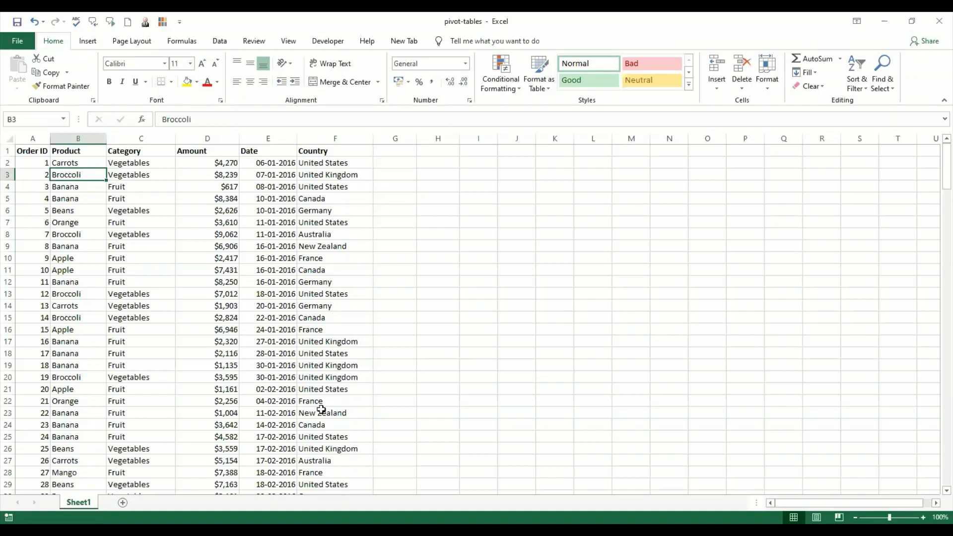
- Examine the sales records, checking the entries in the Date column and skimming down through the order list
{"action": "left_click", "coordinate": [279, 160]}
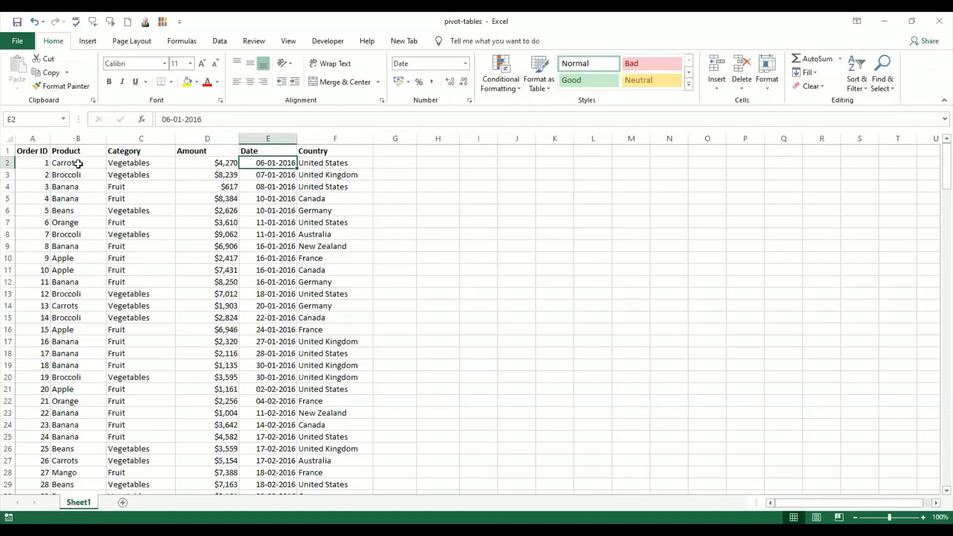
{"action": "left_click", "coordinate": [260, 175]}
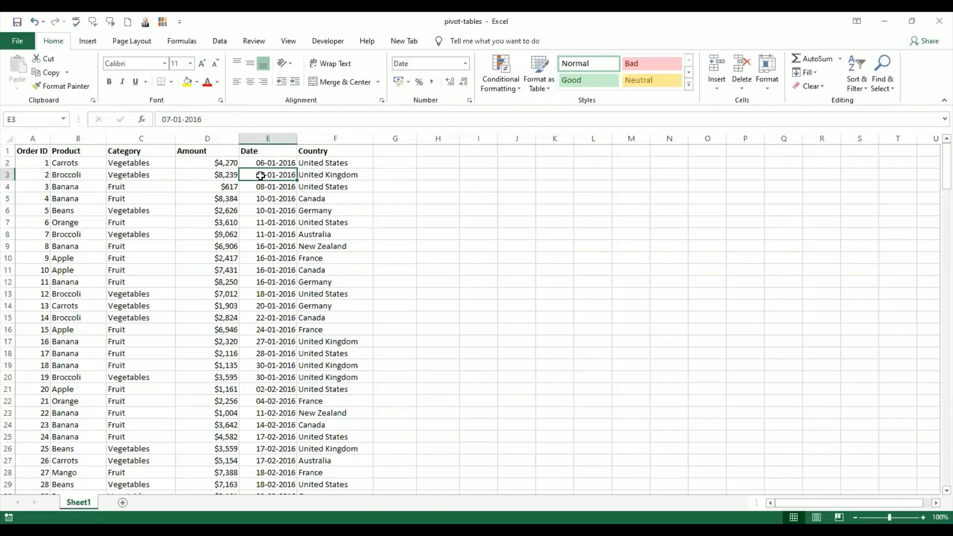
{"action": "left_click", "coordinate": [268, 191]}
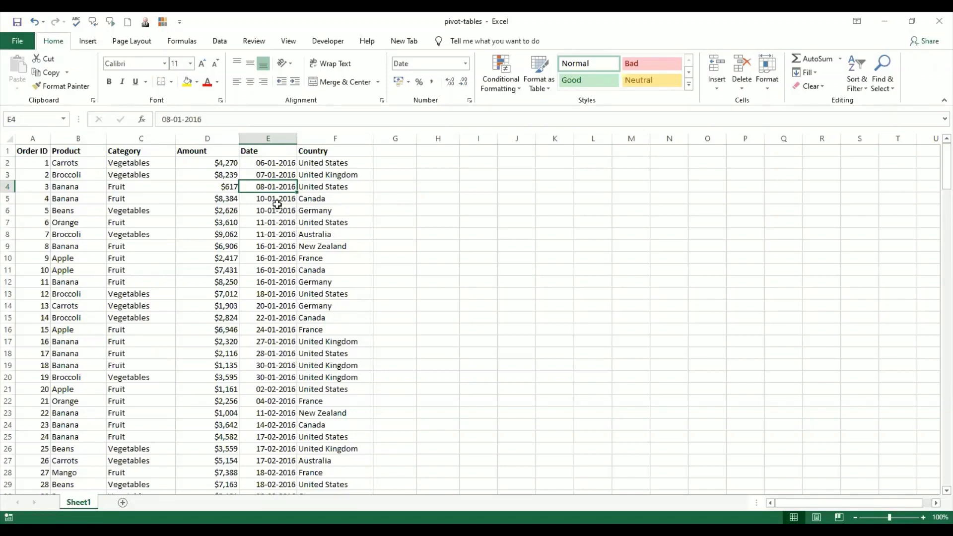
{"action": "left_click", "coordinate": [276, 210]}
{"action": "left_click", "coordinate": [277, 222]}
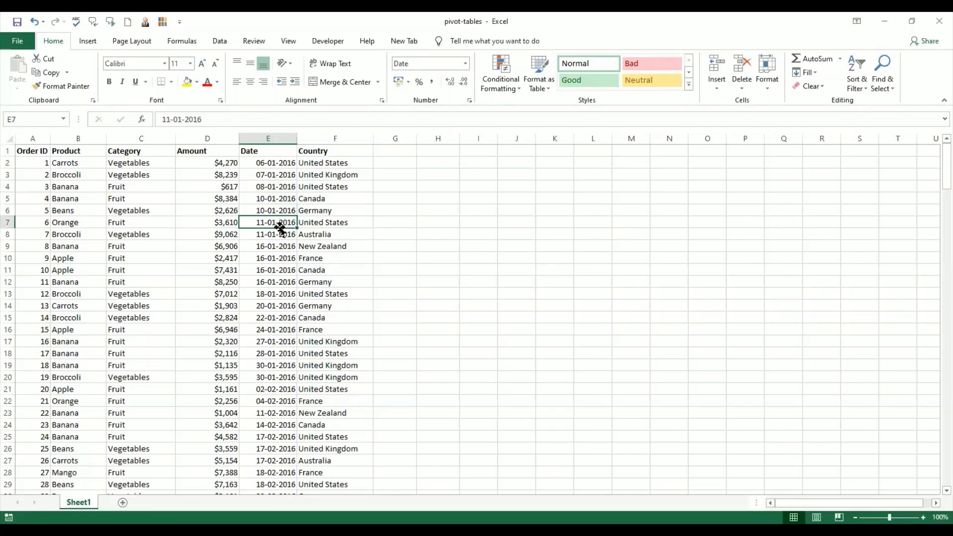
{"action": "left_click", "coordinate": [278, 237]}
{"action": "left_click", "coordinate": [281, 247]}
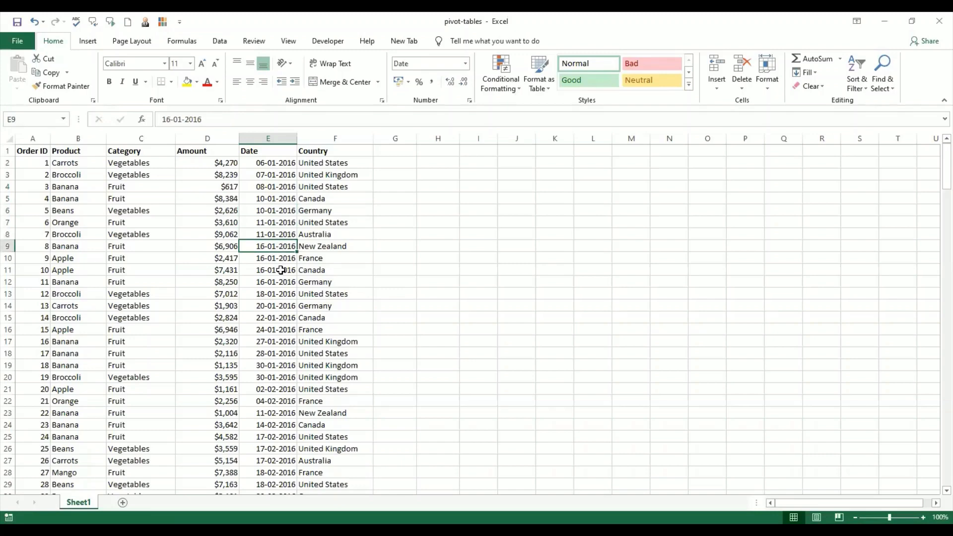
{"action": "left_click", "coordinate": [281, 270]}
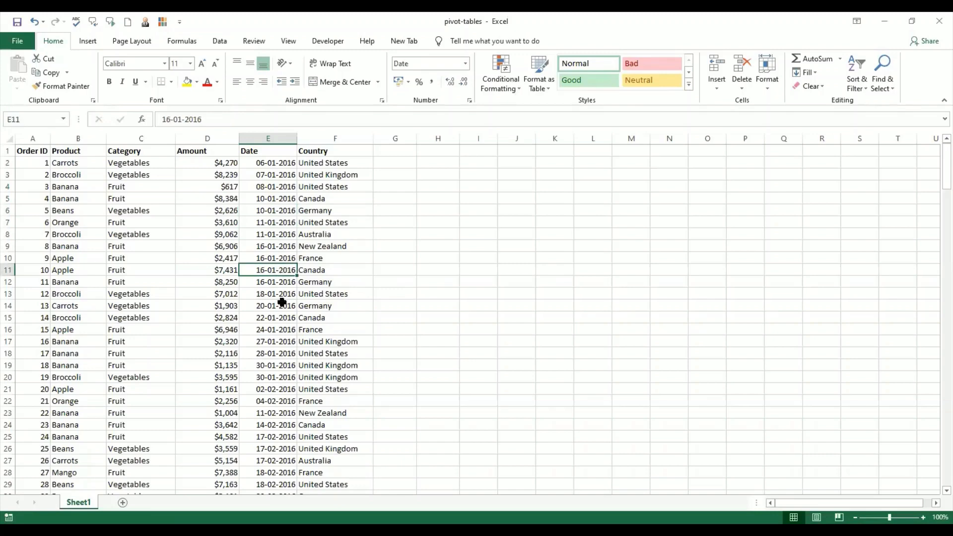
{"action": "left_click", "coordinate": [281, 293]}
{"action": "left_click", "coordinate": [281, 306]}
{"action": "left_click", "coordinate": [281, 317]}
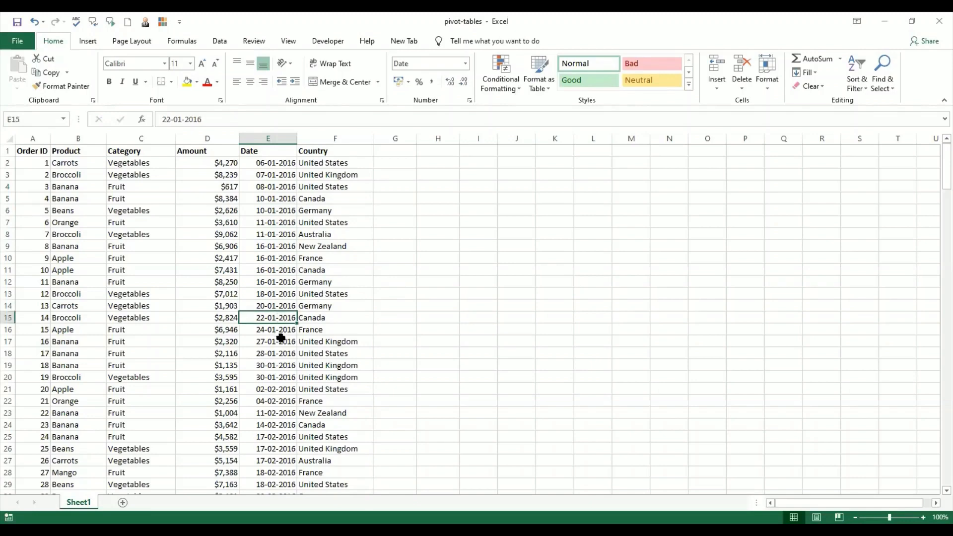
{"action": "left_click", "coordinate": [281, 341]}
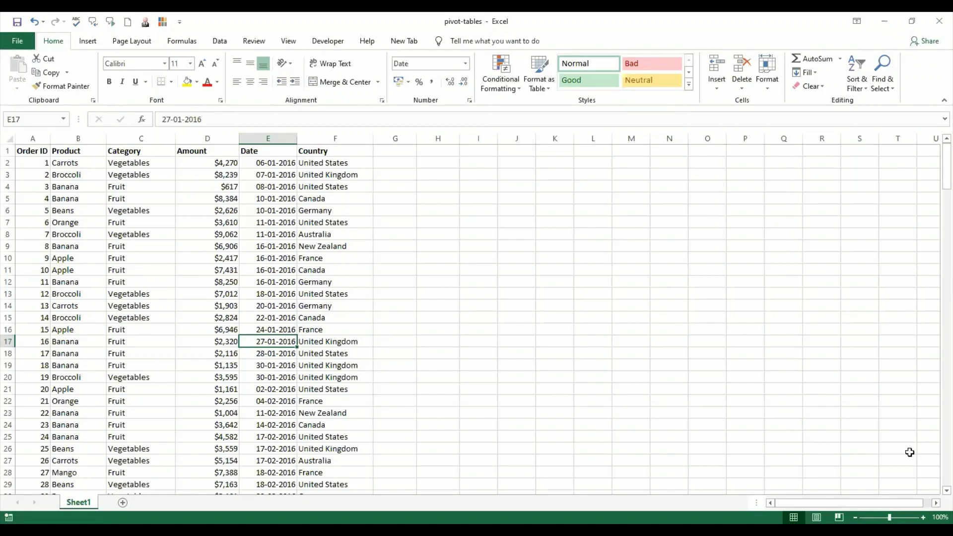
{"action": "scroll", "coordinate": [909, 452], "scroll_direction": "down", "scroll_amount": 20}
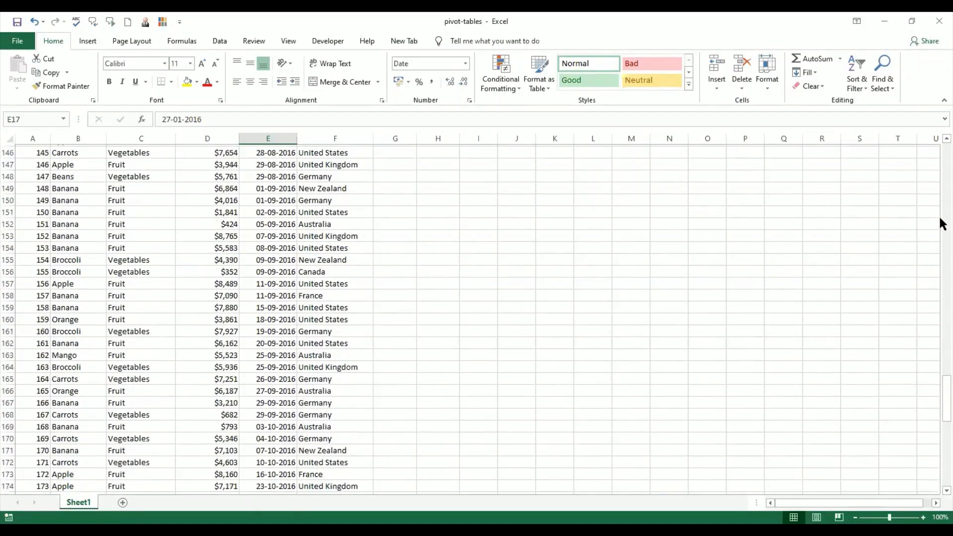
{"action": "scroll", "coordinate": [942, 159], "scroll_direction": "up", "scroll_amount": 20}
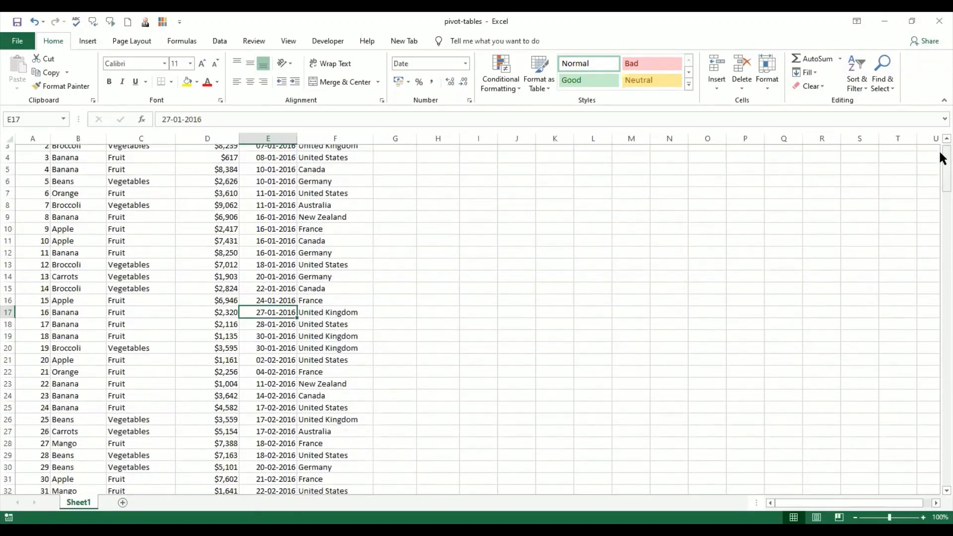
{"action": "scroll", "coordinate": [340, 288], "scroll_direction": "up", "scroll_amount": 1}
{"action": "left_click", "coordinate": [340, 289]}
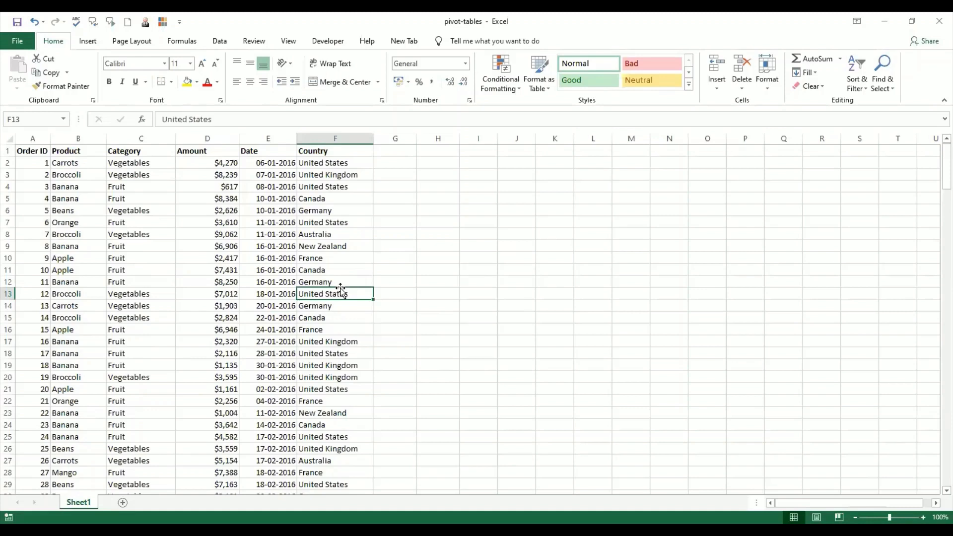
- Add filters to the header row and filter the Category column to show only Fruit
{"action": "left_click", "coordinate": [214, 149]}
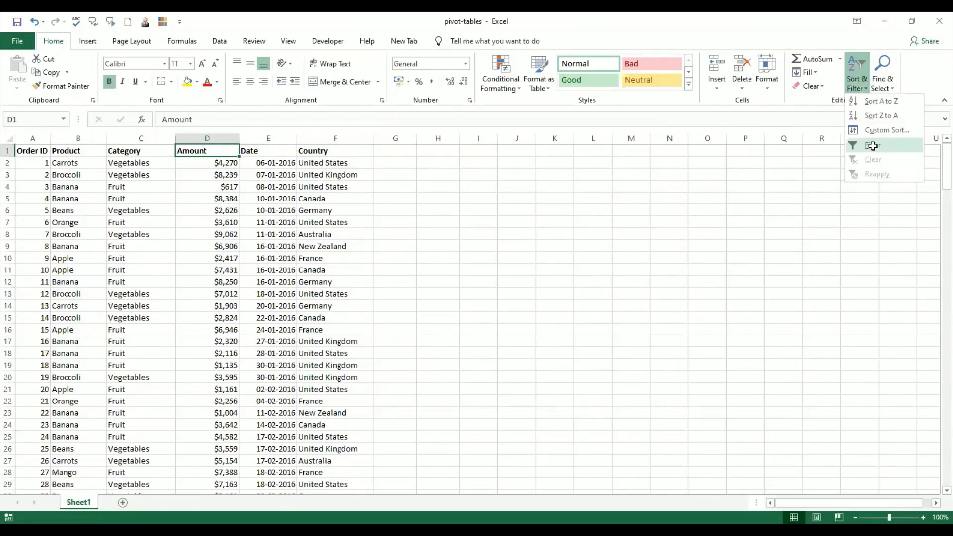
{"action": "left_click", "coordinate": [871, 146]}
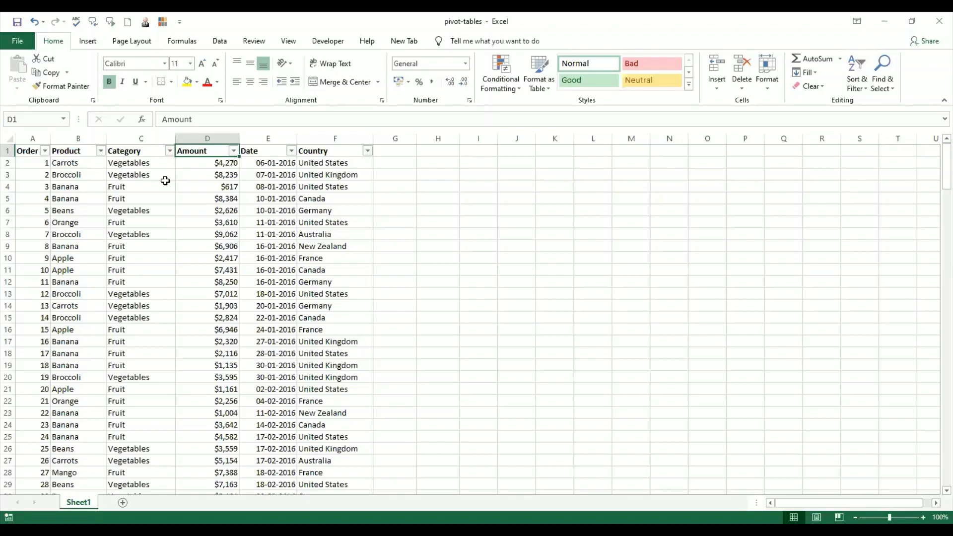
{"action": "left_click", "coordinate": [169, 151]}
{"action": "left_click", "coordinate": [50, 267]}
{"action": "left_click", "coordinate": [51, 274]}
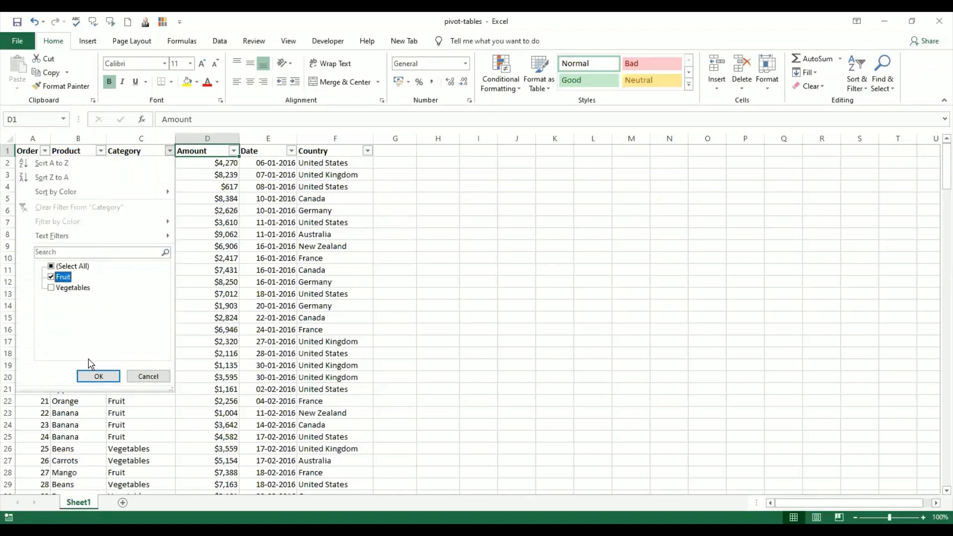
{"action": "left_click", "coordinate": [99, 376]}
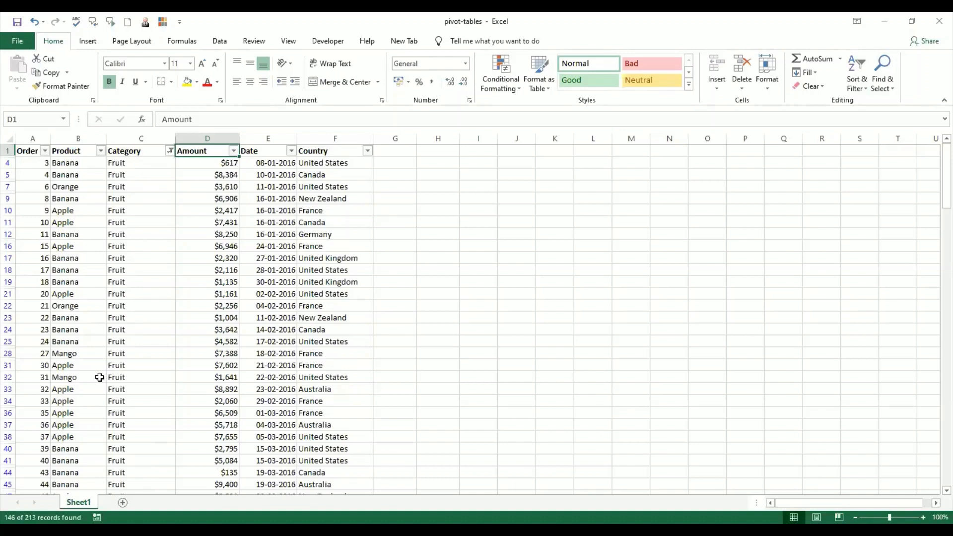
- Sort the filtered fruit records by Product from A to Z
{"action": "left_click", "coordinate": [101, 150]}
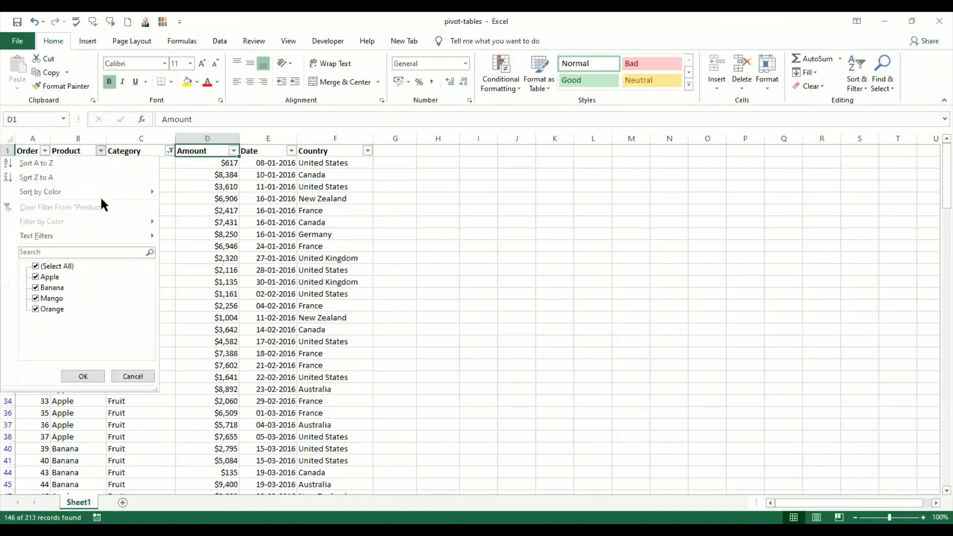
{"action": "left_click", "coordinate": [89, 164]}
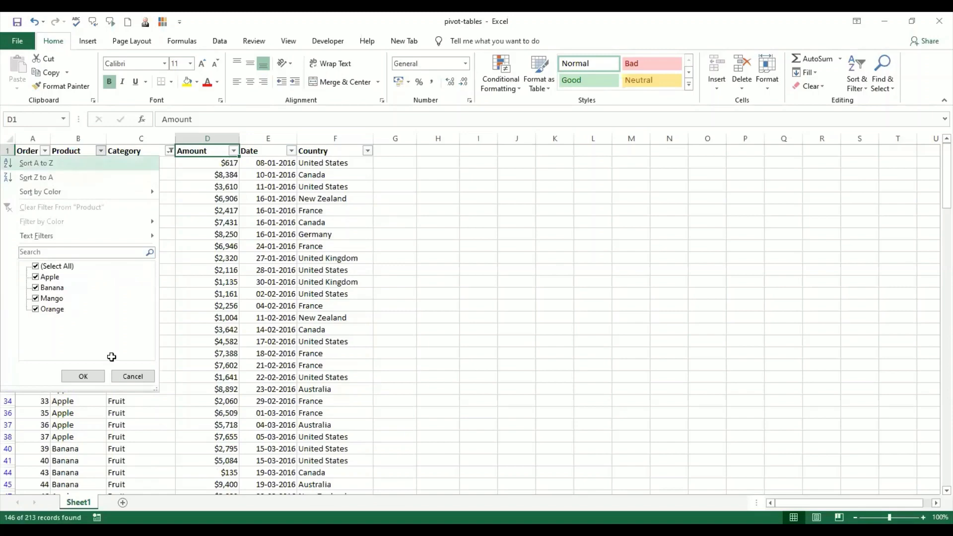
- Look through the sorted fruit records from Apple down to Orange, checking how products, amounts and countries are grouped
{"action": "scroll", "coordinate": [93, 427], "scroll_direction": "down", "scroll_amount": 13}
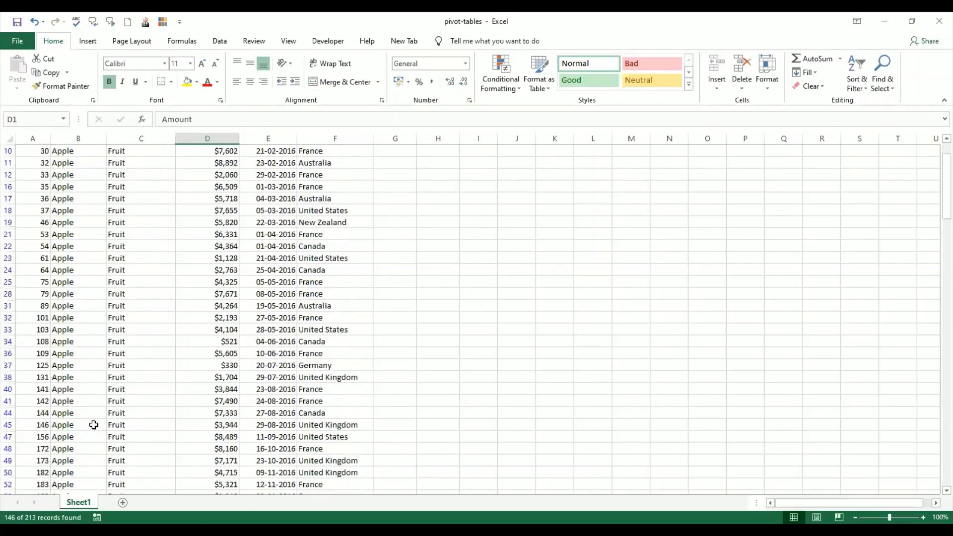
{"action": "scroll", "coordinate": [93, 422], "scroll_direction": "down", "scroll_amount": 18}
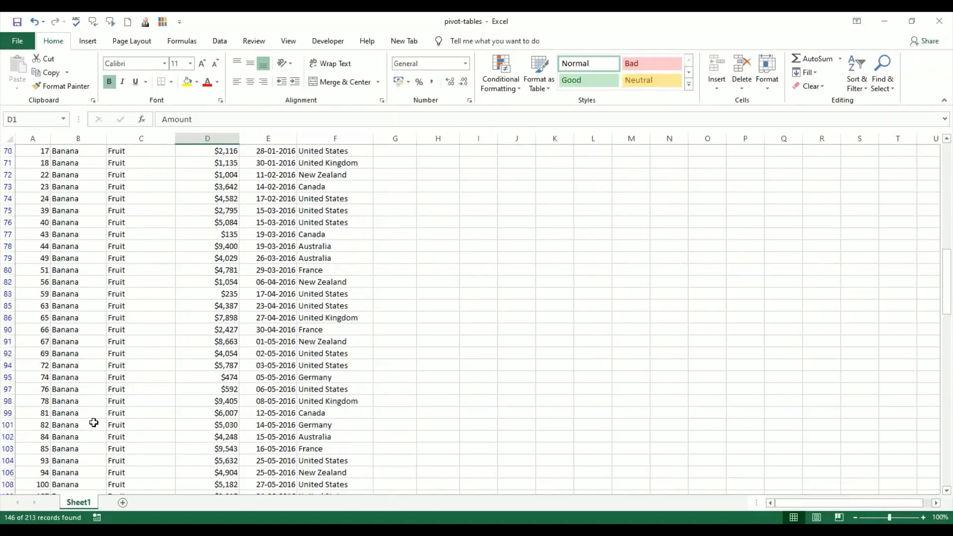
{"action": "scroll", "coordinate": [93, 422], "scroll_direction": "down", "scroll_amount": 2}
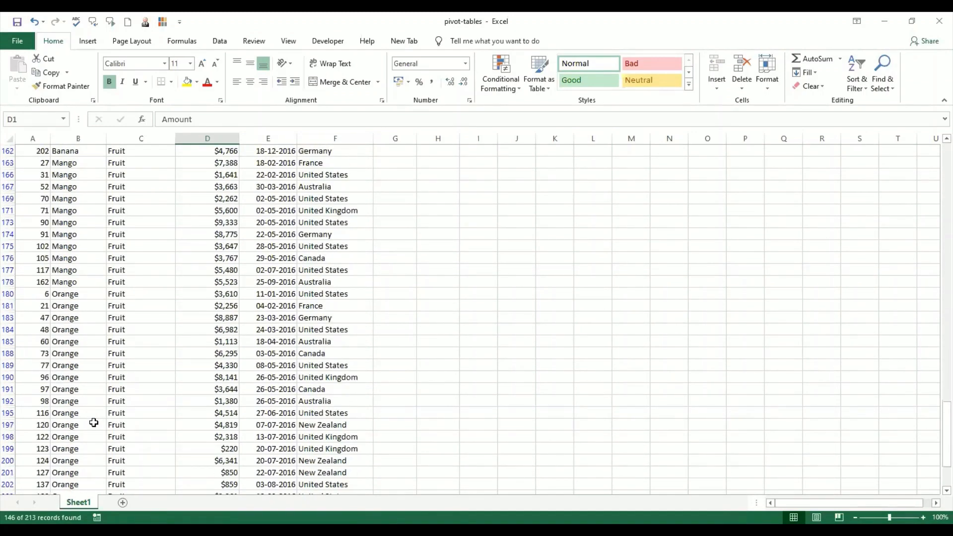
{"action": "scroll", "coordinate": [93, 422], "scroll_direction": "up", "scroll_amount": 20}
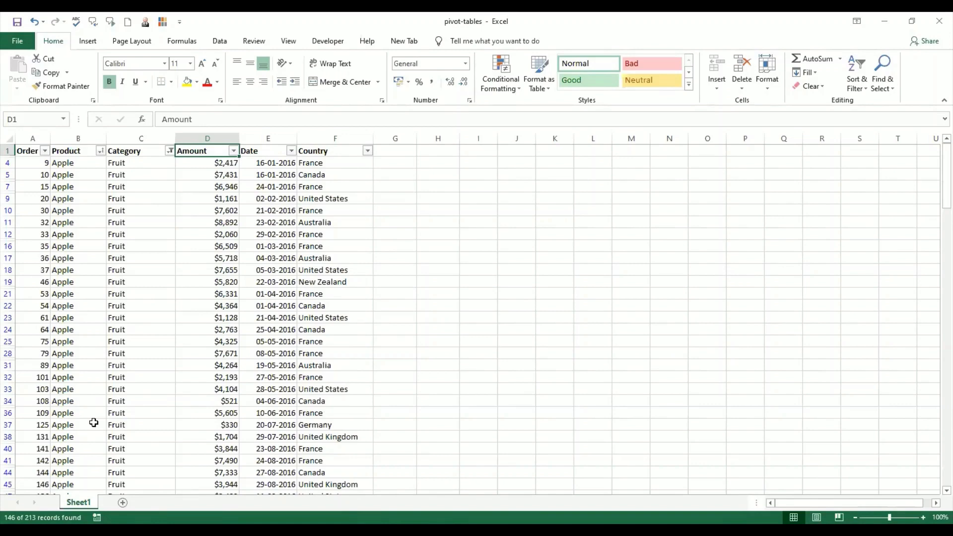
{"action": "scroll", "coordinate": [324, 396], "scroll_direction": "down", "scroll_amount": 7}
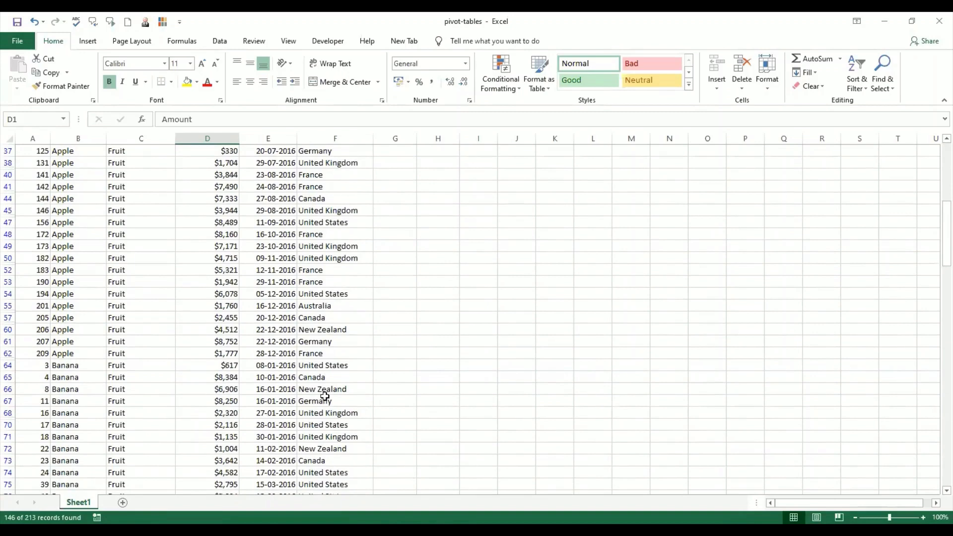
{"action": "scroll", "coordinate": [324, 395], "scroll_direction": "down", "scroll_amount": 6}
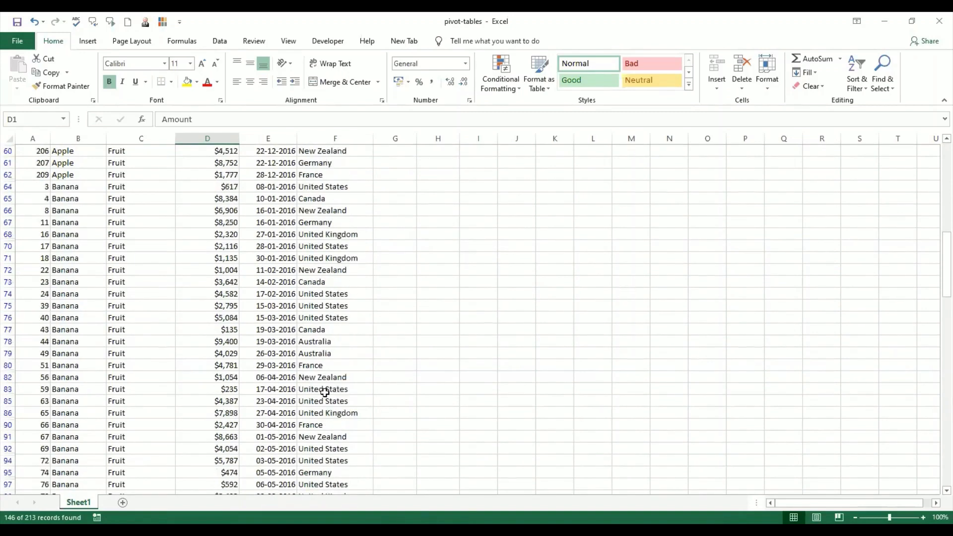
{"action": "scroll", "coordinate": [325, 392], "scroll_direction": "down", "scroll_amount": 13}
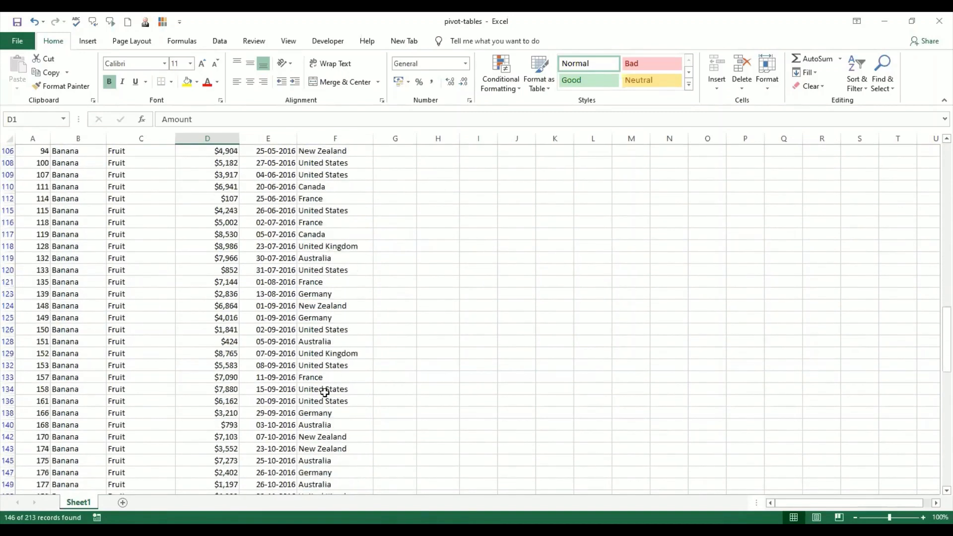
{"action": "scroll", "coordinate": [324, 393], "scroll_direction": "down", "scroll_amount": 10}
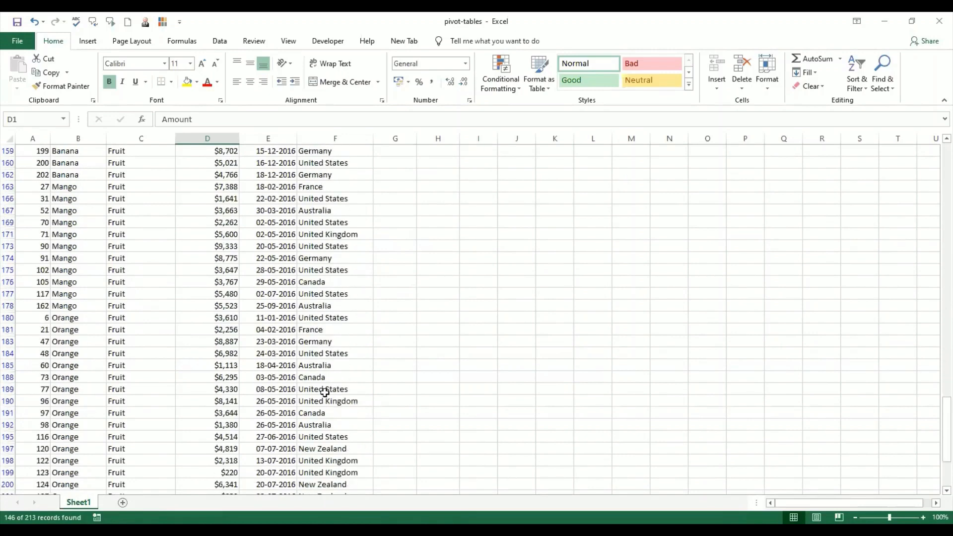
{"action": "scroll", "coordinate": [325, 393], "scroll_direction": "up", "scroll_amount": 20}
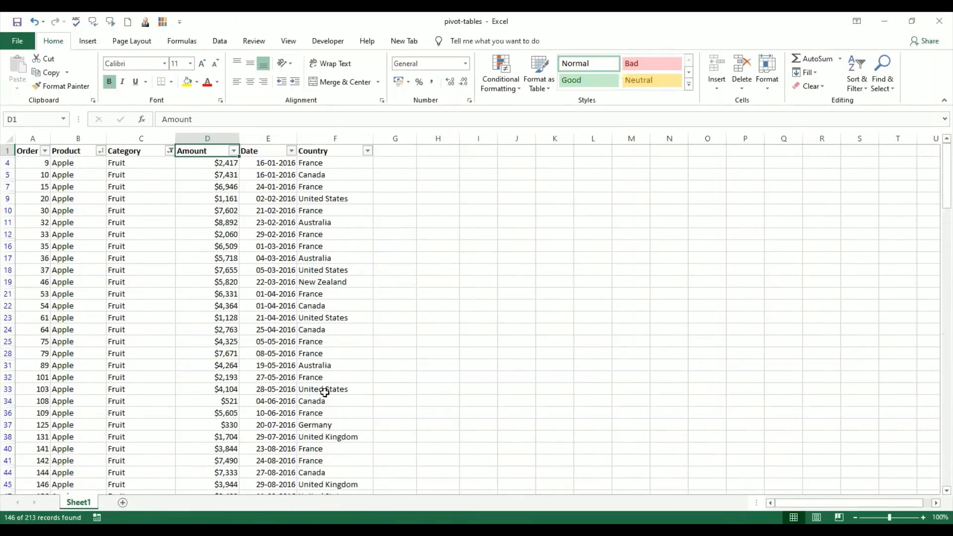
- Show all categories in the list again by including both Fruit and Vegetables in the Category filter
{"action": "left_click", "coordinate": [170, 150]}
{"action": "left_click", "coordinate": [52, 267]}
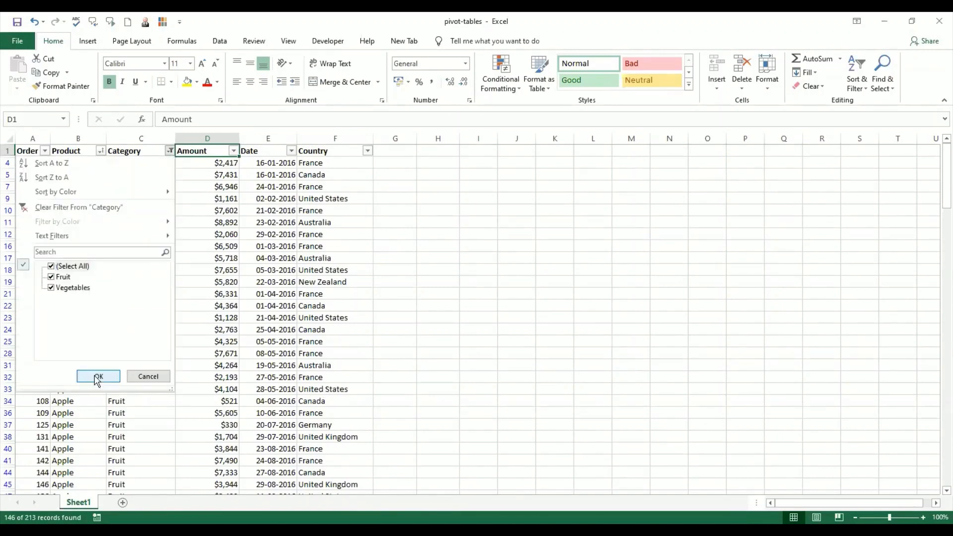
{"action": "left_click", "coordinate": [98, 377]}
{"action": "left_click", "coordinate": [222, 331]}
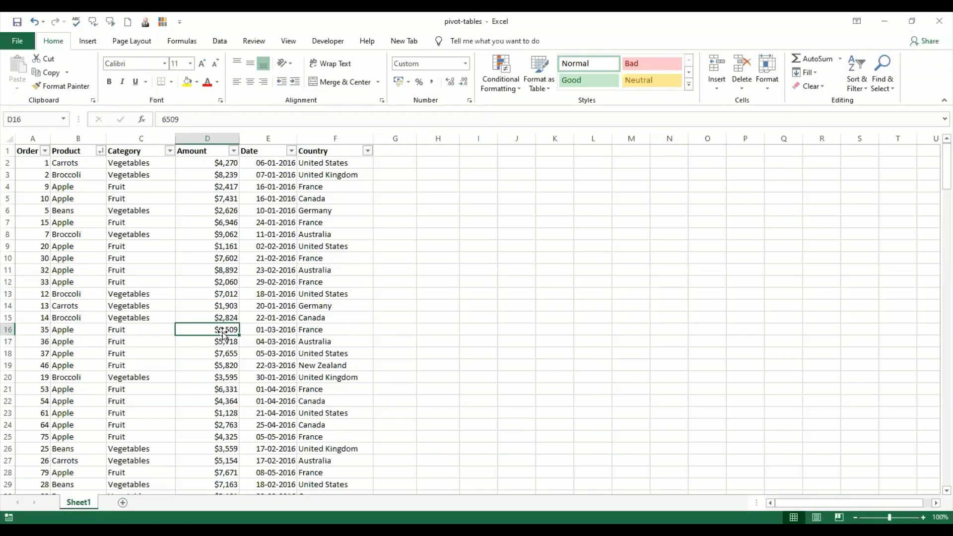
{"action": "left_click", "coordinate": [94, 47]}
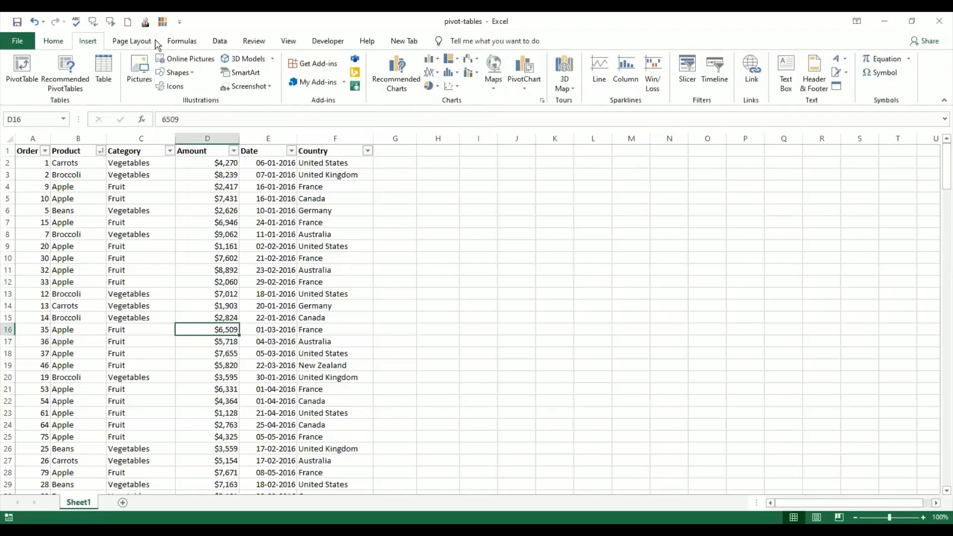
{"action": "left_click", "coordinate": [191, 47]}
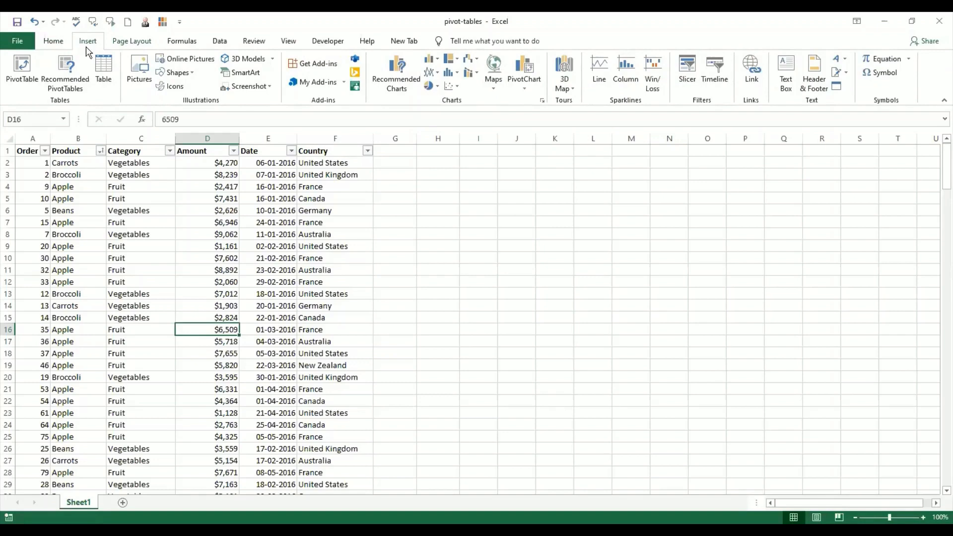
{"action": "left_click", "coordinate": [58, 43]}
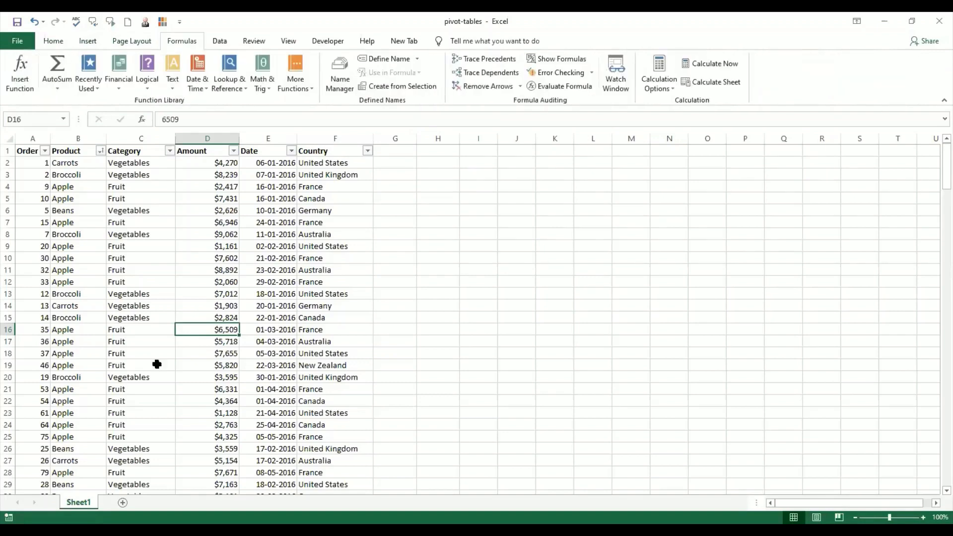
{"action": "left_click", "coordinate": [393, 256]}
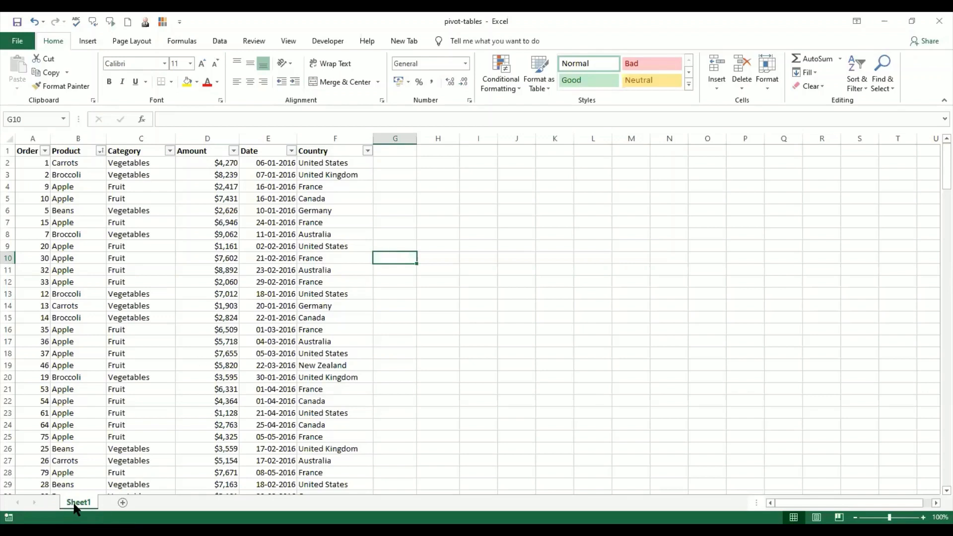
- Remove the filters from the header row of the order data
{"action": "left_click", "coordinate": [131, 211]}
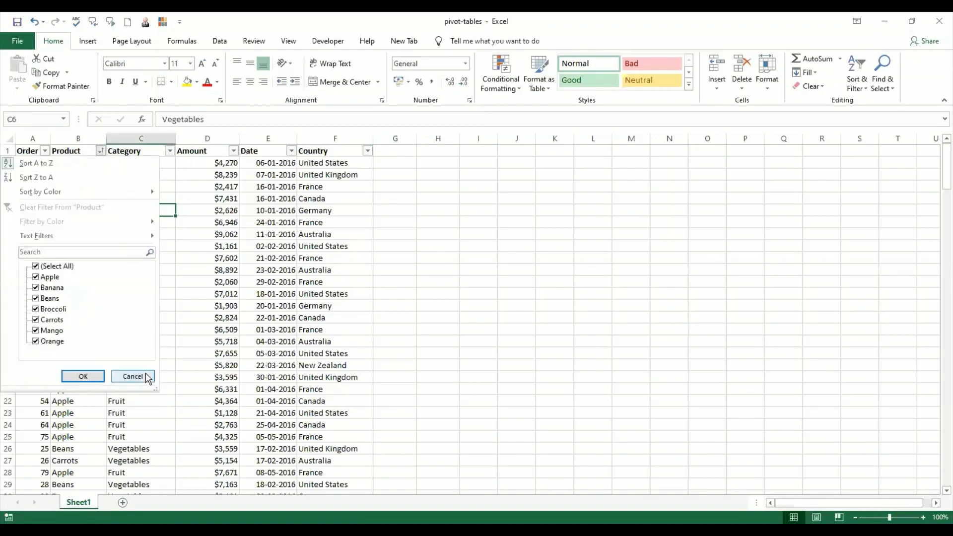
{"action": "left_click", "coordinate": [850, 86]}
{"action": "left_click", "coordinate": [866, 153]}
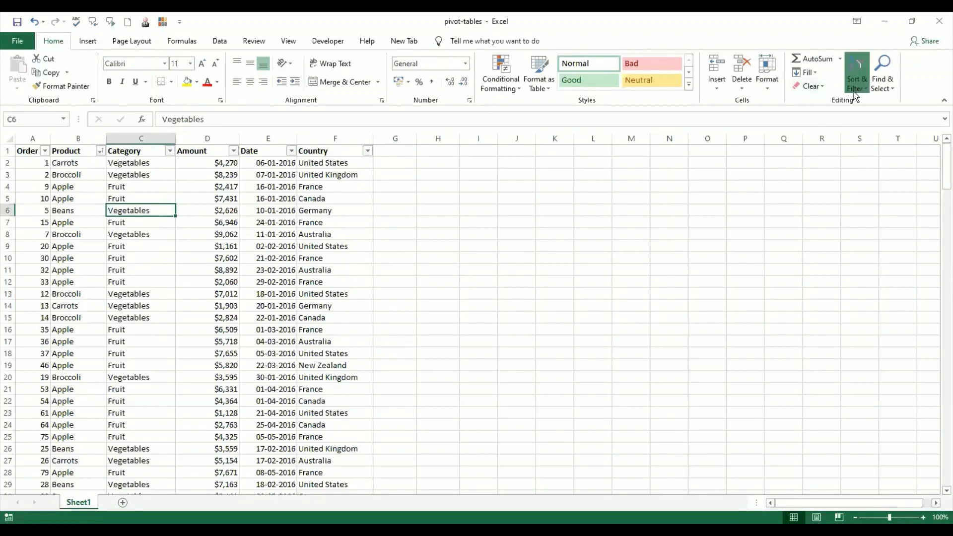
{"action": "left_click", "coordinate": [856, 82]}
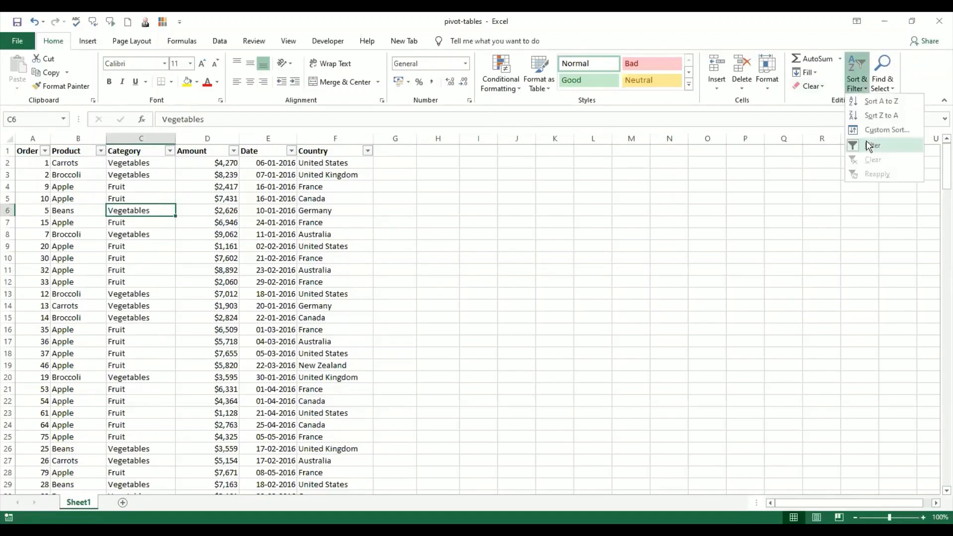
{"action": "left_click", "coordinate": [865, 141]}
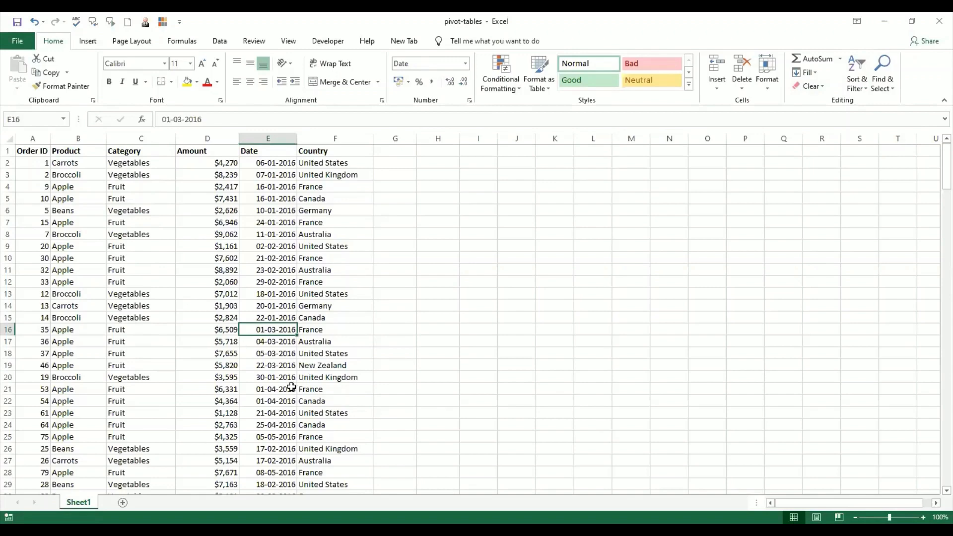
- Look through the unfiltered order records on Sheet1 and the full extent of the data
{"action": "scroll", "coordinate": [291, 387], "scroll_direction": "down", "scroll_amount": 18}
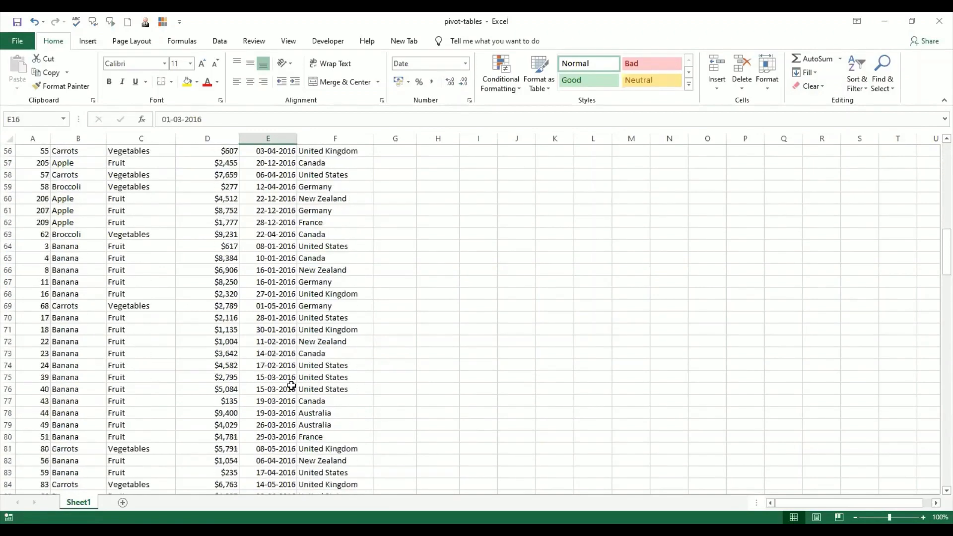
{"action": "scroll", "coordinate": [292, 386], "scroll_direction": "down", "scroll_amount": 1}
{"action": "scroll", "coordinate": [291, 386], "scroll_direction": "up", "scroll_amount": 20}
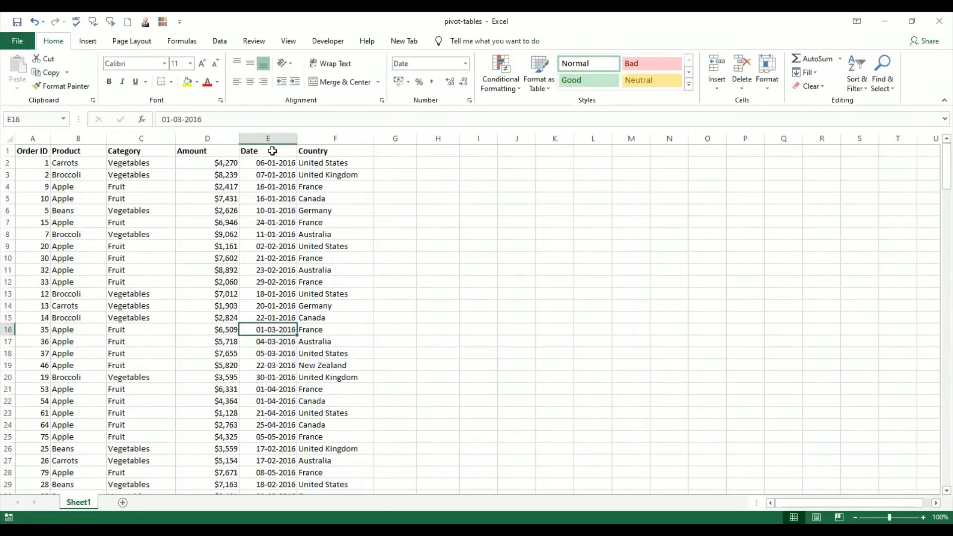
{"action": "left_click", "coordinate": [275, 201]}
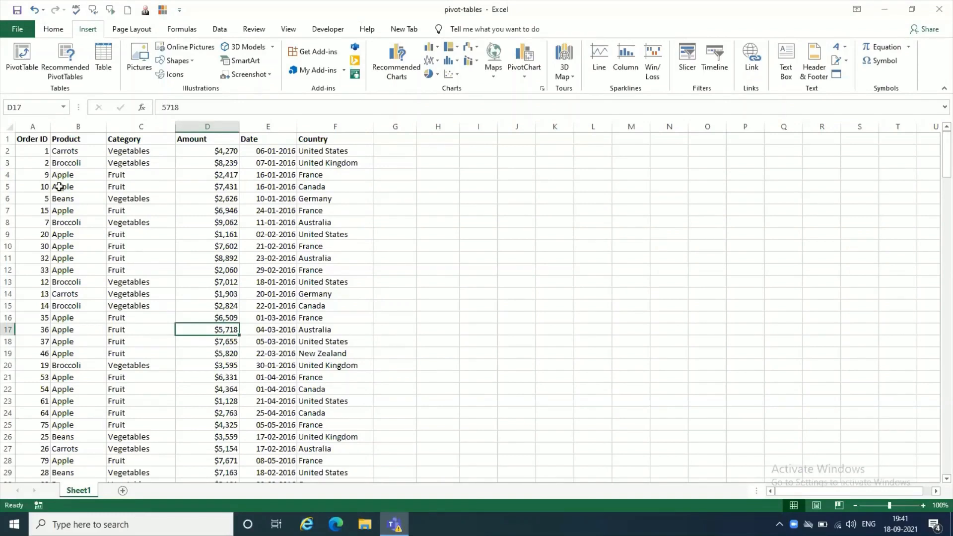
{"action": "left_click", "coordinate": [12, 130]}
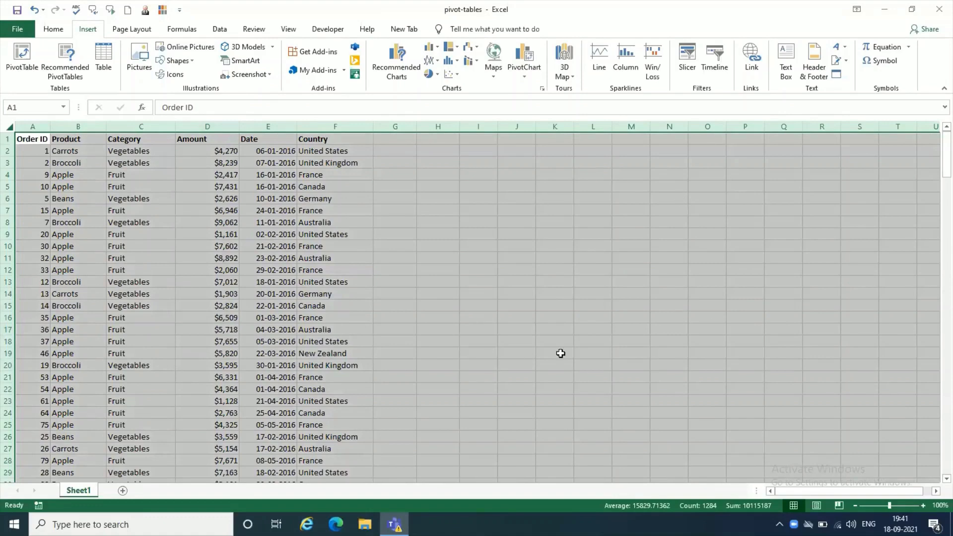
{"action": "left_click", "coordinate": [183, 342]}
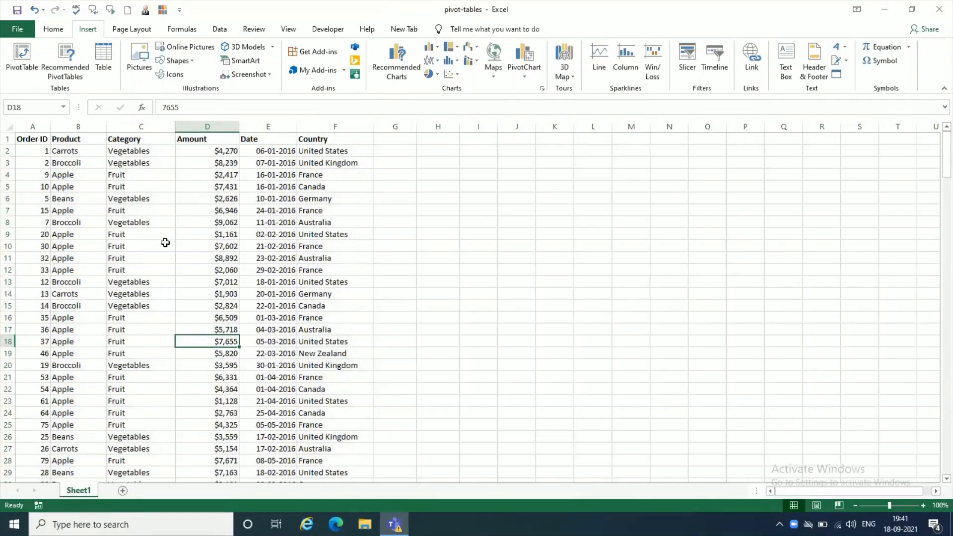
{"action": "left_click", "coordinate": [611, 304]}
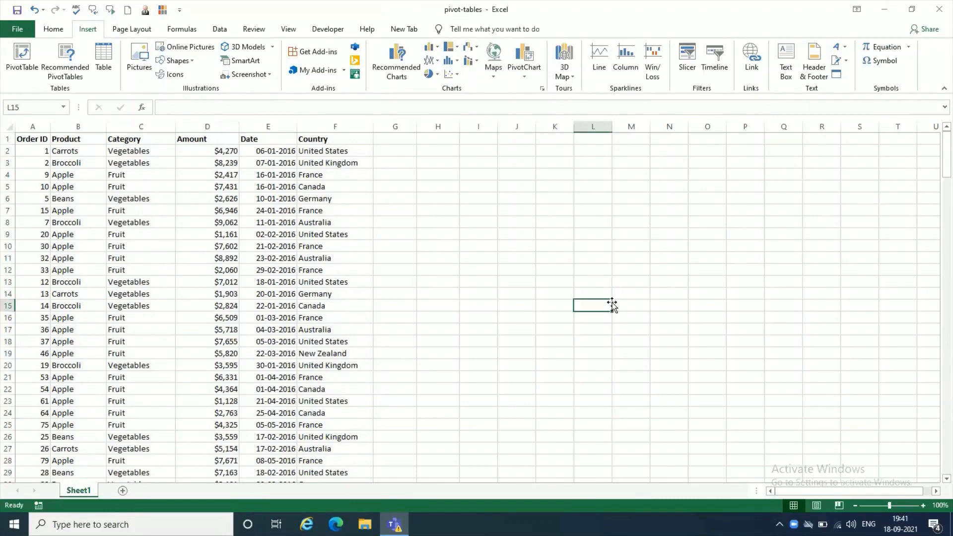
{"action": "left_click", "coordinate": [24, 53]}
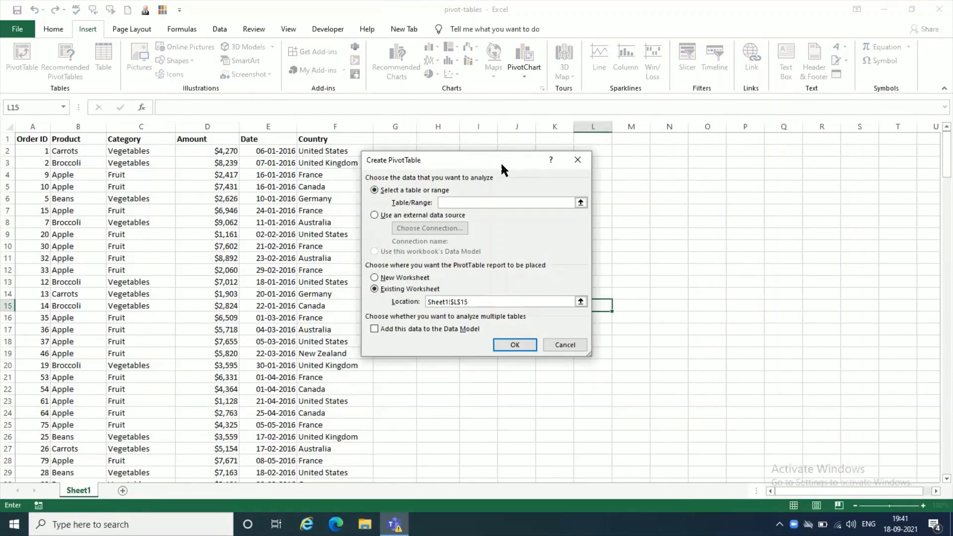
{"action": "left_click_drag", "start_coordinate": [500, 161], "coordinate": [598, 99]}
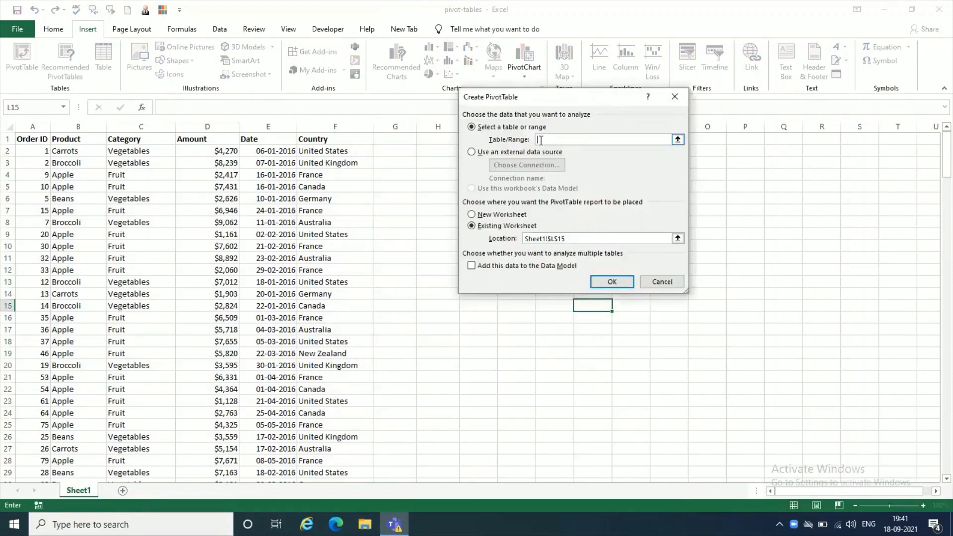
{"action": "left_click", "coordinate": [674, 284]}
- Create a PivotTable from the order data range Sheet1!$A$1:$F$214 on a new worksheet
{"action": "left_click", "coordinate": [171, 316]}
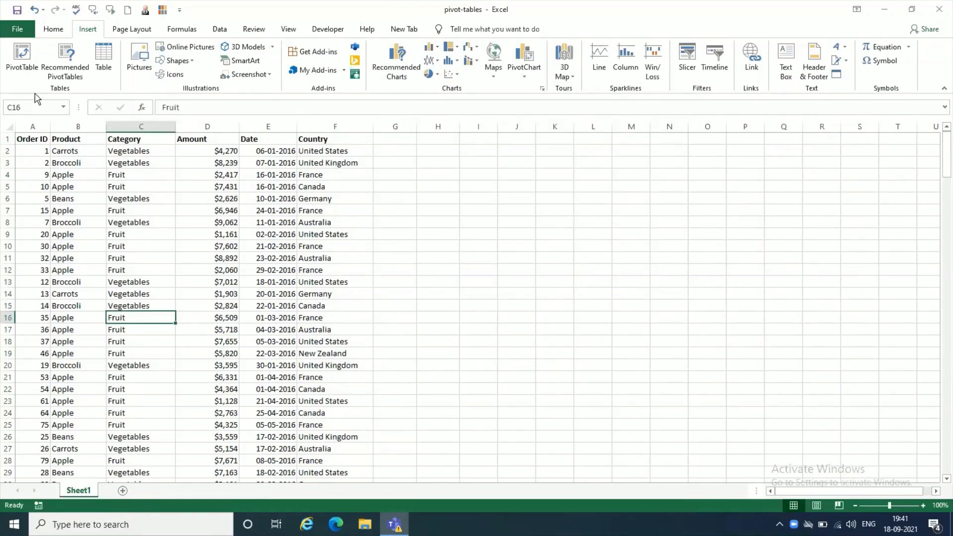
{"action": "left_click", "coordinate": [25, 69]}
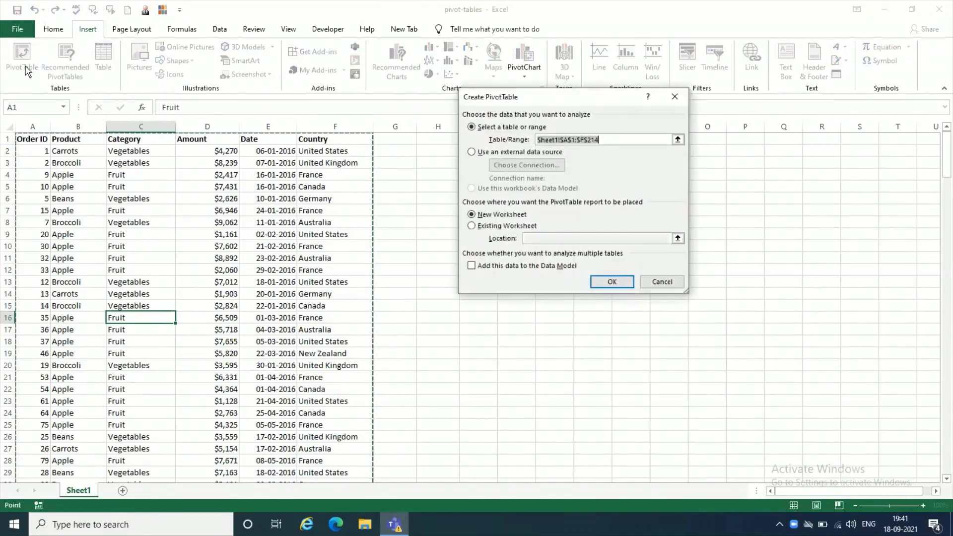
{"action": "left_click", "coordinate": [598, 144]}
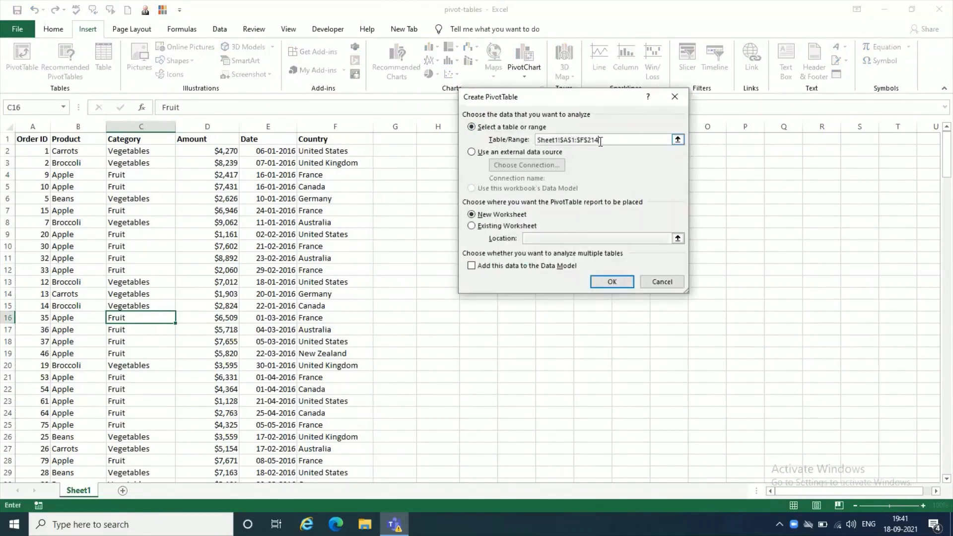
{"action": "left_click_drag", "start_coordinate": [605, 102], "coordinate": [566, 98]}
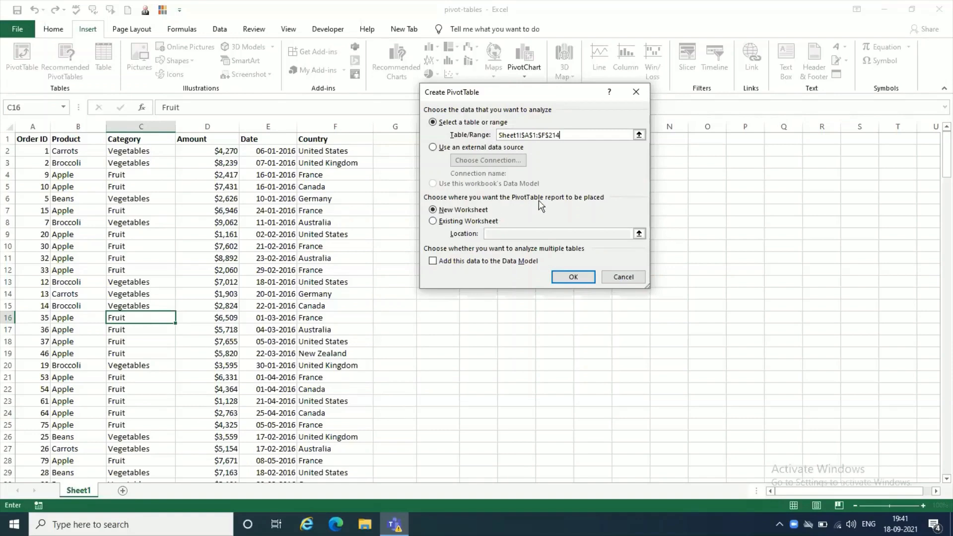
{"action": "left_click", "coordinate": [476, 214]}
{"action": "left_click", "coordinate": [569, 277]}
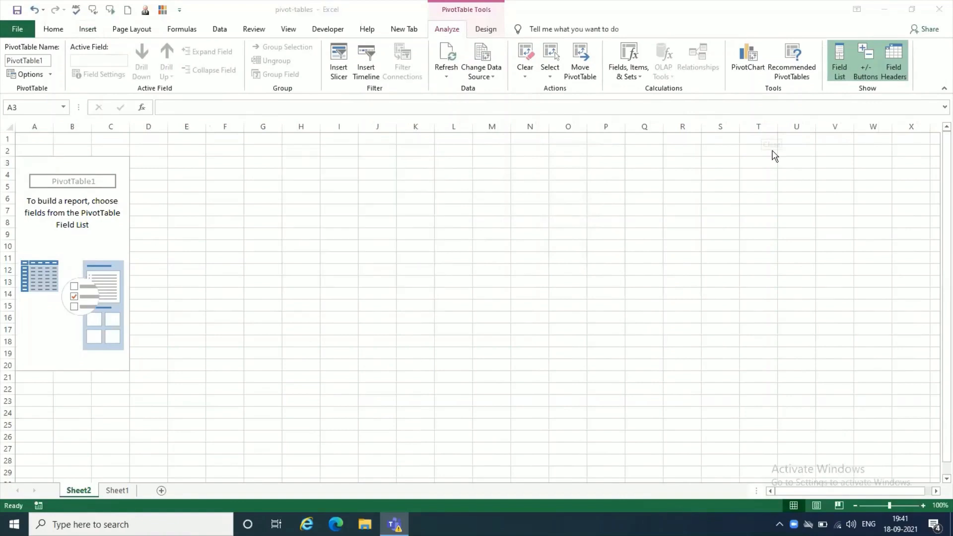
- Show the PivotTable field list, place it beside the empty report and enlarge it to fit all fields and areas
{"action": "left_click", "coordinate": [105, 243]}
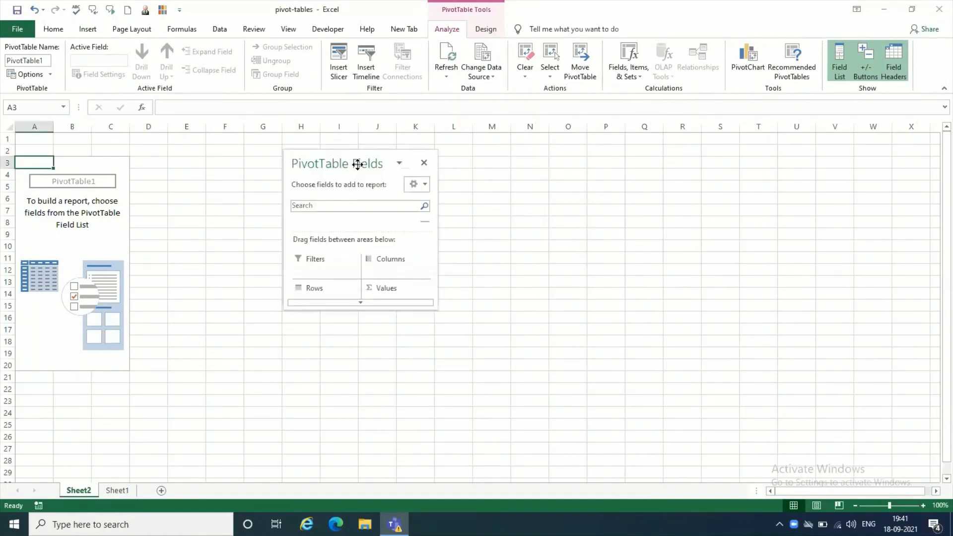
{"action": "left_click_drag", "start_coordinate": [357, 164], "coordinate": [584, 160]}
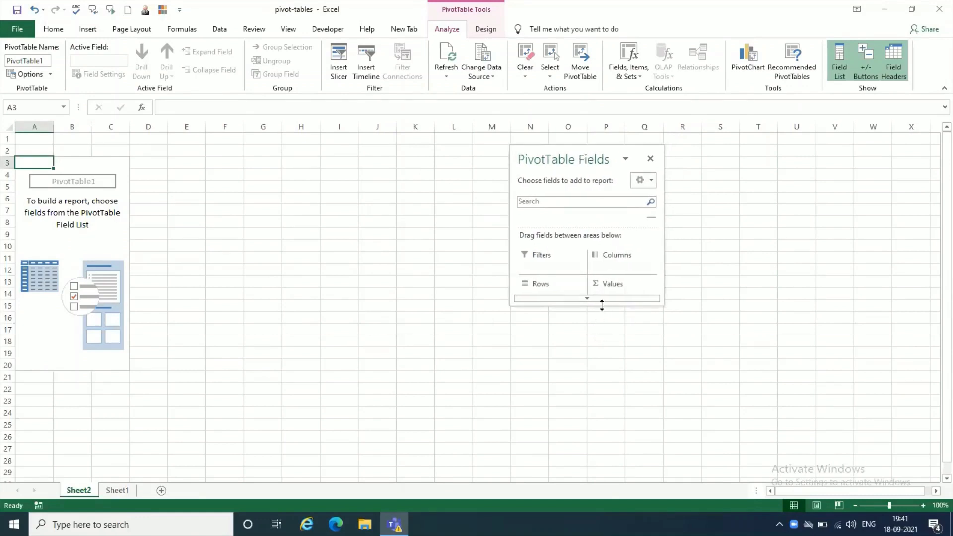
{"action": "left_click_drag", "start_coordinate": [608, 370], "coordinate": [614, 432]}
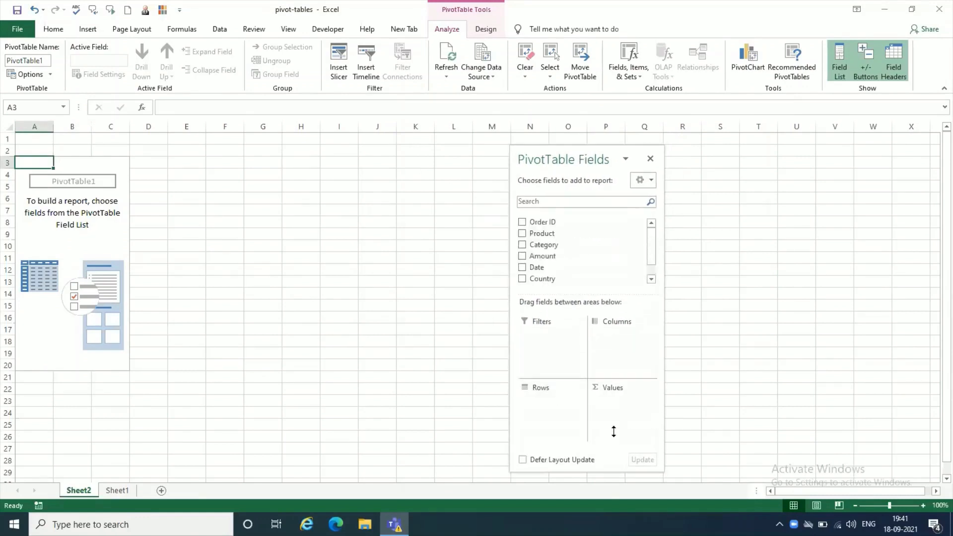
{"action": "left_click_drag", "start_coordinate": [584, 159], "coordinate": [583, 94]}
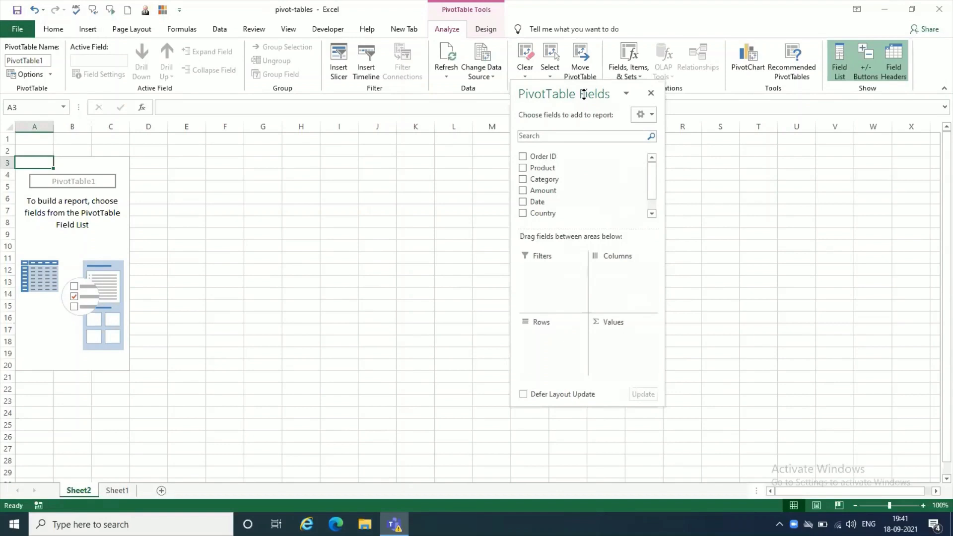
{"action": "left_click_drag", "start_coordinate": [583, 406], "coordinate": [583, 453]}
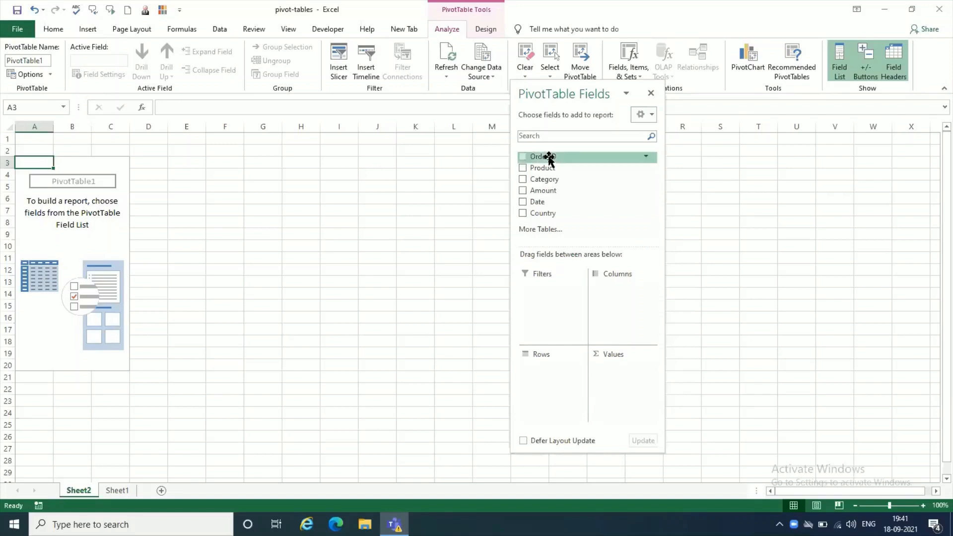
{"action": "left_click_drag", "start_coordinate": [596, 99], "coordinate": [535, 79]}
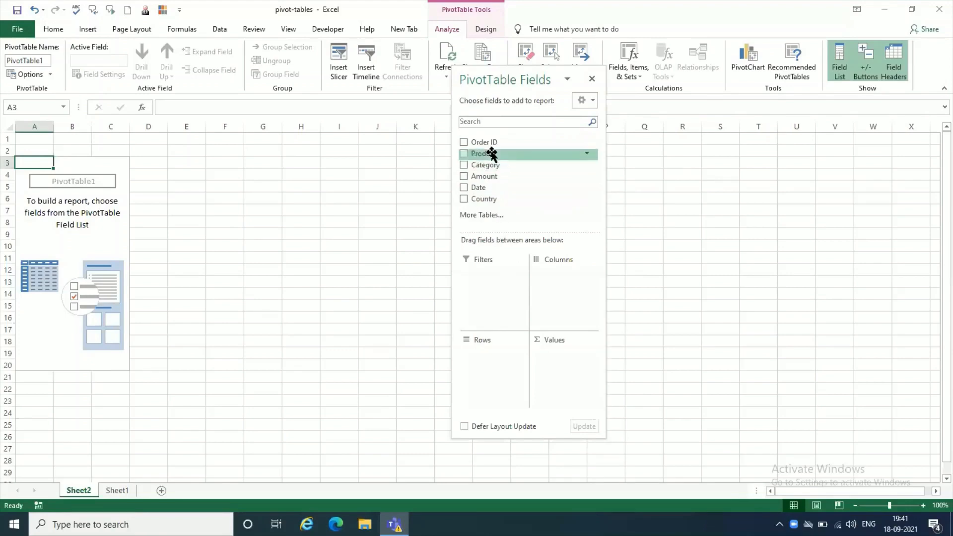
- Compare the PivotTable field names on Sheet2 with the column headings from Order ID to Country on Sheet1
{"action": "left_click", "coordinate": [117, 491]}
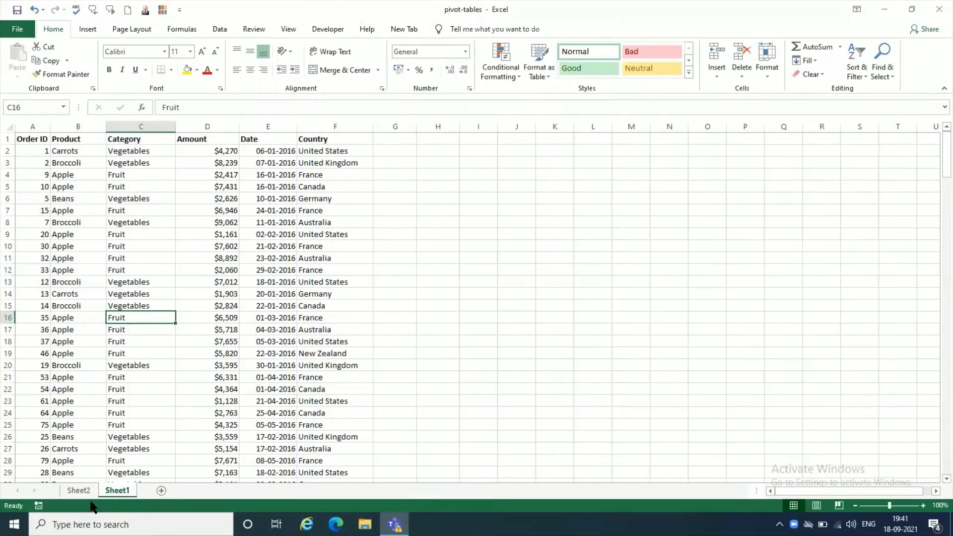
{"action": "left_click", "coordinate": [74, 491]}
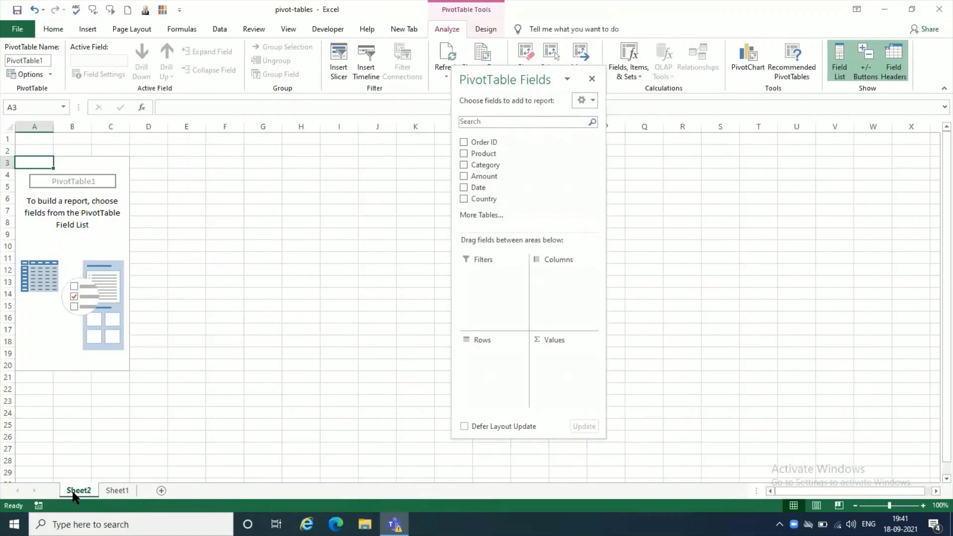
{"action": "left_click", "coordinate": [117, 491]}
{"action": "left_click_drag", "start_coordinate": [37, 141], "coordinate": [315, 137]}
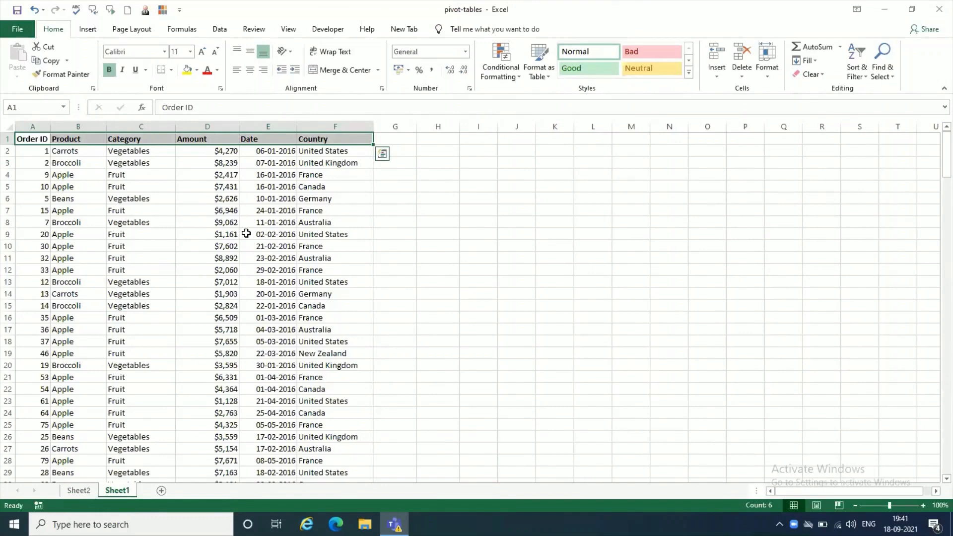
{"action": "left_click", "coordinate": [246, 234]}
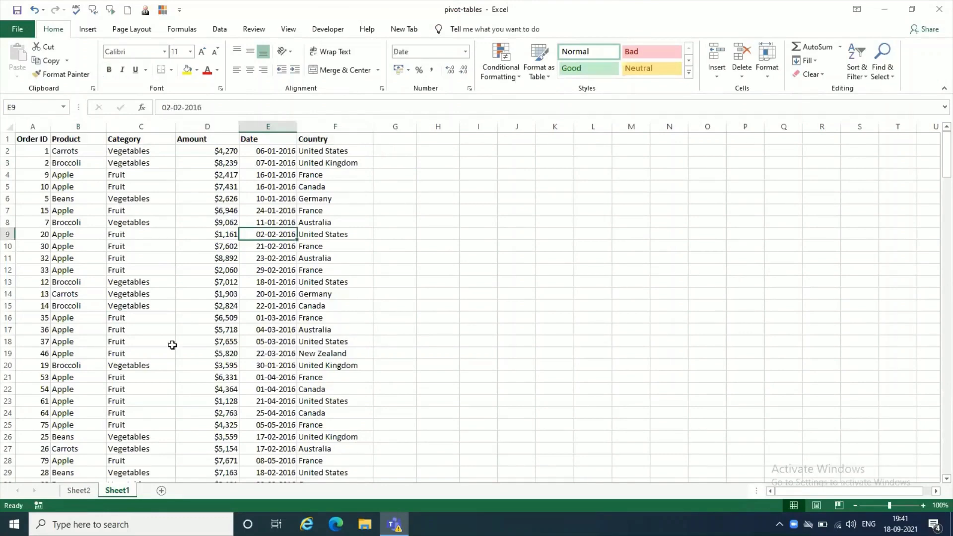
{"action": "left_click", "coordinate": [88, 489]}
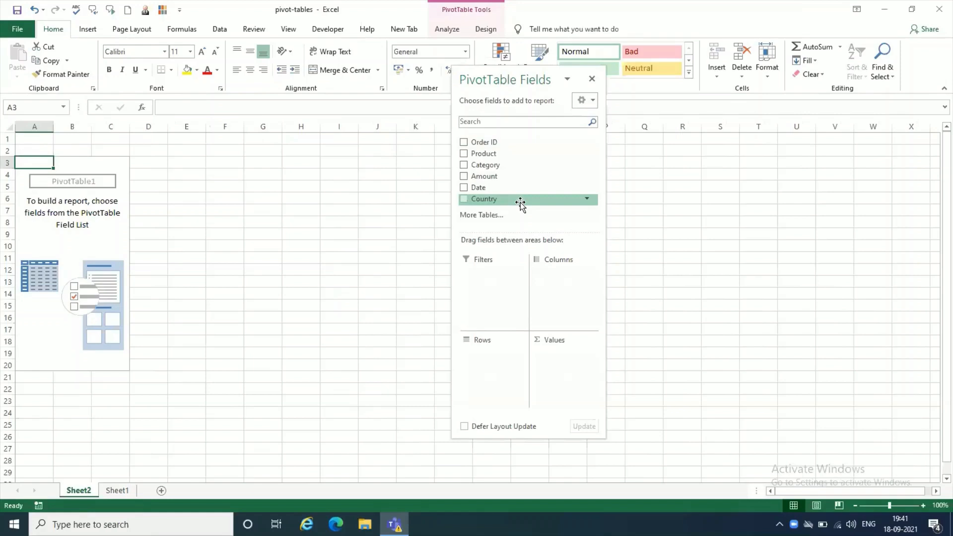
- Try out Product and Country as nested row fields, and take both out of the pivot table
{"action": "left_click", "coordinate": [463, 158]}
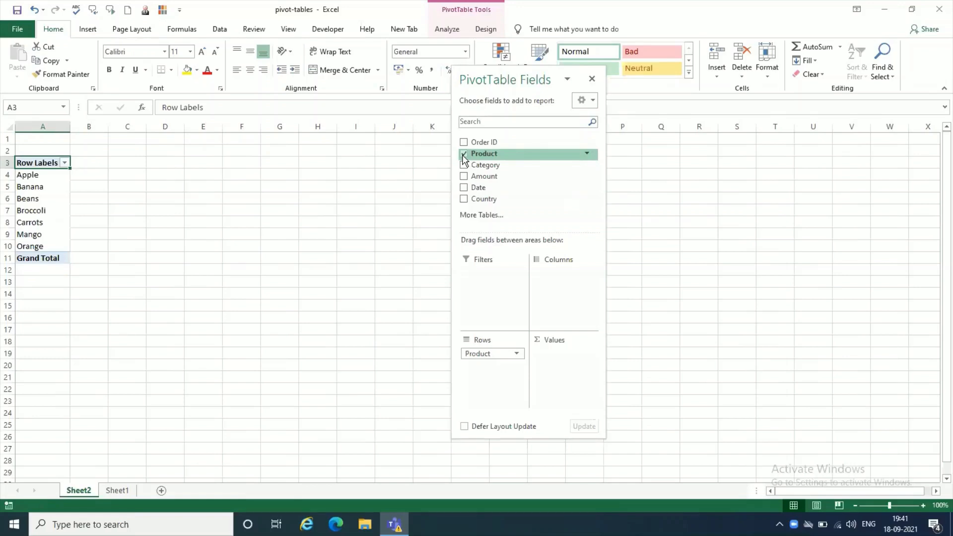
{"action": "left_click", "coordinate": [463, 200]}
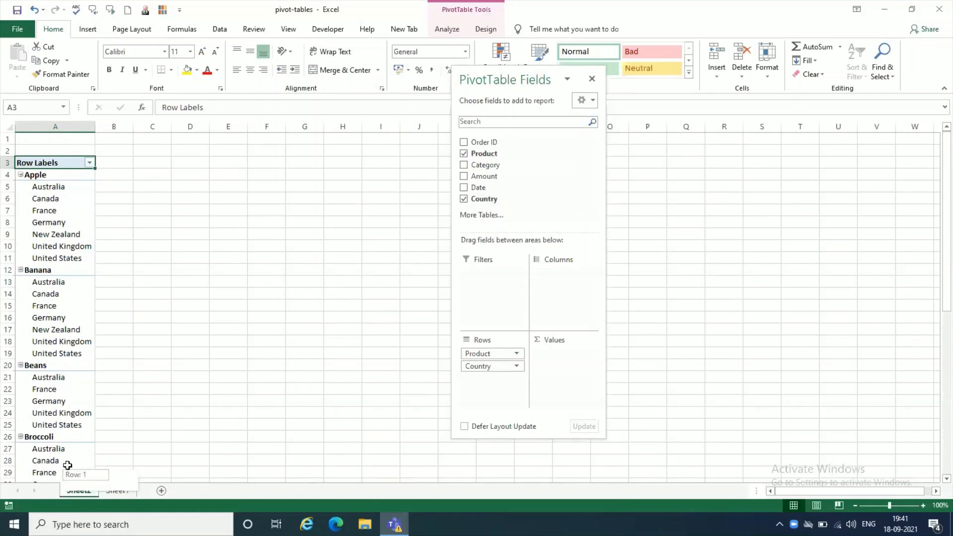
{"action": "left_click", "coordinate": [463, 199]}
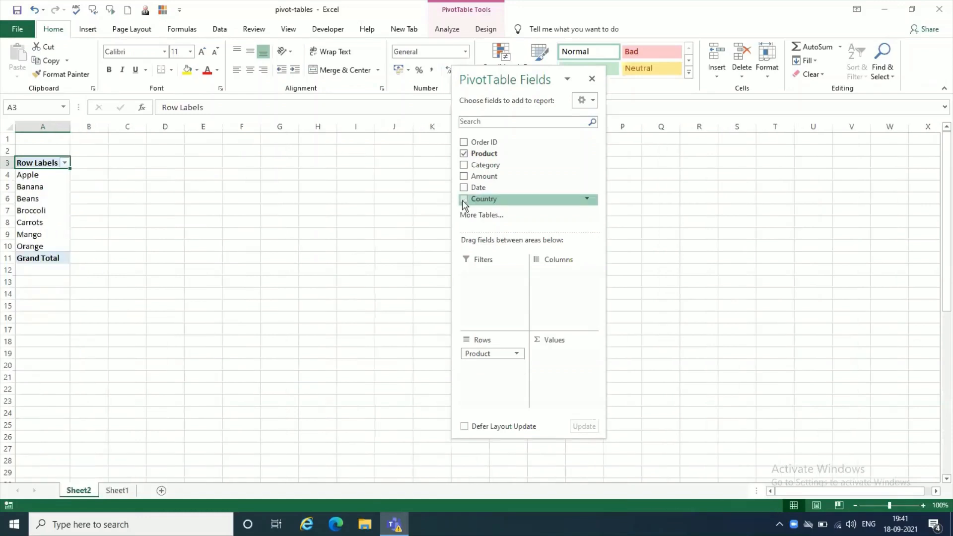
{"action": "left_click", "coordinate": [463, 153]}
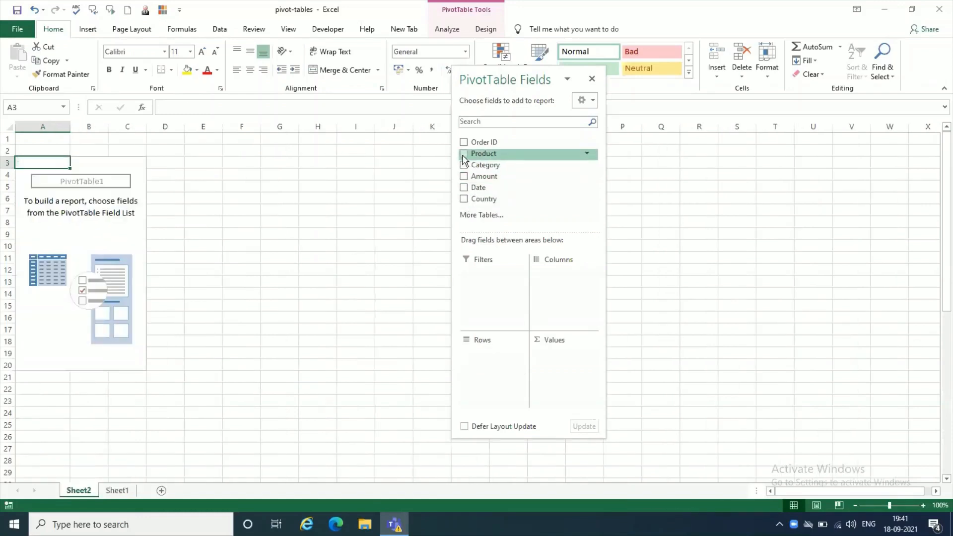
- Add the Product and Country fields as rows of the pivot table, and return to the source data on Sheet1
{"action": "left_click", "coordinate": [463, 154]}
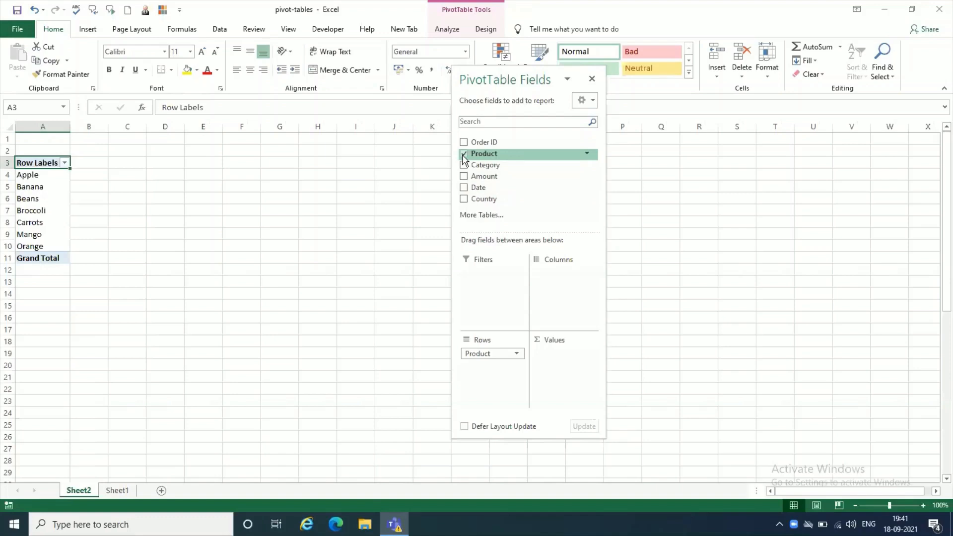
{"action": "left_click", "coordinate": [463, 199]}
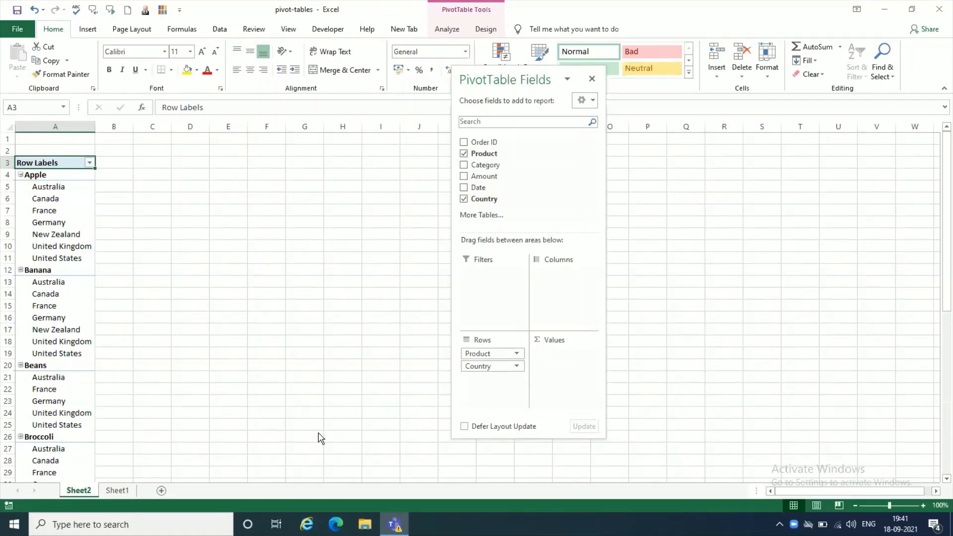
{"action": "left_click", "coordinate": [118, 490]}
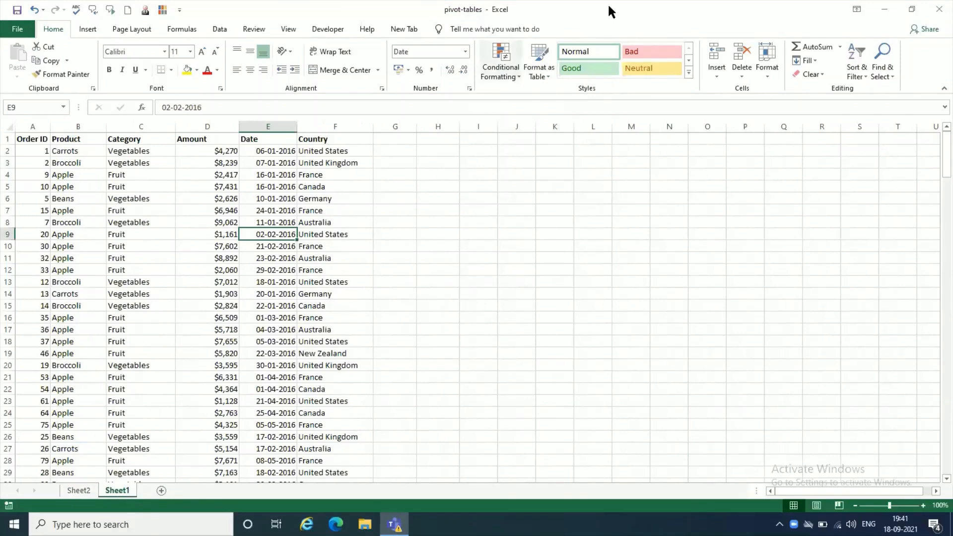
- Collapse all seven product groups in the Sheet2 pivot table from Apple to Orange, checking the countries nested under Apple
{"action": "left_click", "coordinate": [624, 37]}
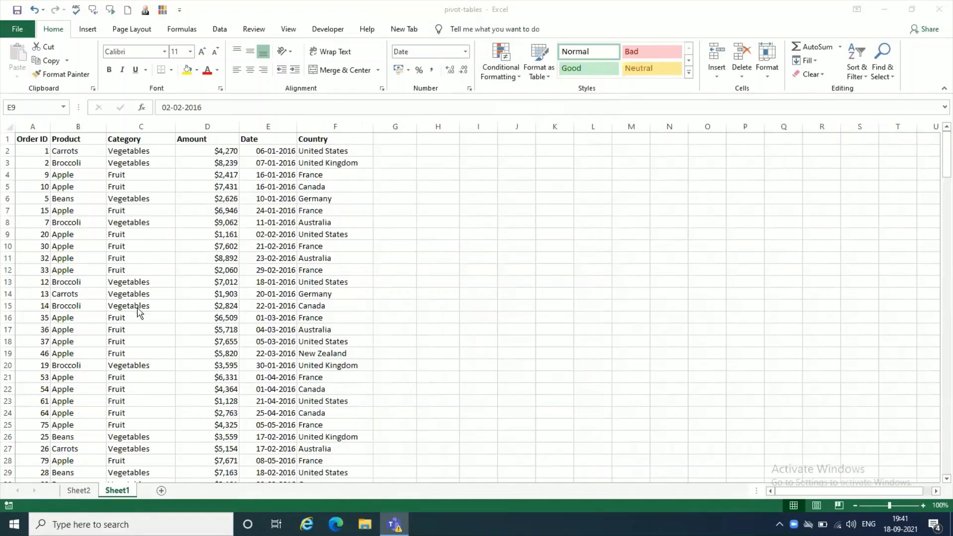
{"action": "left_click", "coordinate": [79, 490]}
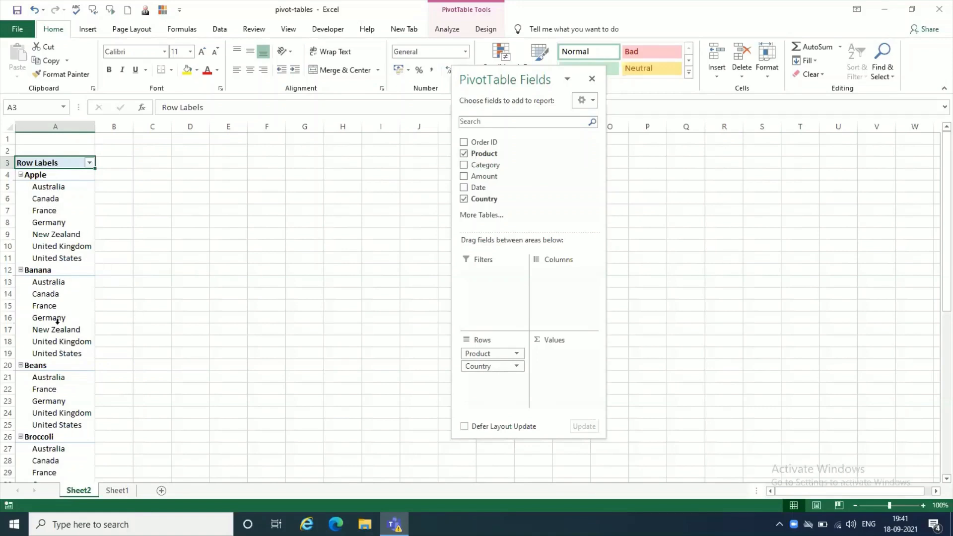
{"action": "left_click", "coordinate": [21, 176]}
{"action": "left_click", "coordinate": [20, 187]}
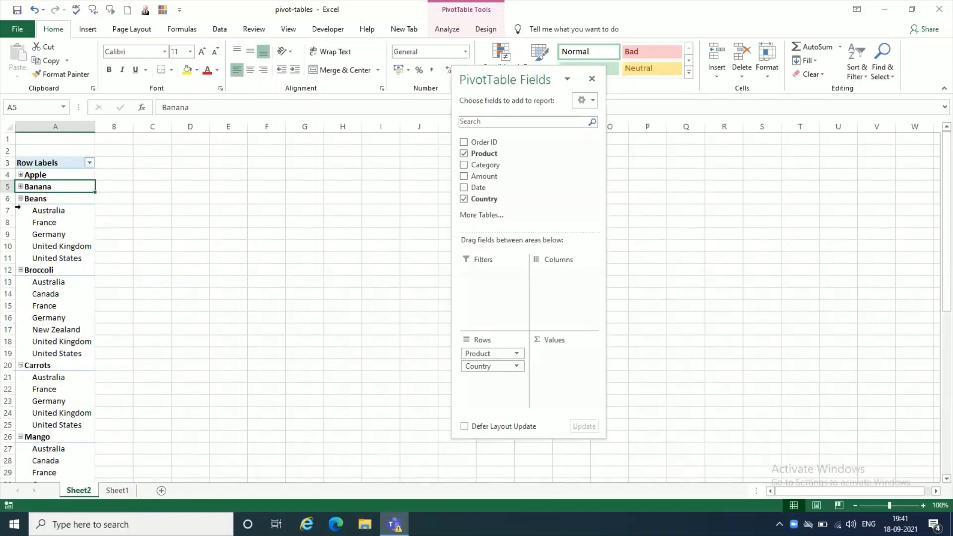
{"action": "left_click", "coordinate": [21, 199]}
{"action": "left_click", "coordinate": [21, 211]}
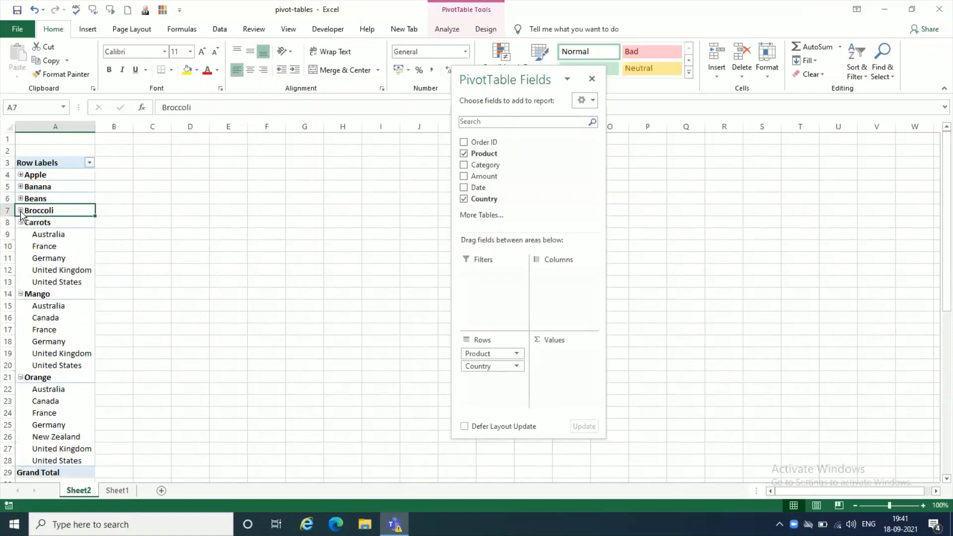
{"action": "left_click", "coordinate": [21, 222]}
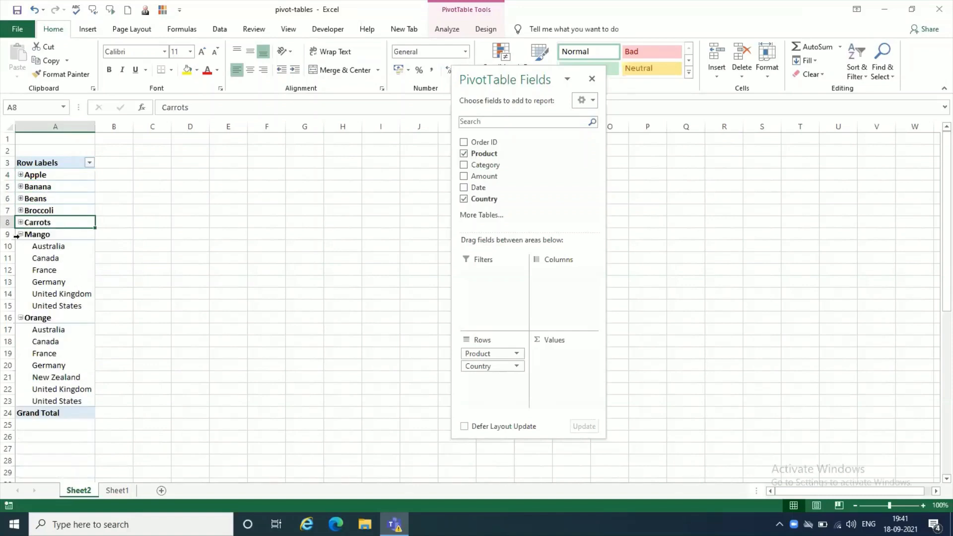
{"action": "left_click", "coordinate": [21, 235]}
{"action": "left_click", "coordinate": [21, 246]}
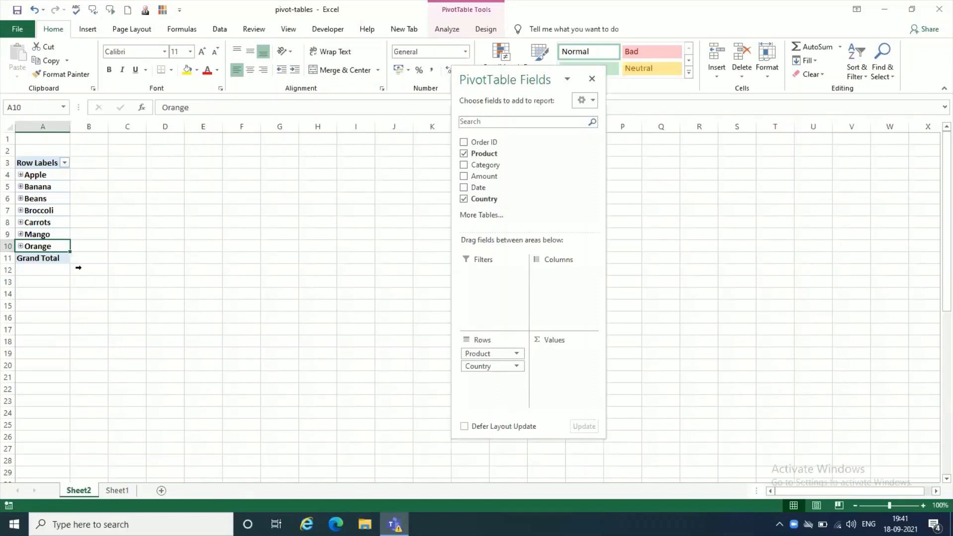
{"action": "left_click", "coordinate": [20, 174]}
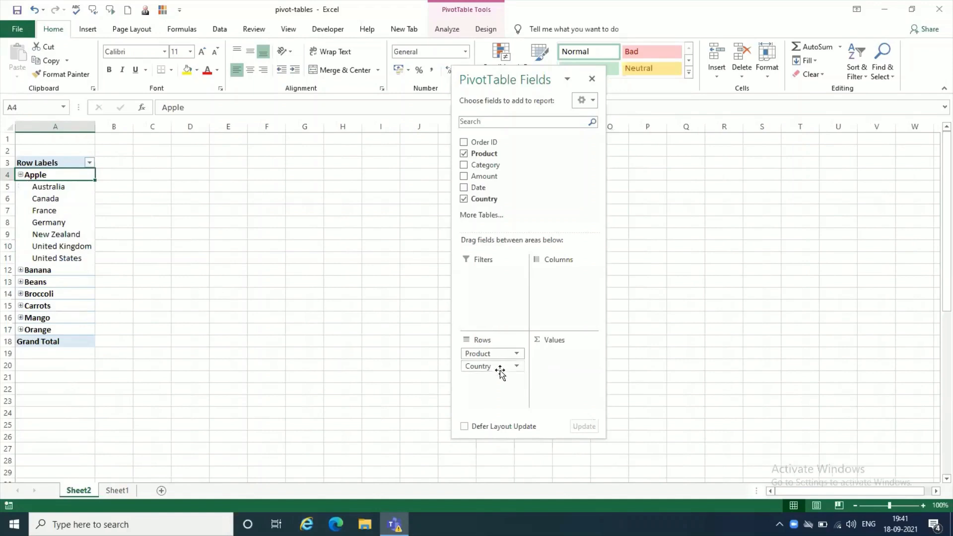
{"action": "left_click", "coordinate": [19, 174]}
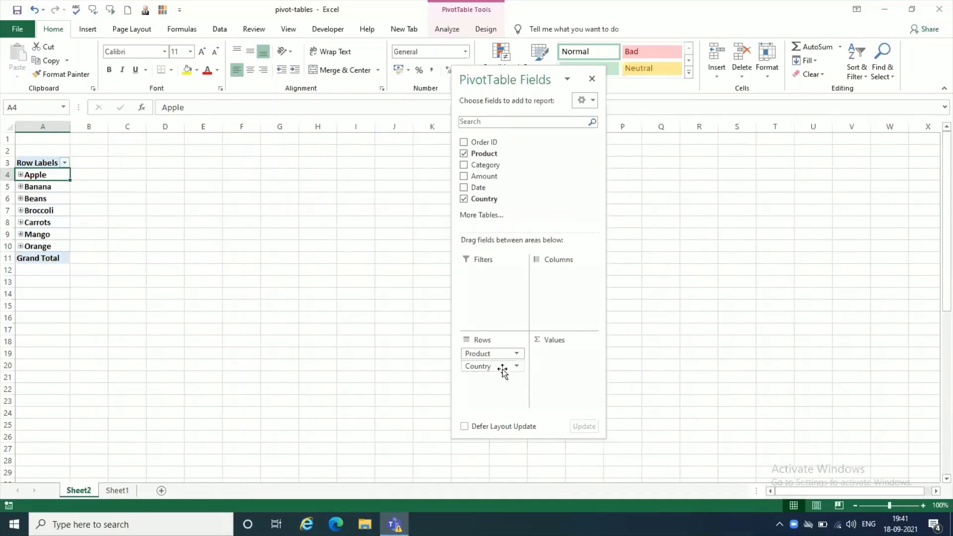
- Nest Product under Country in the pivot table rows, and collapse every country group from Australia to United States
{"action": "mouse_move", "coordinate": [501, 369]}
{"action": "left_mouse_down"}
{"action": "mouse_move", "coordinate": [510, 357]}
{"action": "mouse_move", "coordinate": [499, 351]}
{"action": "left_mouse_up"}
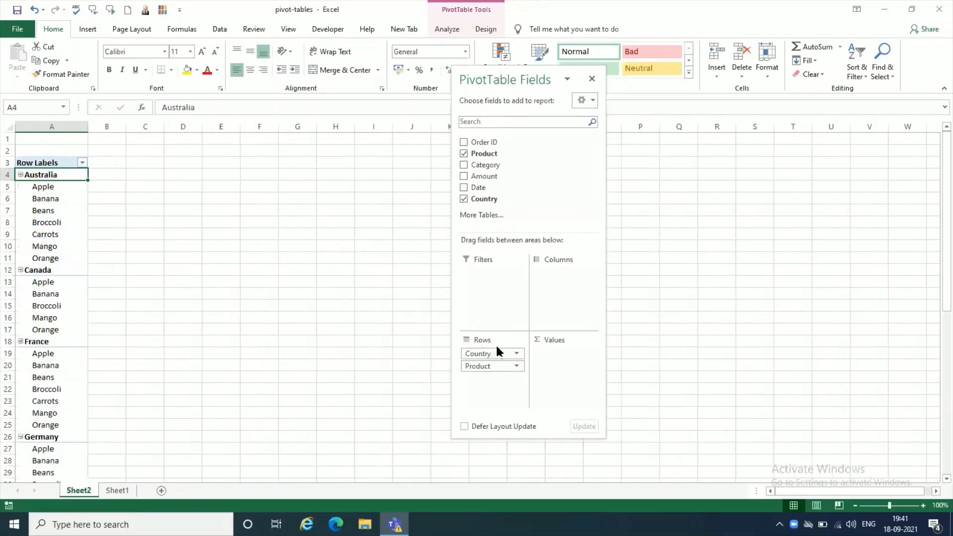
{"action": "left_click", "coordinate": [20, 175]}
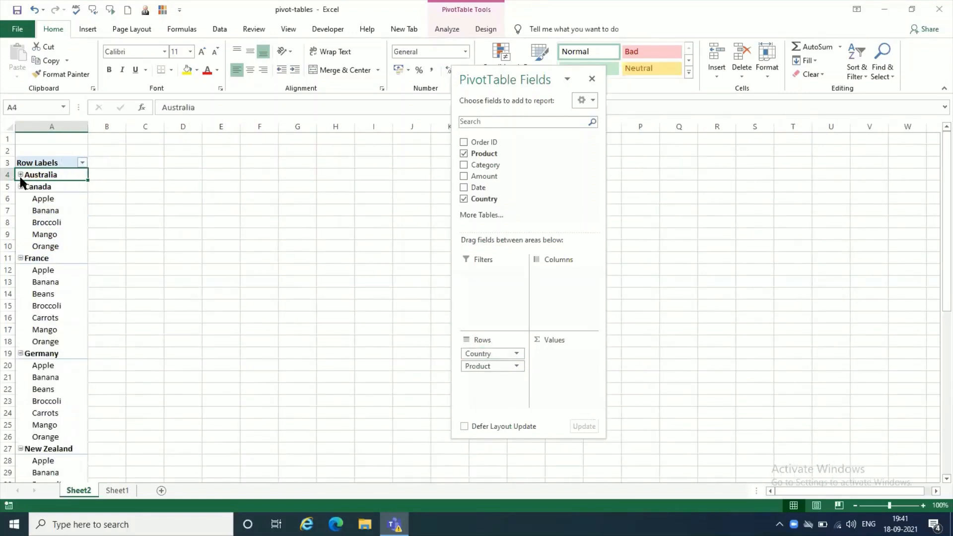
{"action": "left_click", "coordinate": [21, 186]}
{"action": "left_click", "coordinate": [20, 198]}
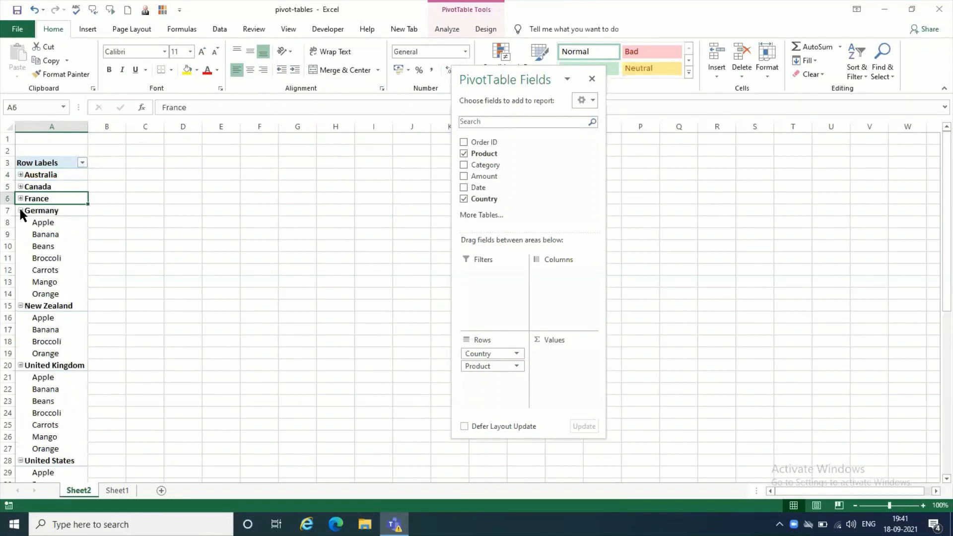
{"action": "left_click", "coordinate": [21, 210]}
{"action": "left_click", "coordinate": [20, 222]}
{"action": "left_click", "coordinate": [20, 234]}
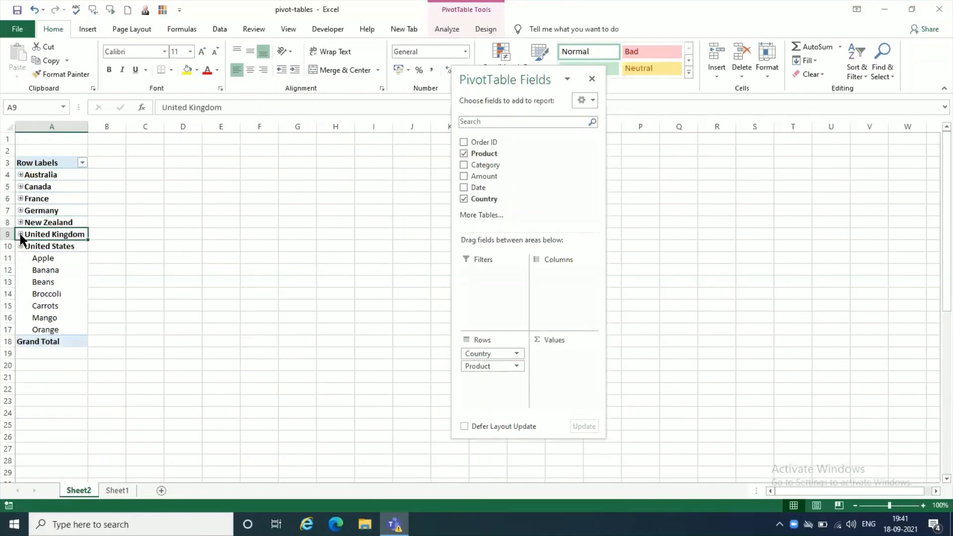
{"action": "left_click", "coordinate": [21, 246]}
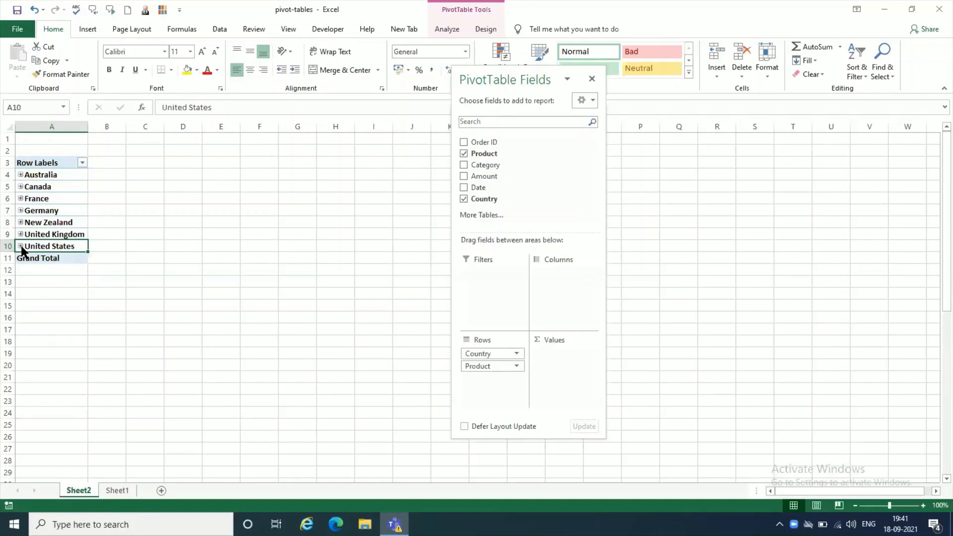
- Expand every country group from Australia to United States to list the products under each one
{"action": "left_click", "coordinate": [21, 174]}
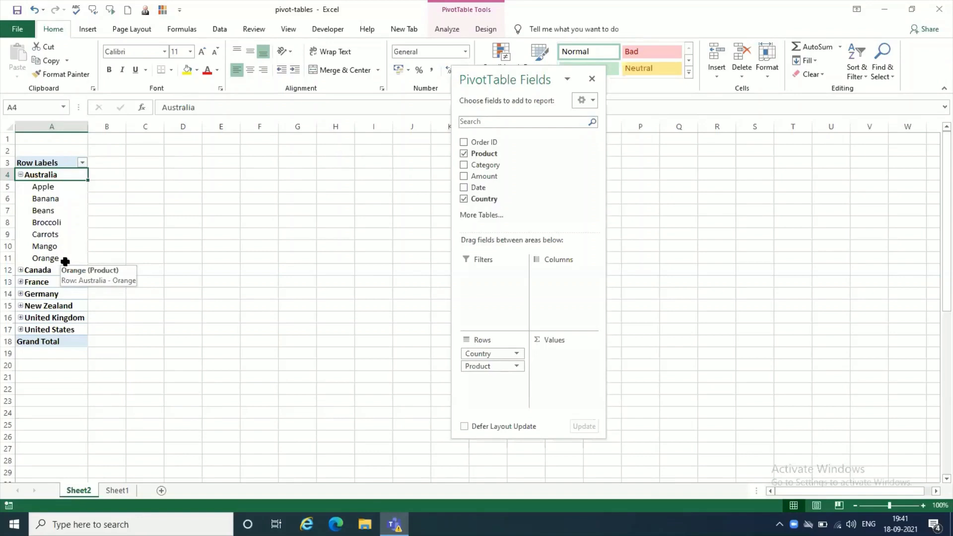
{"action": "left_click", "coordinate": [20, 270]}
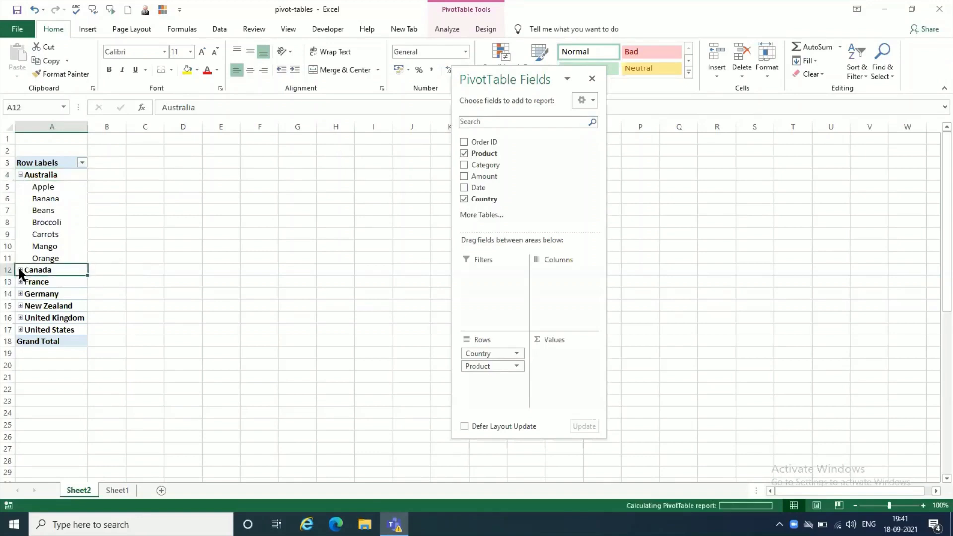
{"action": "left_click", "coordinate": [21, 341]}
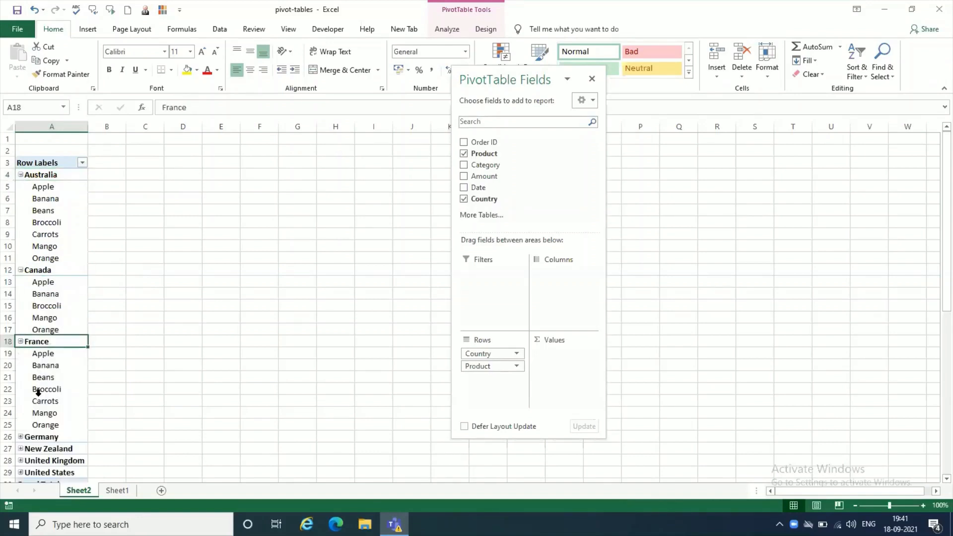
{"action": "scroll", "coordinate": [38, 392], "scroll_direction": "down", "scroll_amount": 3}
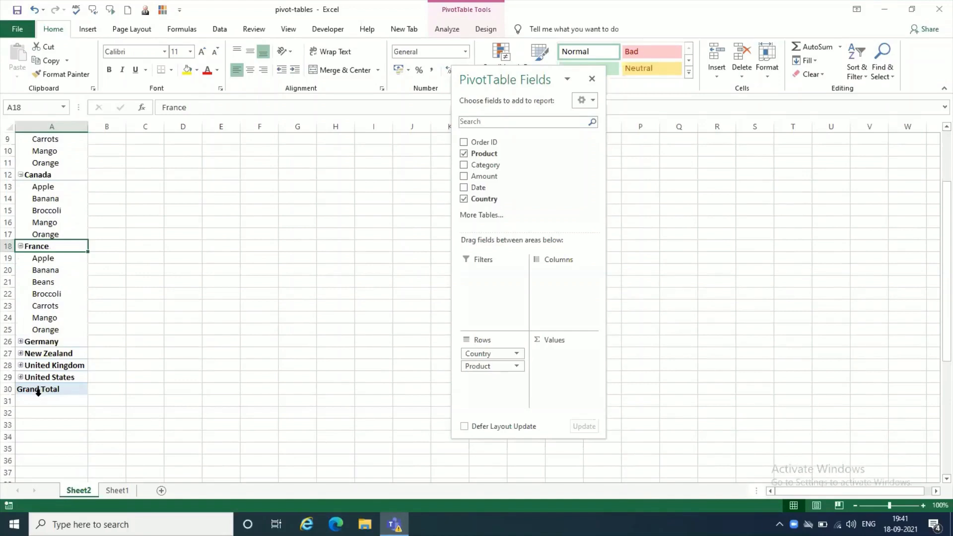
{"action": "left_click", "coordinate": [21, 341]}
{"action": "scroll", "coordinate": [20, 406], "scroll_direction": "down", "scroll_amount": 3}
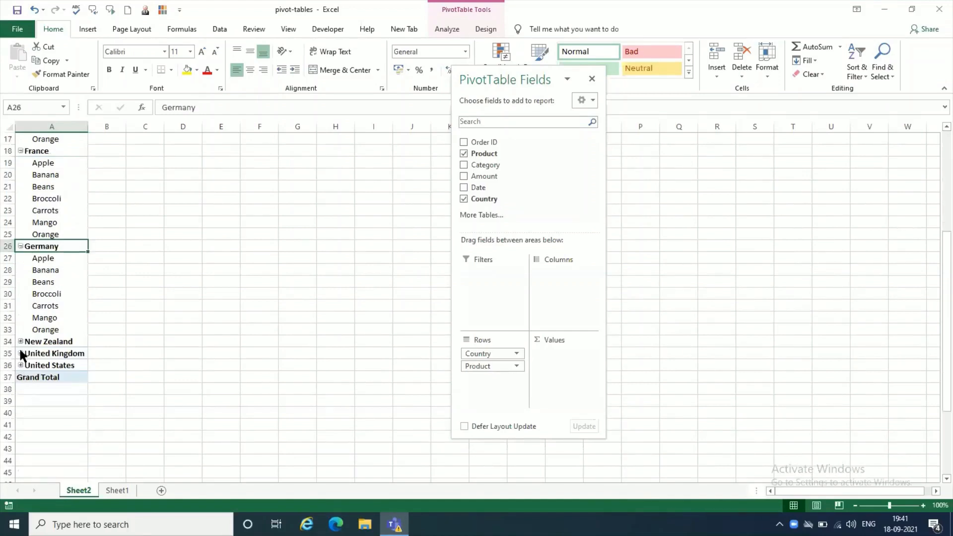
{"action": "left_click", "coordinate": [21, 341]}
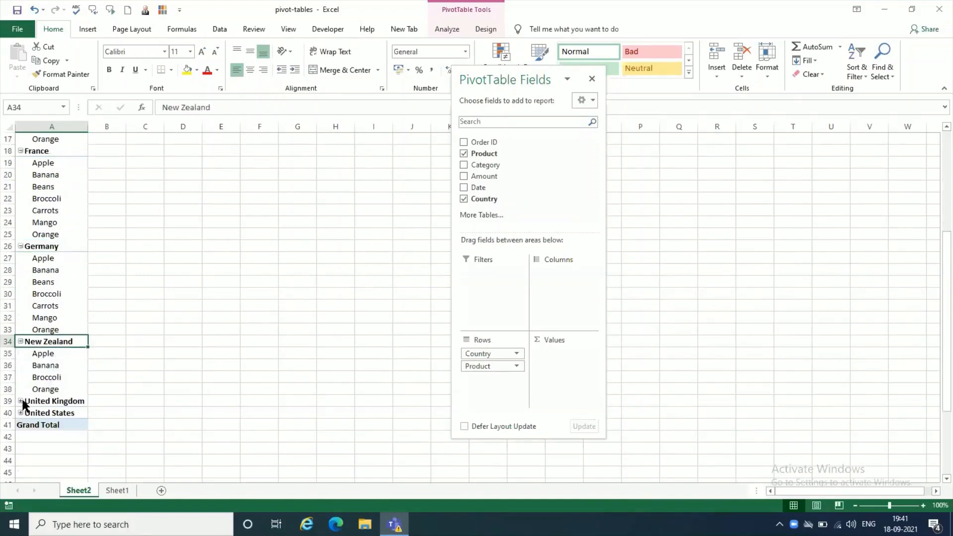
{"action": "left_click", "coordinate": [20, 400]}
{"action": "scroll", "coordinate": [24, 467], "scroll_direction": "down", "scroll_amount": 2}
{"action": "scroll", "coordinate": [23, 466], "scroll_direction": "down", "scroll_amount": 6}
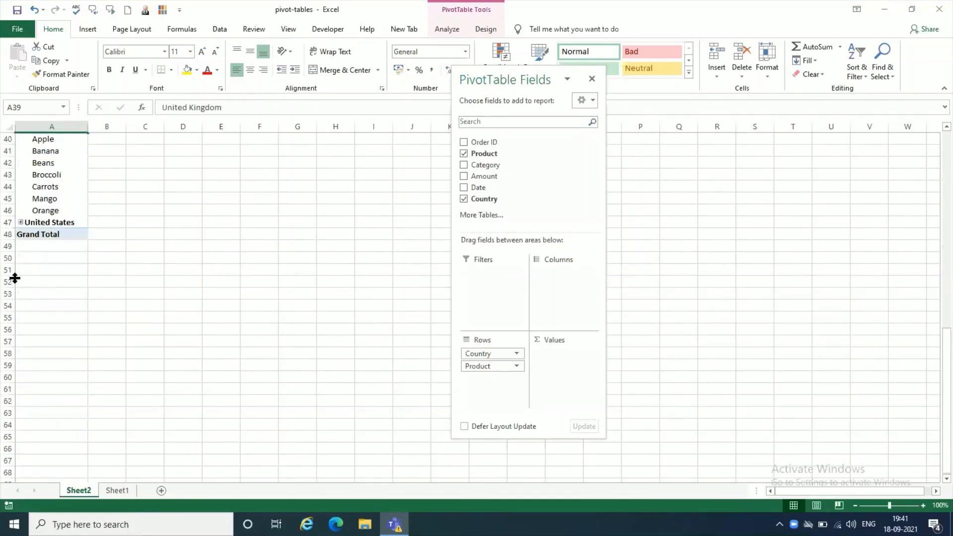
{"action": "left_click", "coordinate": [21, 221]}
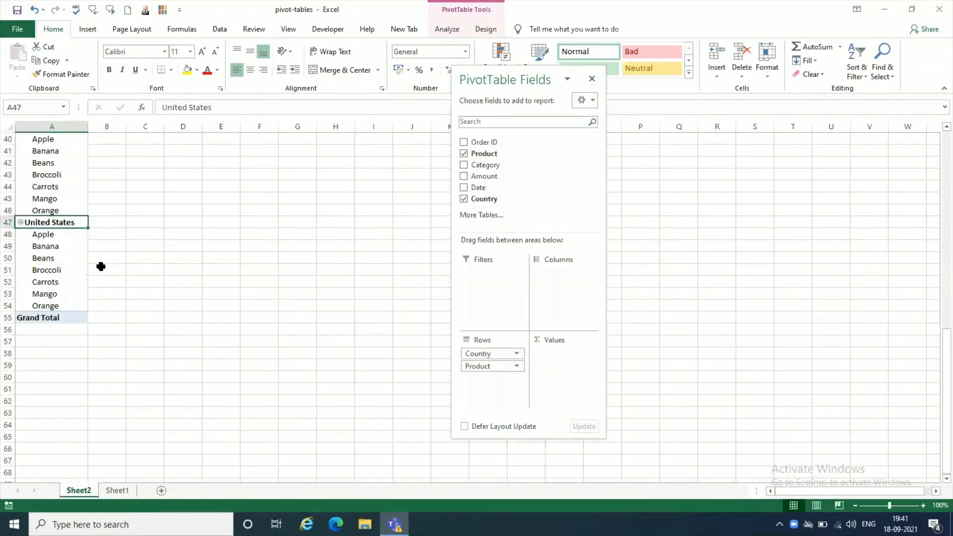
- Look through the products listed under each country in the pivot table, and compare them with the source data on Sheet1
{"action": "scroll", "coordinate": [106, 268], "scroll_direction": "up", "scroll_amount": 13}
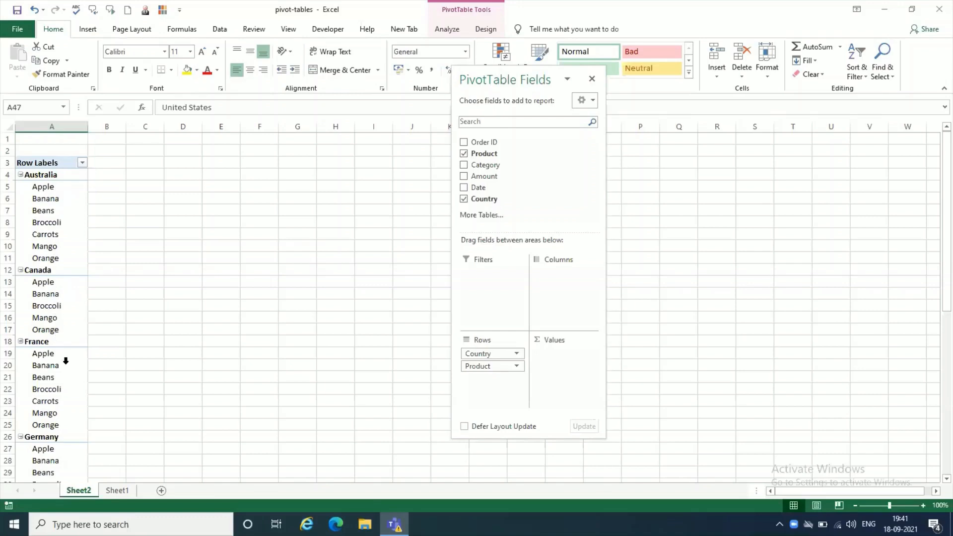
{"action": "scroll", "coordinate": [66, 360], "scroll_direction": "down", "scroll_amount": 4}
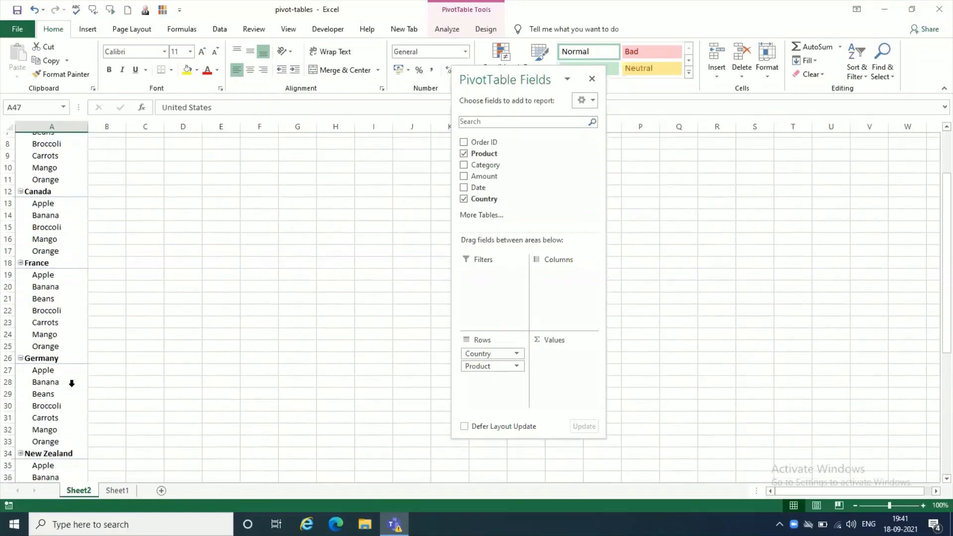
{"action": "scroll", "coordinate": [72, 382], "scroll_direction": "down", "scroll_amount": 1}
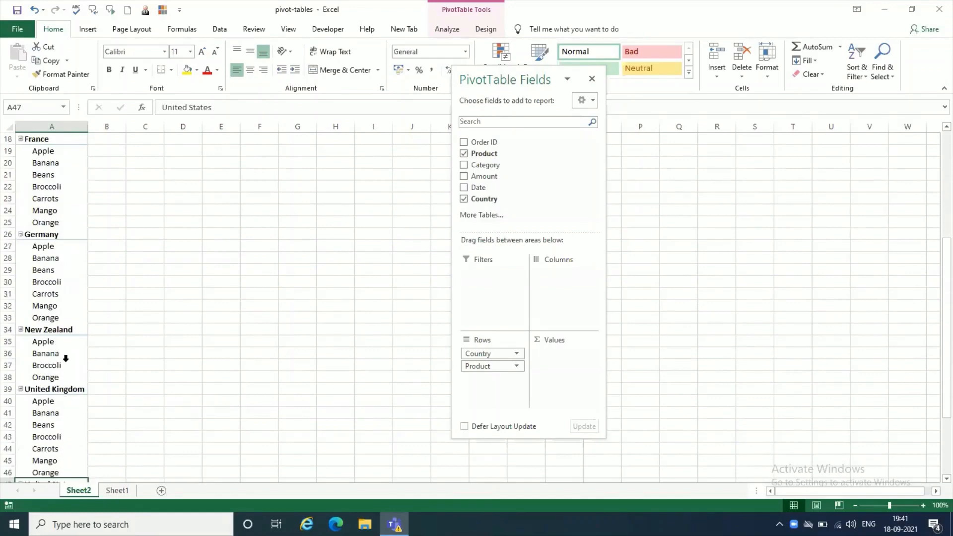
{"action": "scroll", "coordinate": [66, 358], "scroll_direction": "up", "scroll_amount": 6}
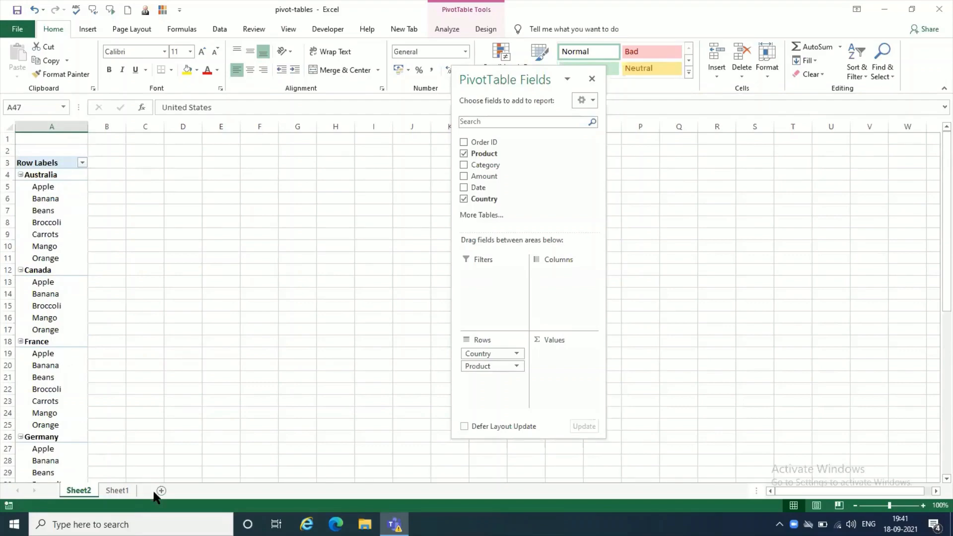
{"action": "left_click", "coordinate": [118, 490]}
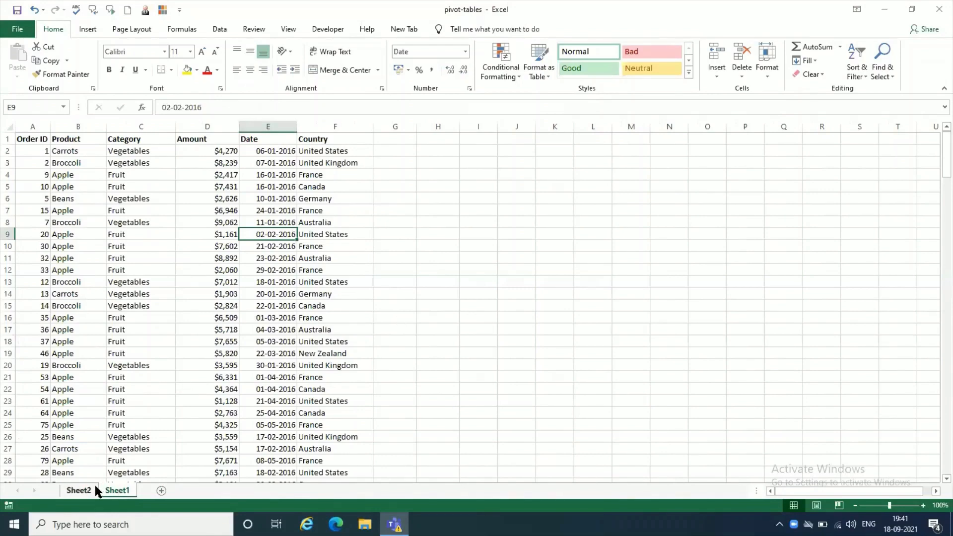
{"action": "left_click", "coordinate": [82, 490]}
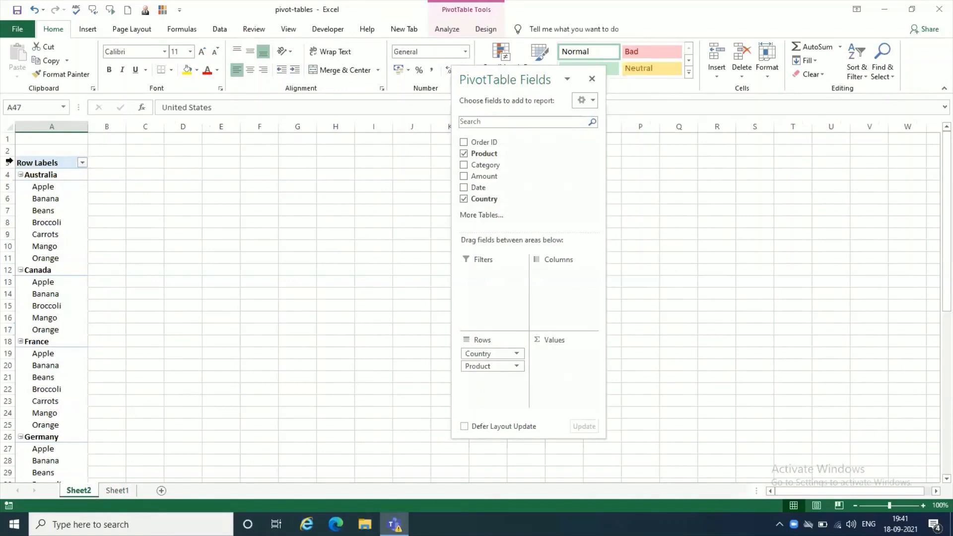
- Preview how the pivot table sheet prints, and return to the worksheet
{"action": "left_click", "coordinate": [22, 29]}
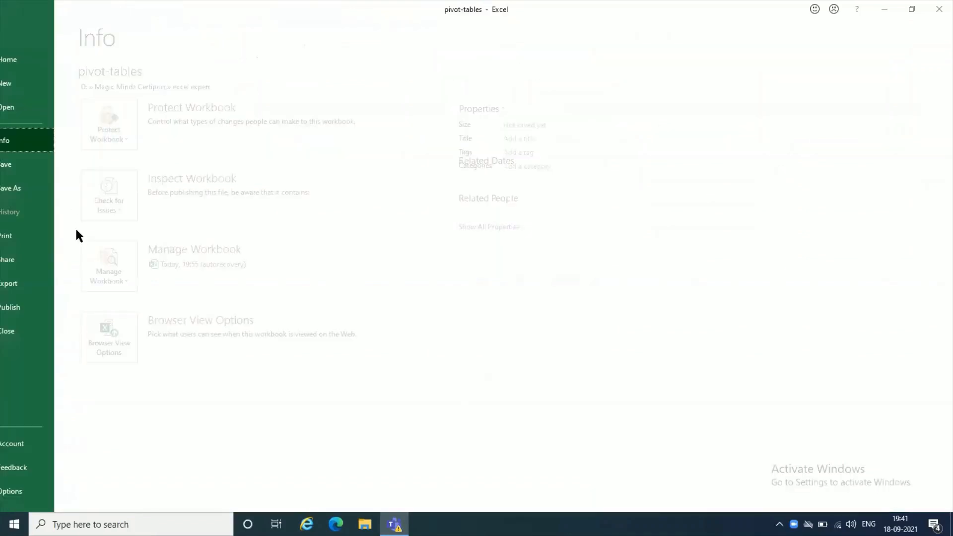
{"action": "left_click", "coordinate": [71, 237]}
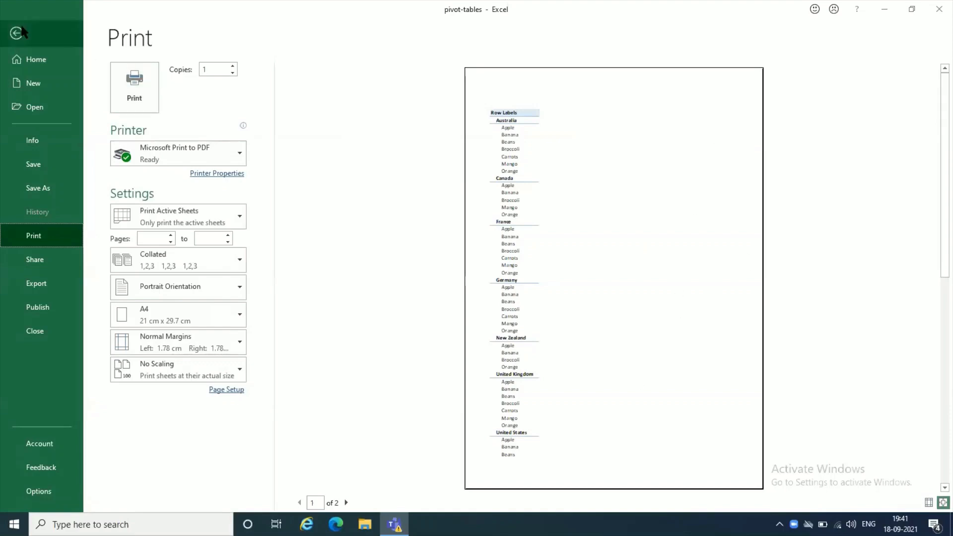
{"action": "left_click", "coordinate": [44, 31]}
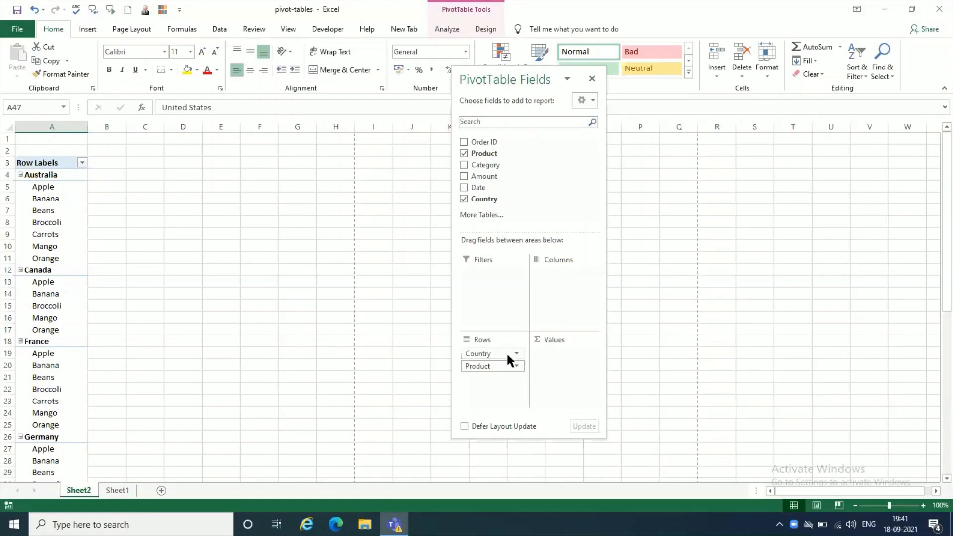
- Try Product and Country in turn as the pivot table's column field, and place Country in the rows beneath Product
{"action": "left_click_drag", "start_coordinate": [507, 366], "coordinate": [557, 274]}
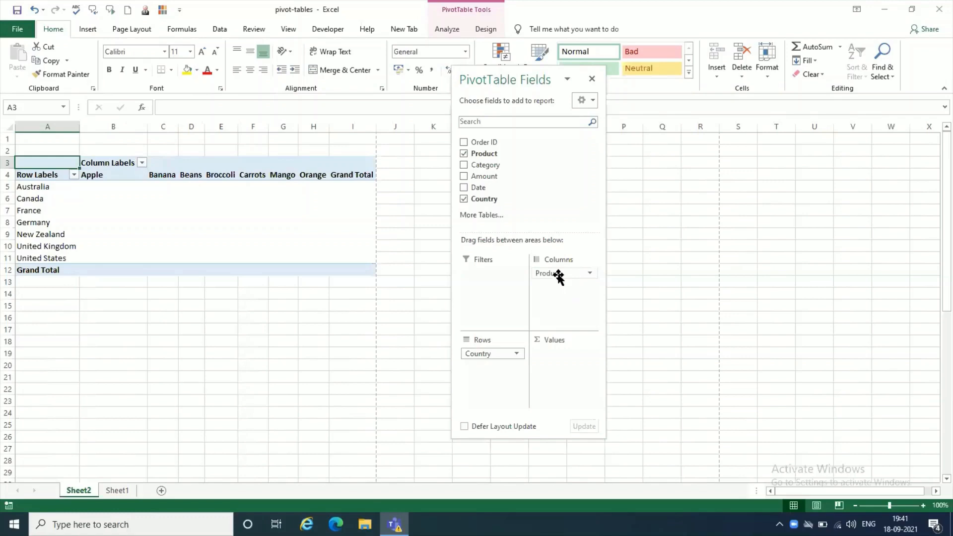
{"action": "left_click_drag", "start_coordinate": [559, 277], "coordinate": [493, 370]}
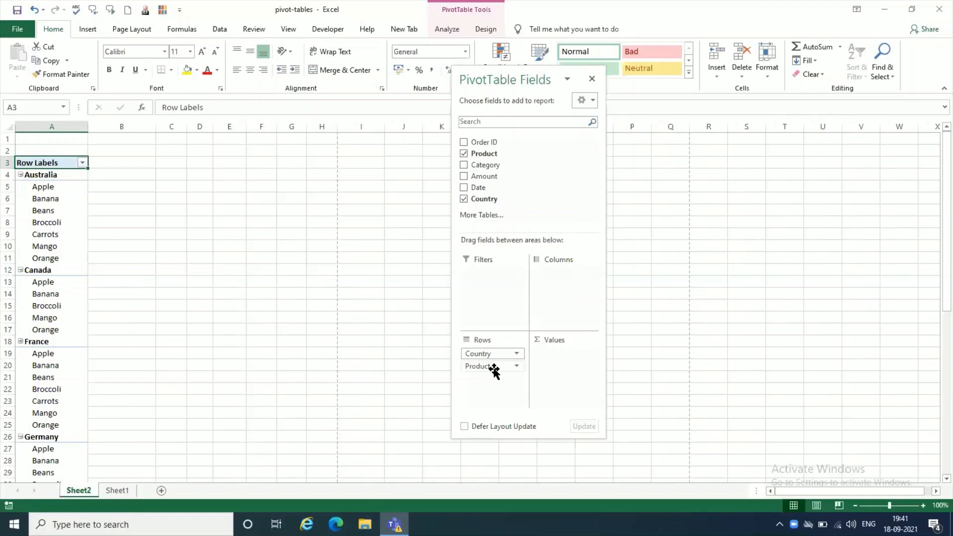
{"action": "left_click_drag", "start_coordinate": [487, 355], "coordinate": [546, 273]}
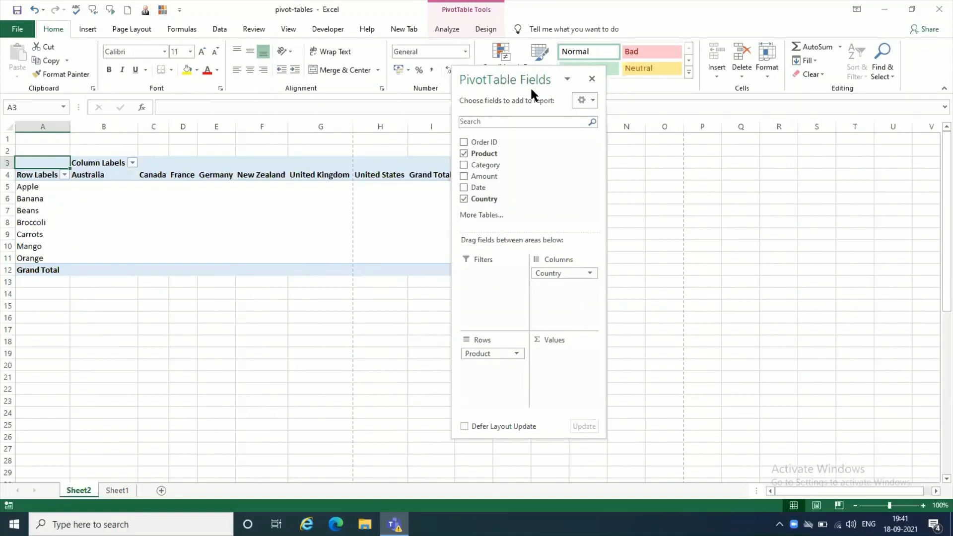
{"action": "mouse_move", "coordinate": [529, 80]}
{"action": "left_mouse_down"}
{"action": "mouse_move", "coordinate": [608, 88]}
{"action": "mouse_move", "coordinate": [548, 91]}
{"action": "mouse_move", "coordinate": [545, 83]}
{"action": "left_mouse_up"}
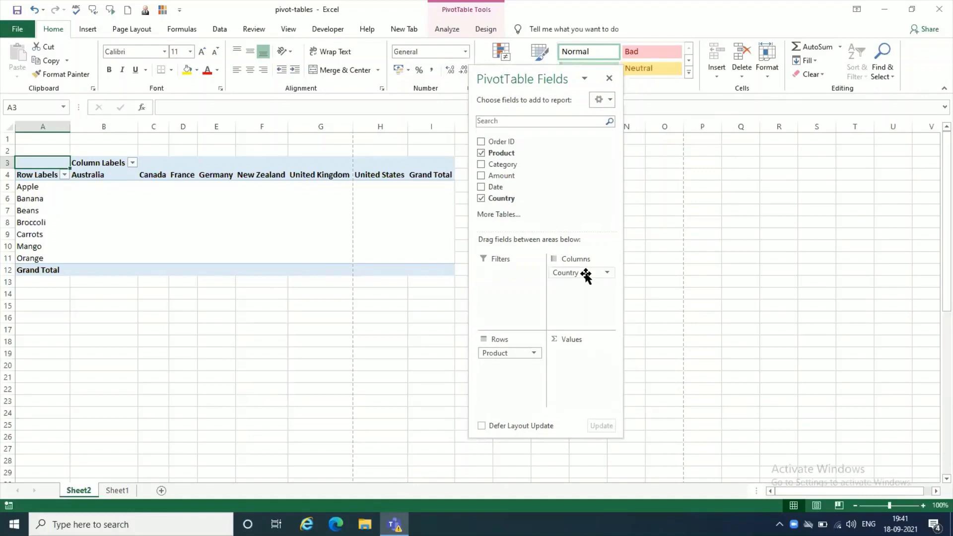
{"action": "left_click_drag", "start_coordinate": [585, 276], "coordinate": [503, 373]}
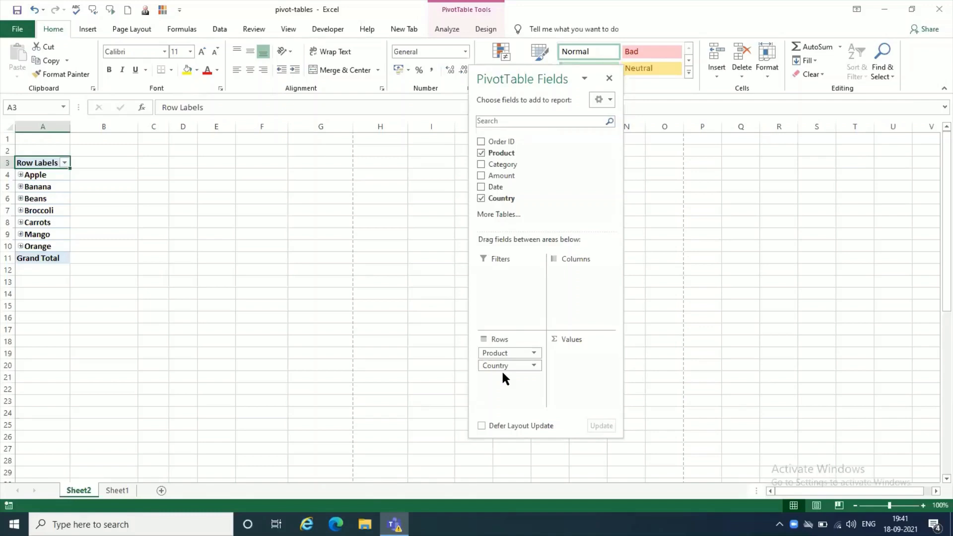
- Expand the Apple and Banana groups to list the countries under each product
{"action": "left_click", "coordinate": [21, 177]}
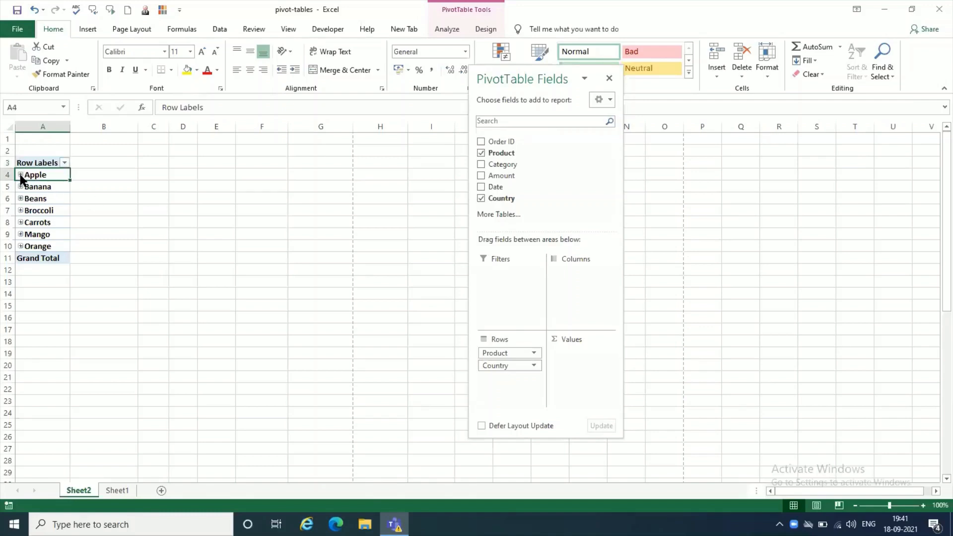
{"action": "left_click", "coordinate": [21, 176]}
{"action": "left_click", "coordinate": [21, 271]}
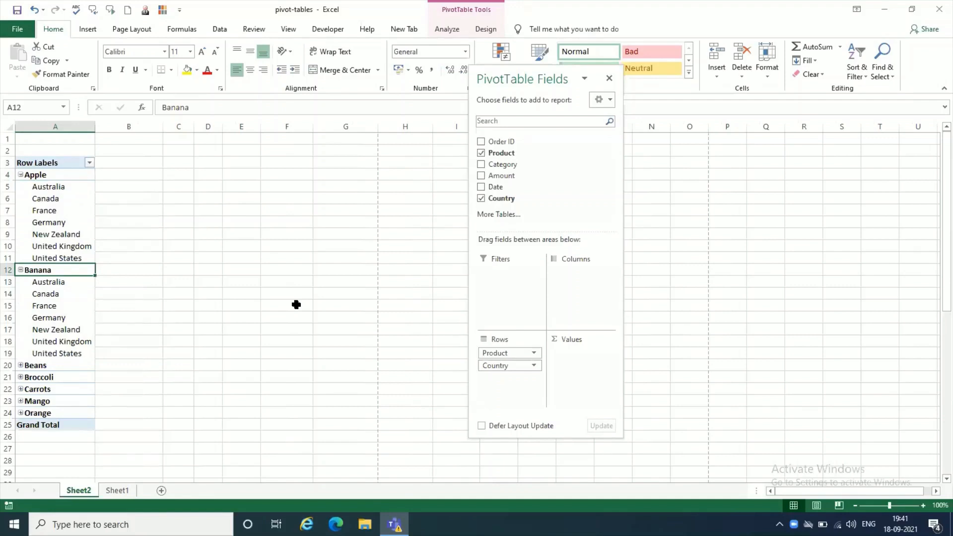
- Add the Amount field to the pivot table as a summed value
{"action": "left_click", "coordinate": [480, 176]}
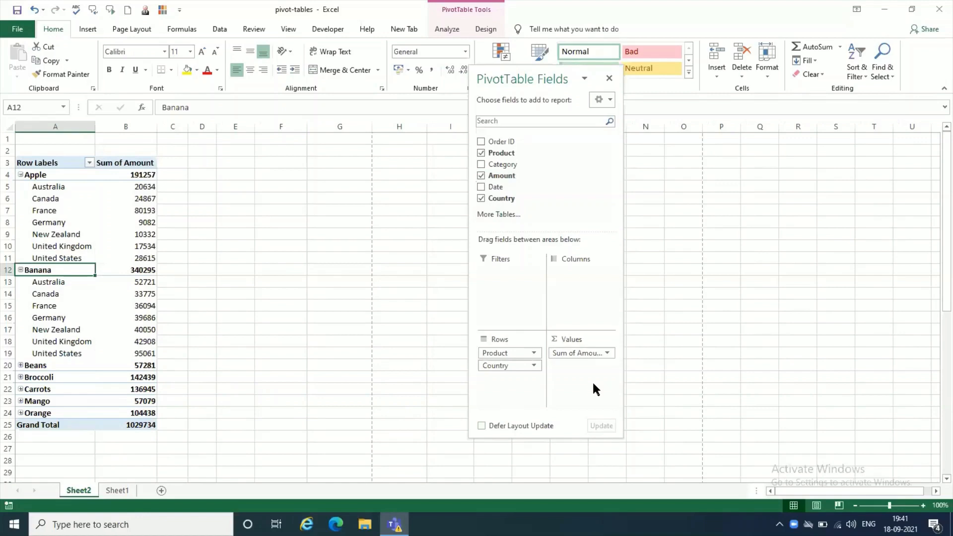
{"action": "left_click", "coordinate": [480, 176]}
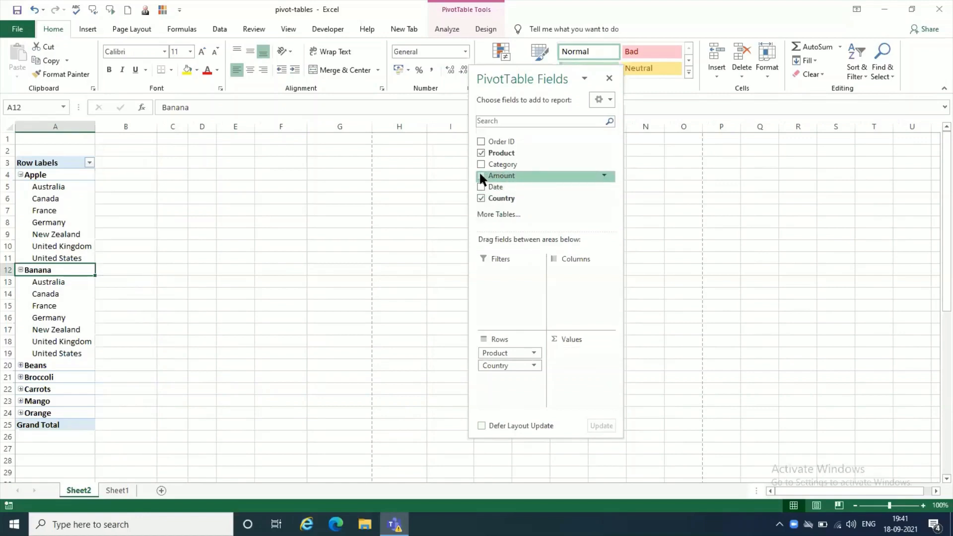
{"action": "left_click", "coordinate": [480, 175]}
{"action": "left_click", "coordinate": [479, 174]}
{"action": "left_click", "coordinate": [480, 175]}
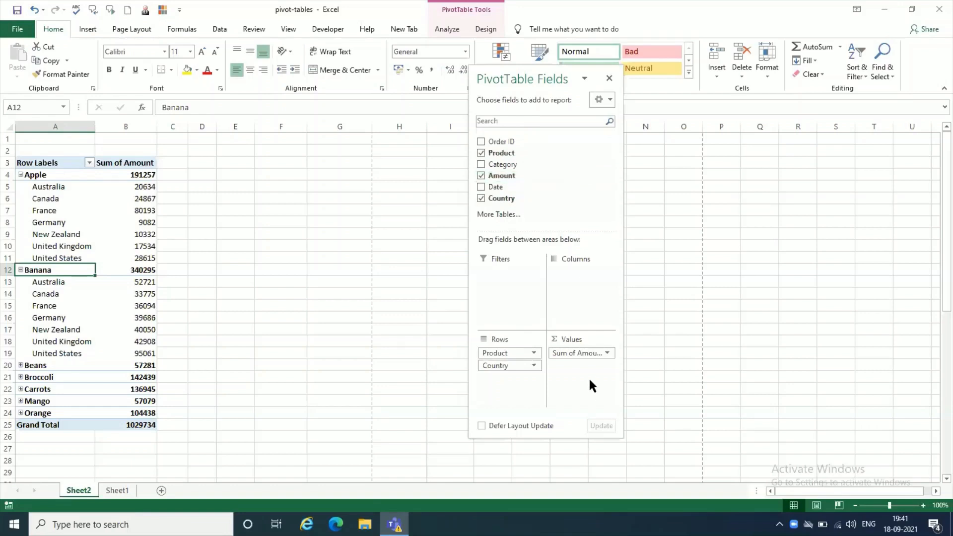
- Try Order ID as a second value field, and remove it from the pivot table
{"action": "left_click", "coordinate": [481, 142]}
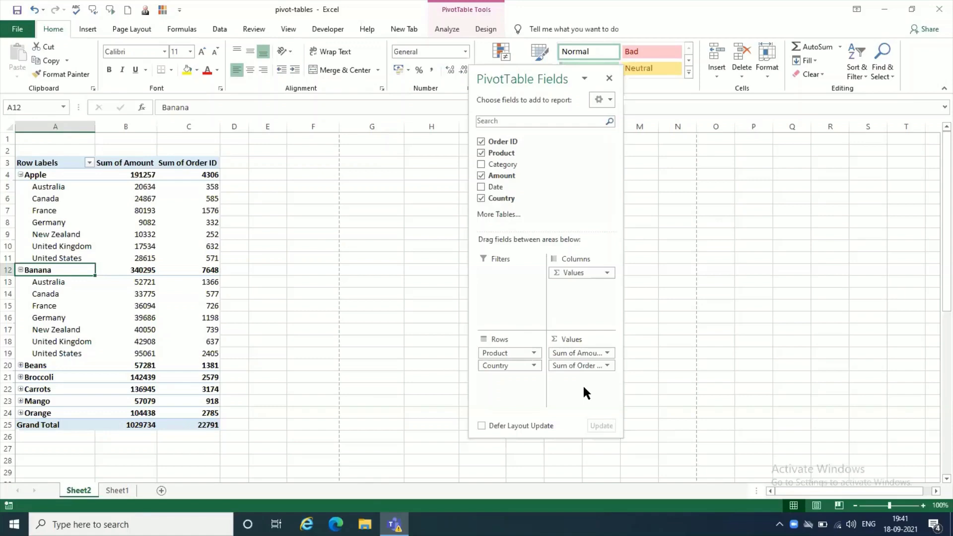
{"action": "left_click", "coordinate": [480, 141]}
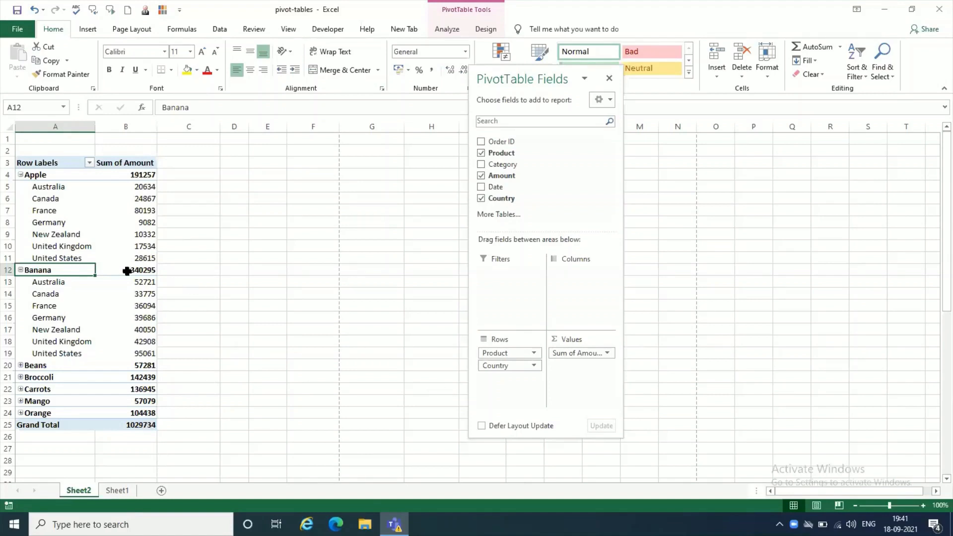
- Collapse the Apple and Banana groups, and examine the summed amount for each product
{"action": "left_click", "coordinate": [20, 175]}
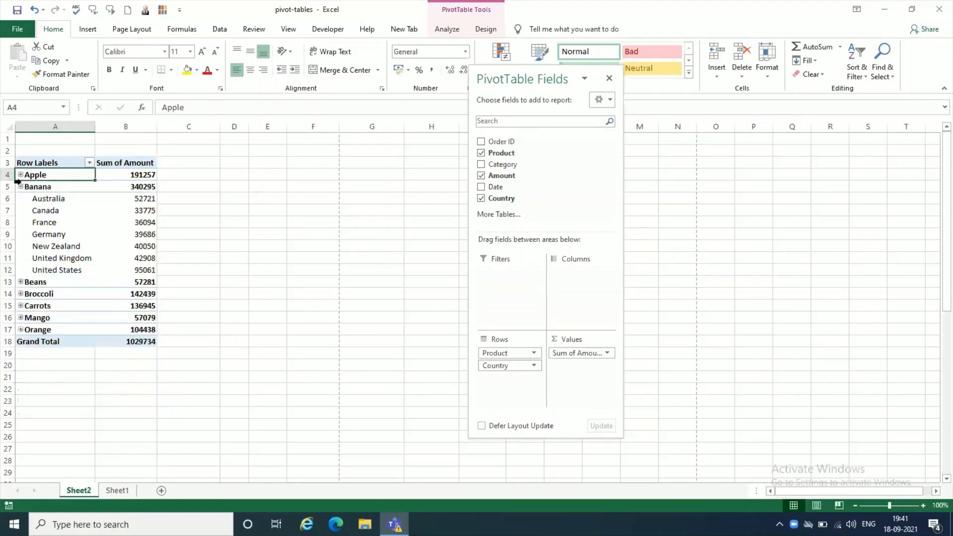
{"action": "left_click", "coordinate": [21, 187]}
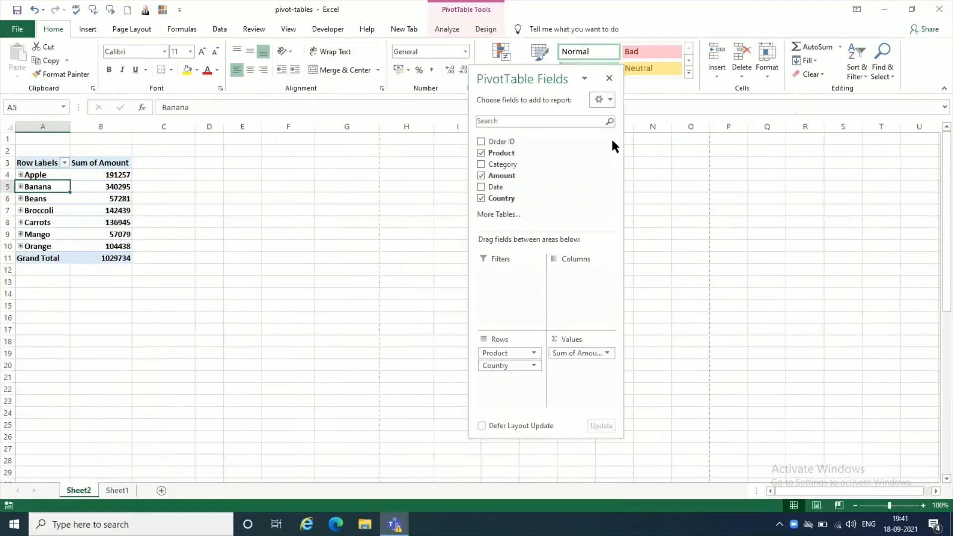
{"action": "left_click", "coordinate": [144, 291]}
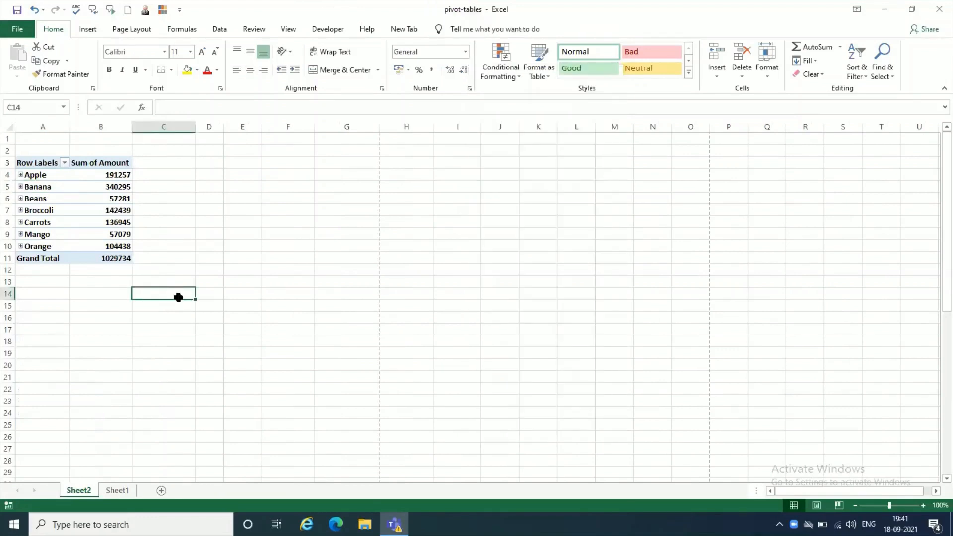
{"action": "left_click", "coordinate": [209, 317]}
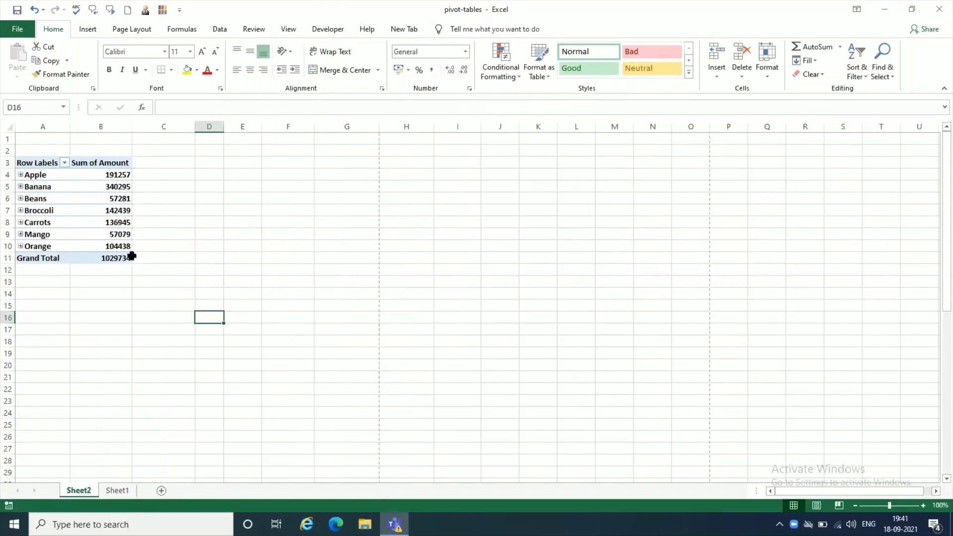
{"action": "left_click", "coordinate": [103, 175]}
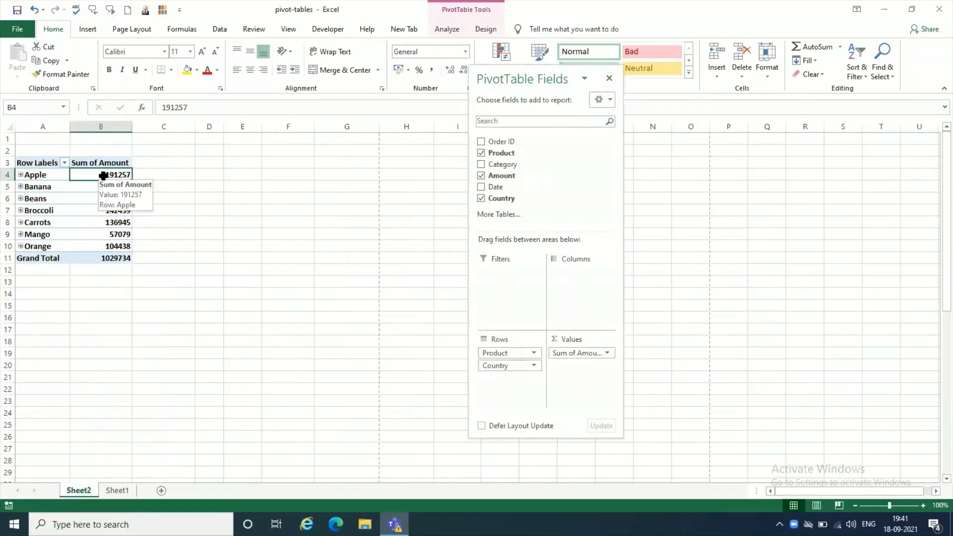
{"action": "left_click", "coordinate": [173, 307]}
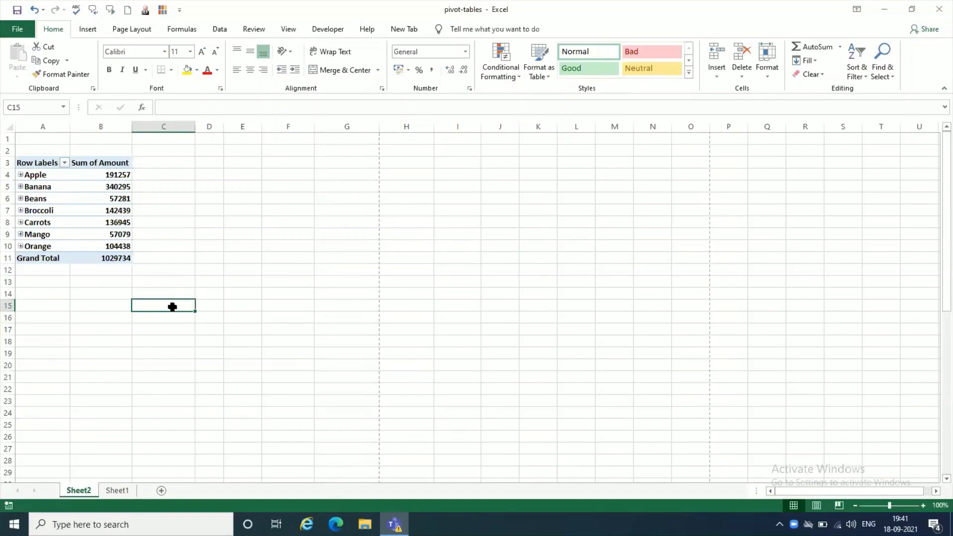
- Expand every product group from Apple to Orange to list the amounts per country
{"action": "left_click", "coordinate": [20, 175]}
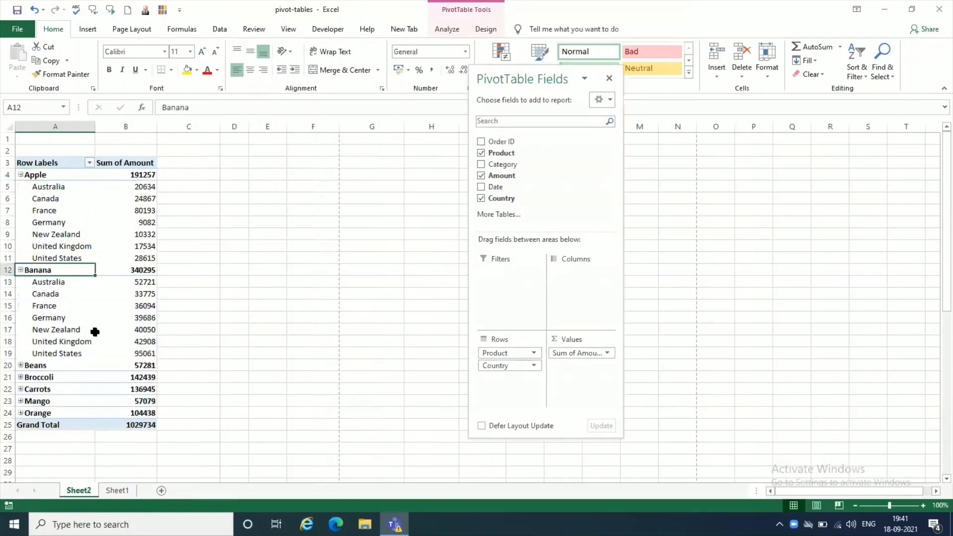
{"action": "scroll", "coordinate": [94, 329], "scroll_direction": "down", "scroll_amount": 2}
{"action": "left_click", "coordinate": [20, 306]}
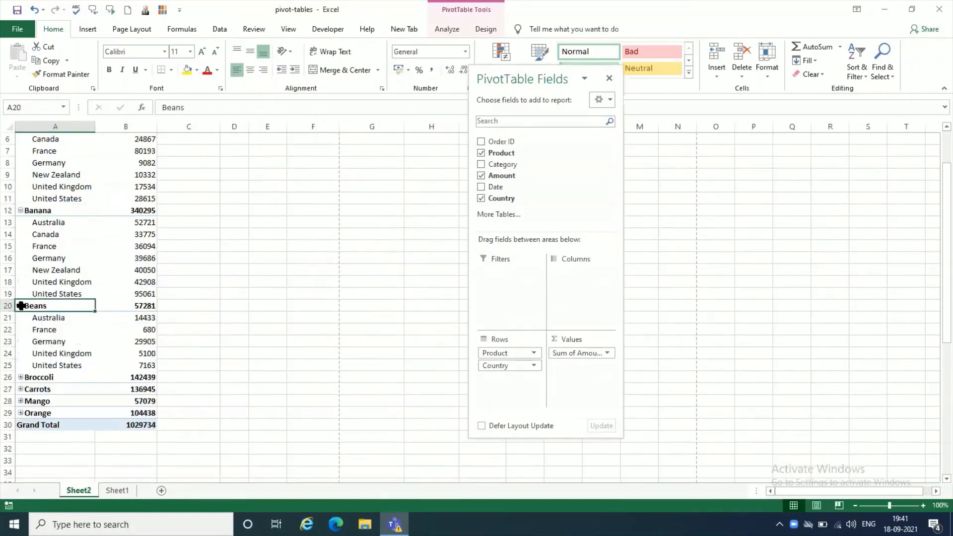
{"action": "scroll", "coordinate": [101, 346], "scroll_direction": "down", "scroll_amount": 2}
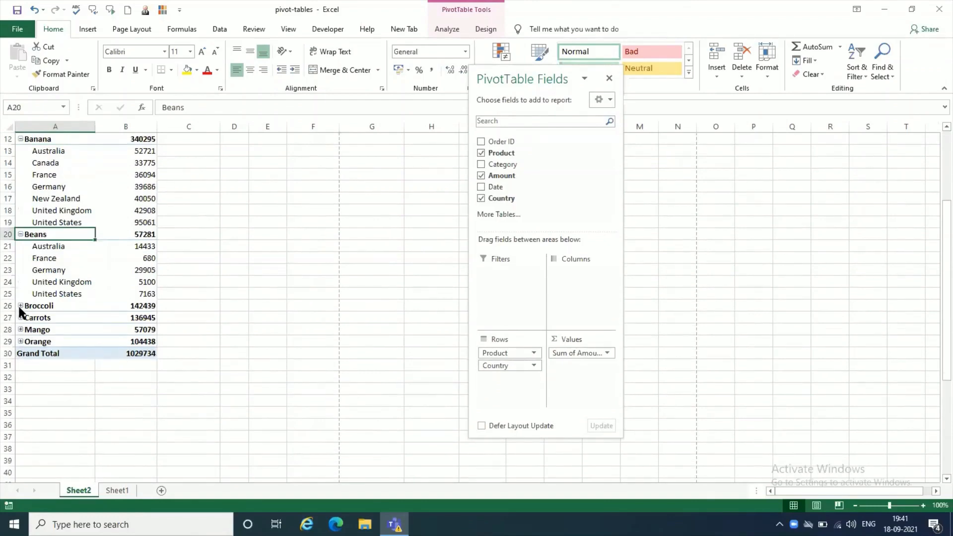
{"action": "left_click", "coordinate": [20, 306]}
{"action": "scroll", "coordinate": [117, 345], "scroll_direction": "down", "scroll_amount": 2}
{"action": "scroll", "coordinate": [116, 345], "scroll_direction": "down", "scroll_amount": 1}
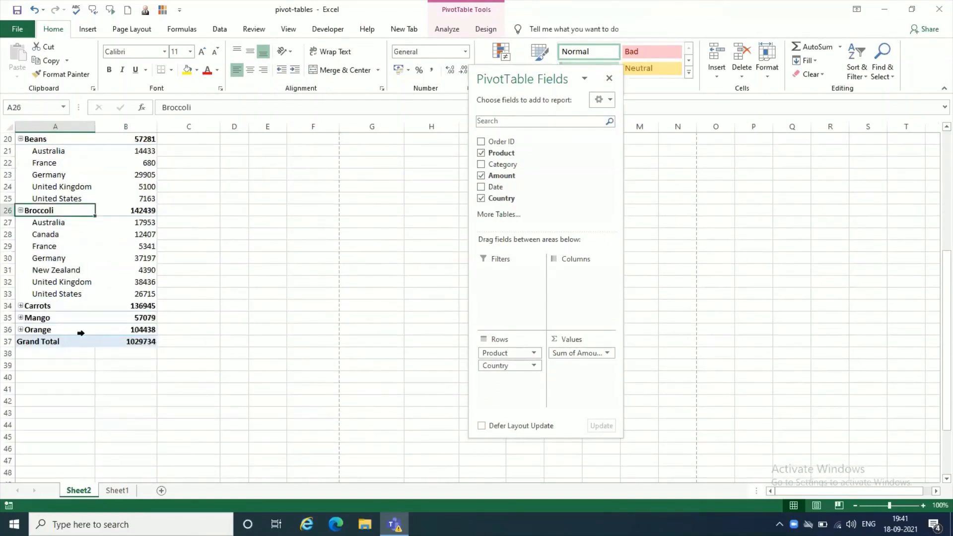
{"action": "left_click", "coordinate": [21, 305]}
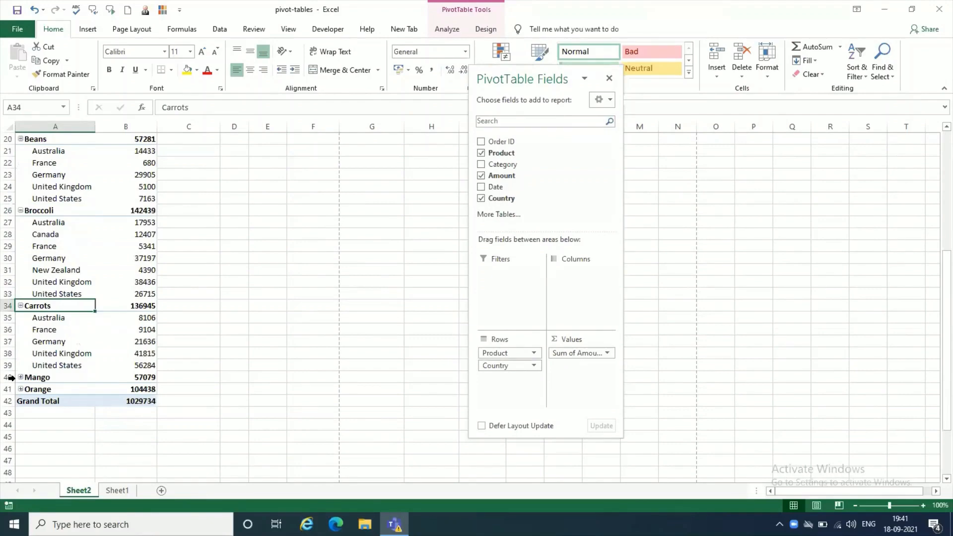
{"action": "left_click", "coordinate": [20, 377]}
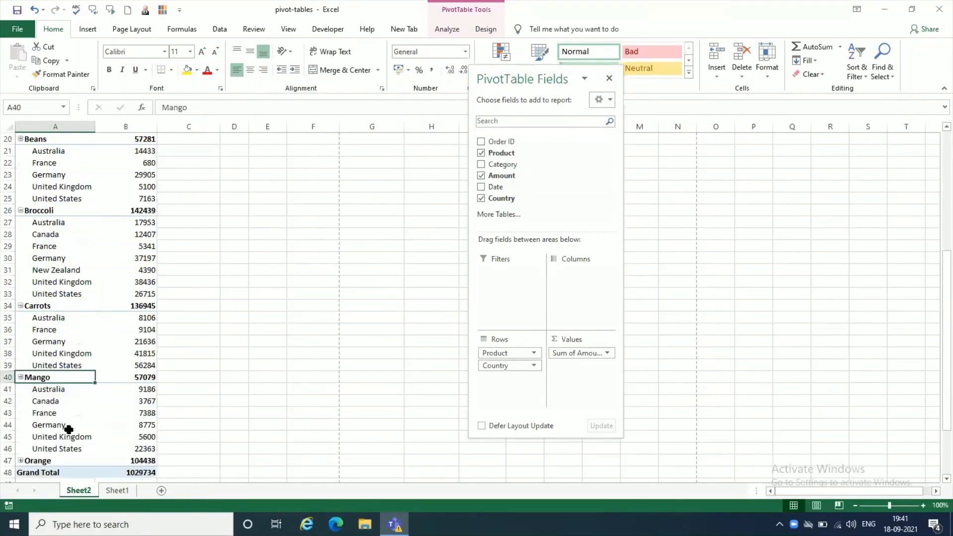
{"action": "scroll", "coordinate": [62, 427], "scroll_direction": "down", "scroll_amount": 2}
{"action": "left_click", "coordinate": [21, 377]}
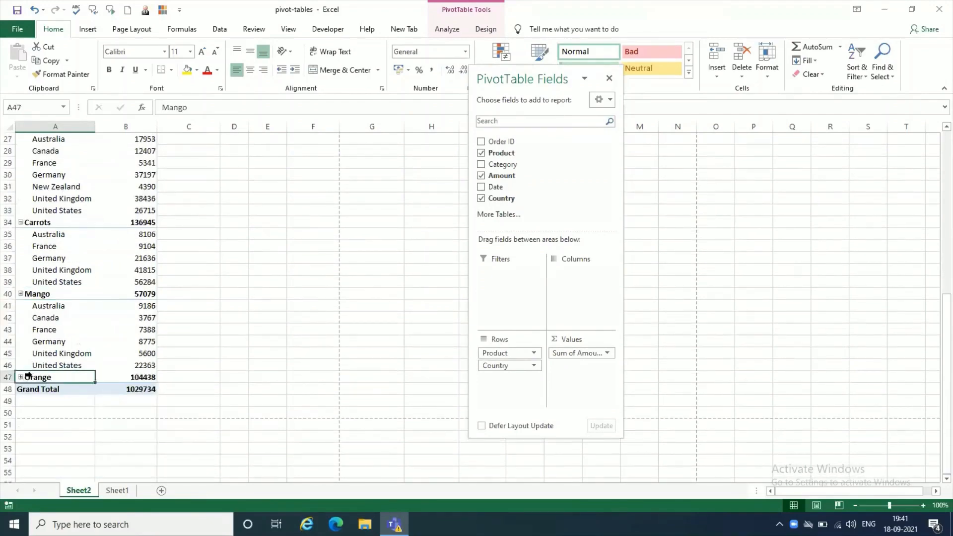
{"action": "scroll", "coordinate": [115, 365], "scroll_direction": "up", "scroll_amount": 9}
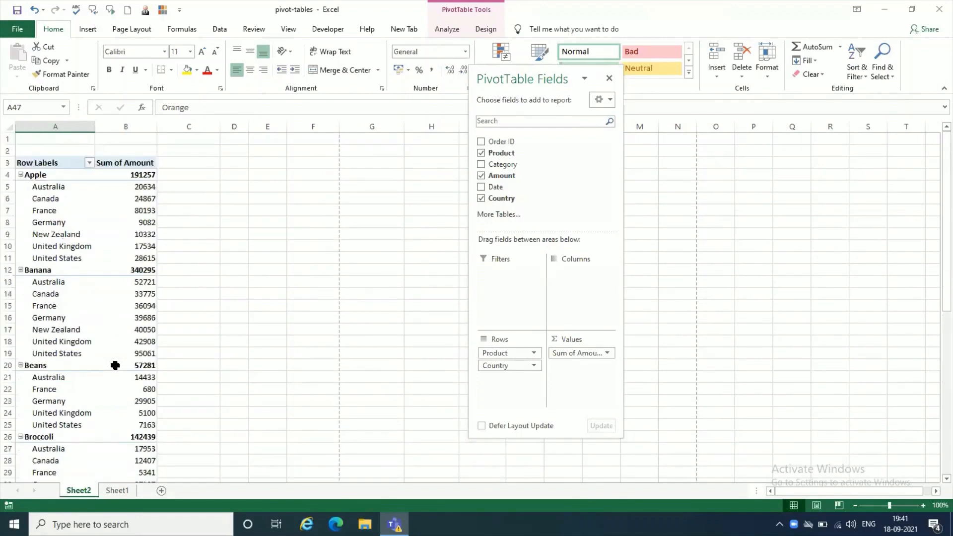
- Place Country in the pivot table's columns, and swap it with Product so that Country forms the rows
{"action": "mouse_move", "coordinate": [115, 365]}
{"action": "left_click_drag", "start_coordinate": [506, 369], "coordinate": [582, 271]}
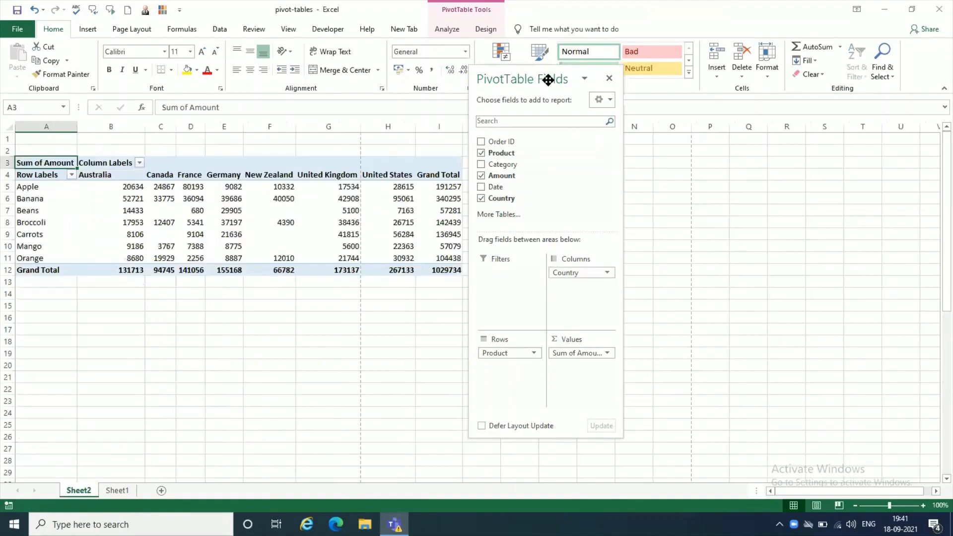
{"action": "left_click_drag", "start_coordinate": [547, 78], "coordinate": [753, 100]}
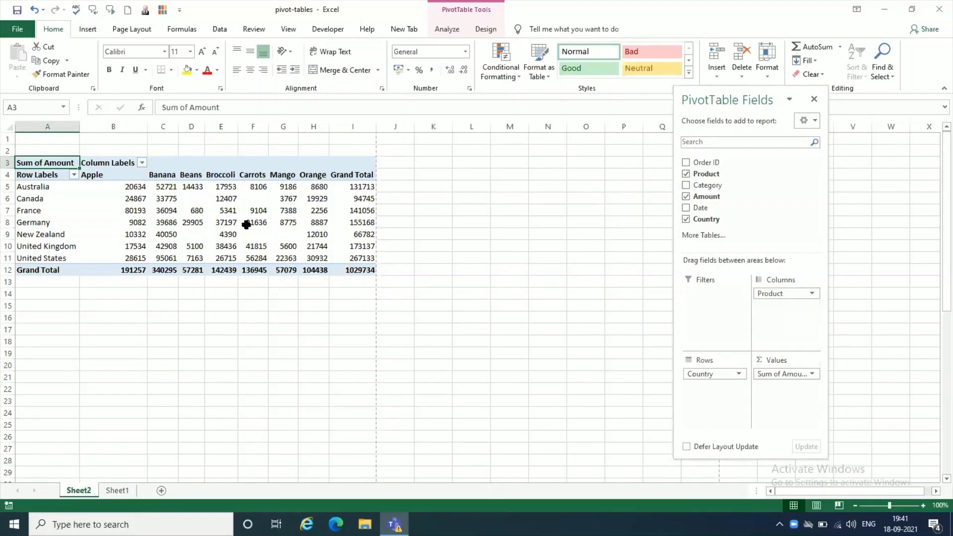
- Look at the source data on Sheet1, and view the filter choices of the pivot table's column and row labels
{"action": "left_click", "coordinate": [125, 491]}
{"action": "left_click", "coordinate": [80, 490]}
{"action": "left_click", "coordinate": [142, 162]}
{"action": "left_click", "coordinate": [70, 163]}
{"action": "left_click", "coordinate": [72, 175]}
{"action": "left_click", "coordinate": [225, 160]}
- Move Product from the columns into the rows beneath Country, and view the filter choices for the row labels
{"action": "left_click_drag", "start_coordinate": [802, 295], "coordinate": [718, 388]}
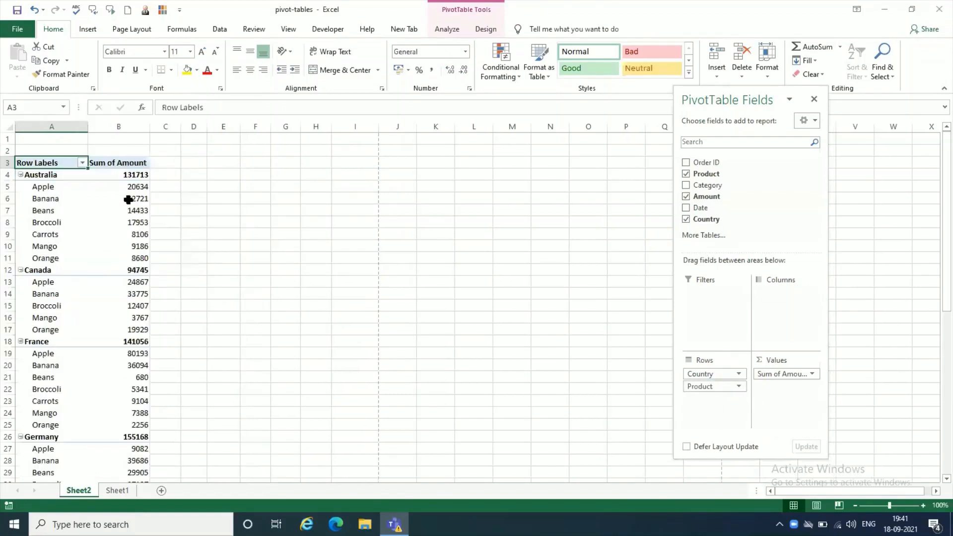
{"action": "left_click", "coordinate": [81, 163]}
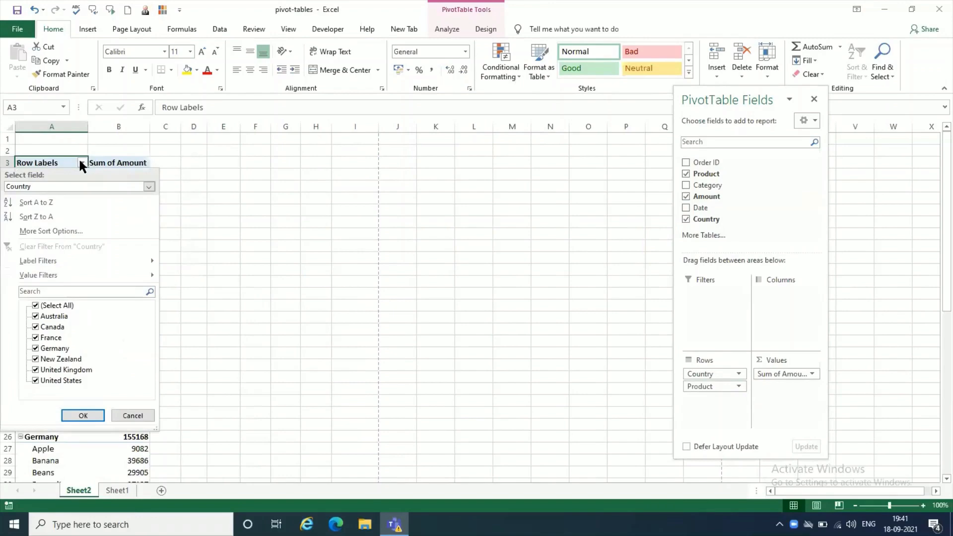
{"action": "left_click", "coordinate": [82, 161]}
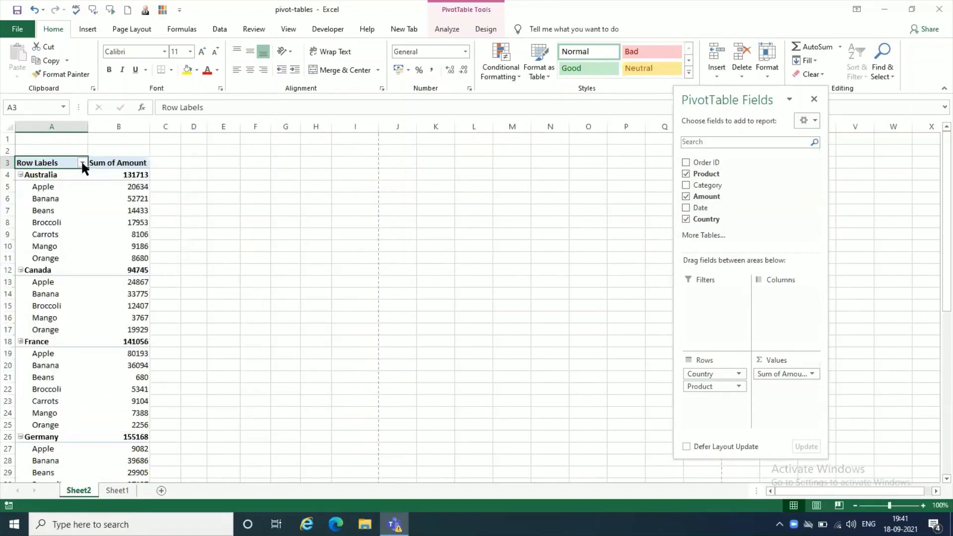
{"action": "left_click", "coordinate": [81, 164]}
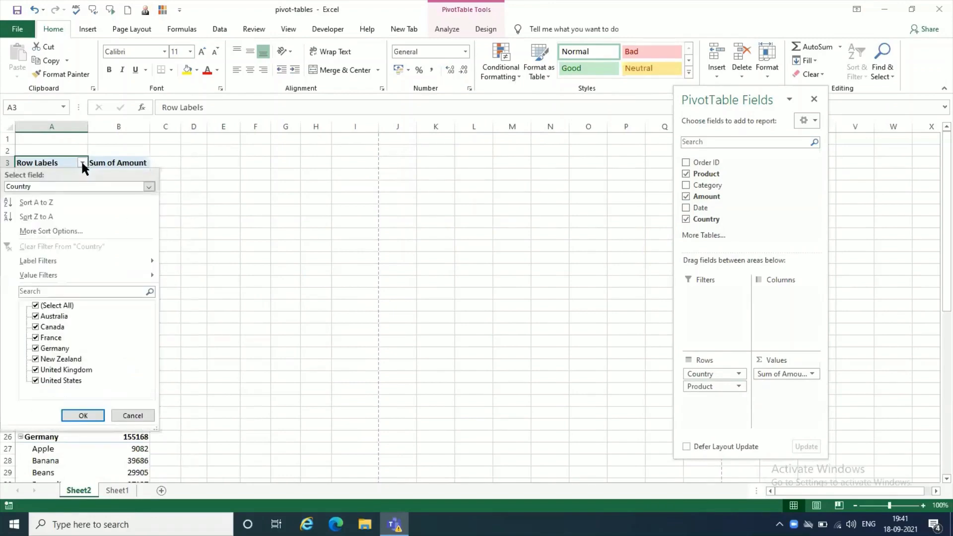
{"action": "left_click", "coordinate": [82, 163]}
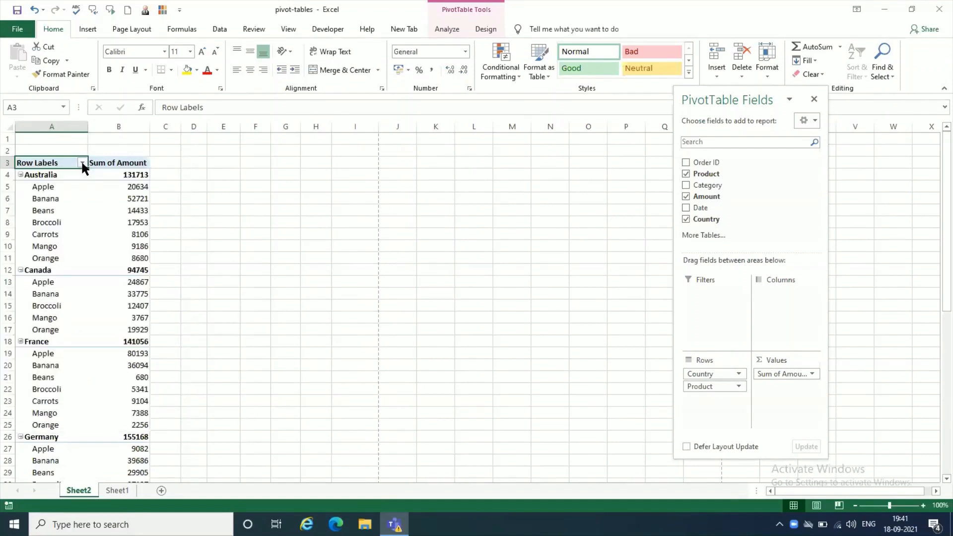
- Filter the pivot table's Country field to show only United Kingdom and United States
{"action": "left_click", "coordinate": [82, 164]}
{"action": "left_click", "coordinate": [36, 306]}
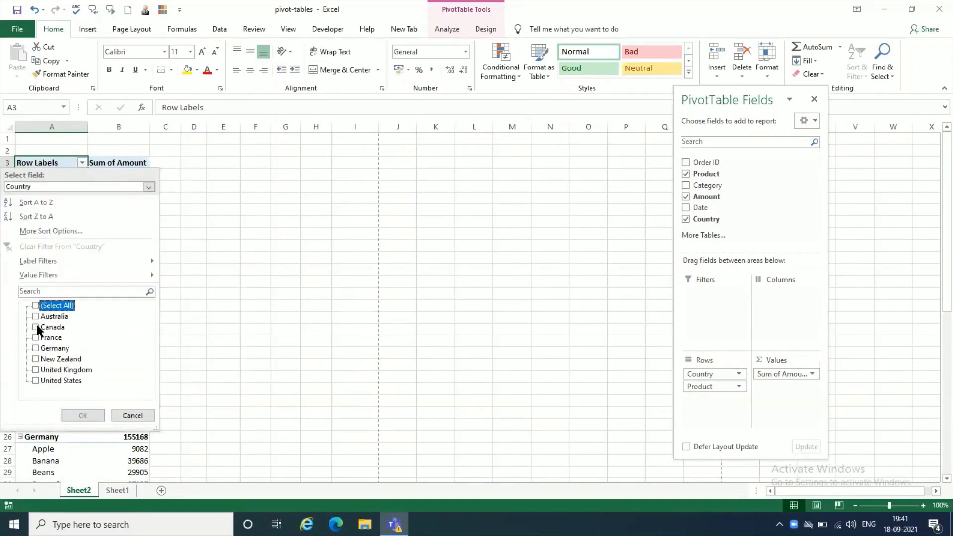
{"action": "left_click", "coordinate": [35, 369]}
{"action": "left_click", "coordinate": [35, 380]}
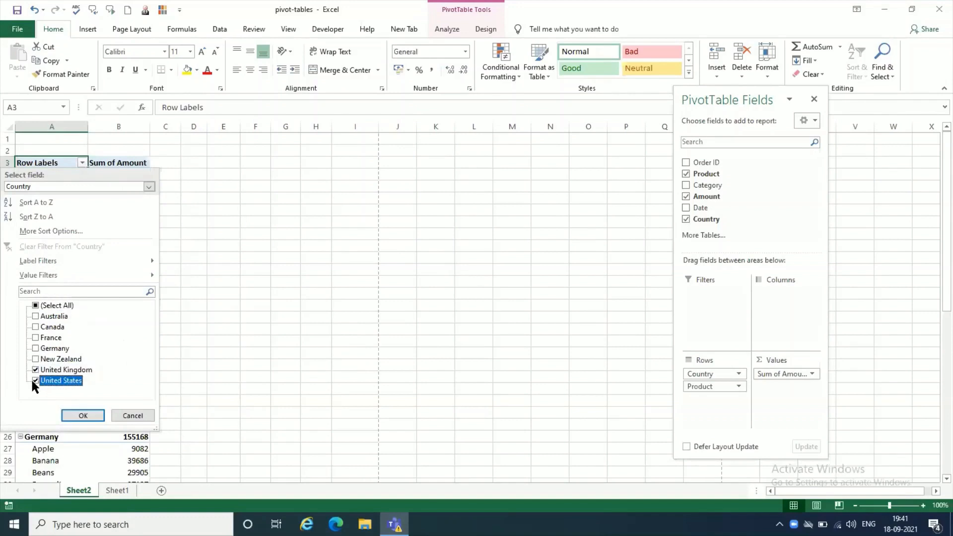
{"action": "left_click", "coordinate": [86, 415]}
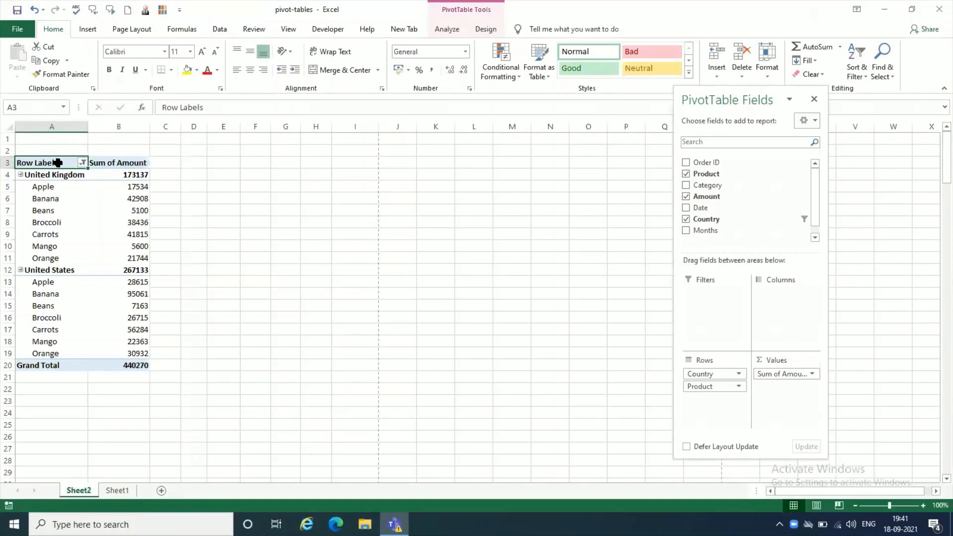
- Rename the Row Labels header in cell A3 to Country
{"action": "left_click", "coordinate": [217, 106]}
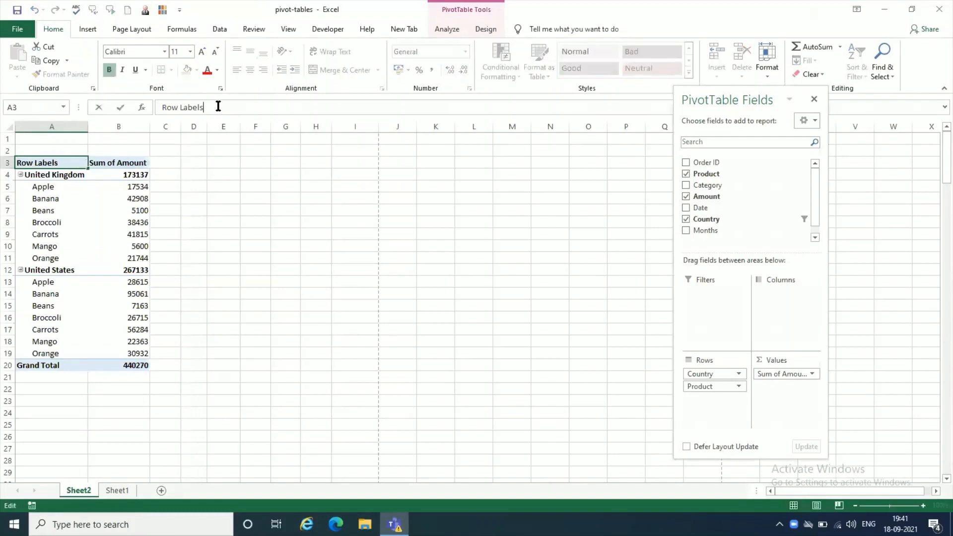
{"action": "key", "text": "BackSpace"}
{"action": "key", "text": "BackSpace"}
{"action": "key", "text": "BackSpace"}
{"action": "key", "text": "BackSpace"}
{"action": "key", "text": "BackSpace"}
{"action": "key", "text": "BackSpace"}
{"action": "key", "text": "BackSpace"}
{"action": "key", "text": "BackSpace"}
{"action": "key", "text": "BackSpace"}
{"action": "key", "text": "BackSpace"}
{"action": "type", "text": "Country"}
- Rename the Sum of Amount header in cell B3 to Total Sales
{"action": "left_click", "coordinate": [136, 163]}
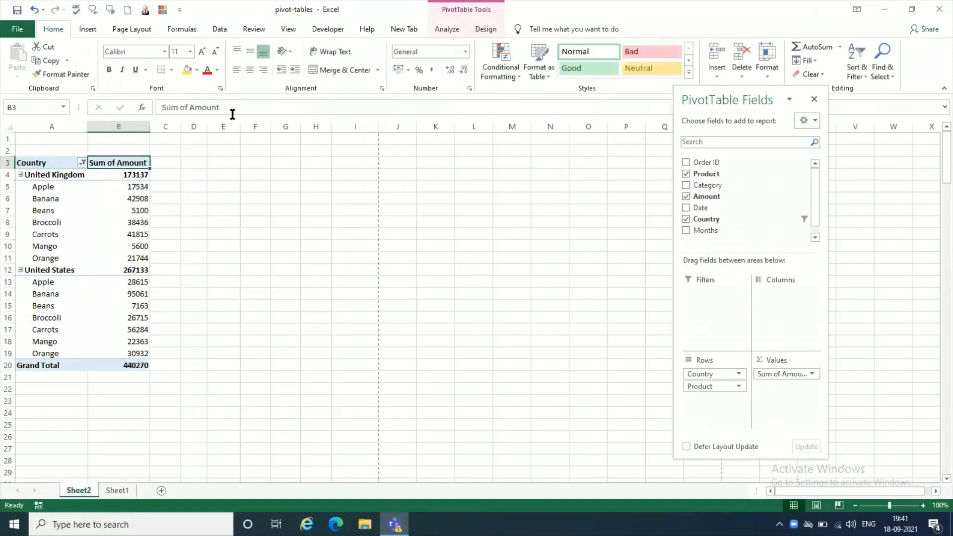
{"action": "left_click", "coordinate": [229, 108]}
{"action": "key", "text": "BackSpace"}
{"action": "key", "text": "BackSpace"}
{"action": "key", "text": "BackSpace"}
{"action": "key", "text": "BackSpace"}
{"action": "key", "text": "BackSpace"}
{"action": "key", "text": "BackSpace"}
{"action": "key", "text": "BackSpace"}
{"action": "key", "text": "BackSpace"}
{"action": "key", "text": "BackSpace"}
{"action": "key", "text": "BackSpace"}
{"action": "key", "text": "BackSpace"}
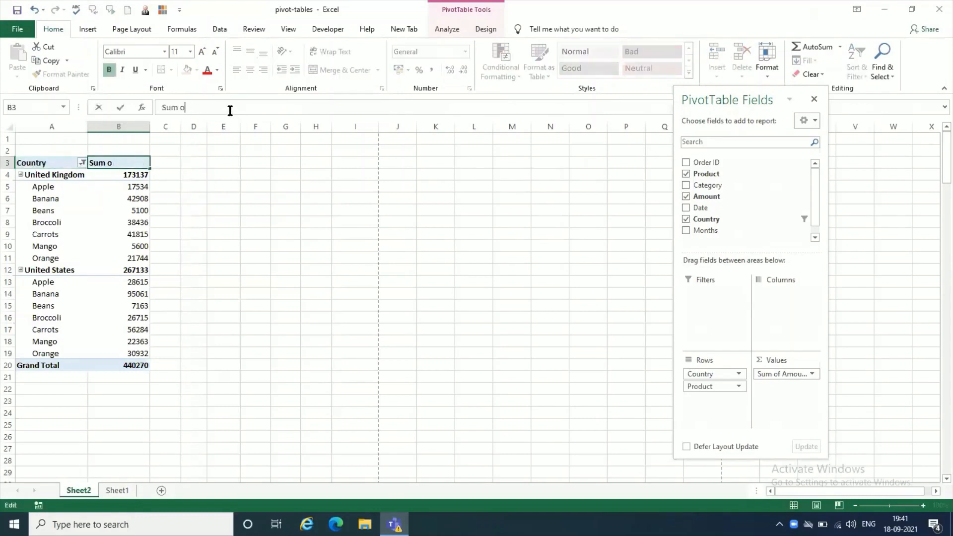
{"action": "key", "text": "BackSpace"}
{"action": "key", "text": "BackSpace"}
{"action": "type", "text": "Total Sales"}
{"action": "key", "text": "Return"}
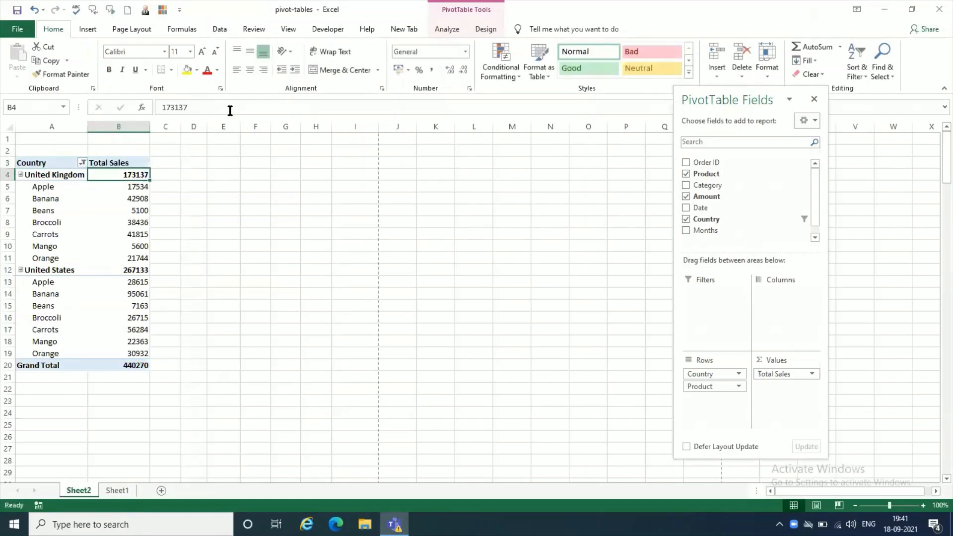
- Preview the pivot table's printout, and examine which countries are selected in the row label filter
{"action": "left_click", "coordinate": [177, 425]}
{"action": "left_click", "coordinate": [134, 330]}
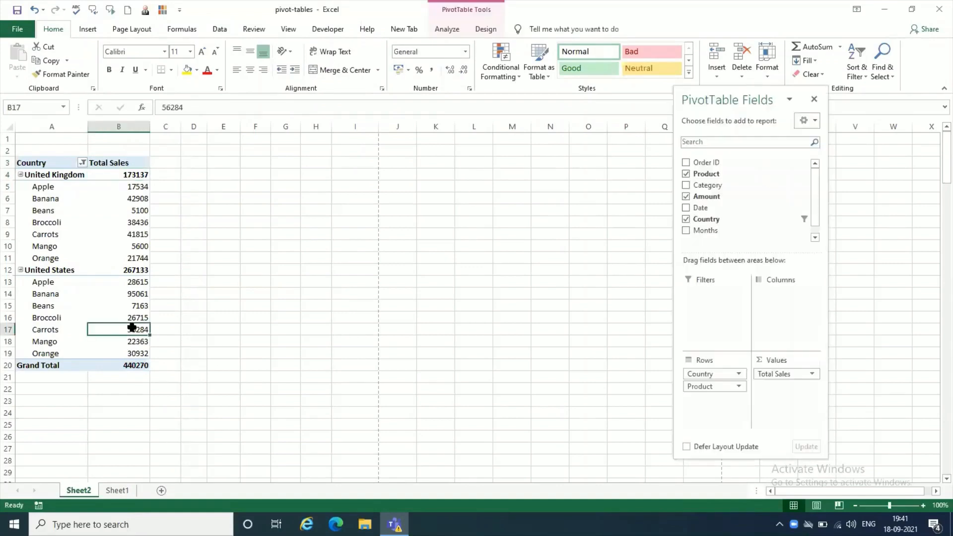
{"action": "left_click", "coordinate": [18, 28]}
{"action": "left_click", "coordinate": [61, 235]}
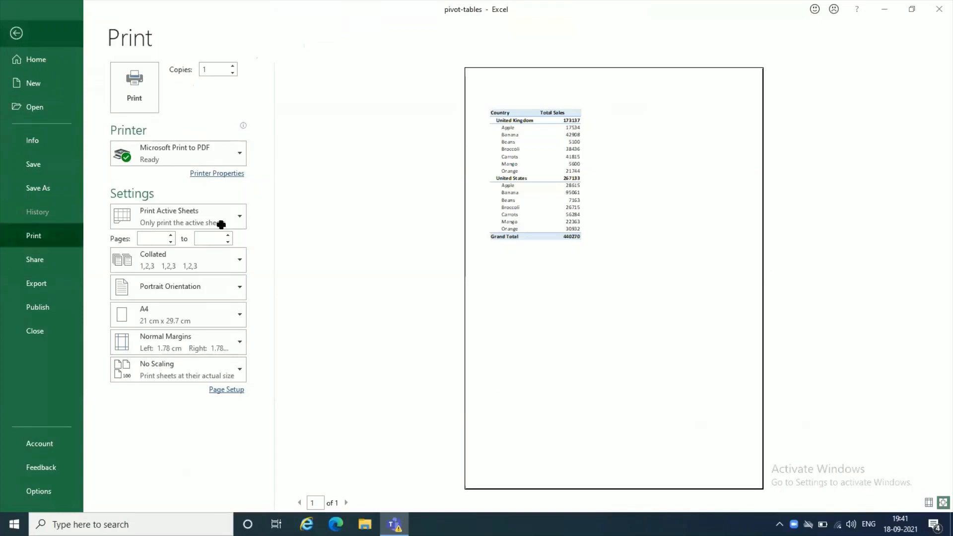
{"action": "key", "text": "Escape"}
{"action": "left_click", "coordinate": [82, 163]}
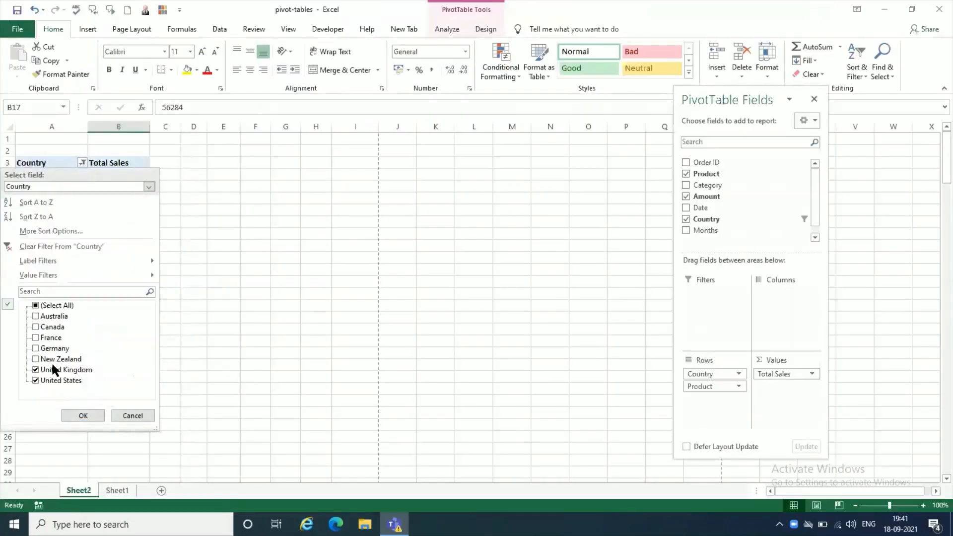
{"action": "left_click", "coordinate": [133, 415]}
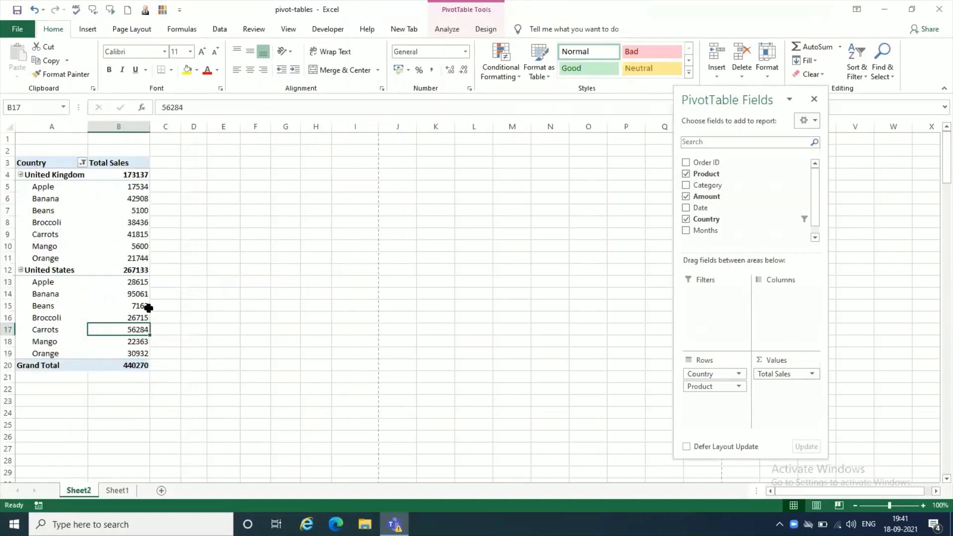
{"action": "mouse_move", "coordinate": [149, 308]}
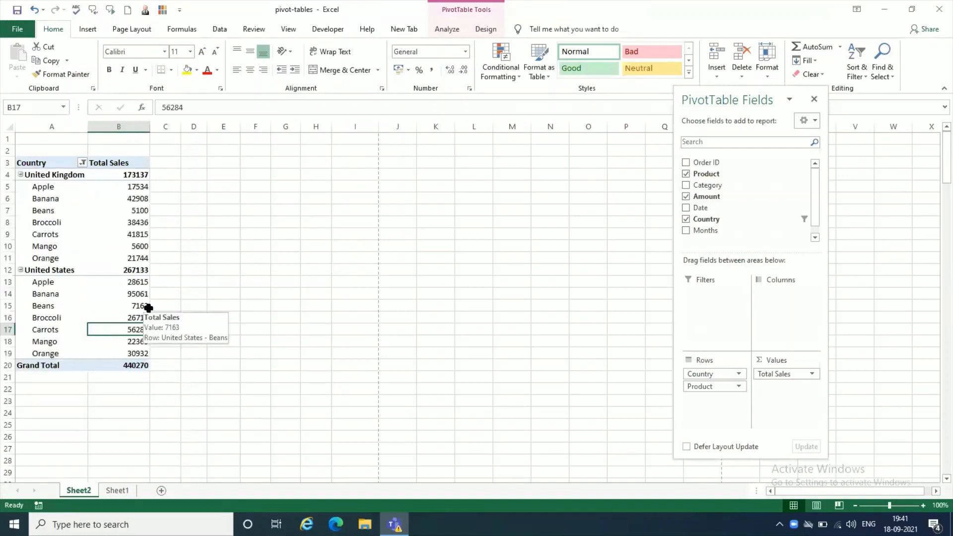
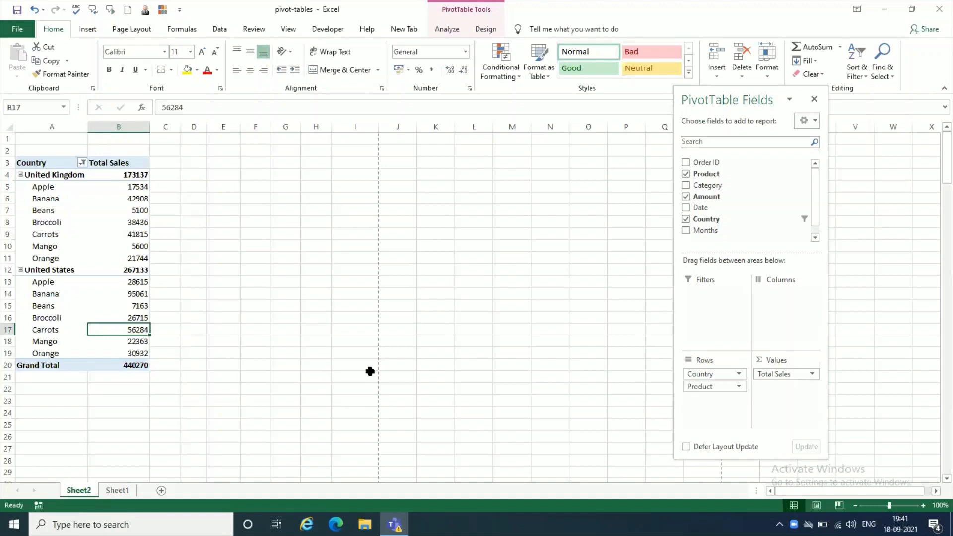
- Move Country from the rows to the columns, and filter the products to show only Apple and Banana
{"action": "left_click_drag", "start_coordinate": [720, 375], "coordinate": [800, 298]}
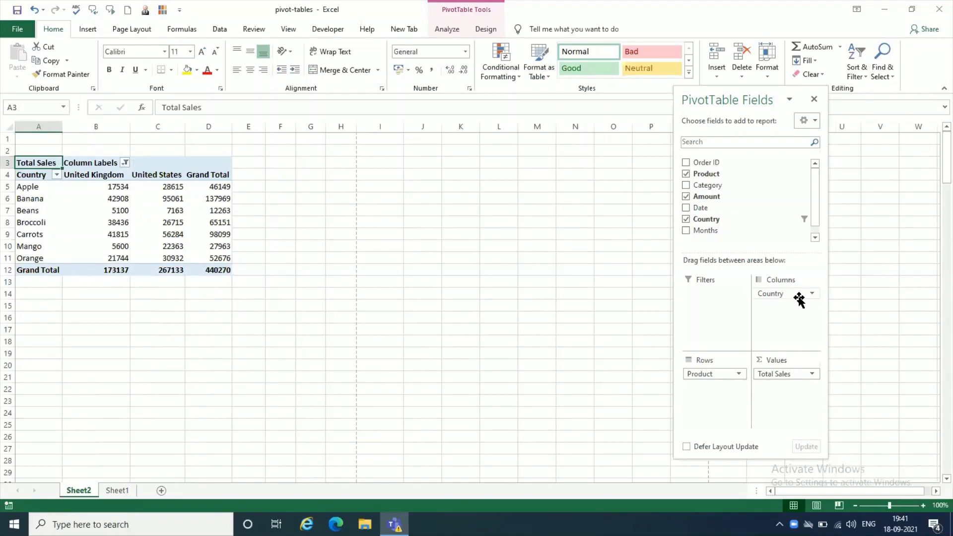
{"action": "left_click", "coordinate": [56, 173]}
{"action": "left_click", "coordinate": [35, 289]}
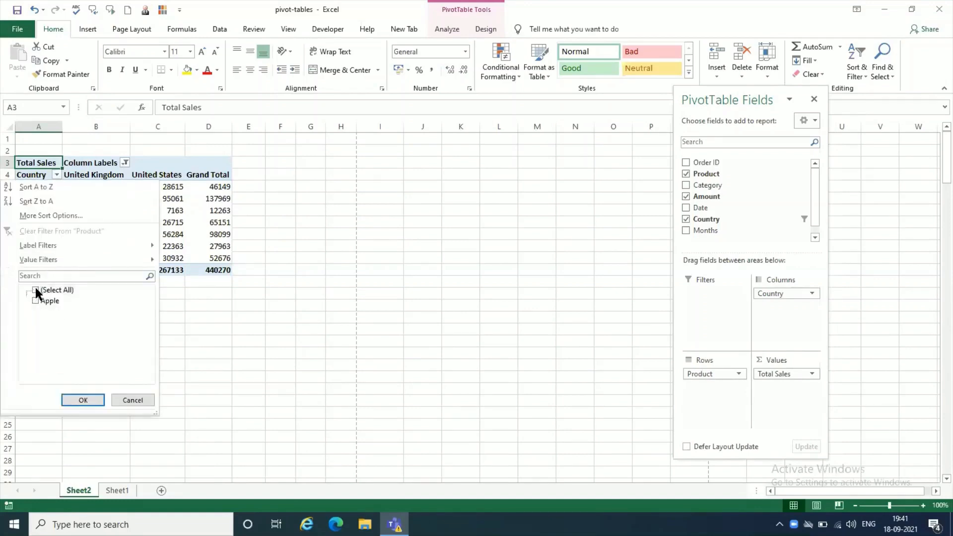
{"action": "left_click", "coordinate": [35, 301]}
{"action": "left_click", "coordinate": [35, 311]}
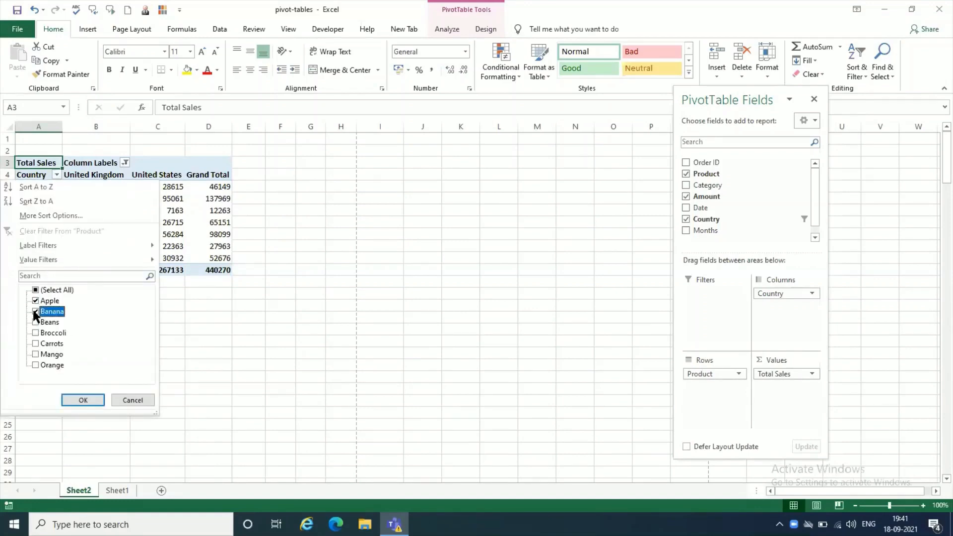
{"action": "left_click", "coordinate": [83, 399]}
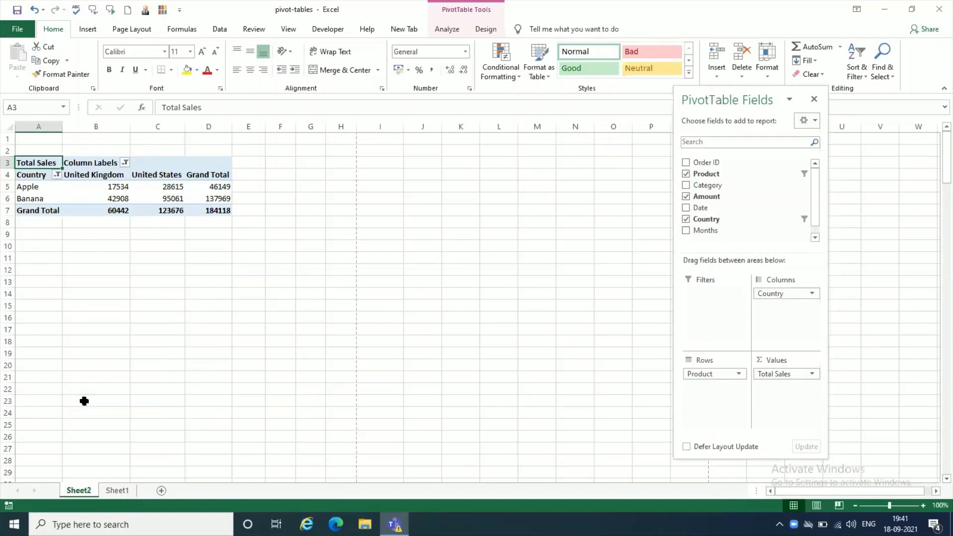
- Rename the pivot table's row header in cell A4 to Products
{"action": "left_click", "coordinate": [43, 175]}
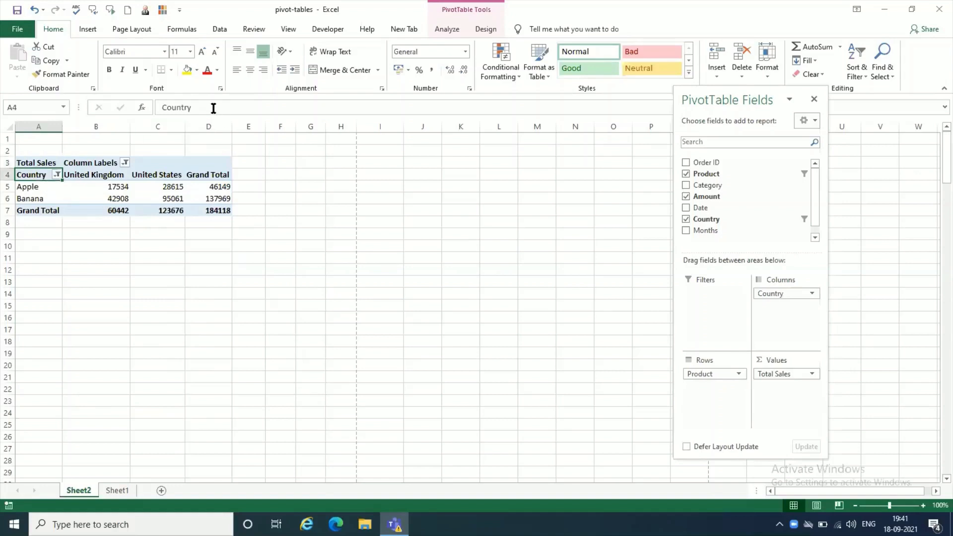
{"action": "left_click", "coordinate": [213, 108]}
{"action": "key", "text": "BackSpace"}
{"action": "key", "text": "BackSpace"}
{"action": "key", "text": "BackSpace"}
{"action": "key", "text": "BackSpace"}
{"action": "key", "text": "BackSpace"}
{"action": "key", "text": "BackSpace"}
{"action": "key", "text": "BackSpace"}
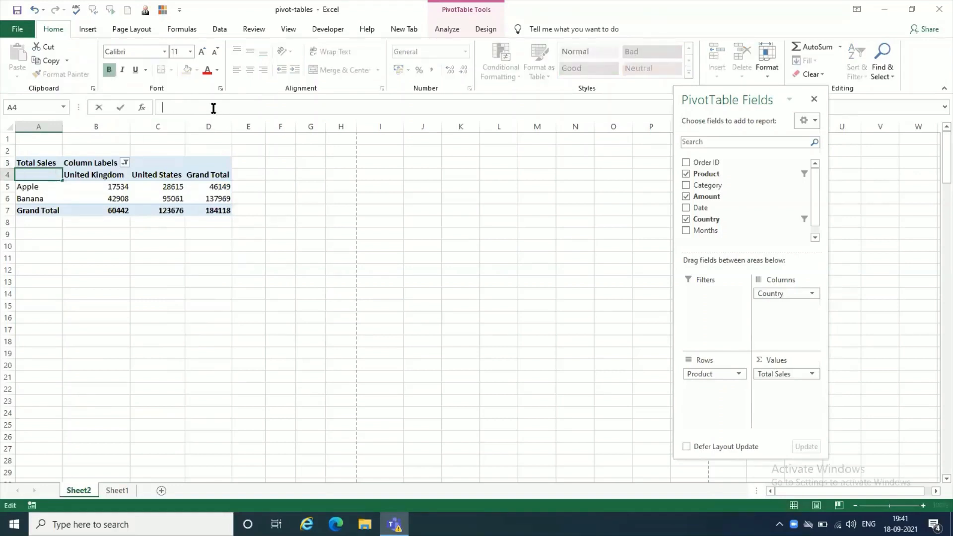
{"action": "type", "text": "Products"}
- Rename the Column Labels header in cell B3 to Country
{"action": "left_click", "coordinate": [91, 162]}
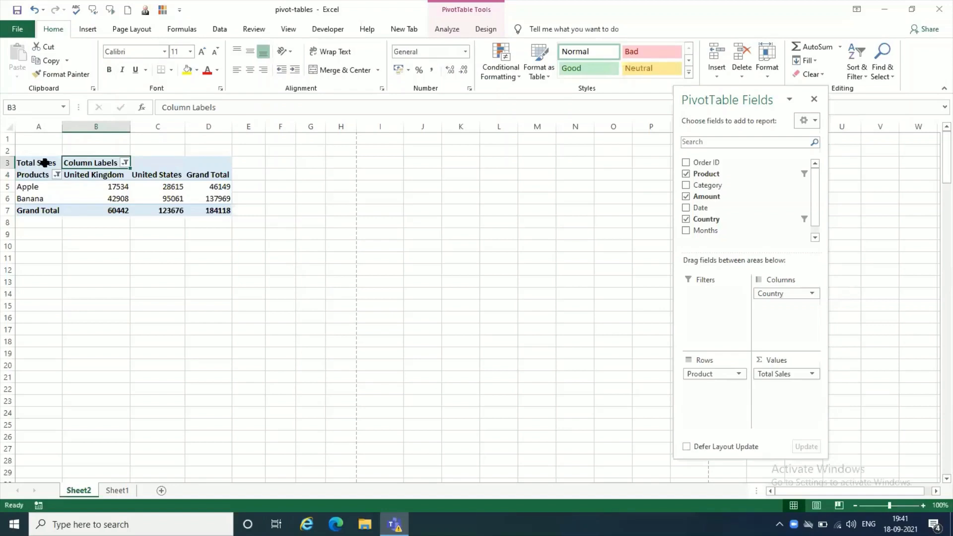
{"action": "left_click", "coordinate": [235, 106]}
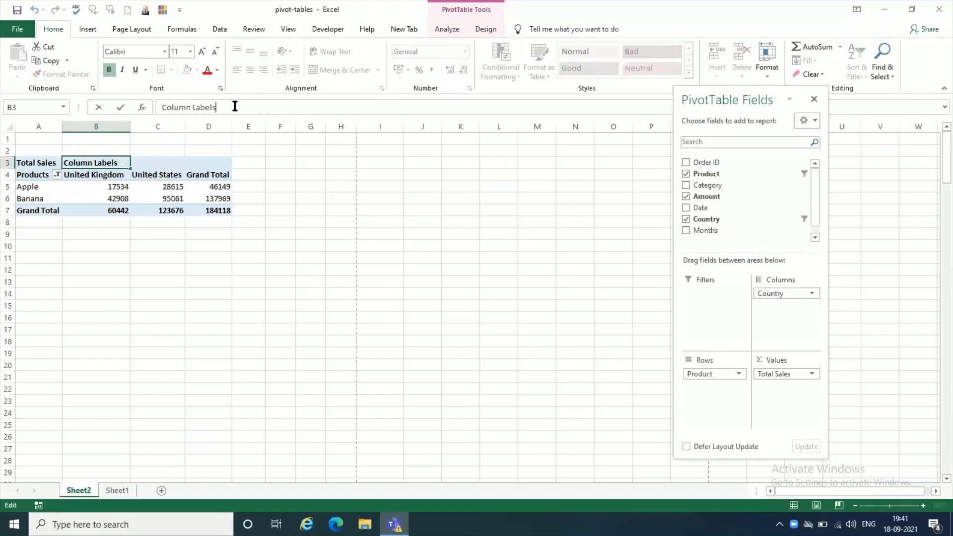
{"action": "key", "text": "BackSpace"}
{"action": "key", "text": "BackSpace"}
{"action": "key", "text": "BackSpace"}
{"action": "key", "text": "BackSpace"}
{"action": "key", "text": "BackSpace"}
{"action": "key", "text": "BackSpace"}
{"action": "key", "text": "BackSpace"}
{"action": "key", "text": "BackSpace"}
{"action": "key", "text": "BackSpace"}
{"action": "key", "text": "BackSpace"}
{"action": "key", "text": "BackSpace"}
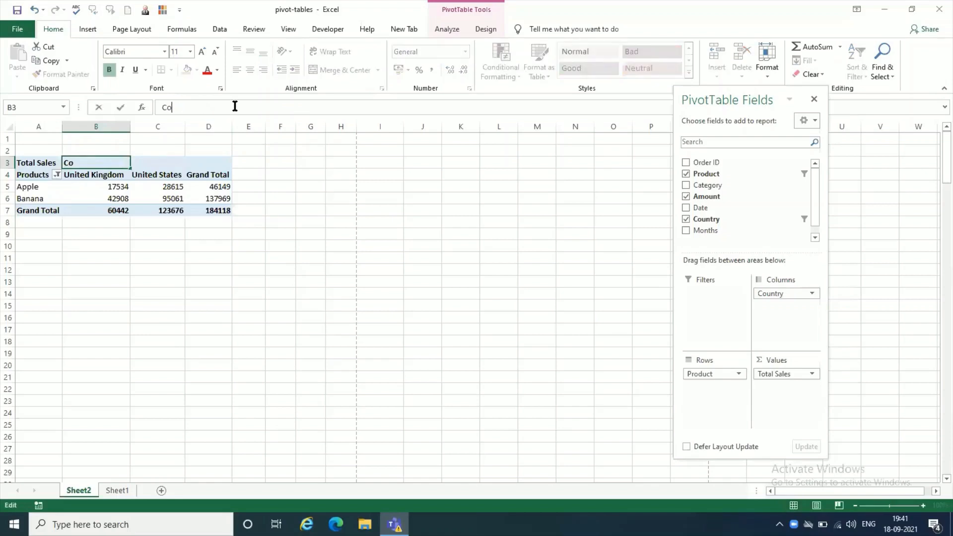
{"action": "type", "text": "untry"}
{"action": "key", "text": "Return"}
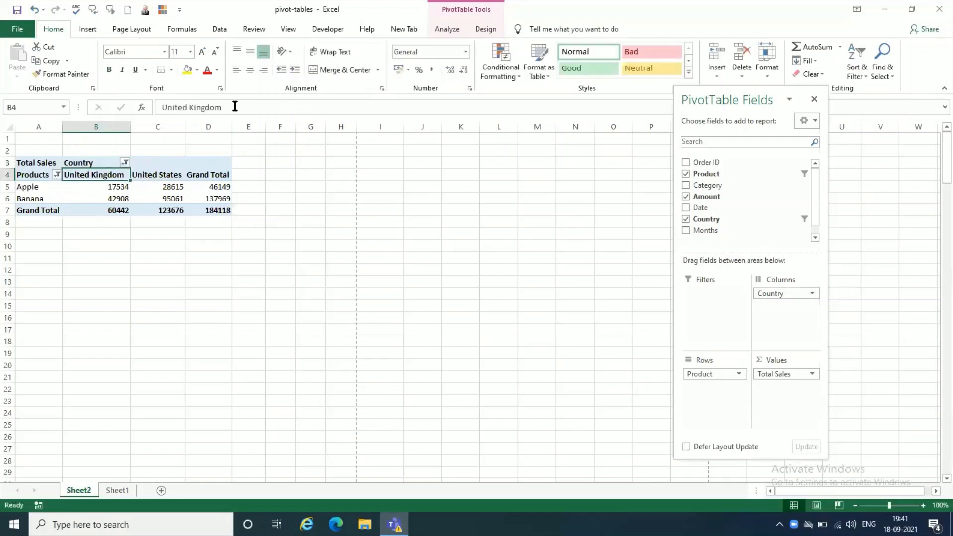
- Filter the pivot table's Country columns to show only France, Germany and United Kingdom
{"action": "left_click", "coordinate": [115, 270]}
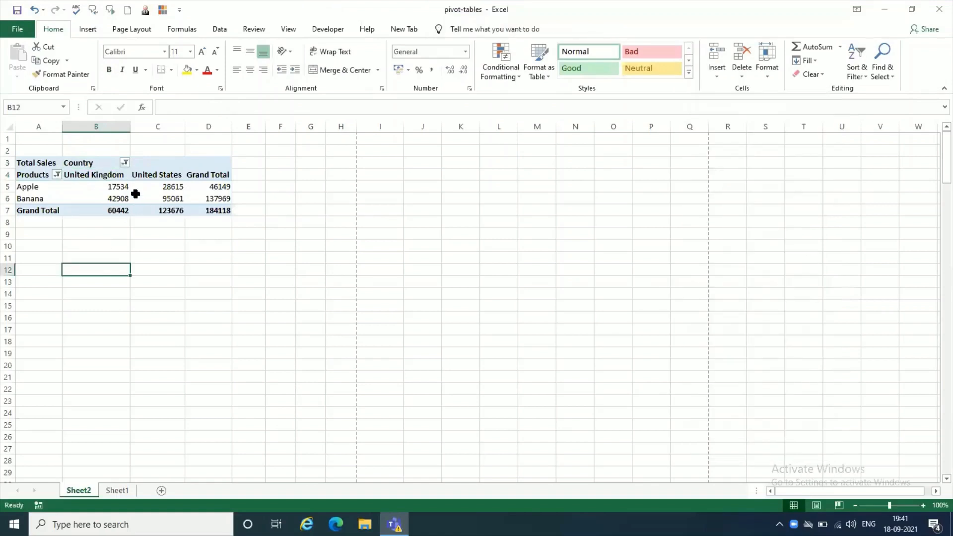
{"action": "left_click", "coordinate": [125, 162]}
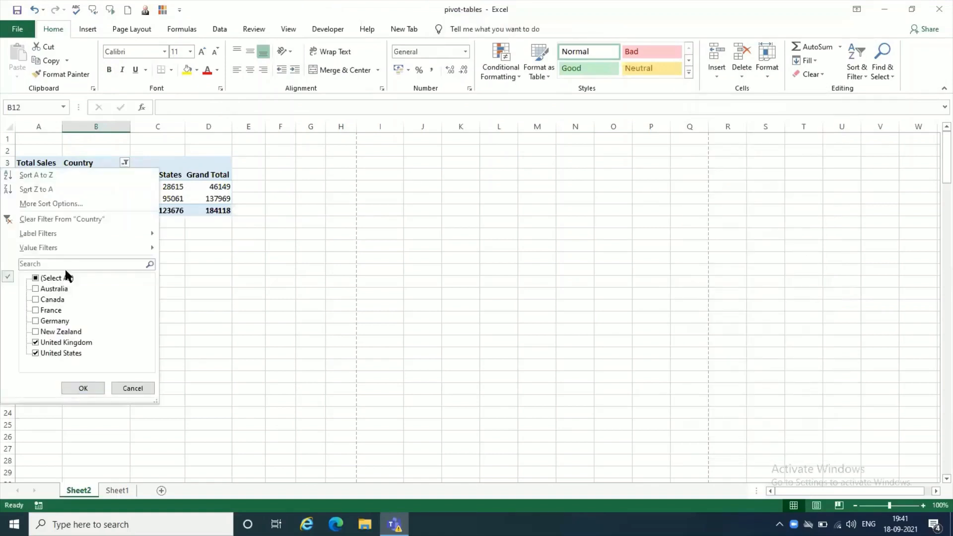
{"action": "left_click", "coordinate": [35, 279]}
{"action": "left_click", "coordinate": [35, 278]}
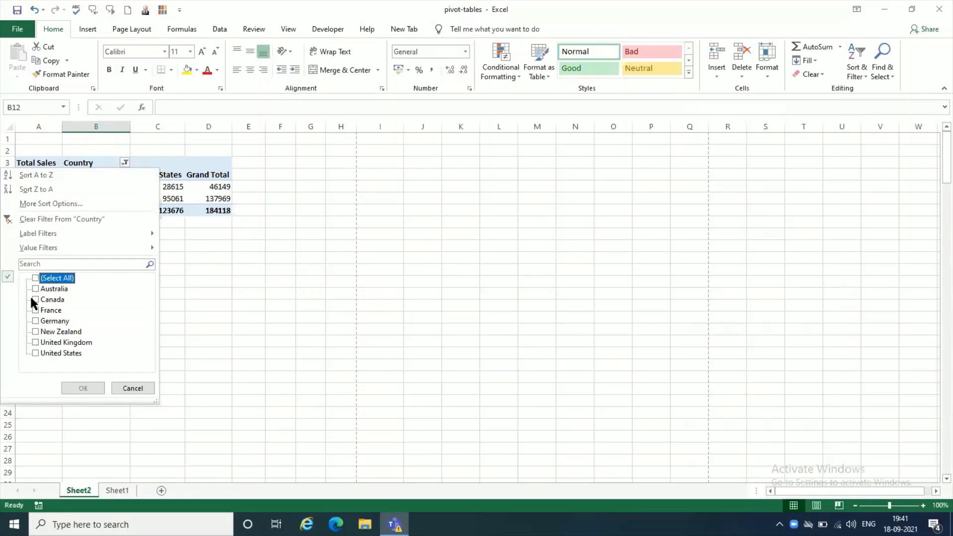
{"action": "left_click", "coordinate": [36, 310]}
{"action": "left_click", "coordinate": [35, 321]}
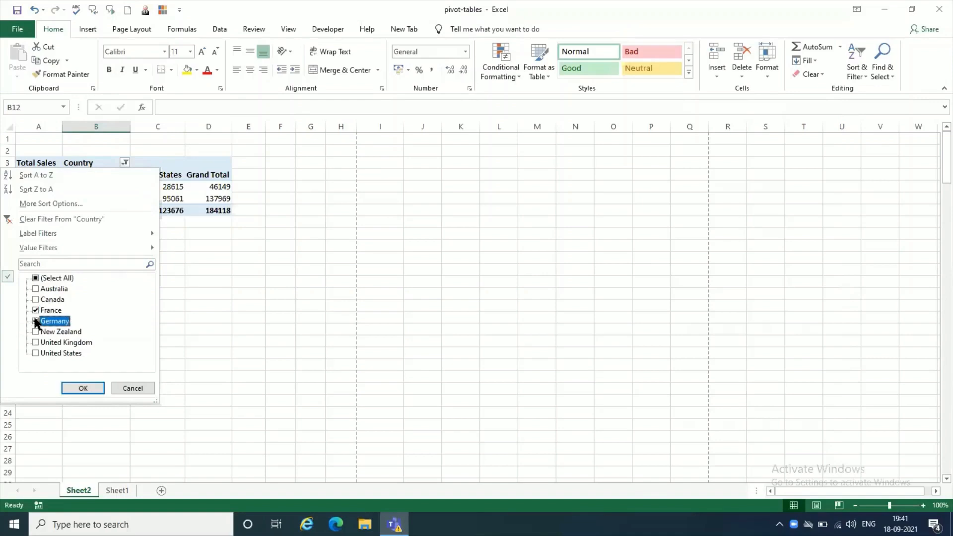
{"action": "left_click", "coordinate": [35, 342]}
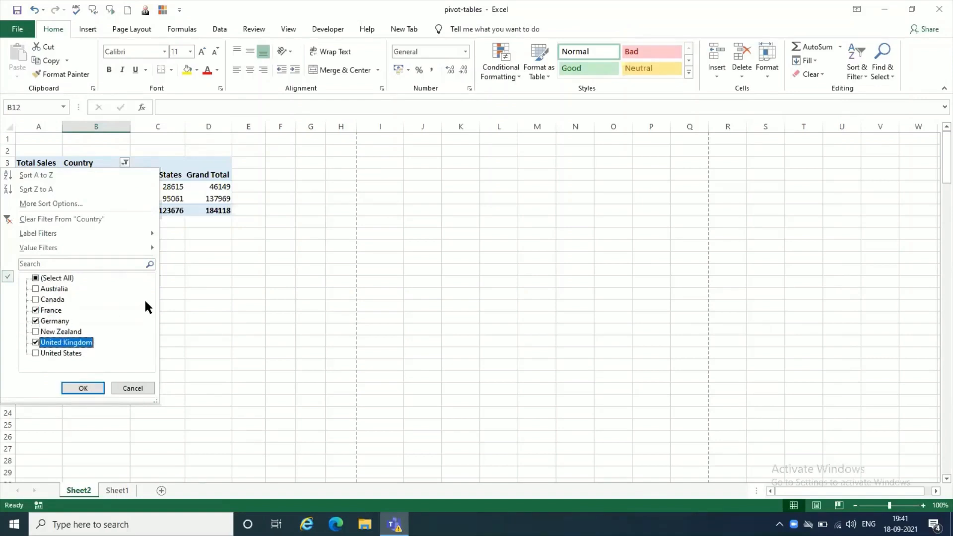
{"action": "left_click", "coordinate": [82, 388]}
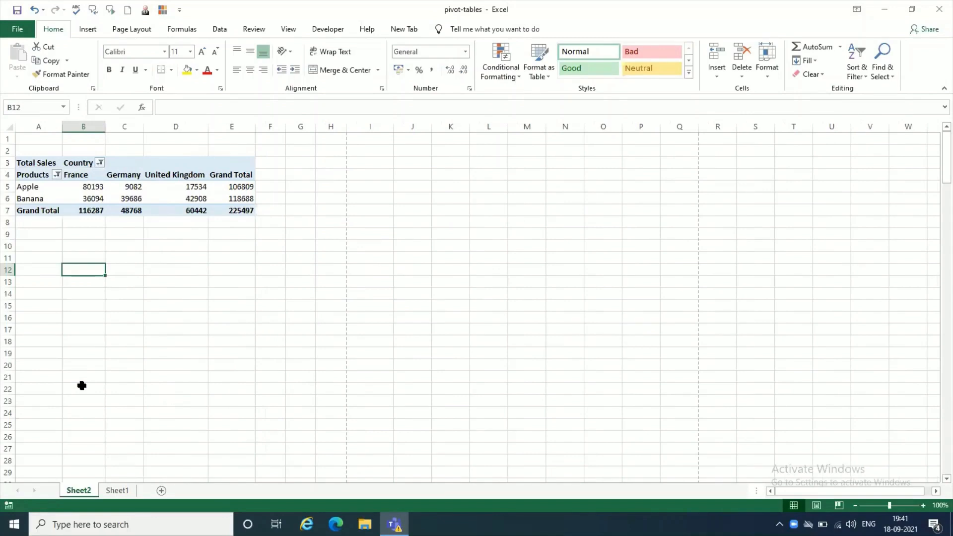
- Filter the Products rows to show only the fruits: Apple, Banana, Mango and Orange
{"action": "left_click", "coordinate": [56, 174]}
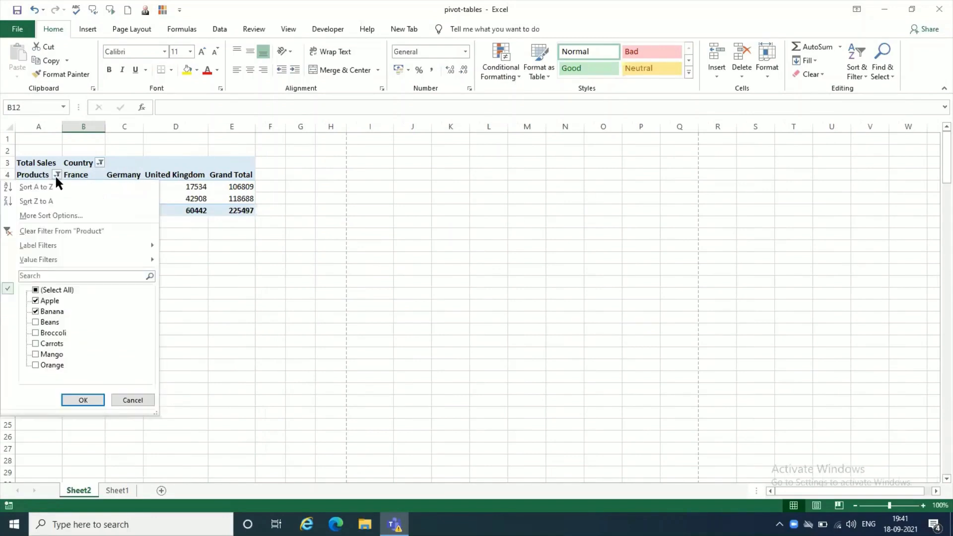
{"action": "left_click", "coordinate": [36, 293]}
{"action": "left_click", "coordinate": [35, 332]}
{"action": "left_click", "coordinate": [35, 343]}
{"action": "left_click", "coordinate": [36, 322]}
{"action": "left_click", "coordinate": [83, 399]}
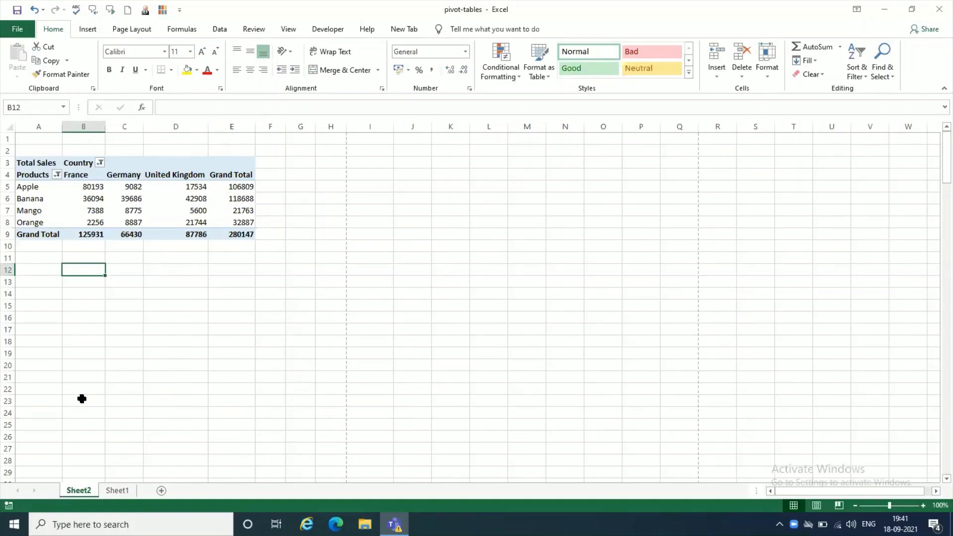
- Preview how the fruit-only pivot table will print, and return to the worksheet
{"action": "left_click", "coordinate": [128, 294]}
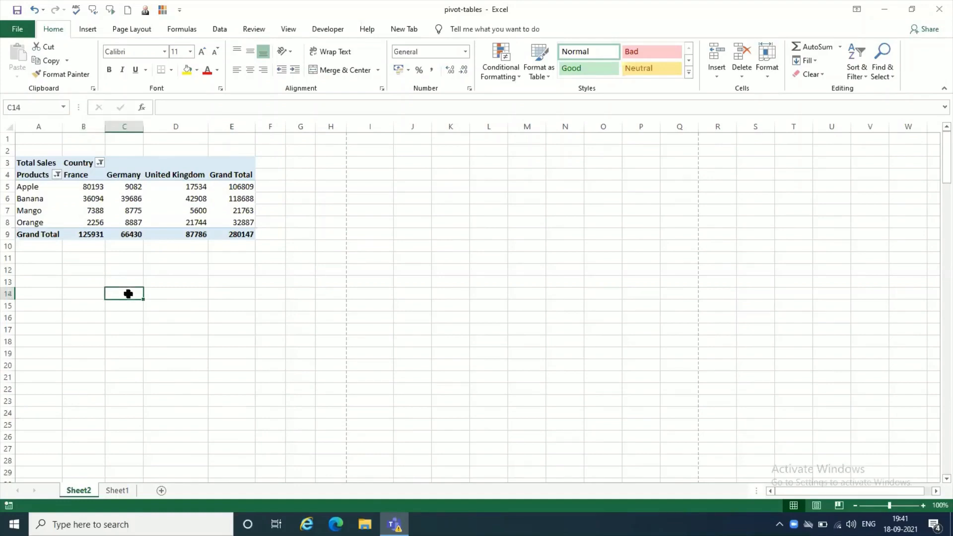
{"action": "left_click", "coordinate": [17, 29]}
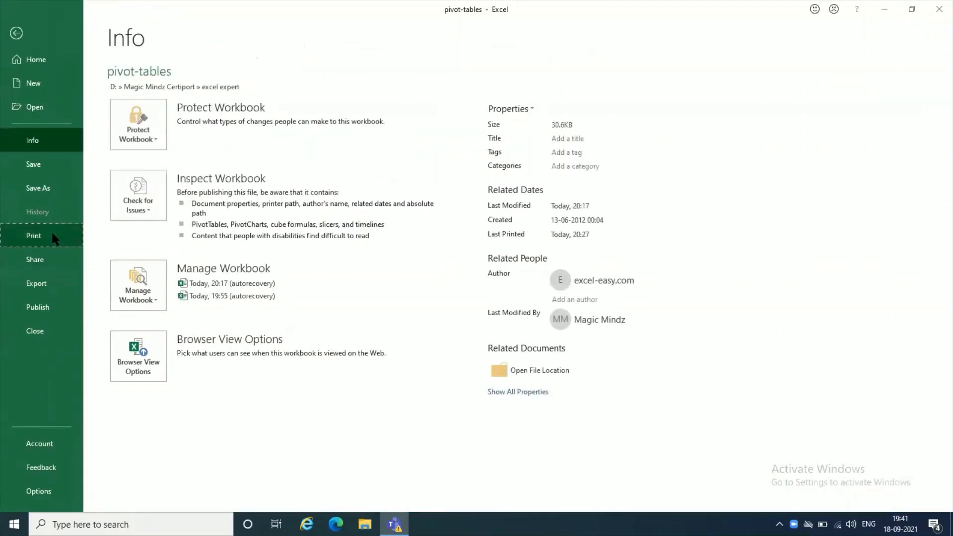
{"action": "left_click", "coordinate": [54, 239]}
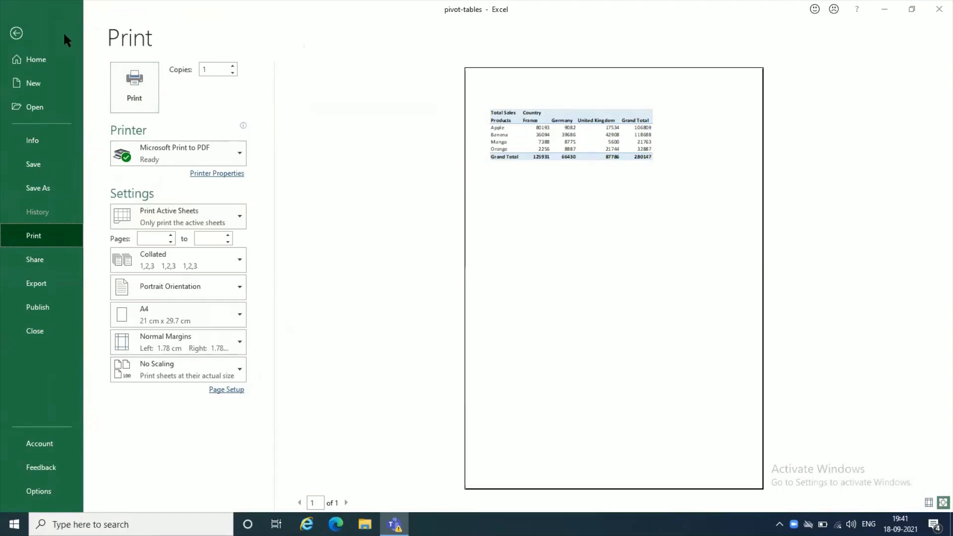
{"action": "left_click", "coordinate": [16, 33]}
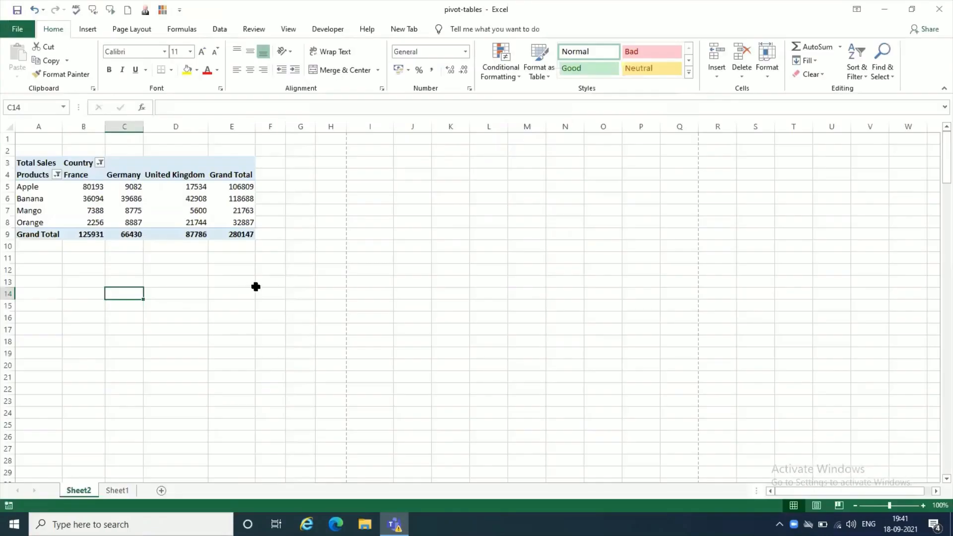
- Filter the Products rows to show only the vegetables: Beans, Broccoli and Carrots
{"action": "left_click", "coordinate": [57, 174]}
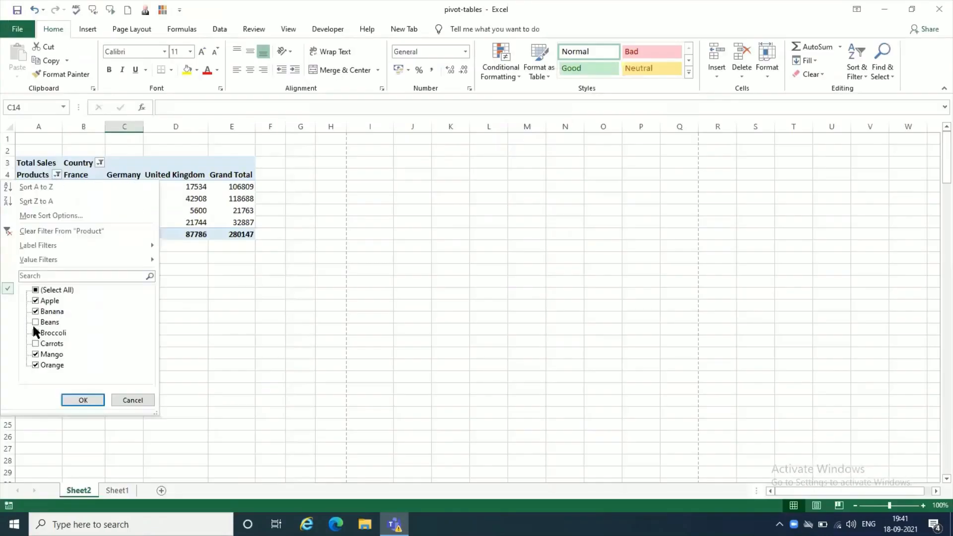
{"action": "left_click", "coordinate": [36, 290]}
{"action": "left_click", "coordinate": [35, 290]}
{"action": "left_click", "coordinate": [35, 330]}
{"action": "left_click", "coordinate": [35, 343]}
{"action": "left_click", "coordinate": [35, 322]}
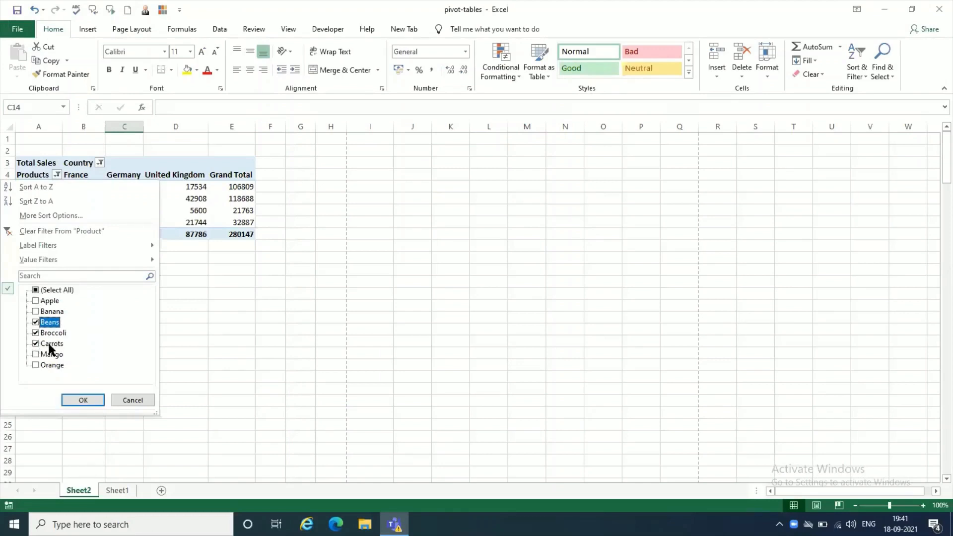
{"action": "left_click", "coordinate": [79, 398]}
- Preview how the vegetable-only pivot table will print, and return to the worksheet
{"action": "left_click", "coordinate": [17, 29]}
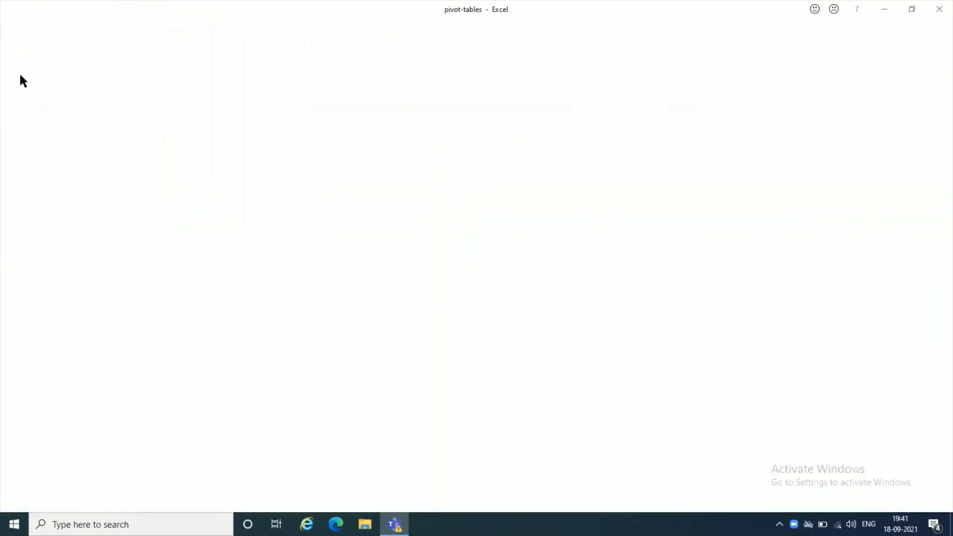
{"action": "left_click", "coordinate": [46, 237]}
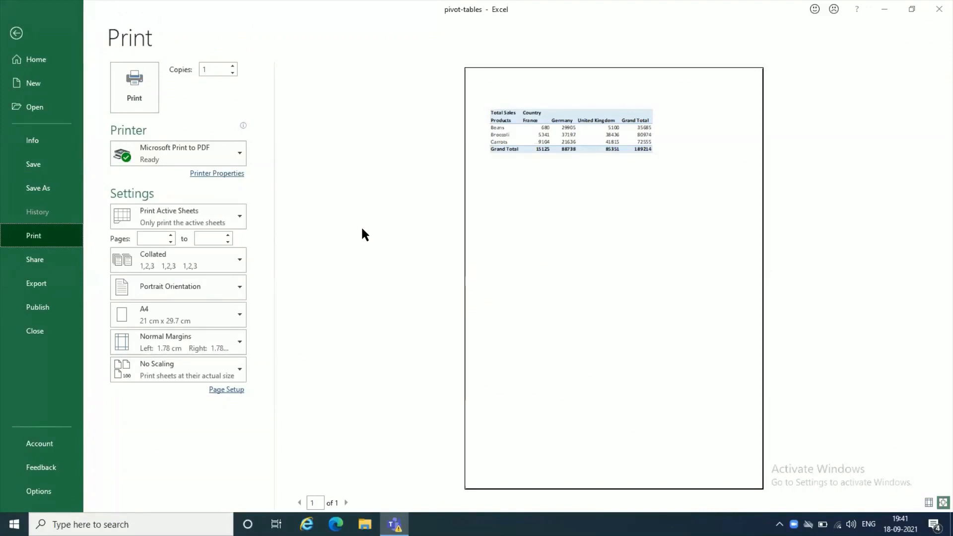
{"action": "left_click", "coordinate": [17, 33]}
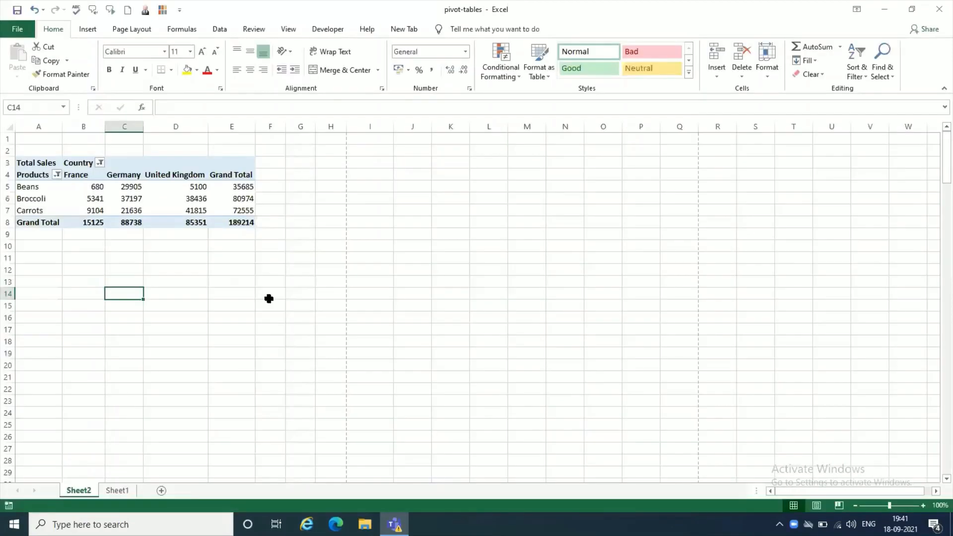
- Show all countries again in the pivot table's Country columns
{"action": "left_click", "coordinate": [213, 268]}
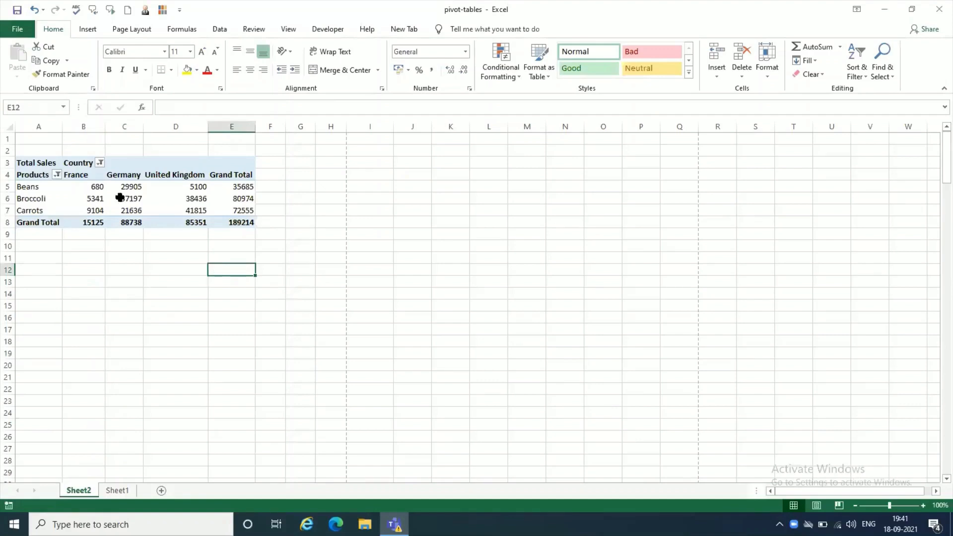
{"action": "left_click", "coordinate": [100, 163]}
{"action": "left_click", "coordinate": [36, 278]}
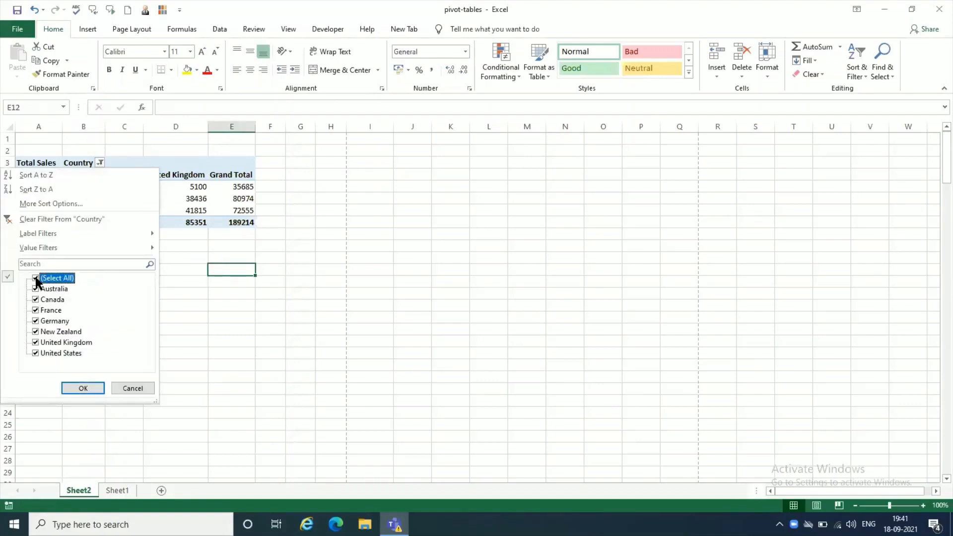
{"action": "left_click", "coordinate": [83, 388]}
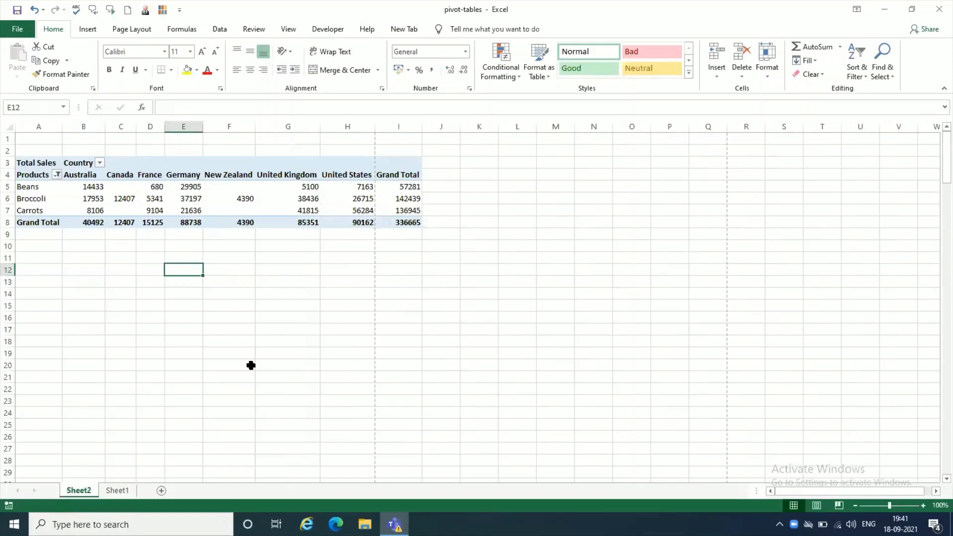
- Filter the Country columns to show only Australia and New Zealand
{"action": "left_click", "coordinate": [99, 163]}
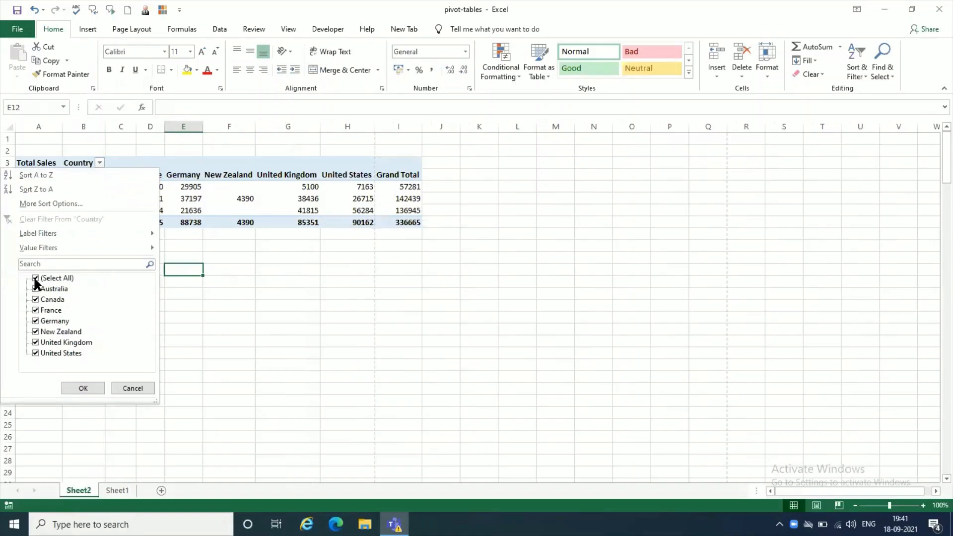
{"action": "left_click", "coordinate": [34, 279]}
{"action": "left_click", "coordinate": [34, 286]}
{"action": "left_click", "coordinate": [35, 332]}
{"action": "left_click", "coordinate": [84, 388]}
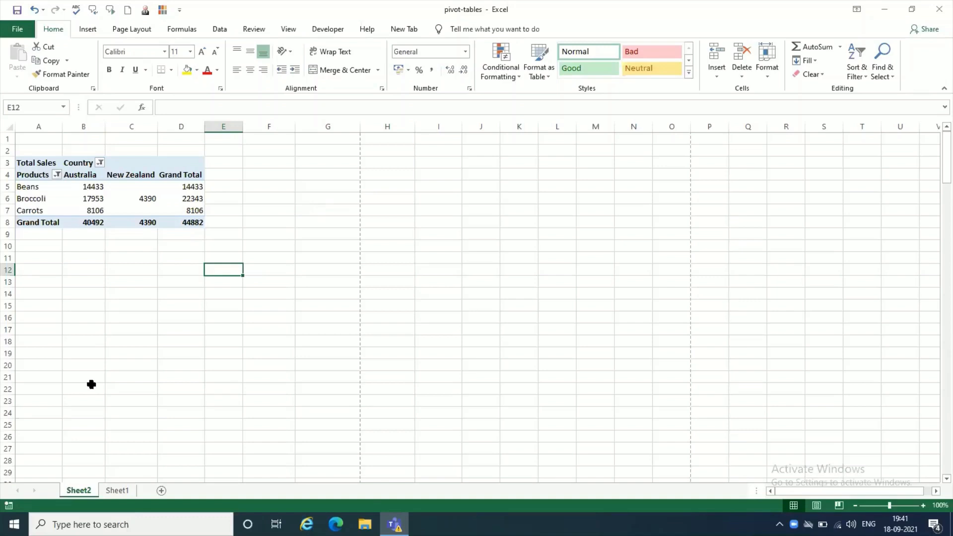
- Look at the source data on Sheet1 and return to the pivot table on Sheet2
{"action": "left_click", "coordinate": [121, 490]}
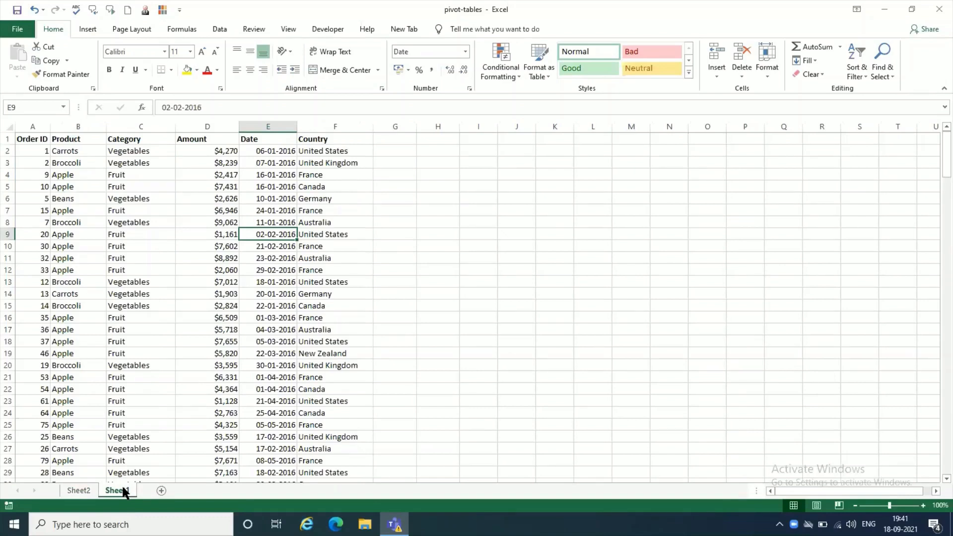
{"action": "left_click", "coordinate": [79, 490]}
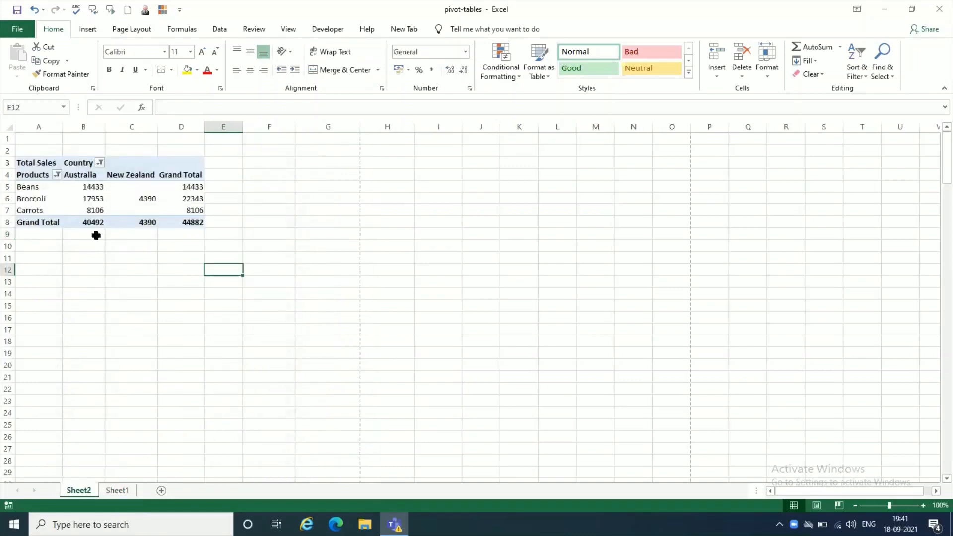
{"action": "left_click", "coordinate": [88, 202]}
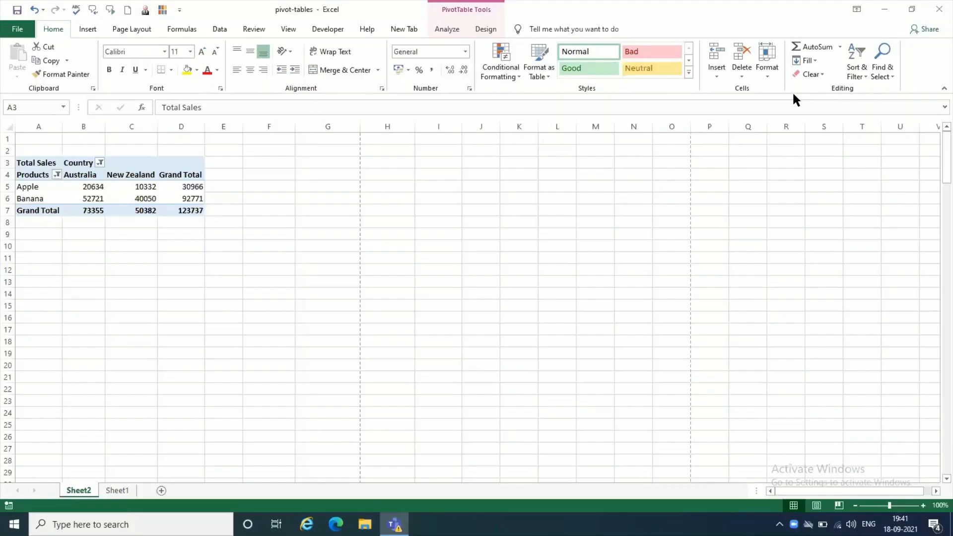
- Reset both pivot table filters to include all products in the rows and all countries in the columns
{"action": "left_click", "coordinate": [98, 188]}
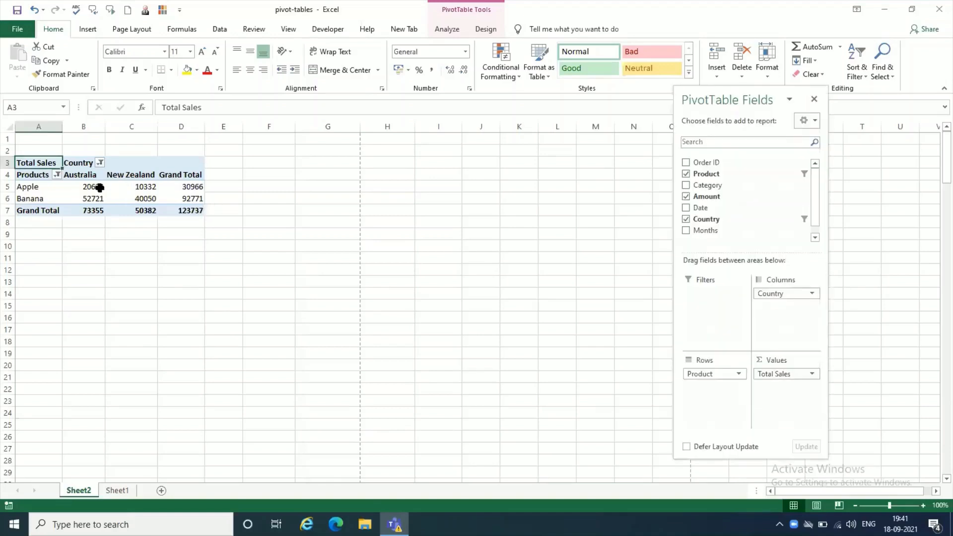
{"action": "left_click", "coordinate": [57, 174]}
{"action": "left_click", "coordinate": [35, 290]}
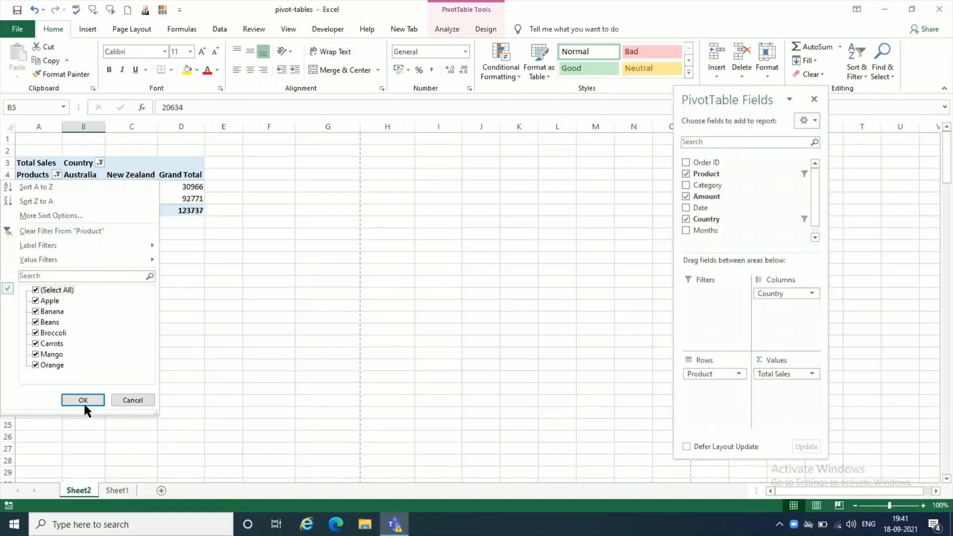
{"action": "left_click", "coordinate": [82, 400]}
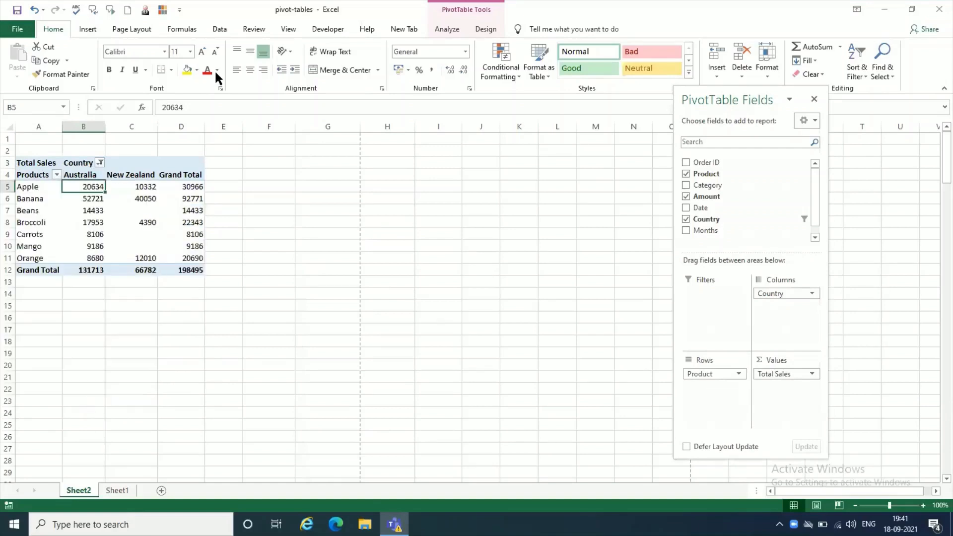
{"action": "left_click", "coordinate": [100, 162]}
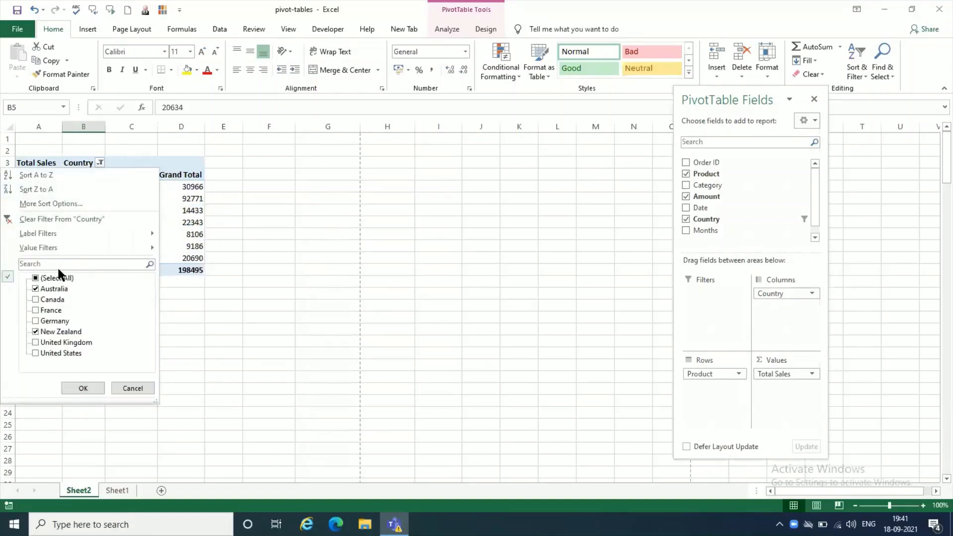
{"action": "left_click", "coordinate": [40, 278]}
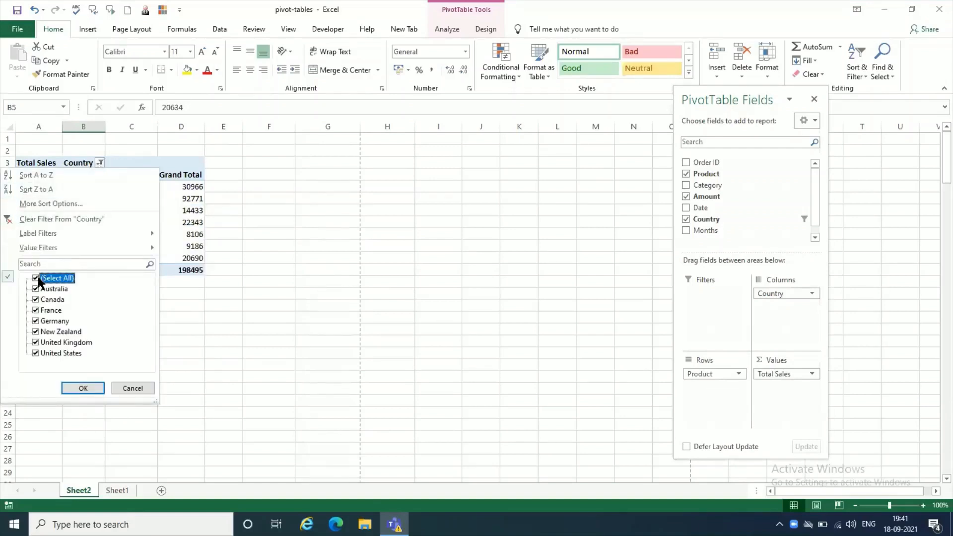
{"action": "left_click", "coordinate": [95, 388]}
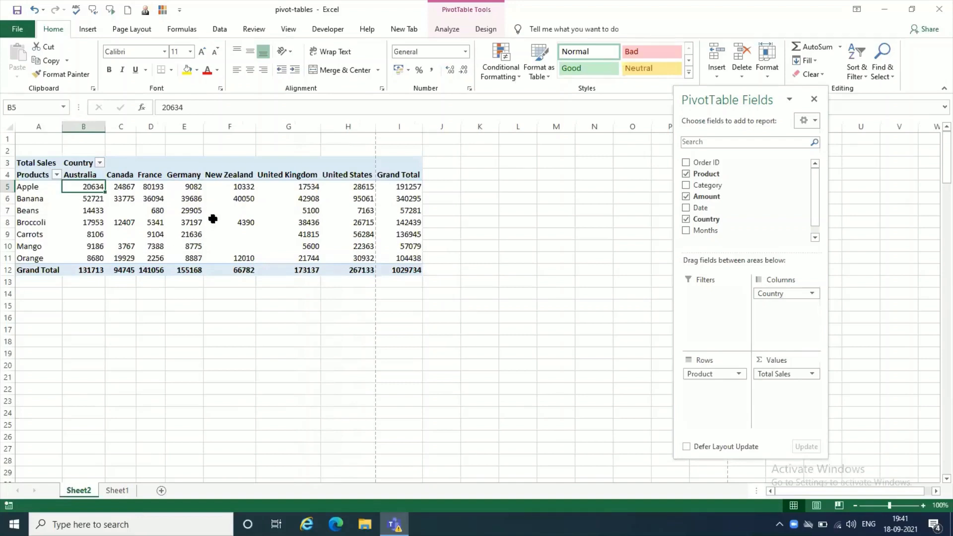
{"action": "mouse_move", "coordinate": [213, 219]}
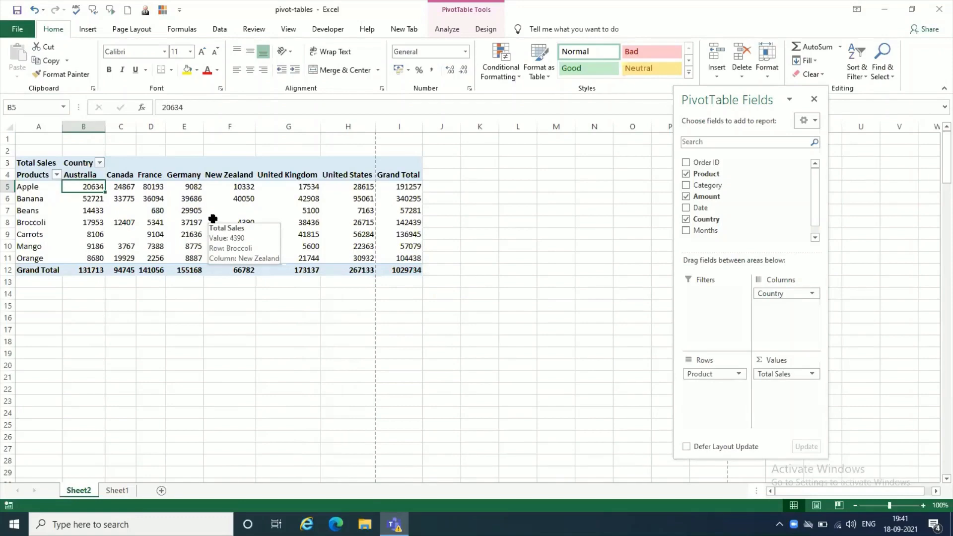
{"action": "left_click", "coordinate": [89, 210]}
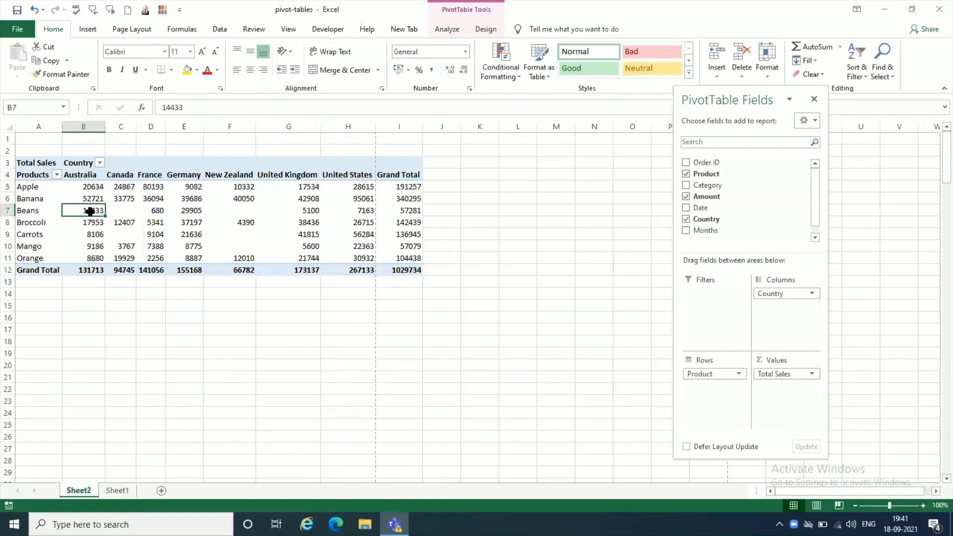
{"action": "right_click", "coordinate": [90, 211]}
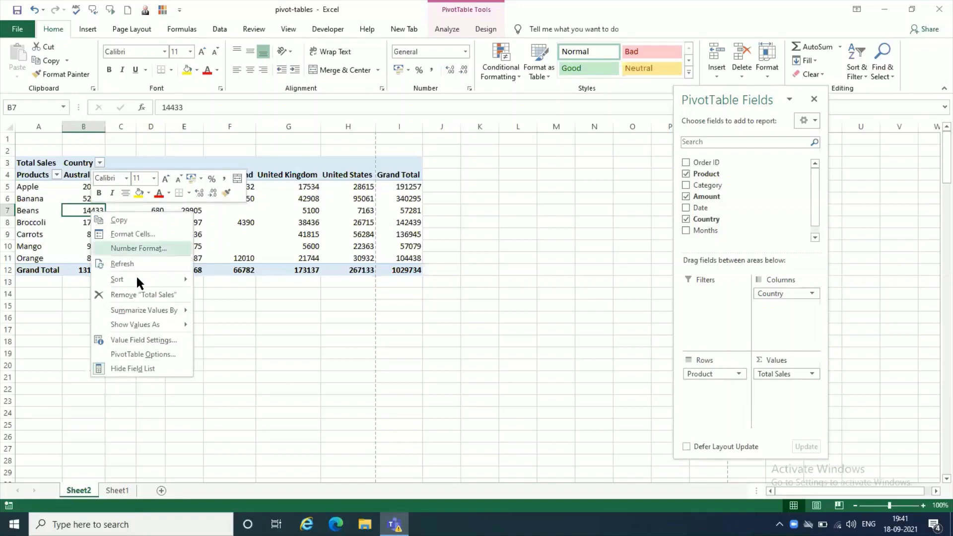
{"action": "mouse_move", "coordinate": [137, 280]}
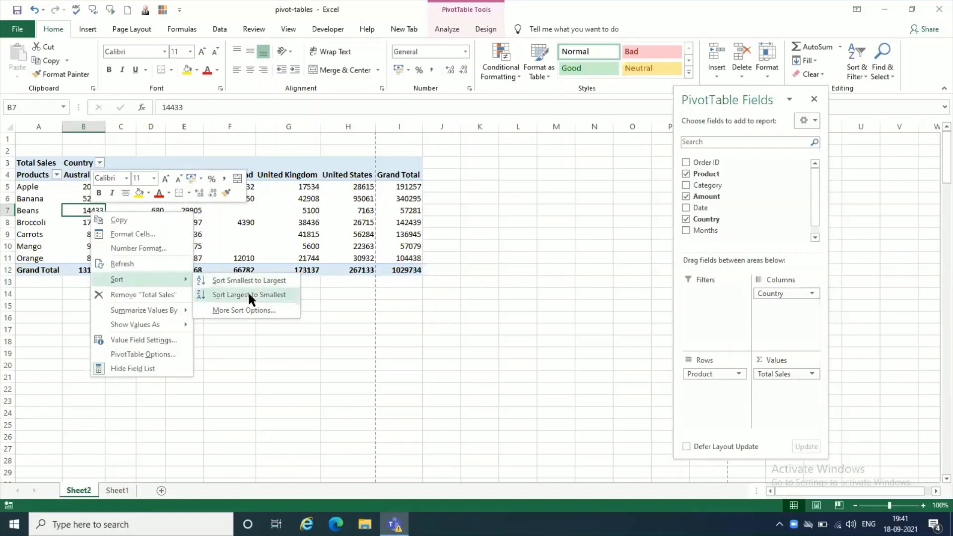
{"action": "left_click", "coordinate": [88, 218]}
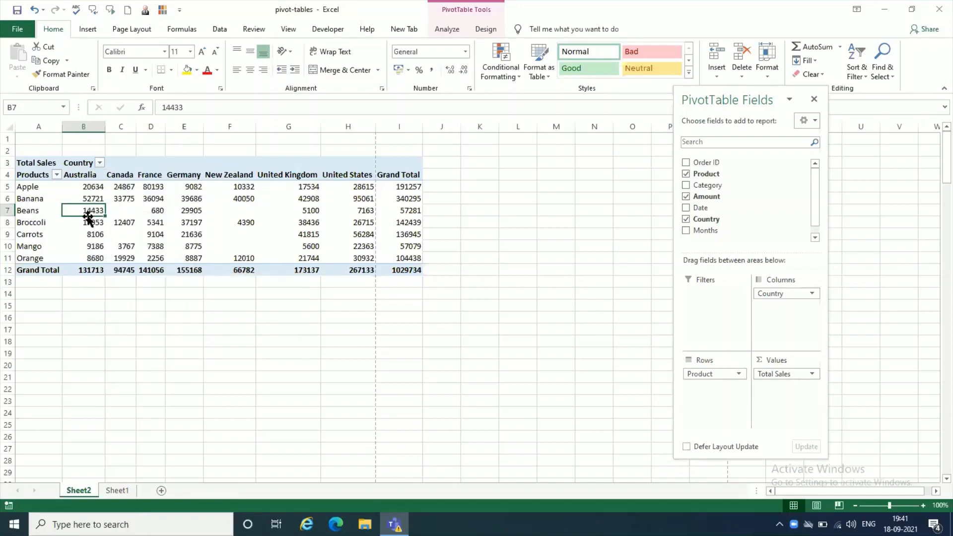
{"action": "left_click", "coordinate": [87, 219]}
- Sort the pivot table's products by their Australia sales from largest to smallest
{"action": "left_click", "coordinate": [87, 211]}
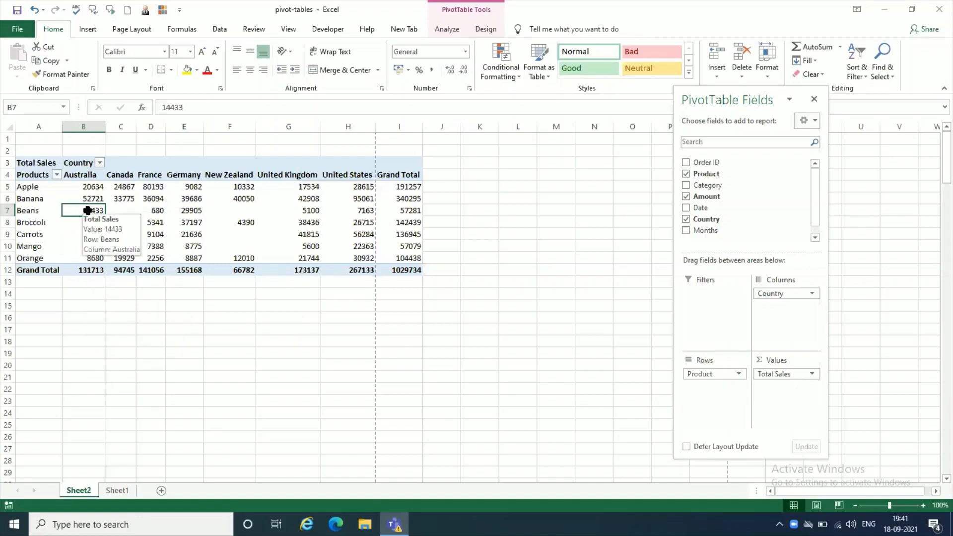
{"action": "right_click", "coordinate": [87, 210]}
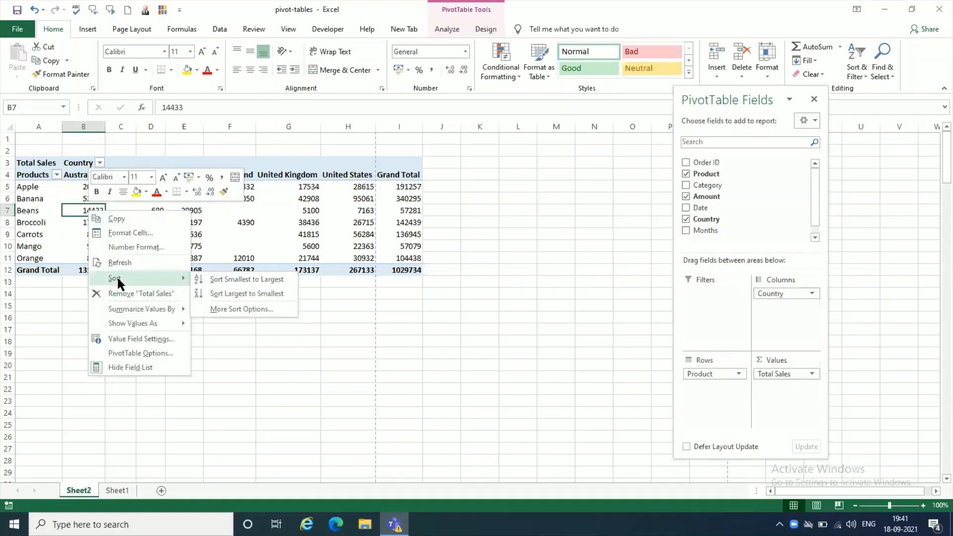
{"action": "left_click", "coordinate": [221, 292]}
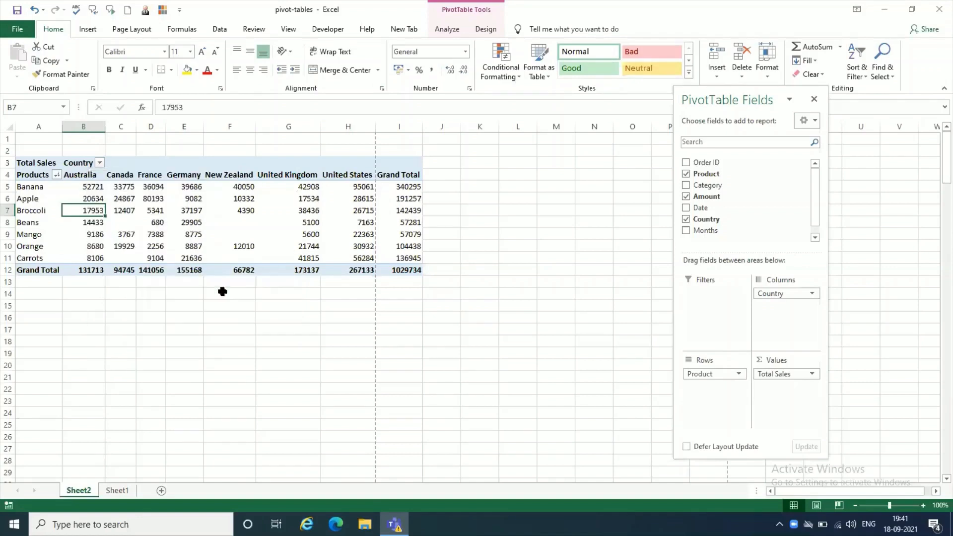
{"action": "left_click", "coordinate": [95, 189]}
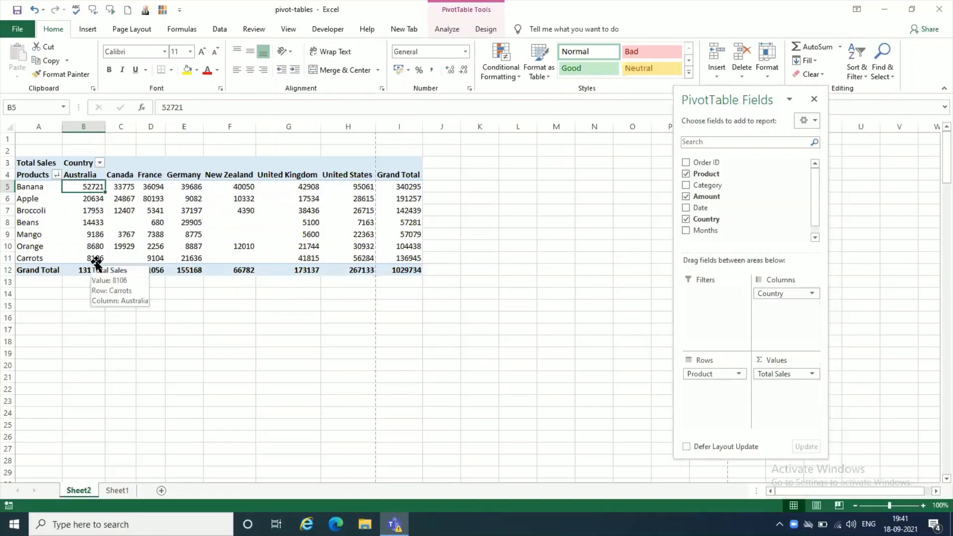
{"action": "left_click", "coordinate": [185, 235]}
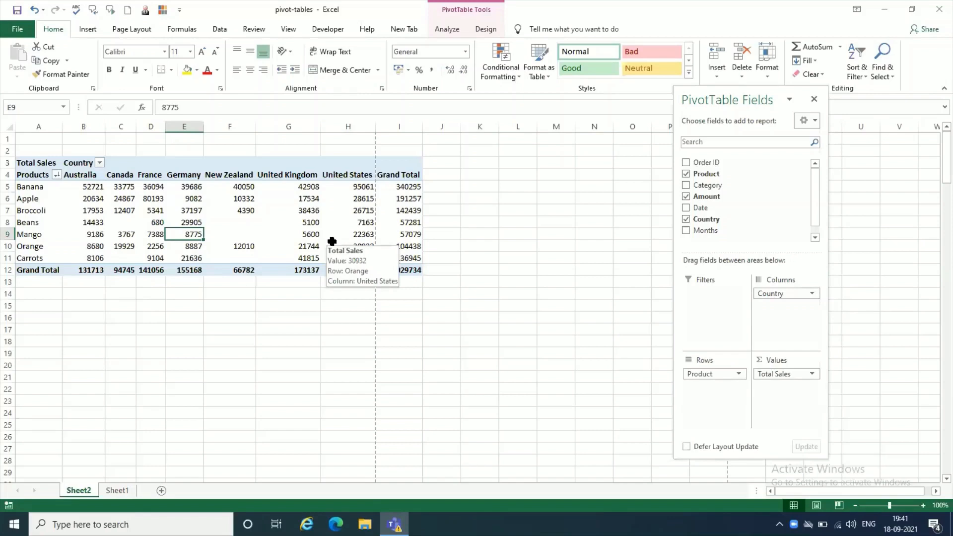
- Sort the pivot table's products by their Canada sales from largest to smallest
{"action": "left_click", "coordinate": [130, 189]}
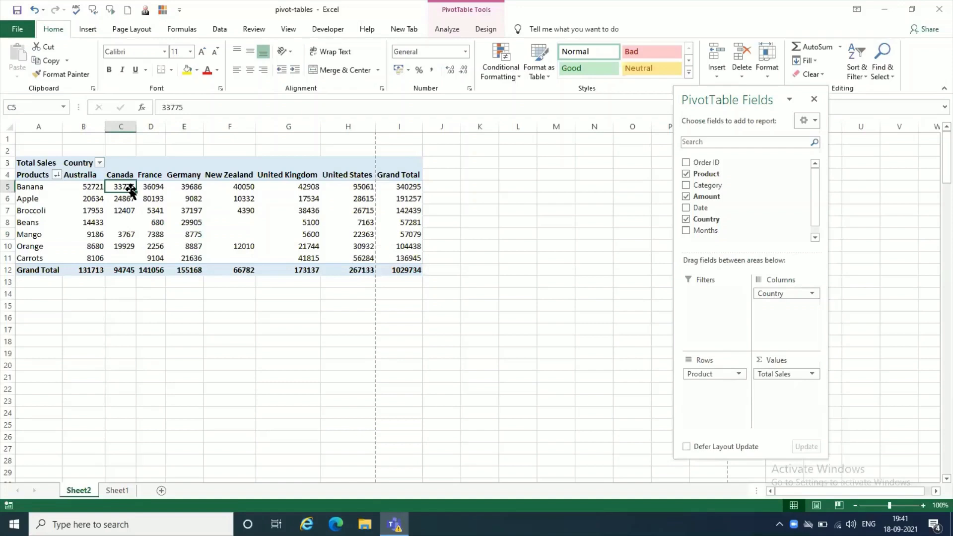
{"action": "left_click", "coordinate": [128, 208]}
{"action": "right_click", "coordinate": [129, 205]}
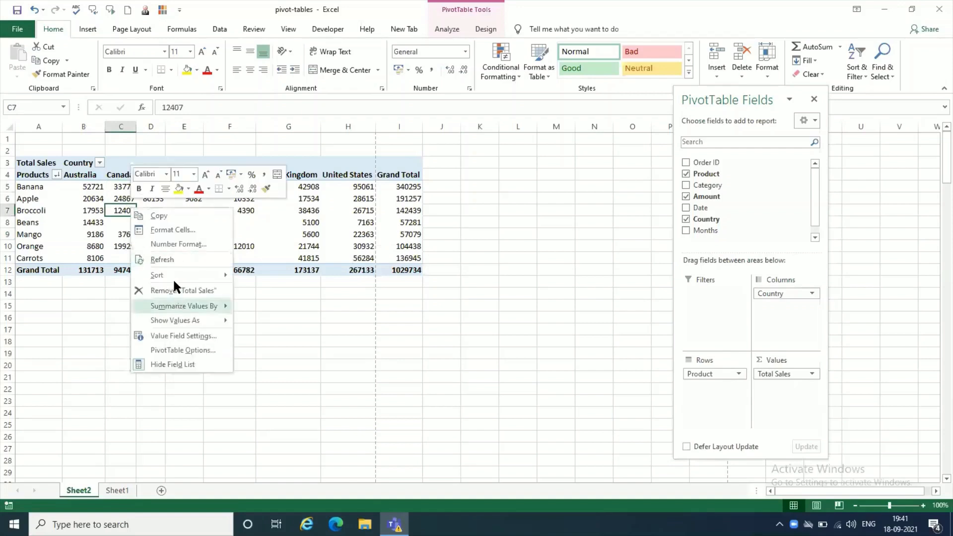
{"action": "mouse_move", "coordinate": [171, 272]}
{"action": "left_click", "coordinate": [284, 289]}
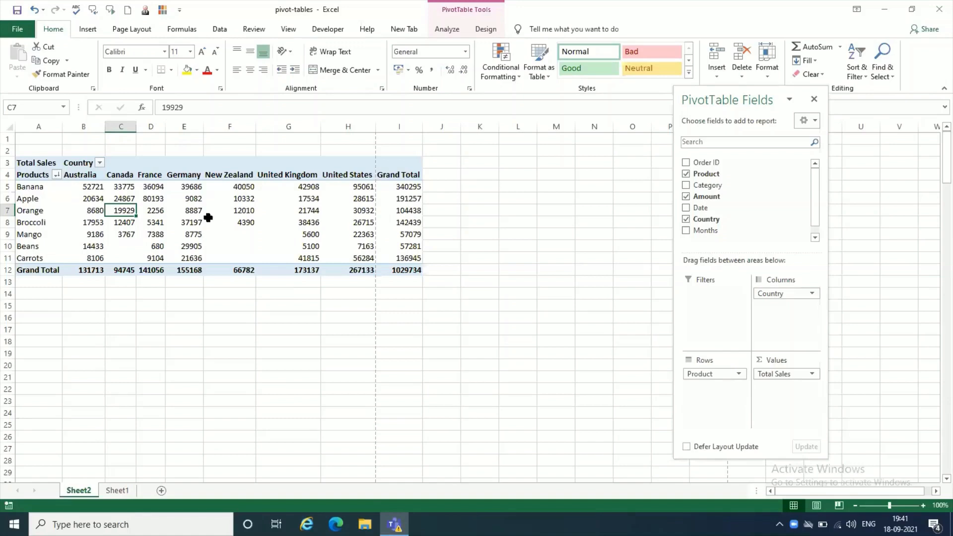
- Sort the pivot table's products by their France sales from largest to smallest
{"action": "left_click", "coordinate": [158, 210]}
{"action": "right_click", "coordinate": [159, 209]}
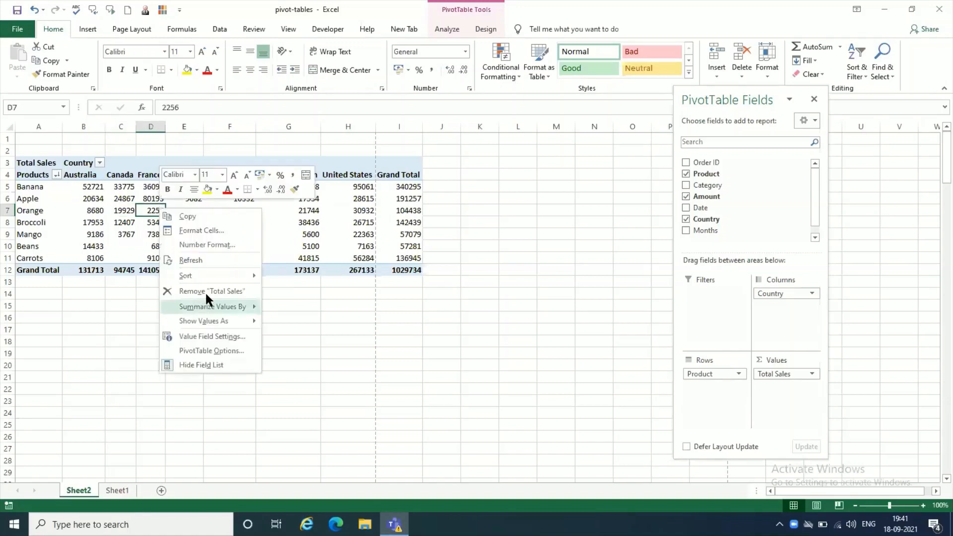
{"action": "mouse_move", "coordinate": [201, 274]}
{"action": "left_click", "coordinate": [296, 291]}
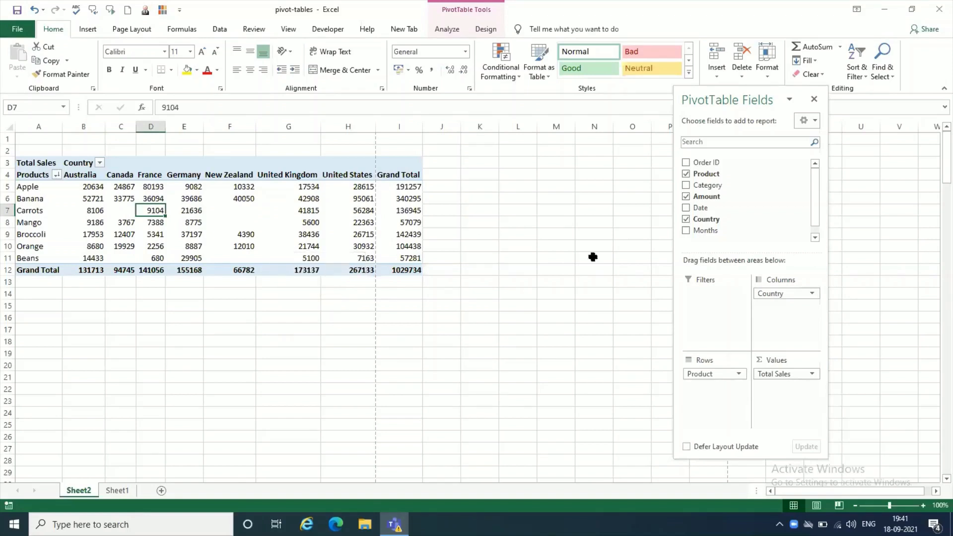
- Move the Country field into the rows below Product, and sort the countries within each product by Total Sales from largest to smallest
{"action": "left_click_drag", "start_coordinate": [792, 294], "coordinate": [702, 387]}
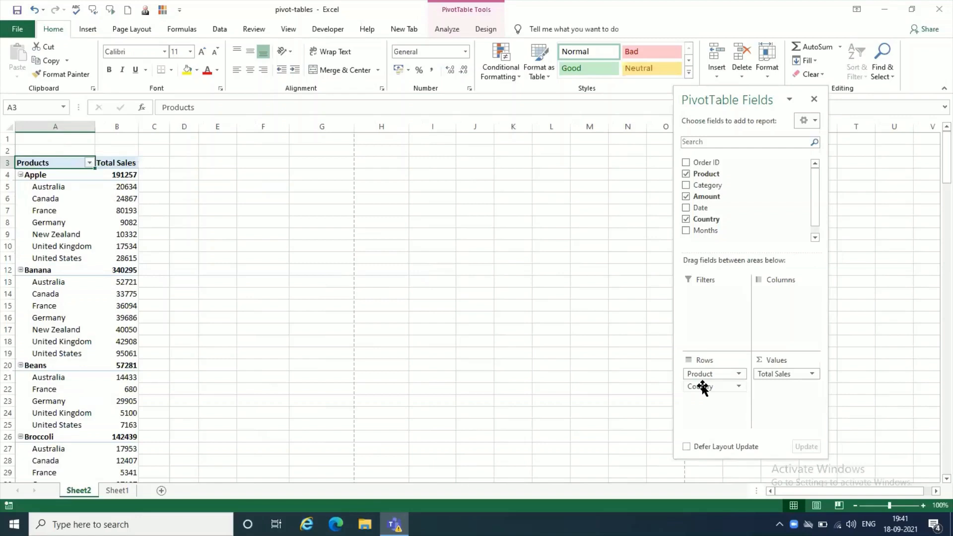
{"action": "left_click", "coordinate": [111, 212]}
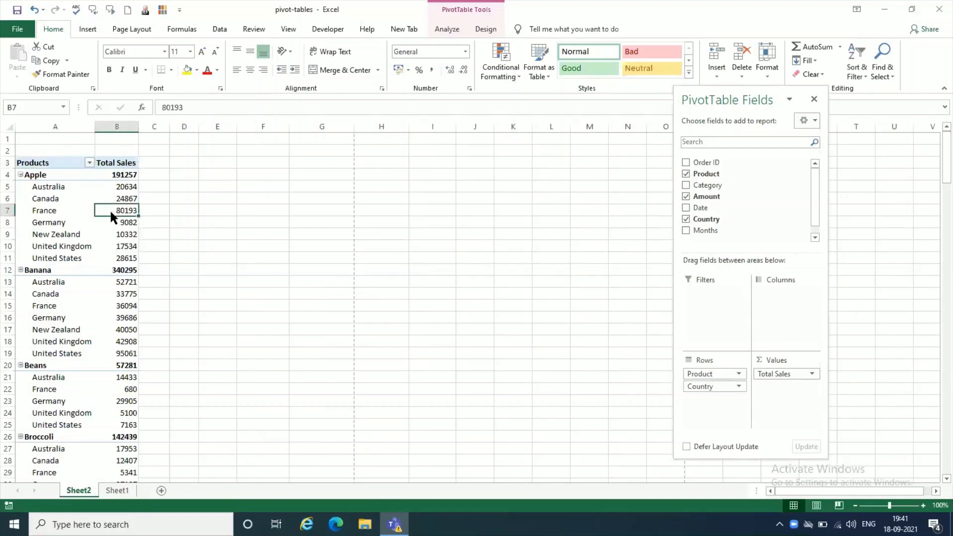
{"action": "right_click", "coordinate": [110, 212]}
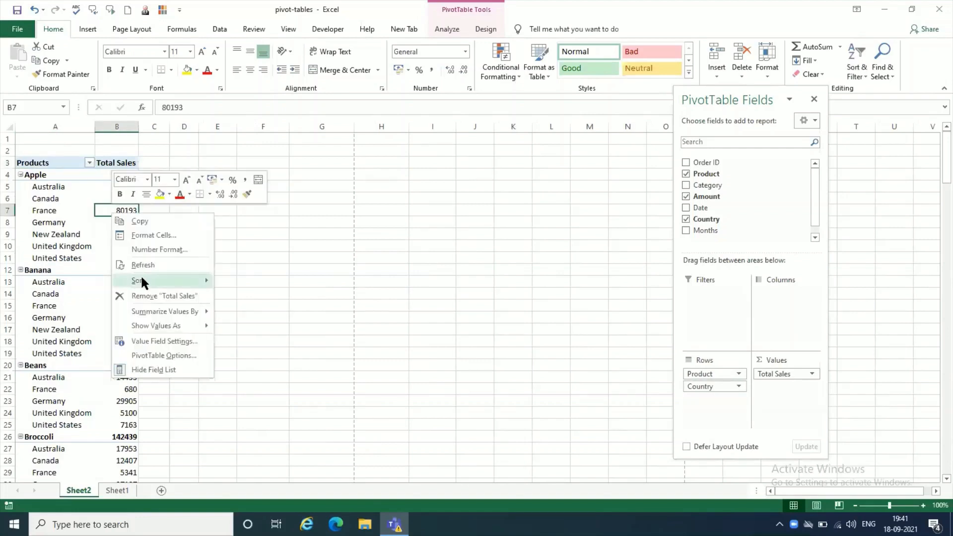
{"action": "mouse_move", "coordinate": [142, 280]}
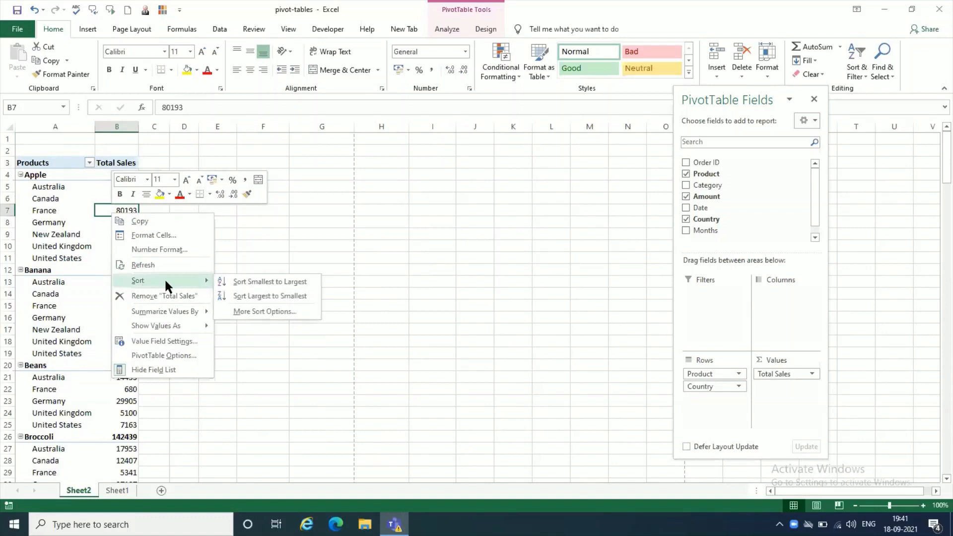
{"action": "left_click", "coordinate": [250, 296]}
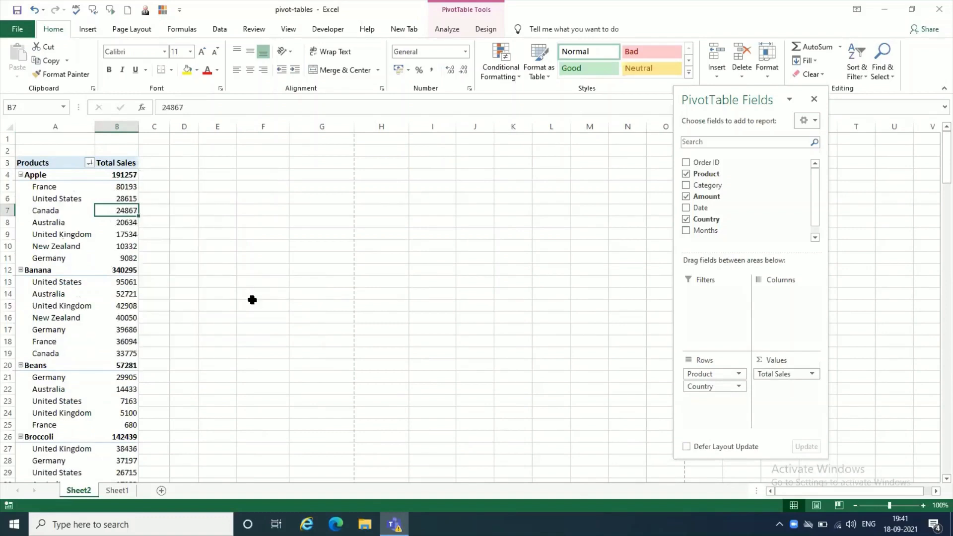
{"action": "left_click", "coordinate": [945, 478]}
{"action": "left_click", "coordinate": [944, 479]}
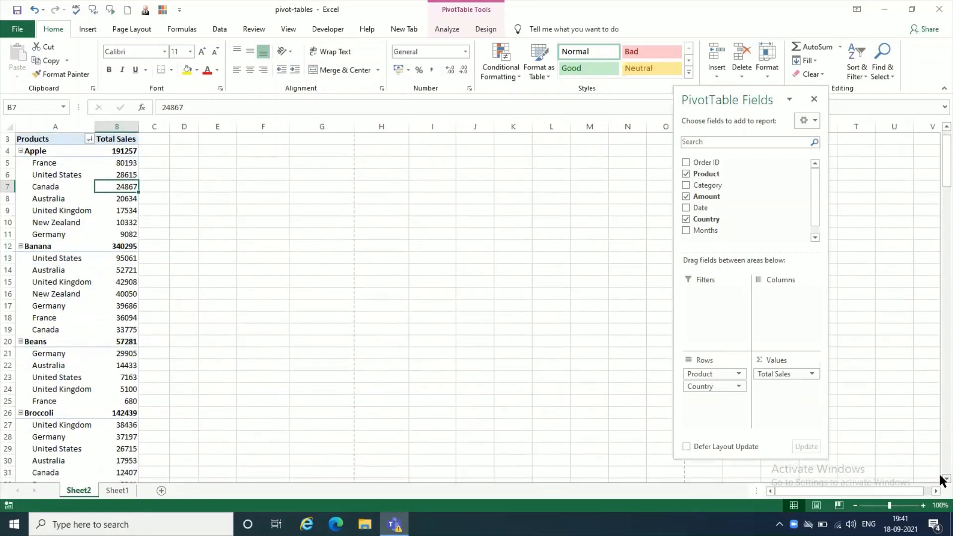
- Review the country sales ranking within every product of the pivot table, down to the grand total
{"action": "left_click", "coordinate": [944, 479]}
{"action": "left_click", "coordinate": [944, 478]}
{"action": "left_click", "coordinate": [944, 479]}
{"action": "left_click", "coordinate": [944, 479]}
{"action": "left_click", "coordinate": [944, 478]}
{"action": "left_click", "coordinate": [944, 478]}
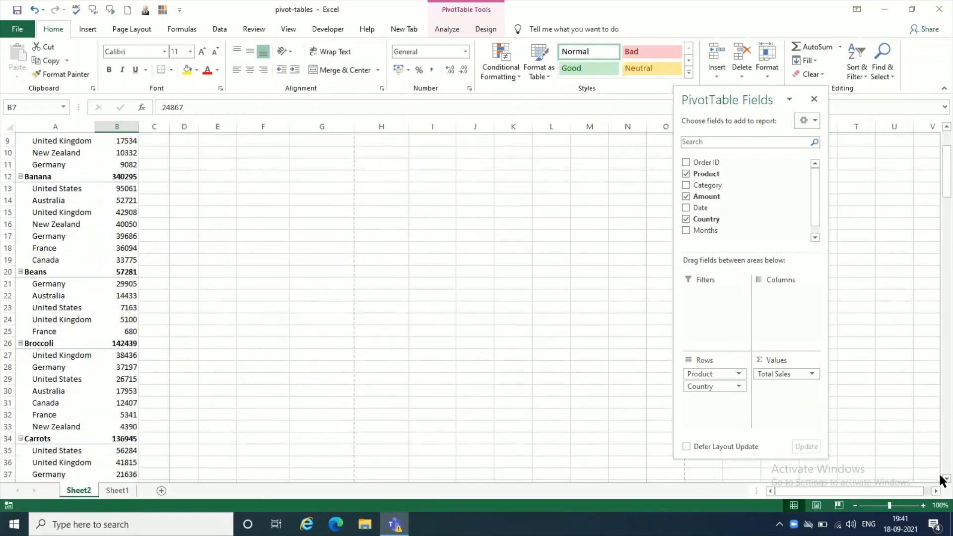
{"action": "left_click", "coordinate": [944, 479]}
{"action": "left_click", "coordinate": [944, 478]}
{"action": "left_click", "coordinate": [944, 478]}
{"action": "left_click", "coordinate": [944, 478]}
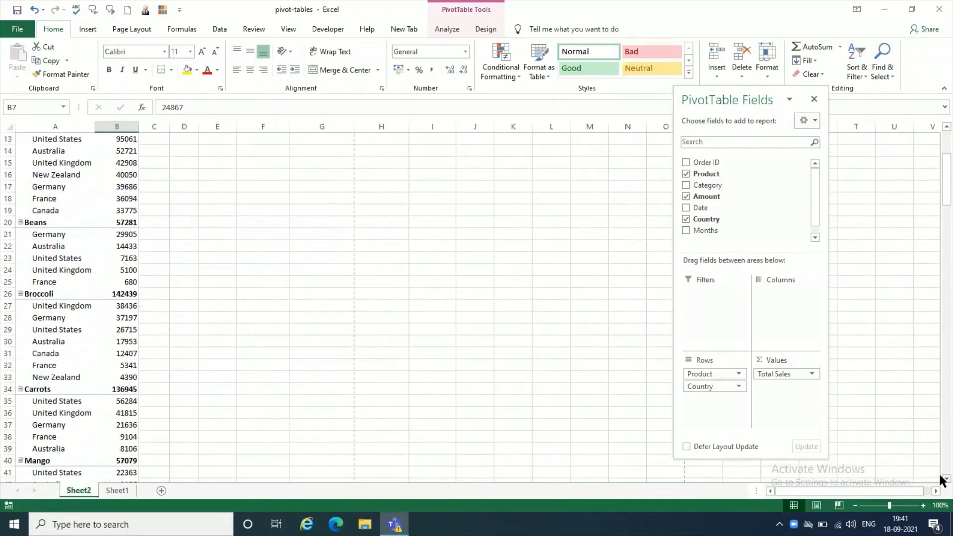
{"action": "left_click", "coordinate": [944, 478]}
{"action": "left_click", "coordinate": [944, 479]}
{"action": "left_click", "coordinate": [944, 478]}
{"action": "left_click", "coordinate": [944, 479]}
{"action": "left_click", "coordinate": [944, 478]}
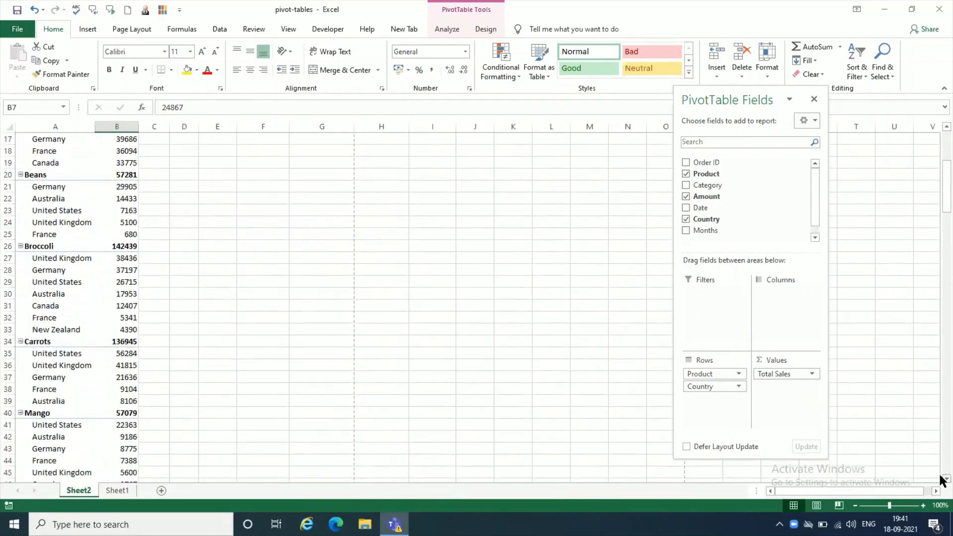
{"action": "left_click", "coordinate": [944, 478]}
{"action": "left_click", "coordinate": [944, 478]}
{"action": "left_click", "coordinate": [944, 479]}
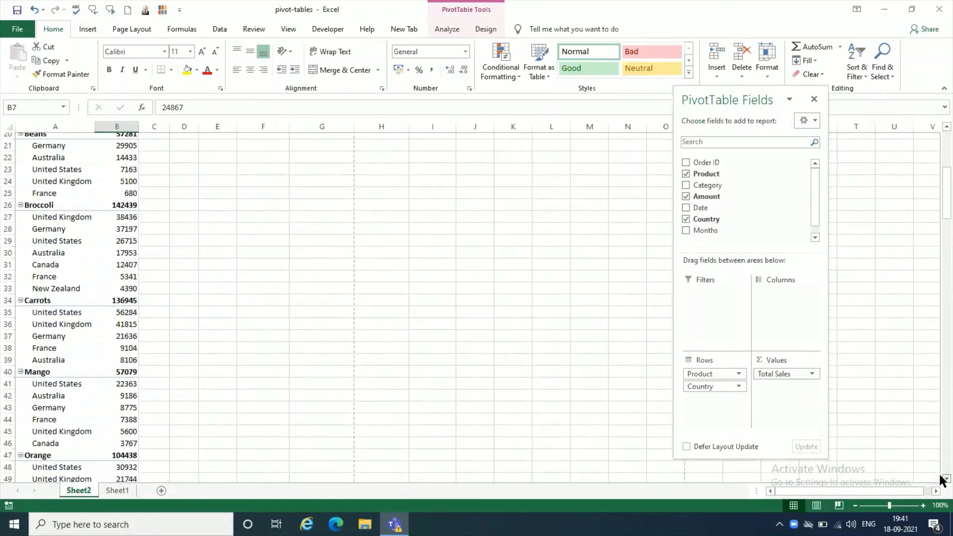
{"action": "left_click", "coordinate": [945, 478]}
{"action": "left_click", "coordinate": [944, 478]}
{"action": "left_click", "coordinate": [944, 478]}
{"action": "left_click", "coordinate": [944, 478]}
{"action": "left_click", "coordinate": [945, 478]}
{"action": "left_click", "coordinate": [944, 479]}
{"action": "left_click", "coordinate": [944, 478]}
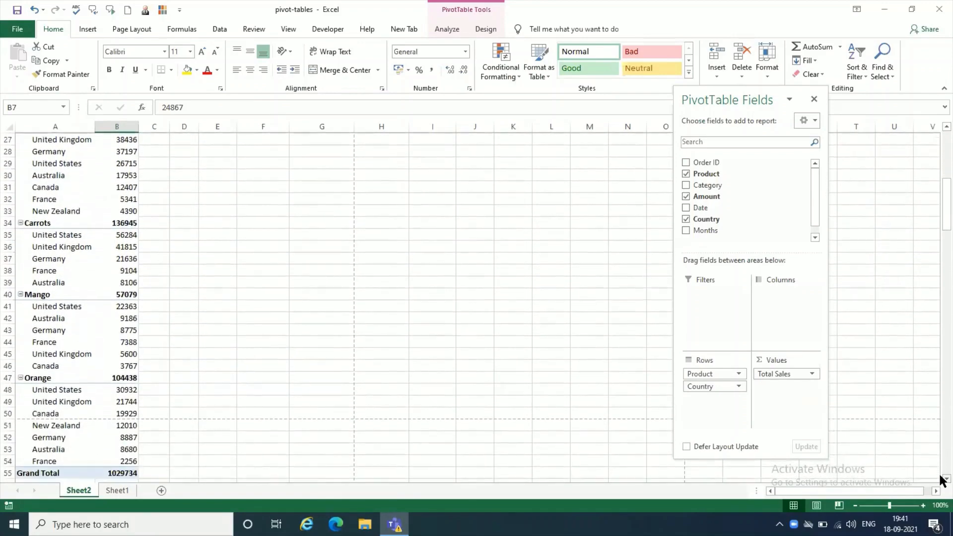
{"action": "left_click", "coordinate": [944, 478]}
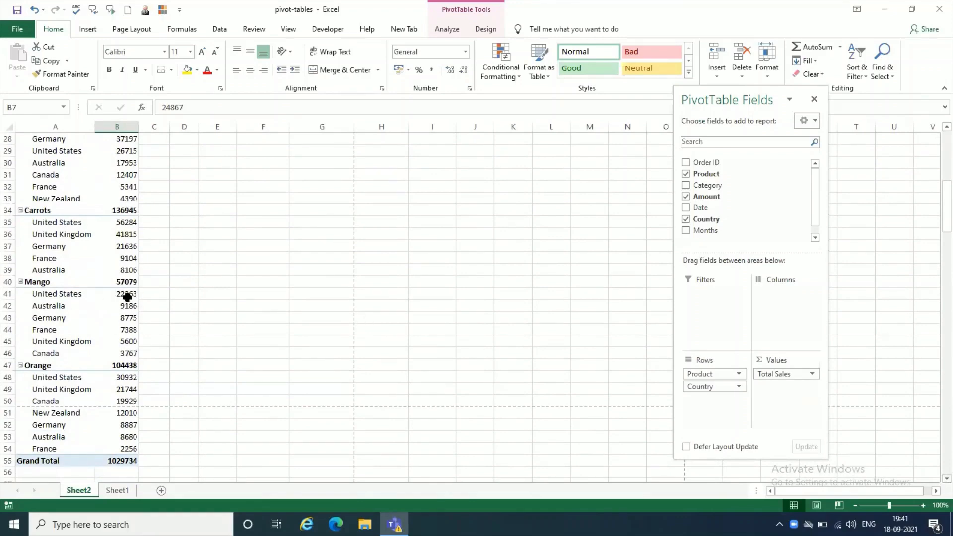
- Compare the United States entries under the Mango, Carrots, Orange and Banana products in the pivot table
{"action": "mouse_move", "coordinate": [127, 296]}
{"action": "left_click", "coordinate": [125, 296]}
{"action": "left_click", "coordinate": [72, 293]}
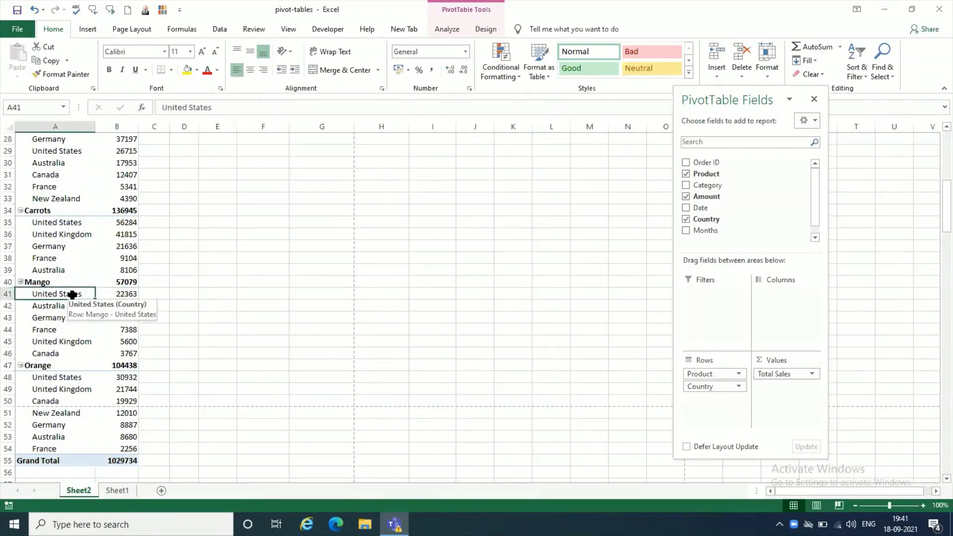
{"action": "left_click", "coordinate": [128, 293]}
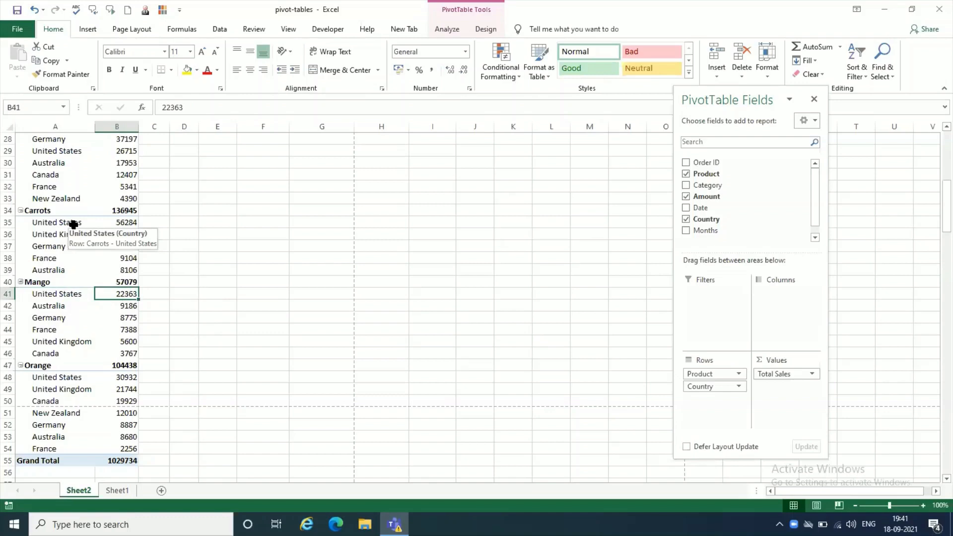
{"action": "left_click", "coordinate": [74, 223]}
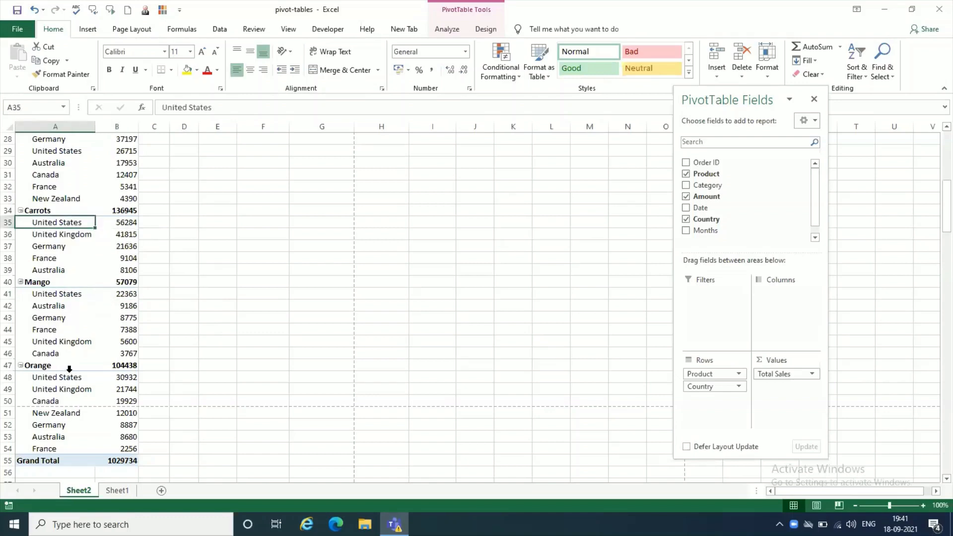
{"action": "left_click", "coordinate": [71, 378]}
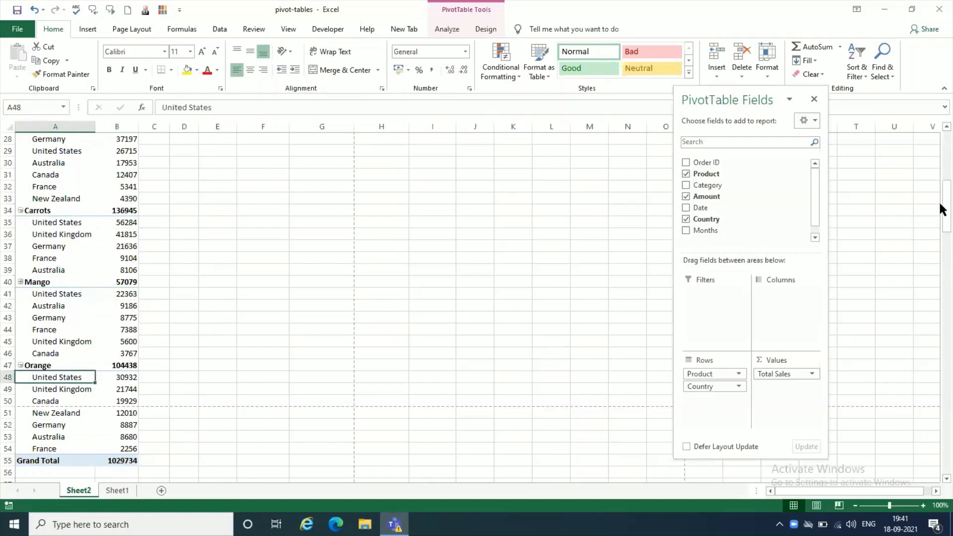
{"action": "left_click_drag", "start_coordinate": [943, 223], "coordinate": [942, 167]}
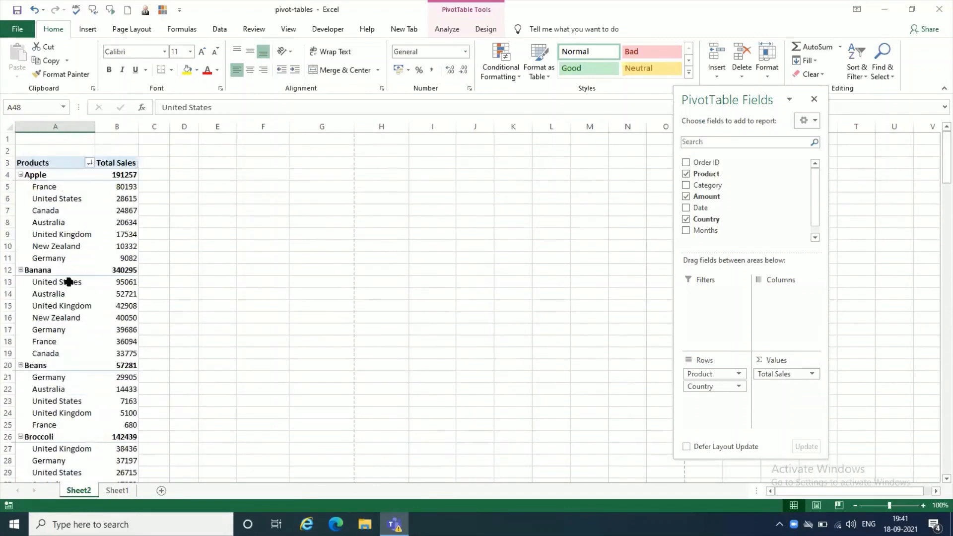
{"action": "left_click", "coordinate": [69, 281]}
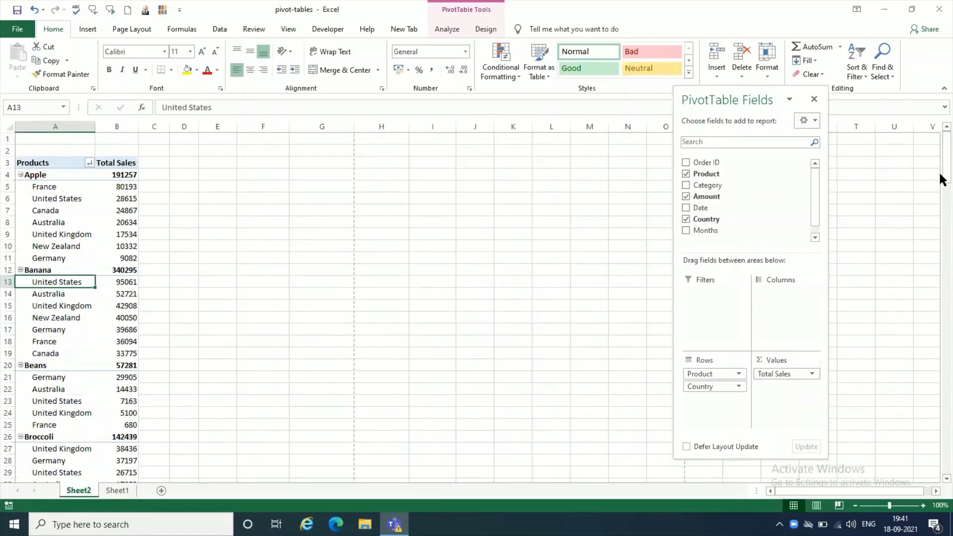
{"action": "mouse_move", "coordinate": [941, 179]}
{"action": "left_mouse_down"}
{"action": "mouse_move", "coordinate": [941, 241]}
{"action": "mouse_move", "coordinate": [942, 164]}
{"action": "left_mouse_up"}
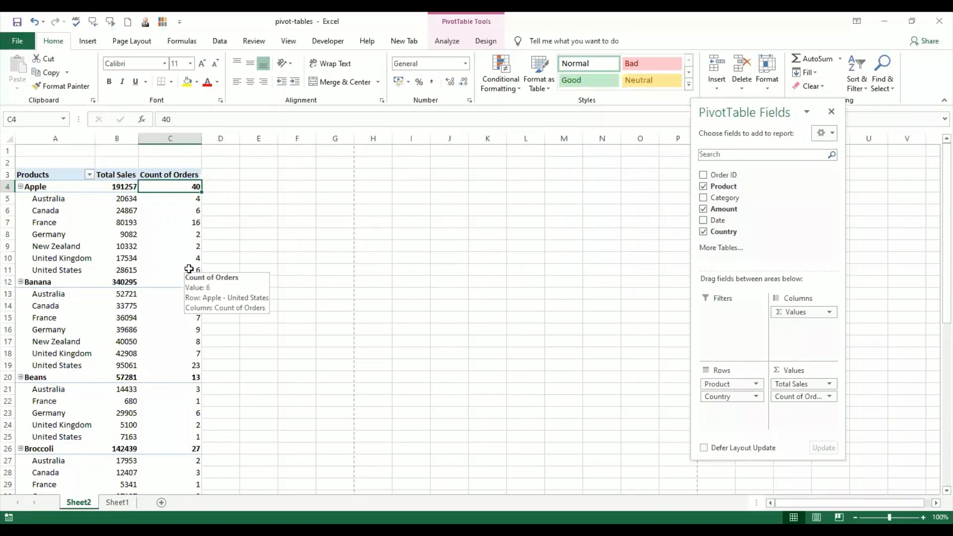
- Move the Country field from the pivot table's rows to its report filter
{"action": "left_click", "coordinate": [749, 397]}
{"action": "left_click_drag", "start_coordinate": [748, 397], "coordinate": [739, 316]}
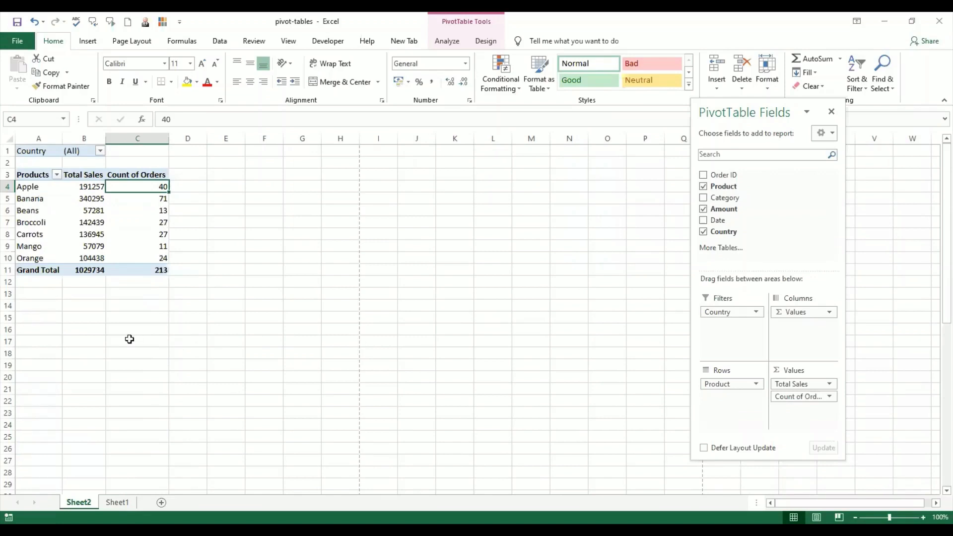
- Rename the pivot table's order count column header as "No of Orders"
{"action": "left_click", "coordinate": [145, 176]}
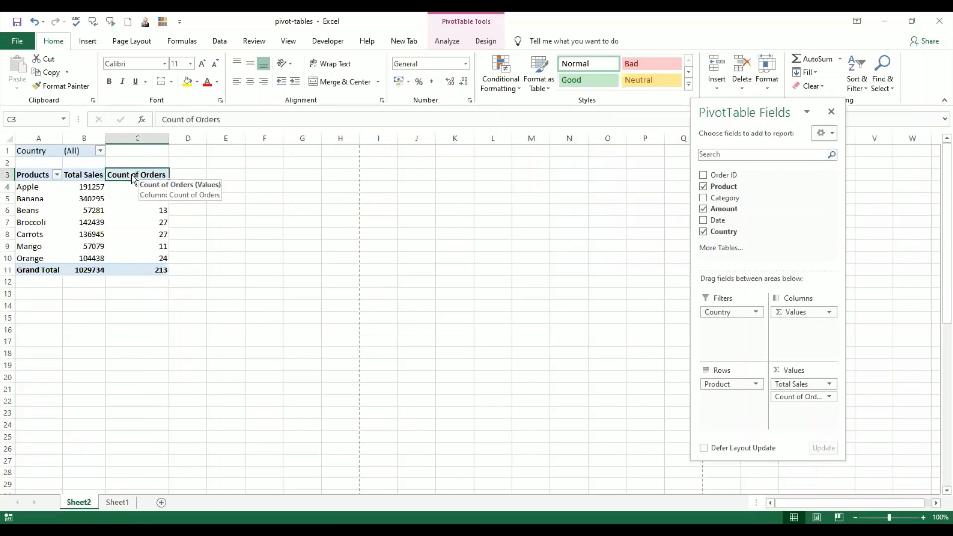
{"action": "double_click", "coordinate": [132, 177]}
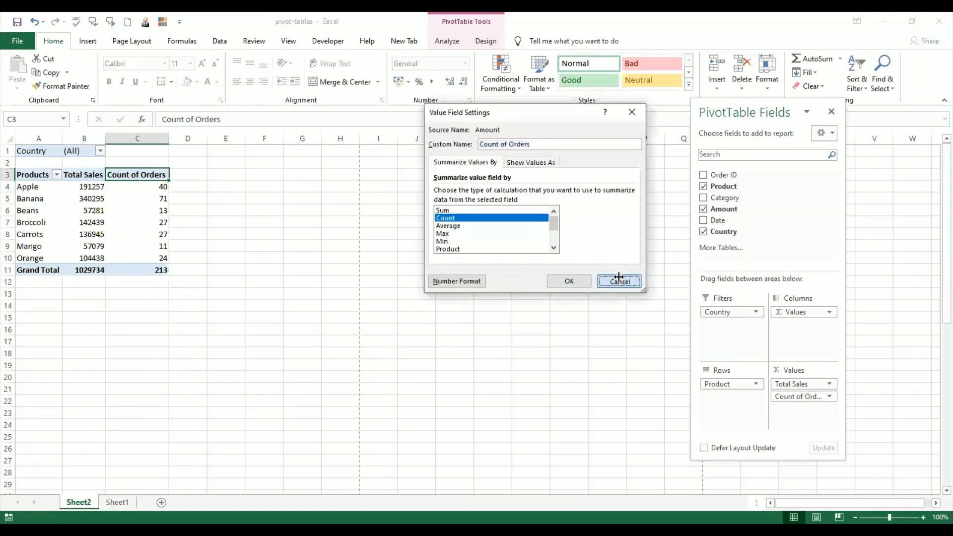
{"action": "left_click", "coordinate": [617, 279]}
{"action": "left_click", "coordinate": [185, 120]}
{"action": "key", "text": "BackSpace"}
{"action": "key", "text": "BackSpace"}
{"action": "key", "text": "BackSpace"}
{"action": "key", "text": "BackSpace"}
{"action": "key", "text": "BackSpace"}
{"action": "key", "text": "BackSpace"}
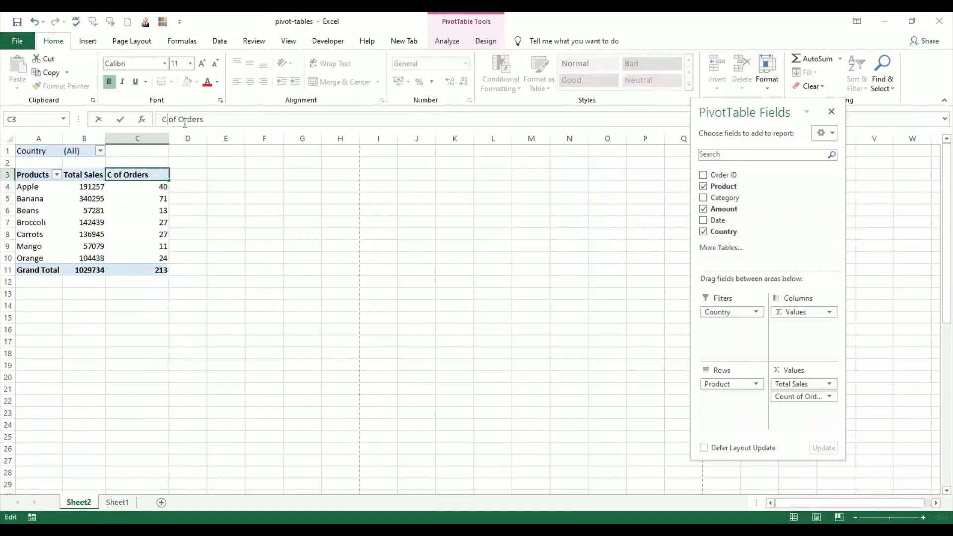
{"action": "type", "text": "No"}
{"action": "key", "text": "Return"}
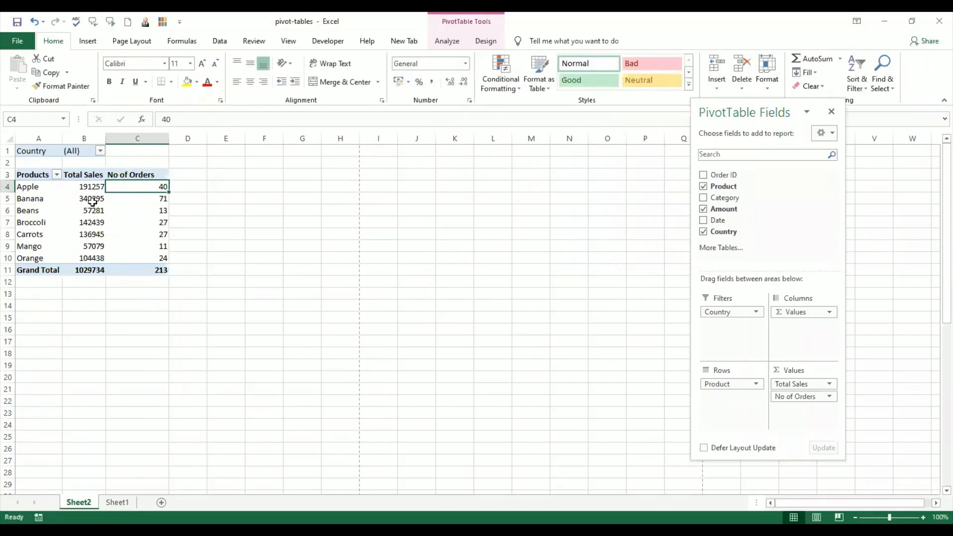
{"action": "left_click", "coordinate": [149, 199]}
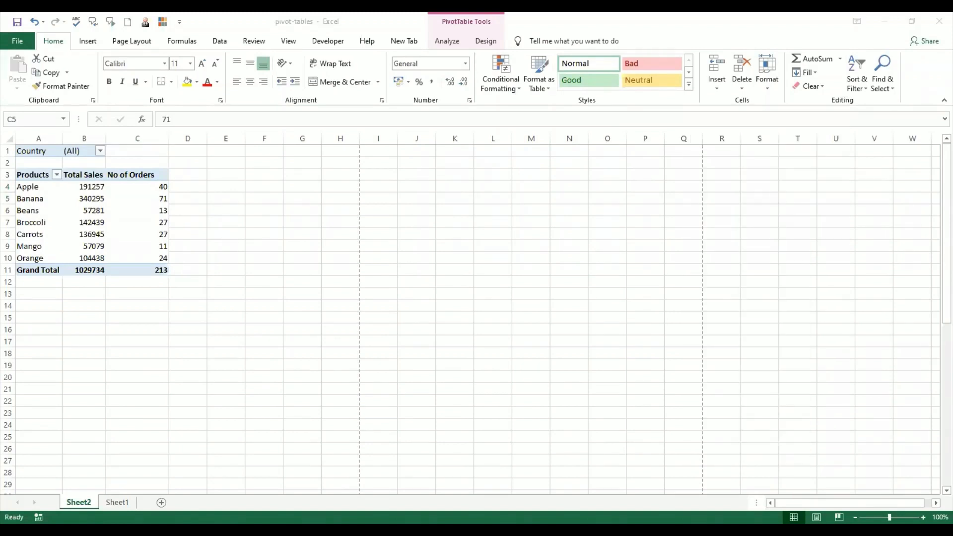
- Group the Apple, Beans and Carrots products together in the pivot table's rows
{"action": "left_click", "coordinate": [51, 229]}
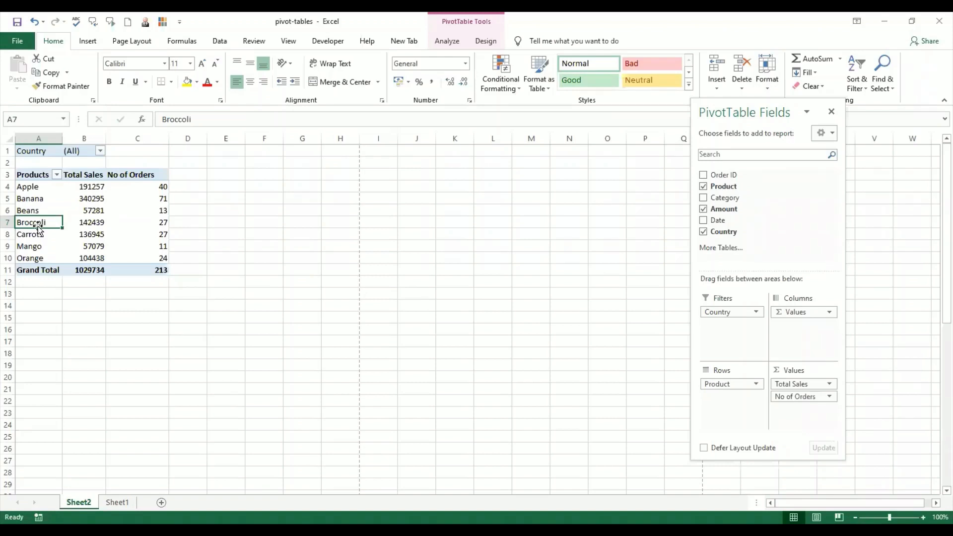
{"action": "left_click", "coordinate": [40, 189]}
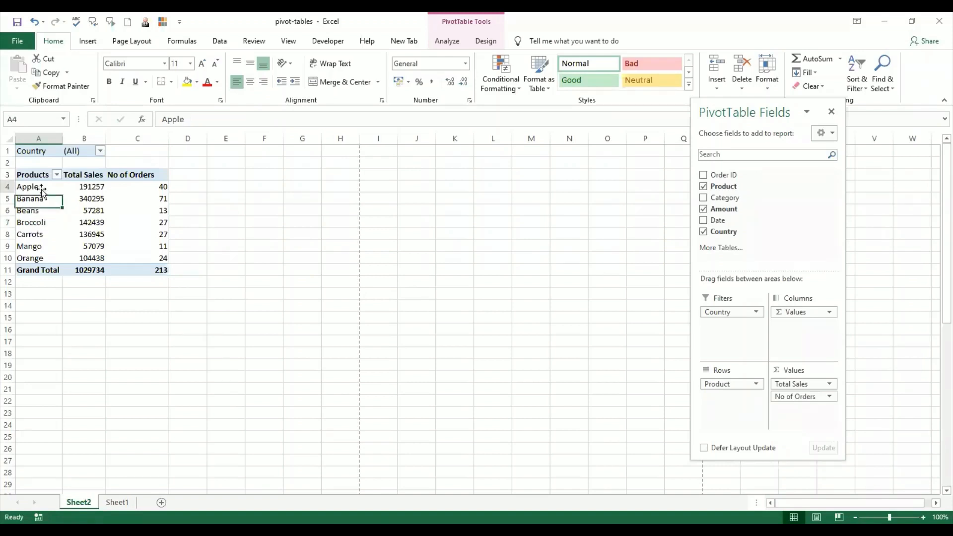
{"action": "left_click", "coordinate": [48, 213], "text": "ctrl"}
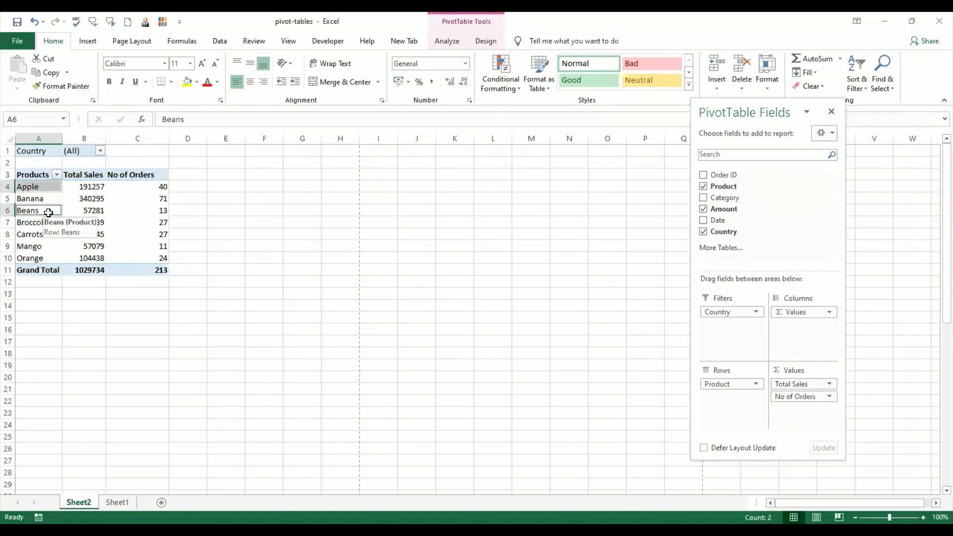
{"action": "left_click", "coordinate": [55, 236], "text": "ctrl"}
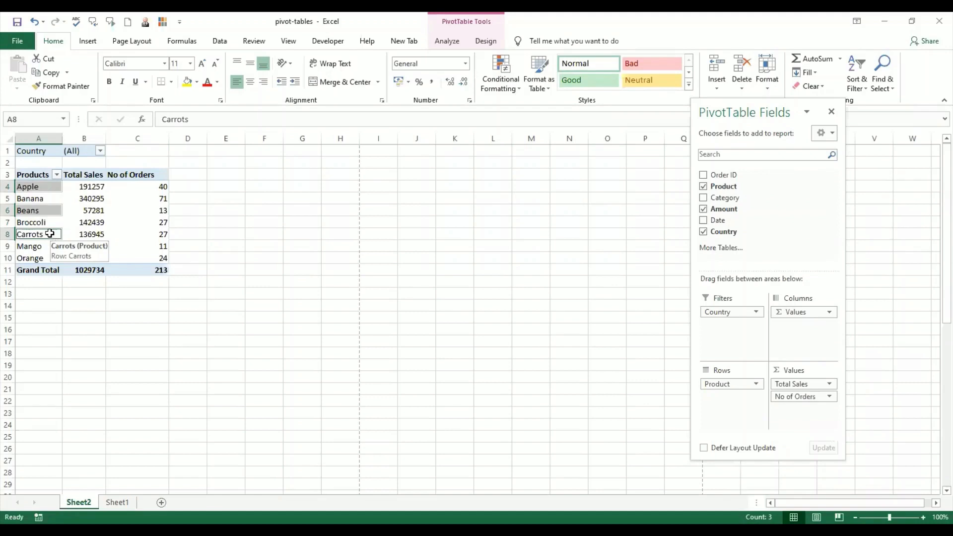
{"action": "right_click", "coordinate": [52, 237]}
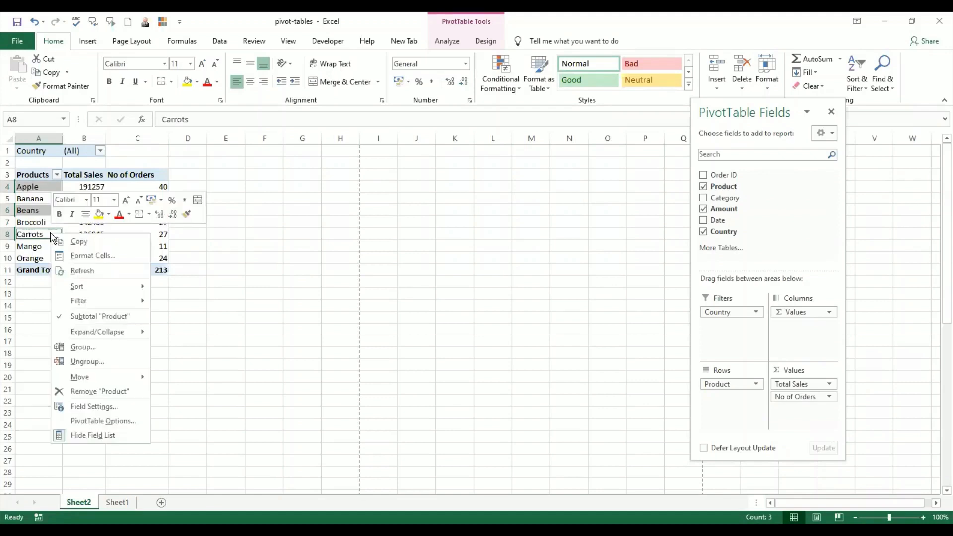
{"action": "left_click", "coordinate": [110, 346]}
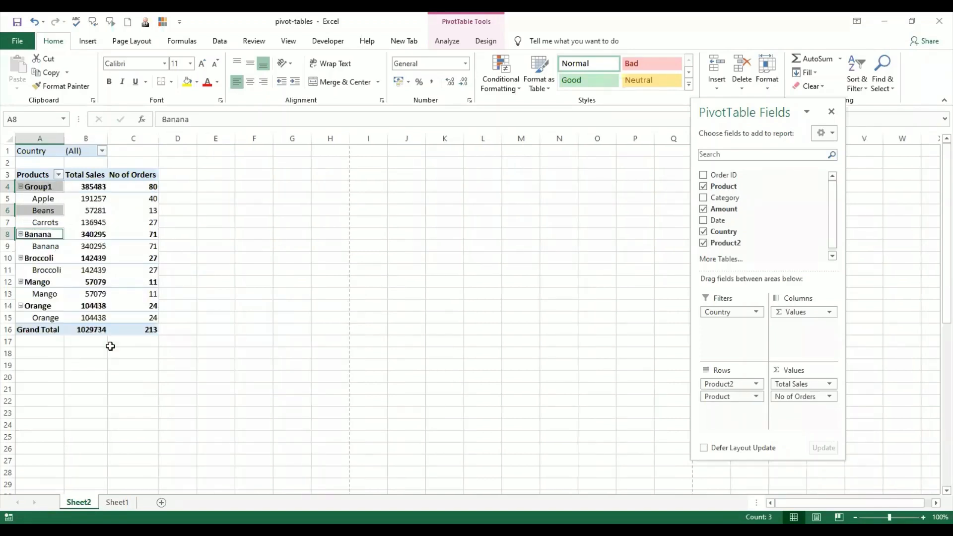
- Rename the group containing Apple, Beans and Carrots as ABC
{"action": "left_click", "coordinate": [50, 187]}
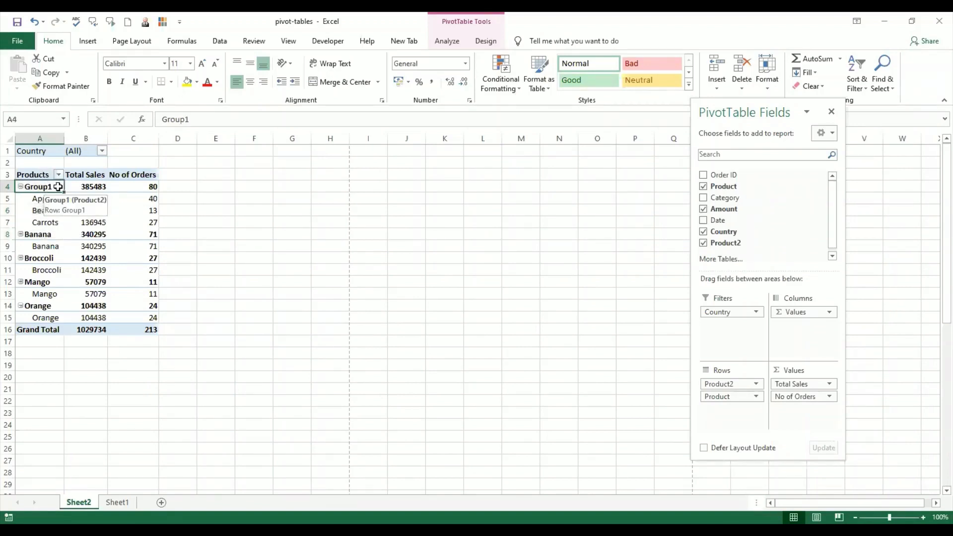
{"action": "left_click", "coordinate": [201, 119]}
{"action": "key", "text": "BackSpace"}
{"action": "key", "text": "BackSpace"}
{"action": "key", "text": "BackSpace"}
{"action": "key", "text": "BackSpace"}
{"action": "key", "text": "BackSpace"}
{"action": "key", "text": "BackSpace"}
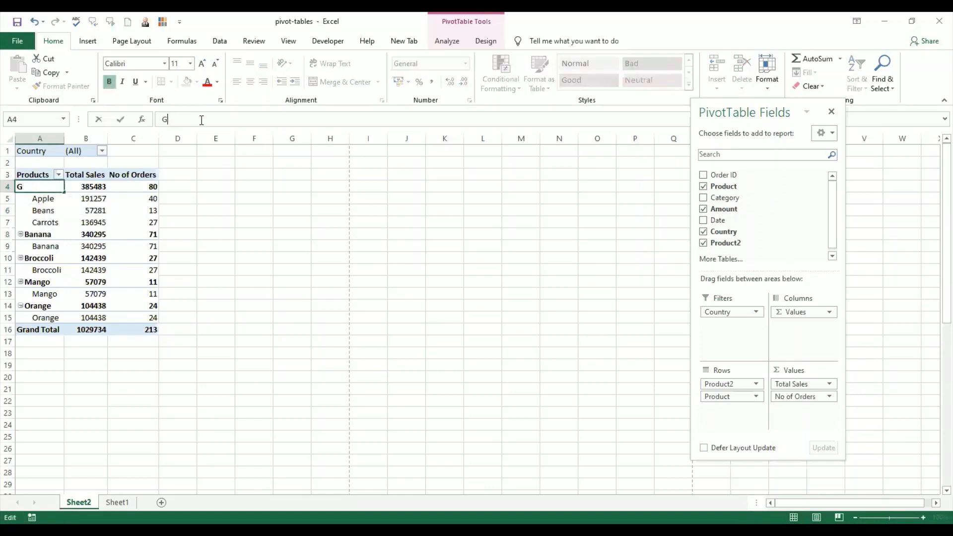
{"action": "type", "text": "ABC"}
{"action": "key", "text": "Return"}
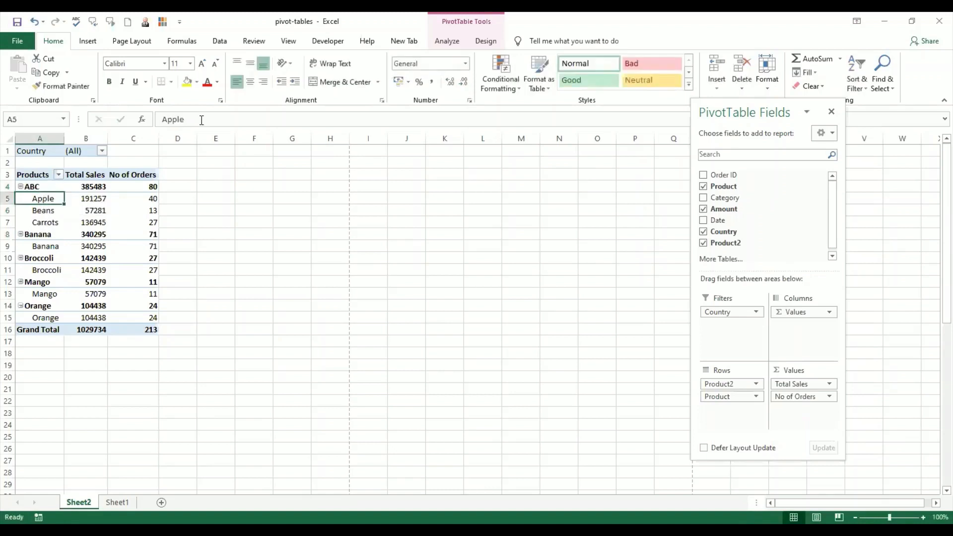
- Group the Banana and Mango product items together in the pivot table's rows
{"action": "left_click", "coordinate": [50, 247]}
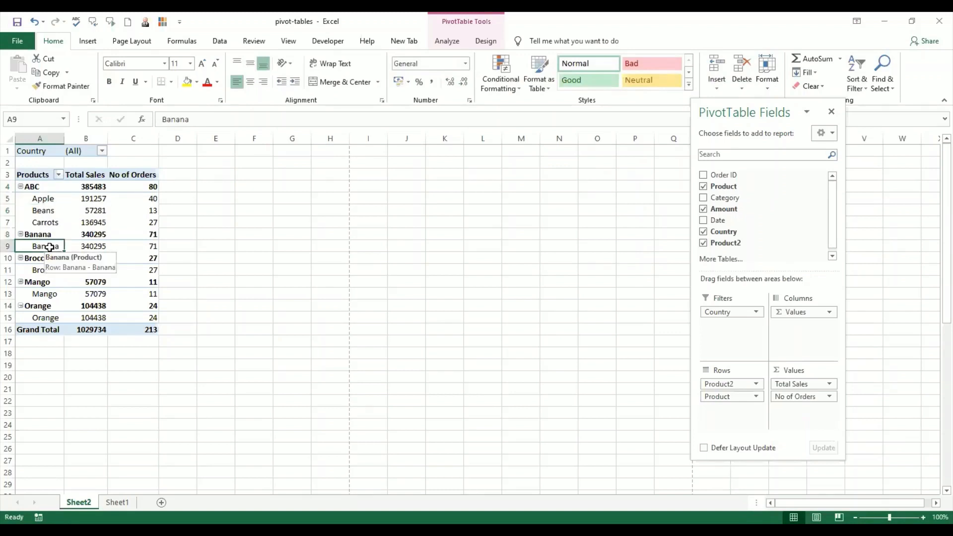
{"action": "left_click", "coordinate": [60, 296], "text": "ctrl"}
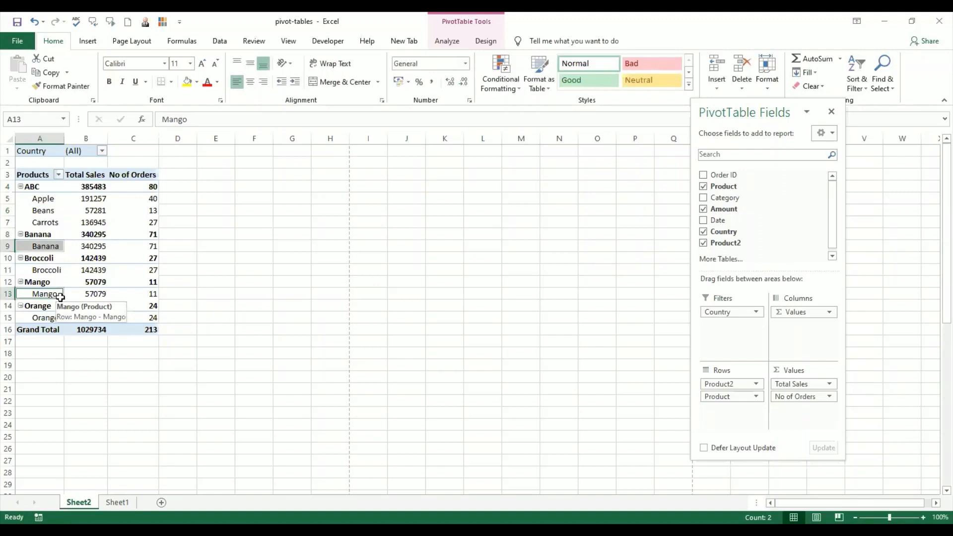
{"action": "right_click", "coordinate": [60, 297]}
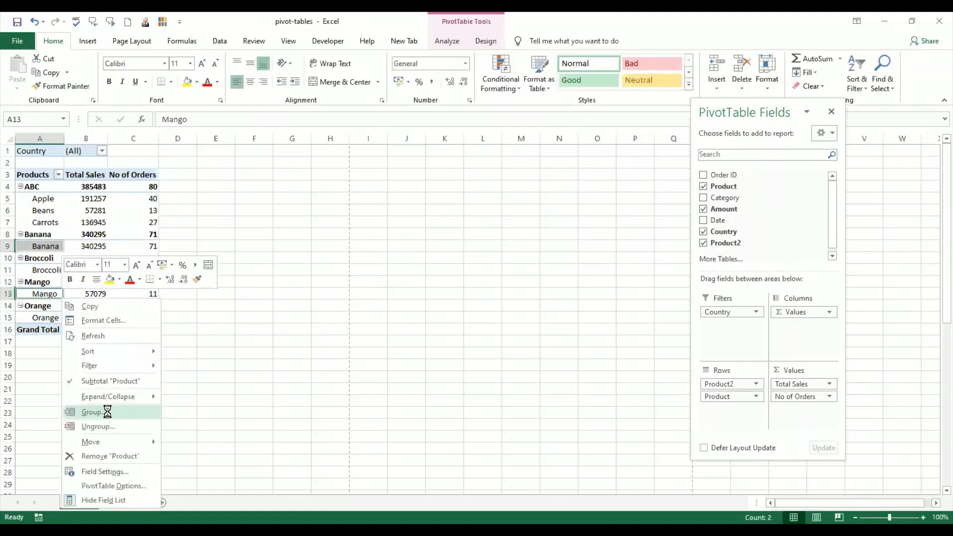
{"action": "left_click", "coordinate": [109, 416]}
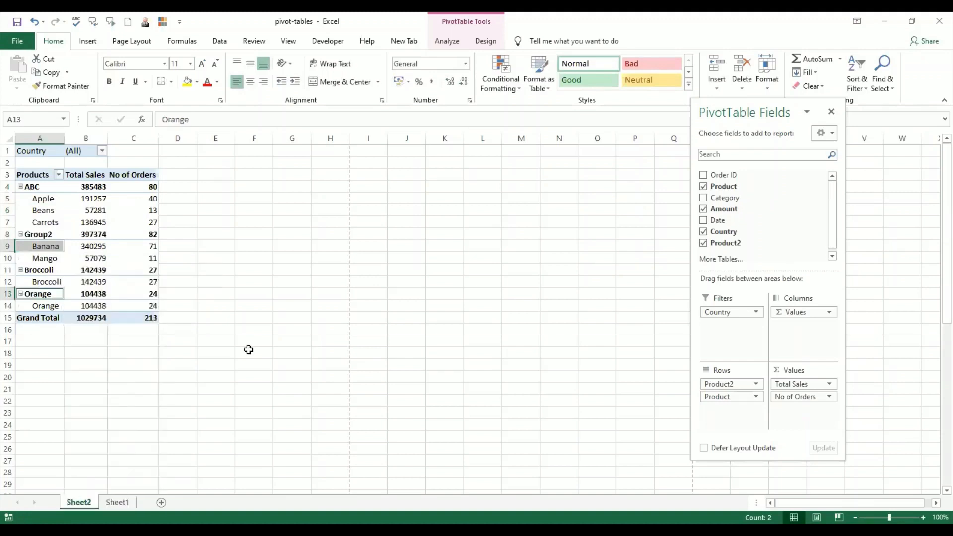
- Rename the group containing Banana and Mango as DEF
{"action": "left_click", "coordinate": [52, 236]}
{"action": "left_click", "coordinate": [206, 119]}
{"action": "key", "text": "BackSpace"}
{"action": "key", "text": "BackSpace"}
{"action": "key", "text": "BackSpace"}
{"action": "key", "text": "BackSpace"}
{"action": "key", "text": "BackSpace"}
{"action": "key", "text": "BackSpace"}
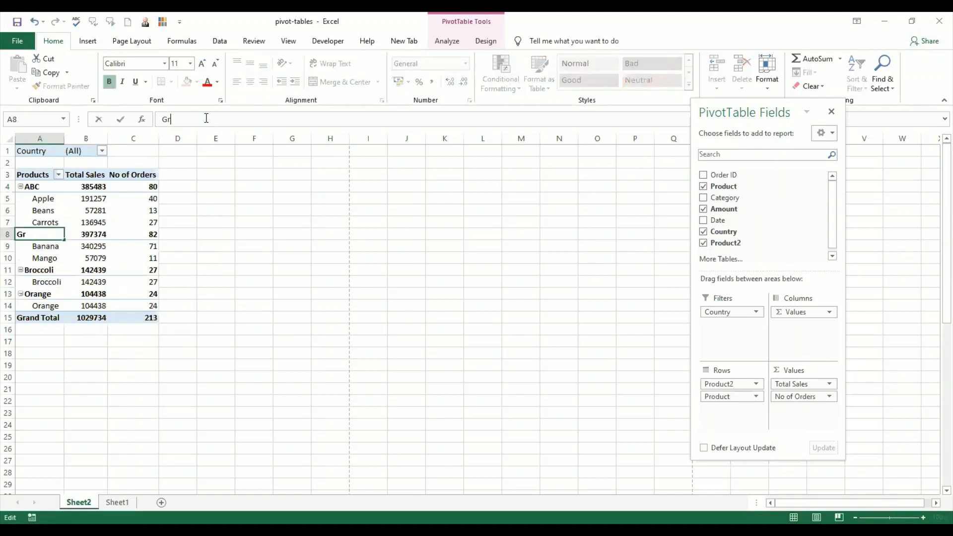
{"action": "type", "text": "DEF"}
{"action": "key", "text": "Return"}
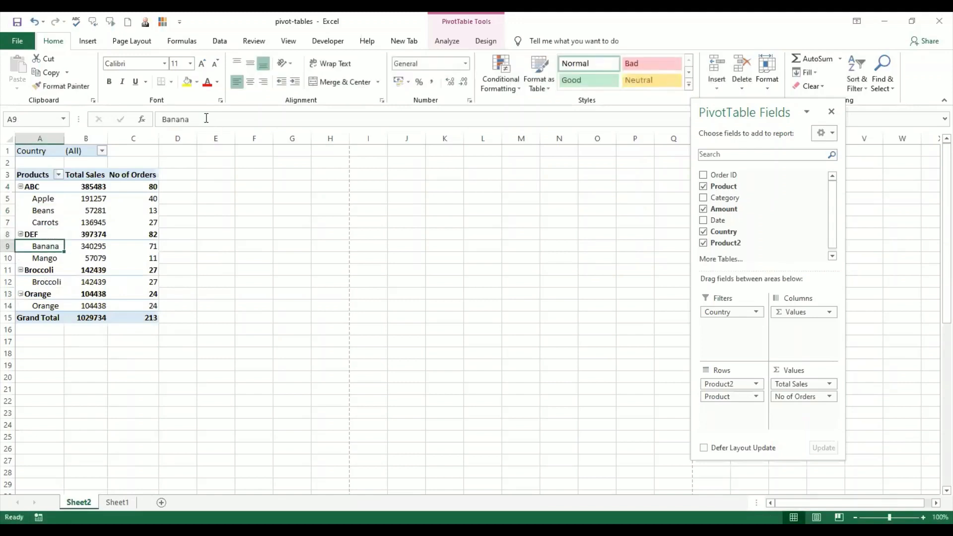
- Group the Broccoli and Orange product items together in the pivot table's rows
{"action": "left_click", "coordinate": [41, 282]}
{"action": "left_click", "coordinate": [46, 306], "text": "ctrl"}
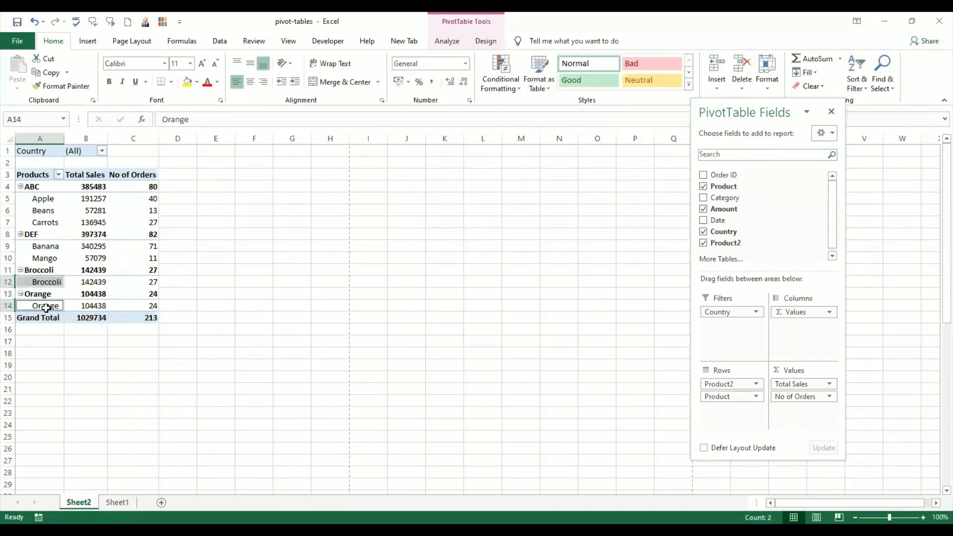
{"action": "right_click", "coordinate": [46, 307]}
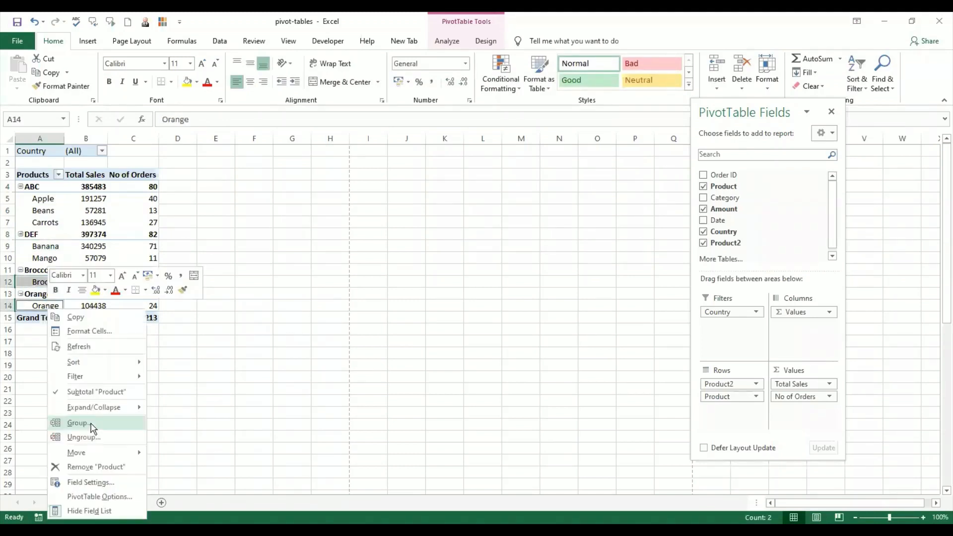
{"action": "left_click", "coordinate": [91, 423]}
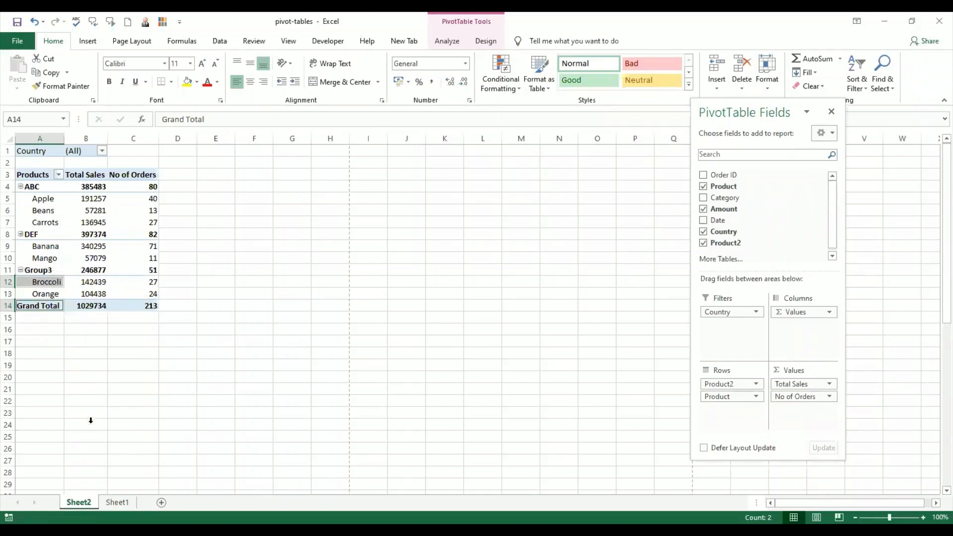
- Rename the group containing Broccoli and Orange as GHI
{"action": "left_click", "coordinate": [219, 120]}
{"action": "key", "text": "BackSpace"}
{"action": "key", "text": "BackSpace"}
{"action": "key", "text": "BackSpace"}
{"action": "key", "text": "BackSpace"}
{"action": "key", "text": "BackSpace"}
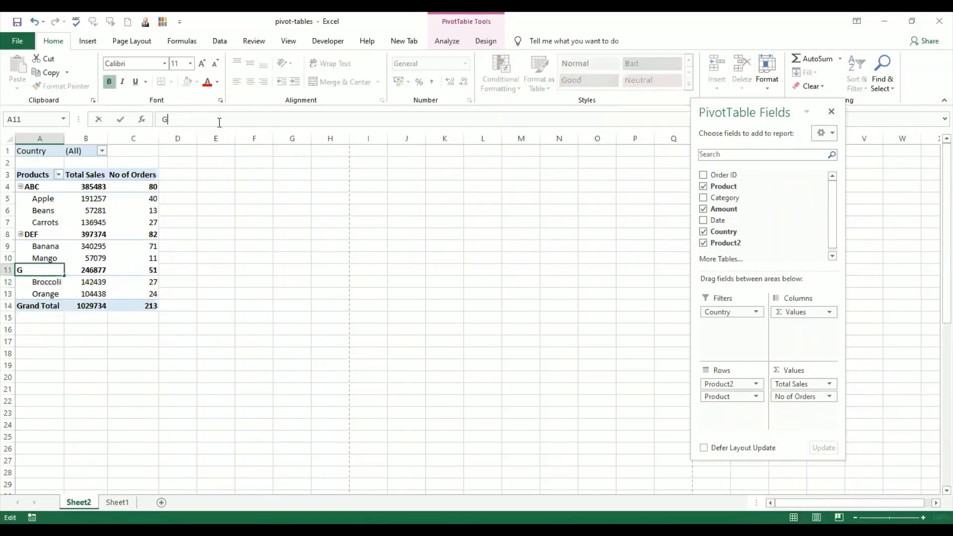
{"action": "type", "text": "HI"}
{"action": "key", "text": "Return"}
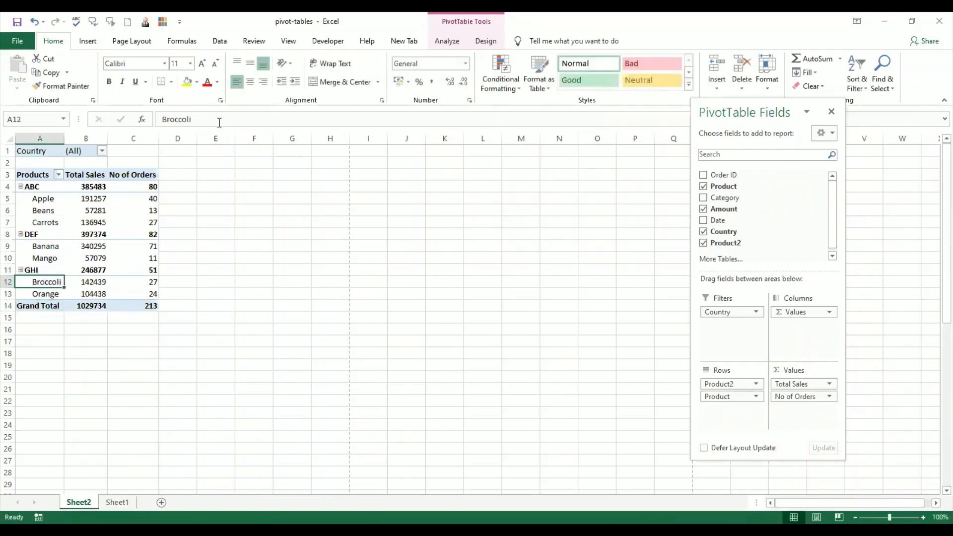
- Collapse the ABC, DEF and GHI groups so that only their group rows show
{"action": "left_click", "coordinate": [21, 187]}
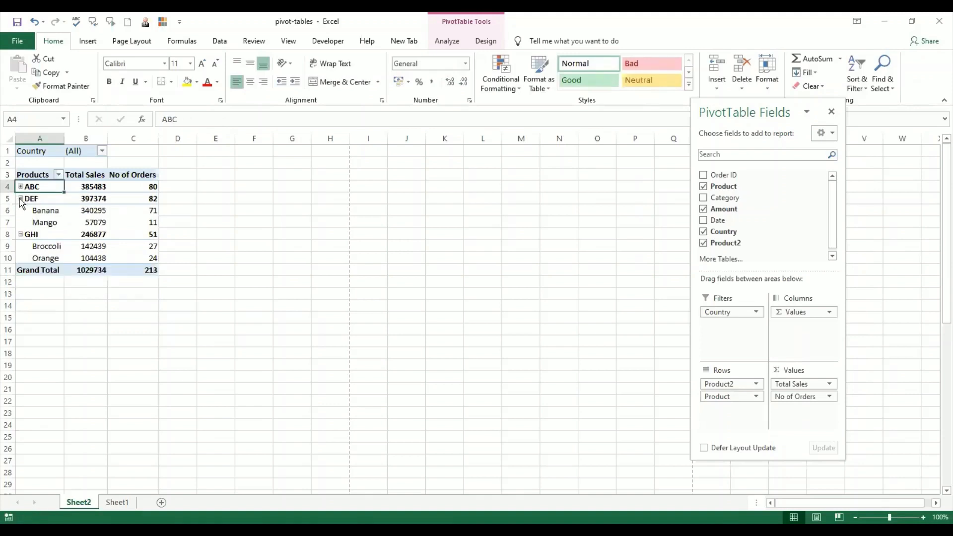
{"action": "left_click", "coordinate": [21, 199]}
{"action": "left_click", "coordinate": [21, 211]}
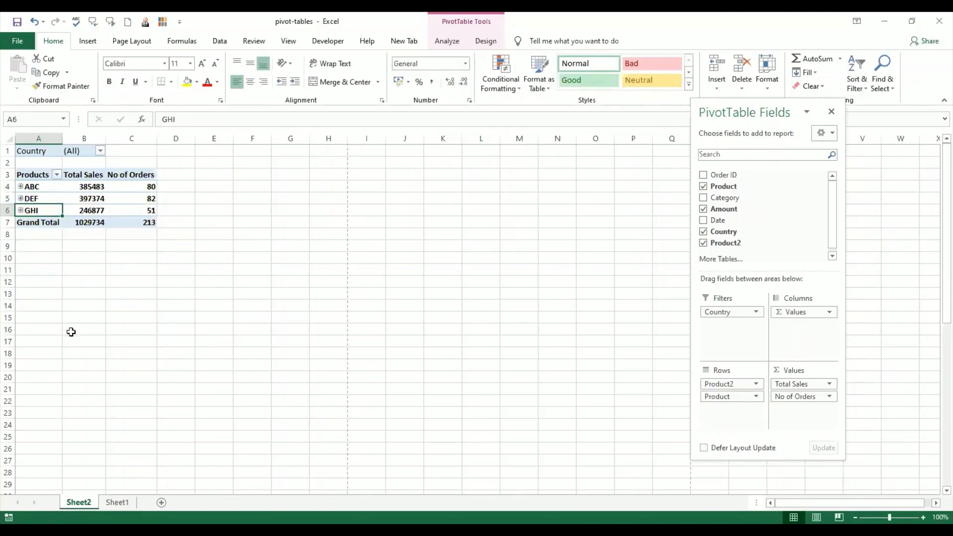
{"action": "left_click", "coordinate": [116, 298]}
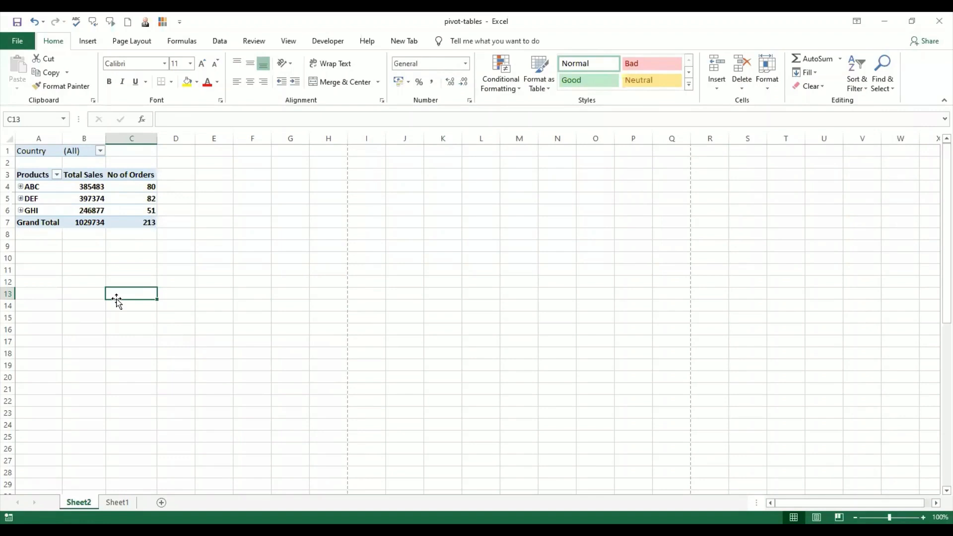
- Expand the ABC, DEF and GHI groups to list their individual products
{"action": "left_click", "coordinate": [21, 187]}
{"action": "left_click", "coordinate": [20, 235]}
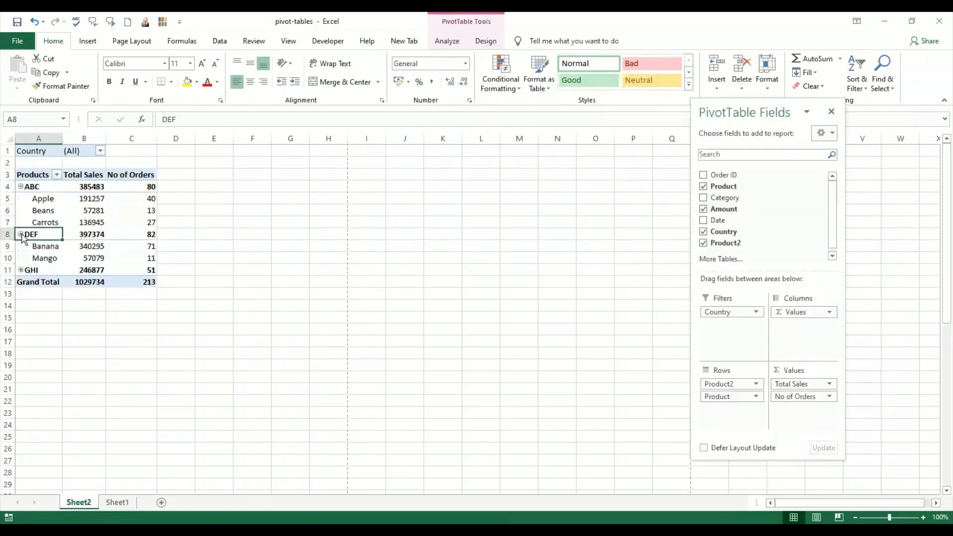
{"action": "left_click", "coordinate": [20, 270]}
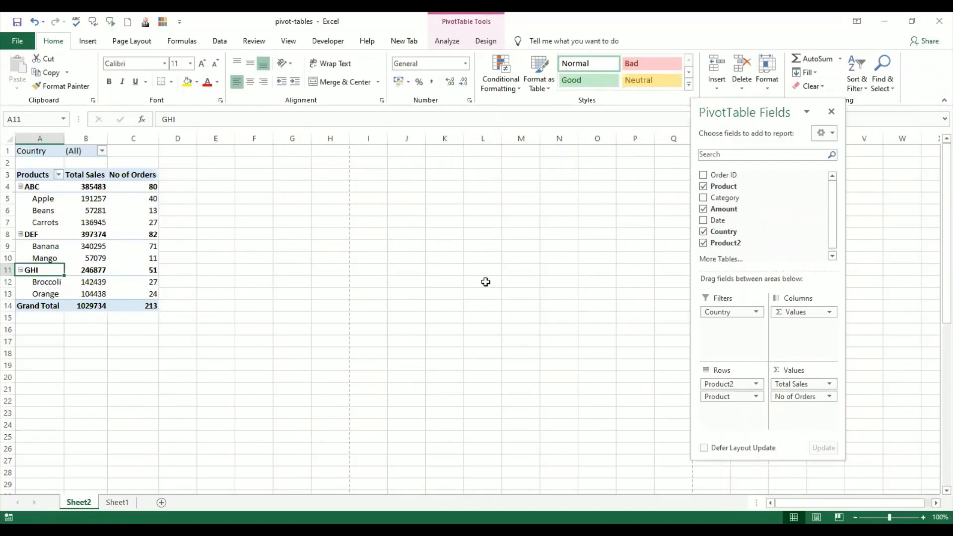
- Move the Country field from the report filter to the pivot table's rows, beneath Product
{"action": "left_click_drag", "start_coordinate": [739, 313], "coordinate": [742, 410]}
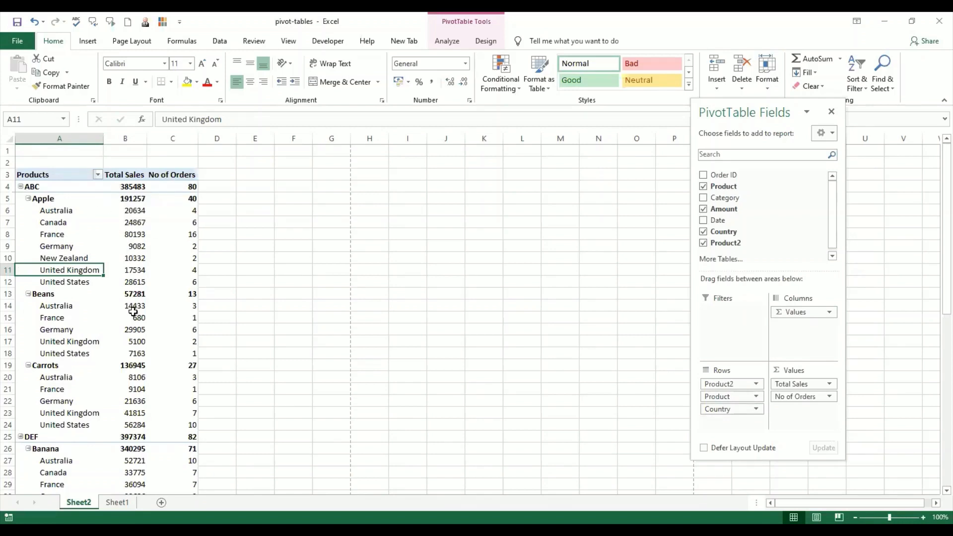
- Examine the country breakdown under each product and group, down to the Grand Total row and back
{"action": "mouse_move", "coordinate": [131, 310]}
{"action": "scroll", "coordinate": [163, 378], "scroll_direction": "down", "scroll_amount": 2}
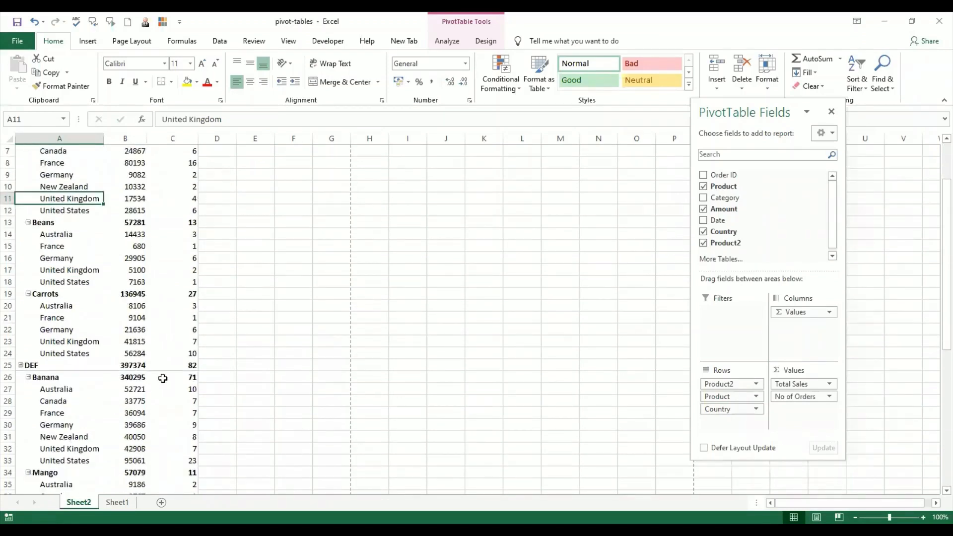
{"action": "scroll", "coordinate": [163, 378], "scroll_direction": "down", "scroll_amount": 5}
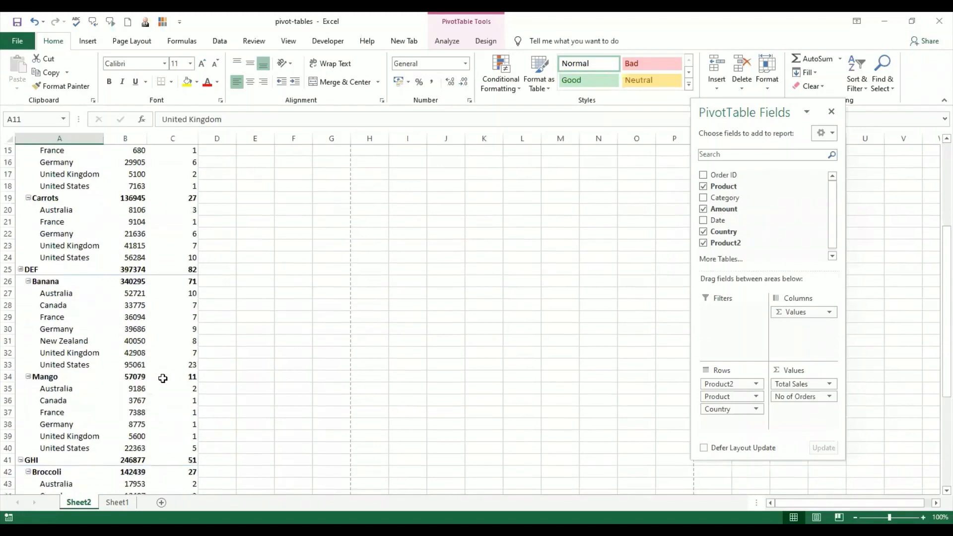
{"action": "scroll", "coordinate": [163, 378], "scroll_direction": "down", "scroll_amount": 3}
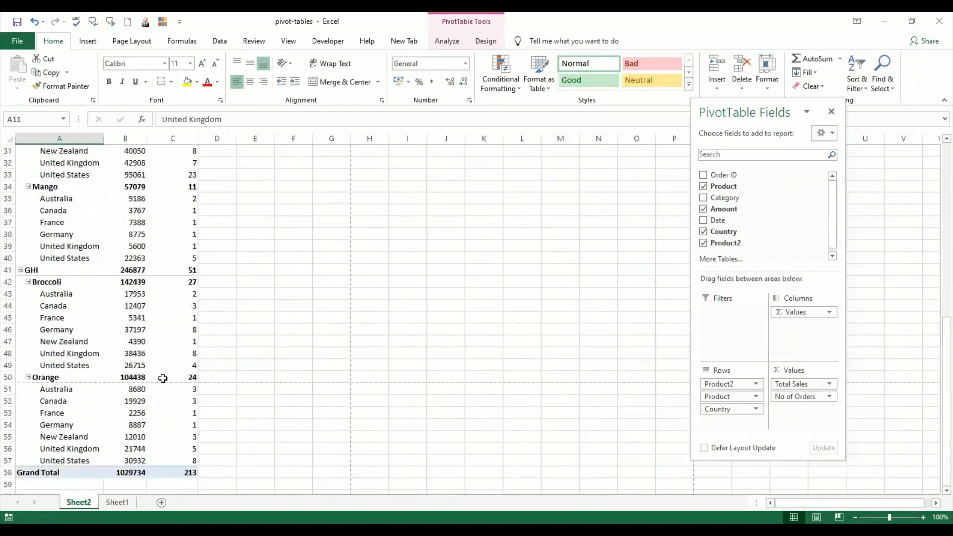
{"action": "scroll", "coordinate": [163, 378], "scroll_direction": "down", "scroll_amount": 1}
{"action": "scroll", "coordinate": [163, 378], "scroll_direction": "up", "scroll_amount": 4}
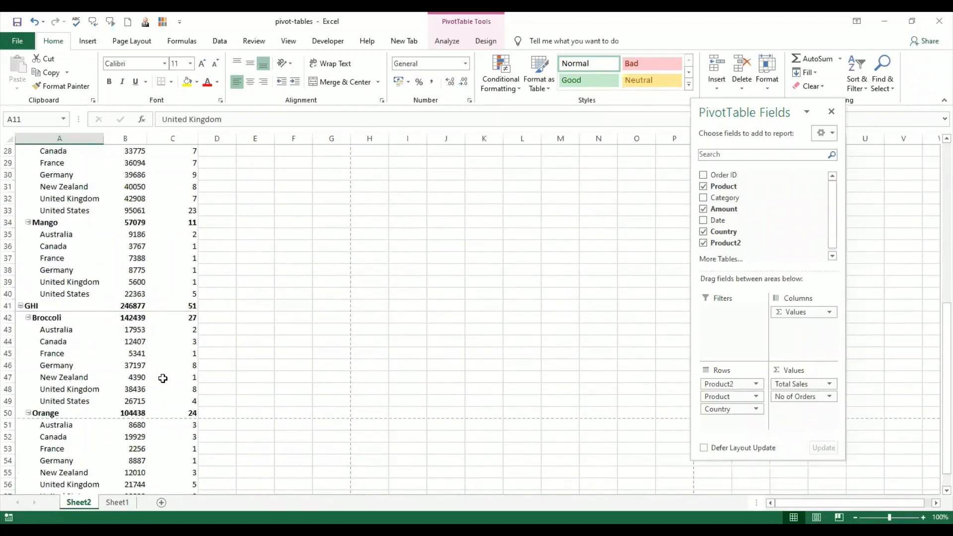
{"action": "scroll", "coordinate": [162, 378], "scroll_direction": "up", "scroll_amount": 7}
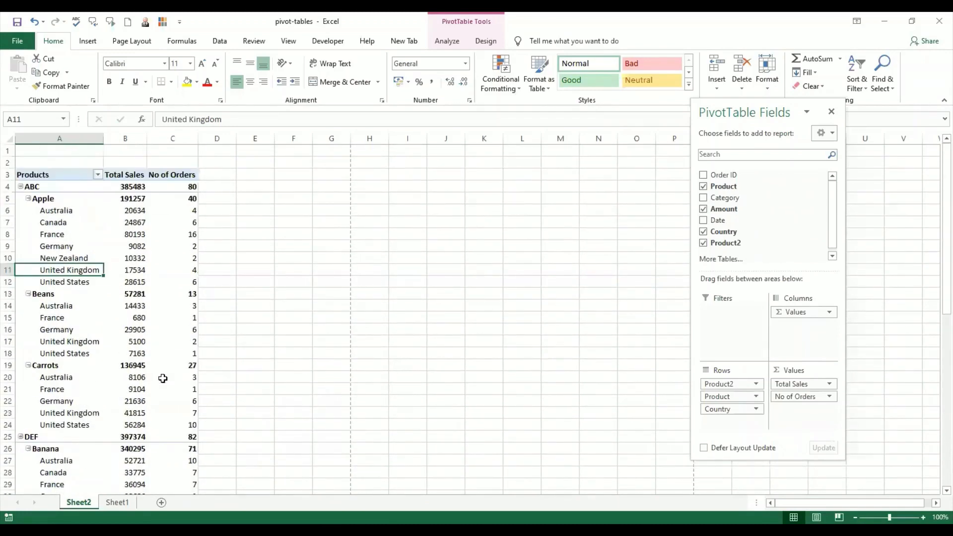
{"action": "mouse_move", "coordinate": [163, 378]}
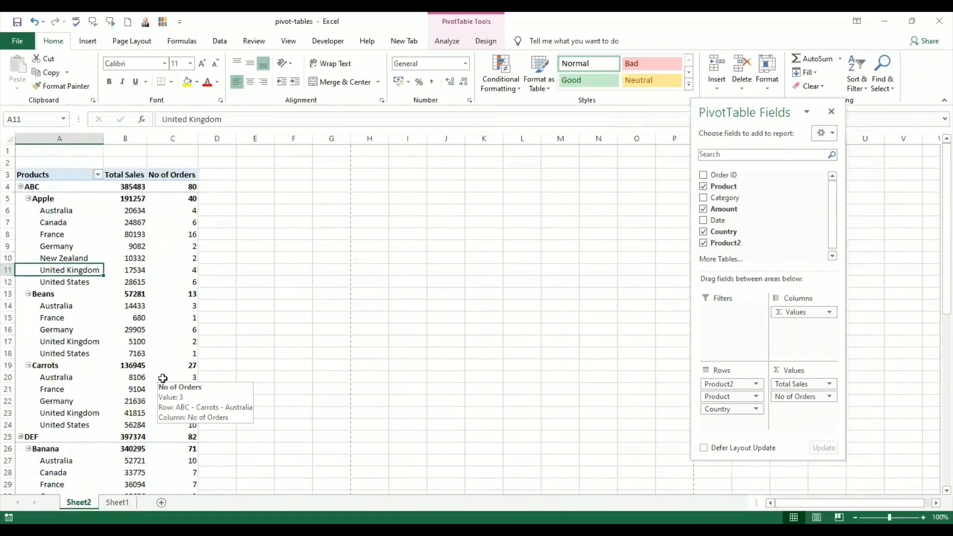
{"action": "left_click", "coordinate": [51, 294]}
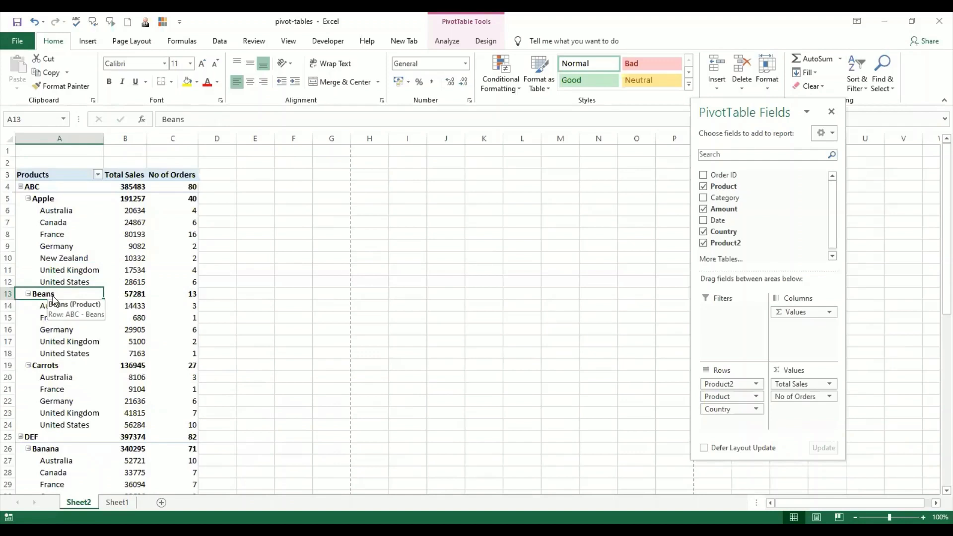
{"action": "right_click", "coordinate": [53, 297]}
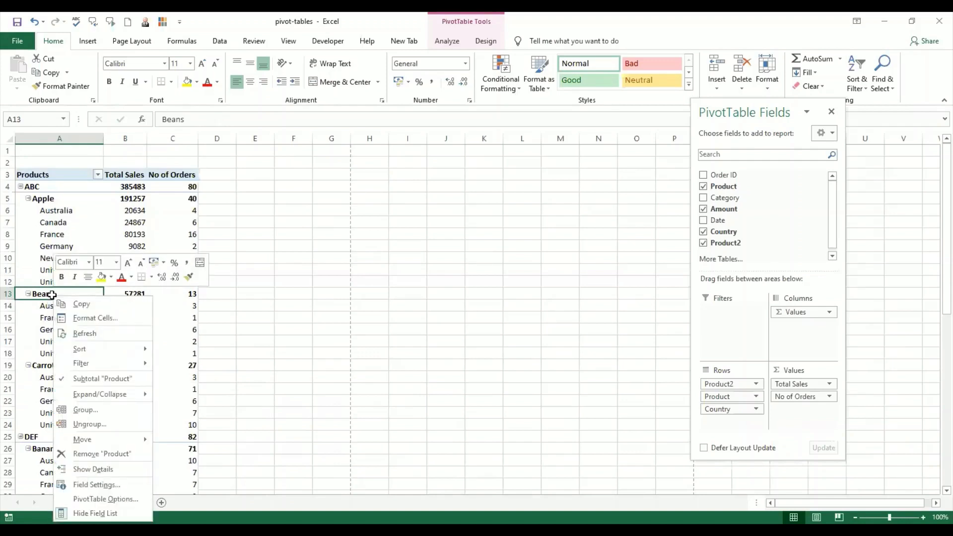
{"action": "left_click", "coordinate": [52, 295]}
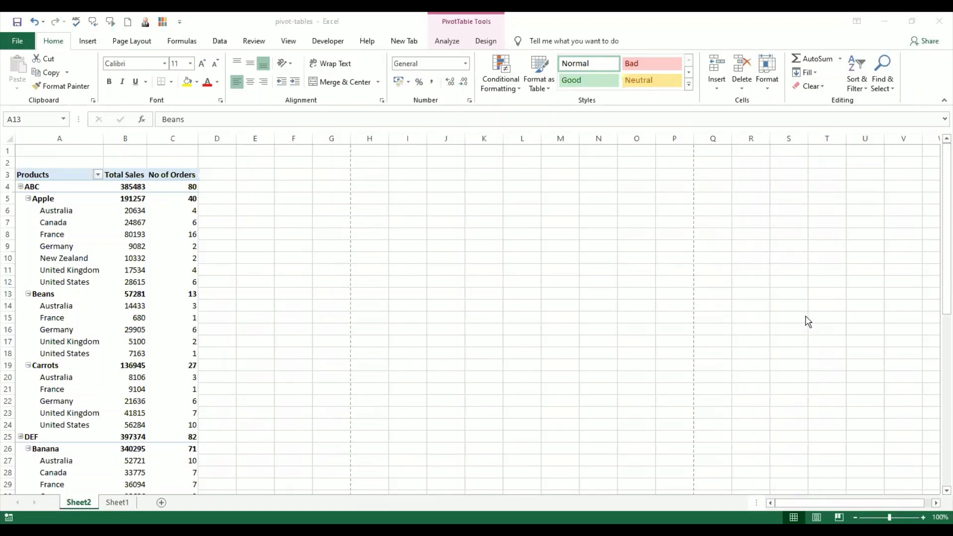
{"action": "left_click", "coordinate": [75, 238]}
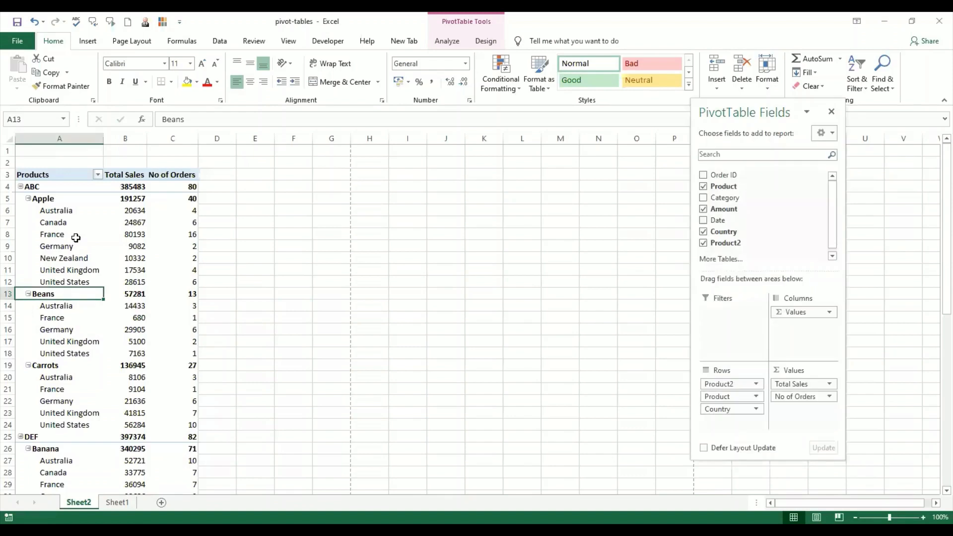
{"action": "left_click", "coordinate": [75, 248]}
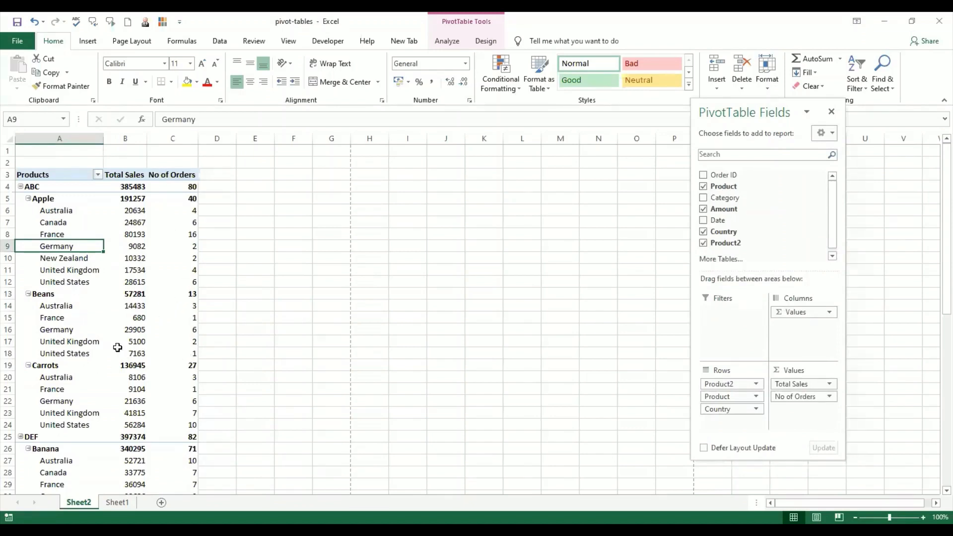
{"action": "left_click", "coordinate": [50, 296]}
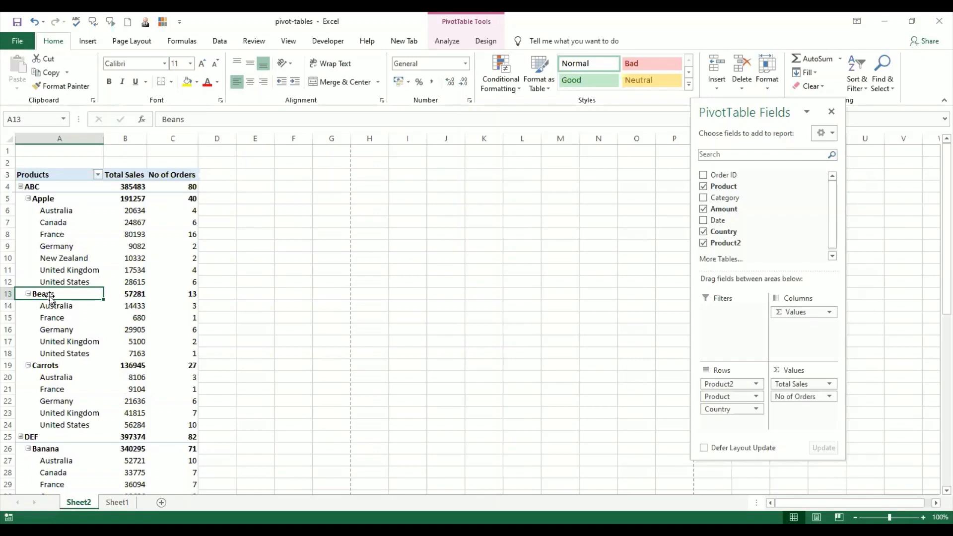
{"action": "right_click", "coordinate": [81, 299]}
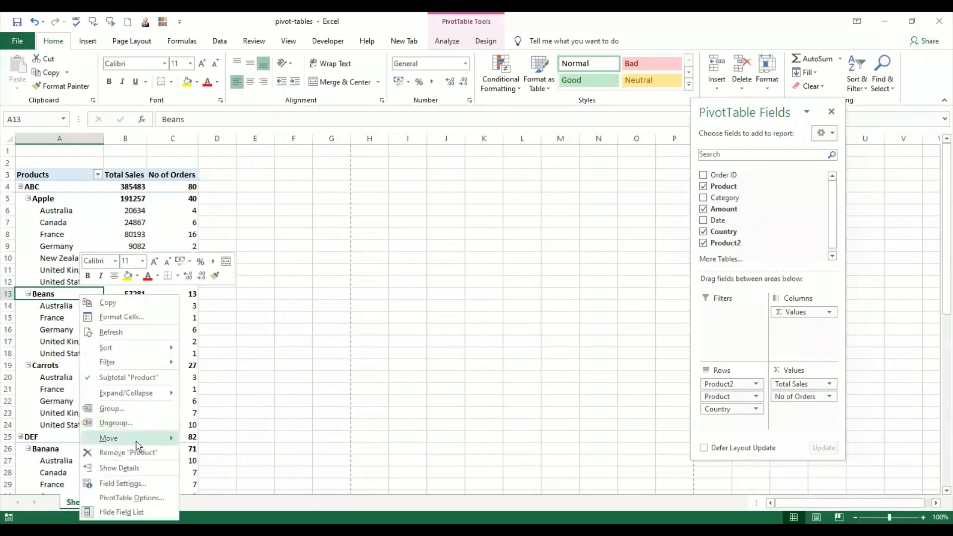
{"action": "mouse_move", "coordinate": [136, 441]}
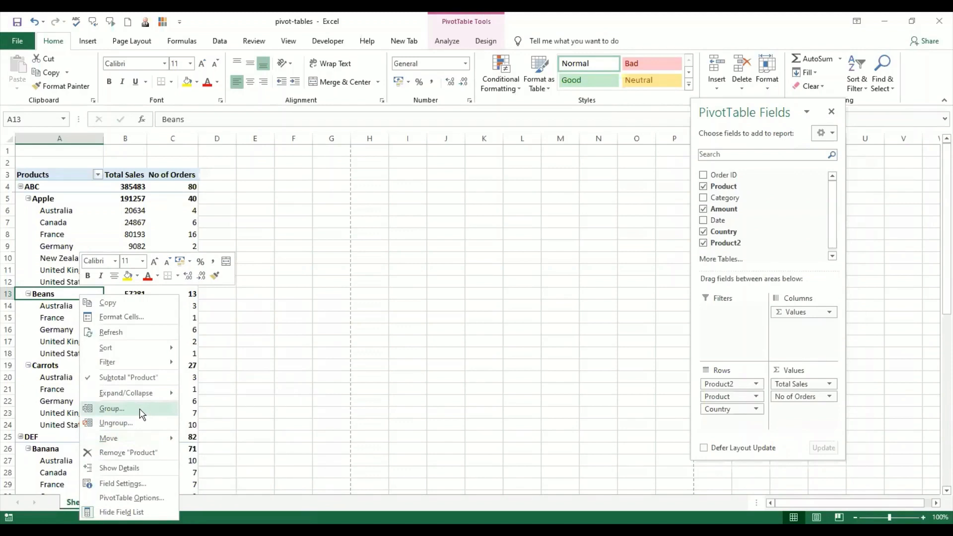
{"action": "left_click", "coordinate": [43, 291]}
- Collapse the Beans and Carrots items in the ABC group and try to move Beans further down the rows
{"action": "left_click", "coordinate": [28, 294]}
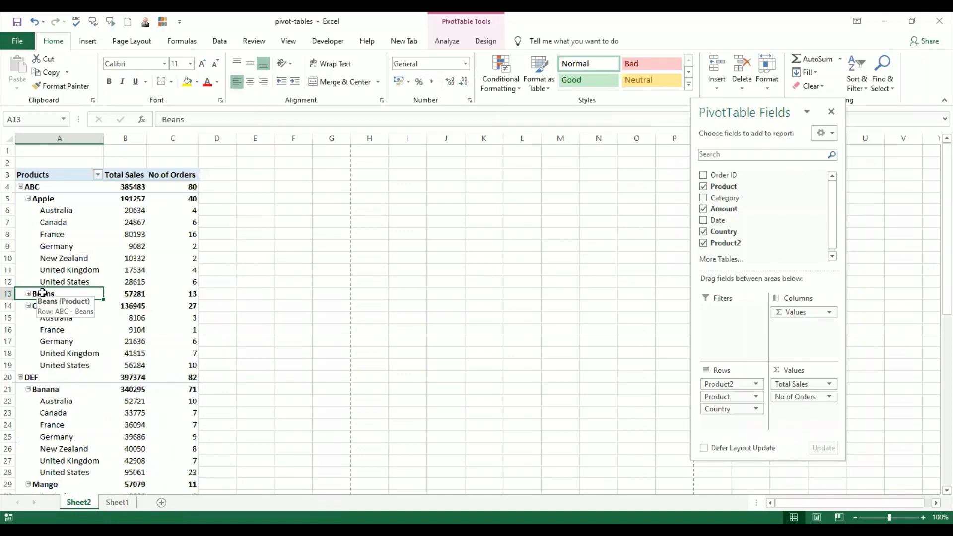
{"action": "left_click_drag", "start_coordinate": [42, 293], "coordinate": [51, 337]}
{"action": "left_click", "coordinate": [51, 336]}
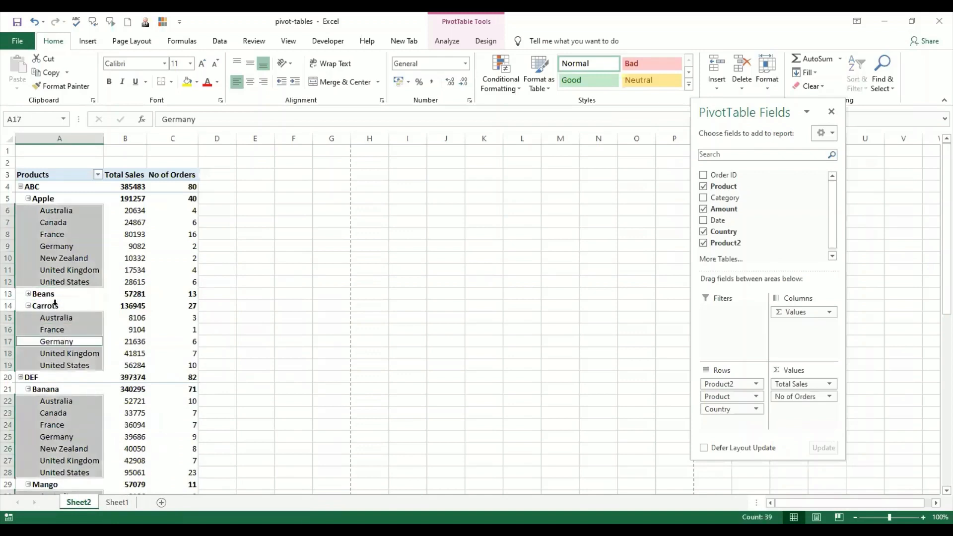
{"action": "left_click", "coordinate": [29, 294]}
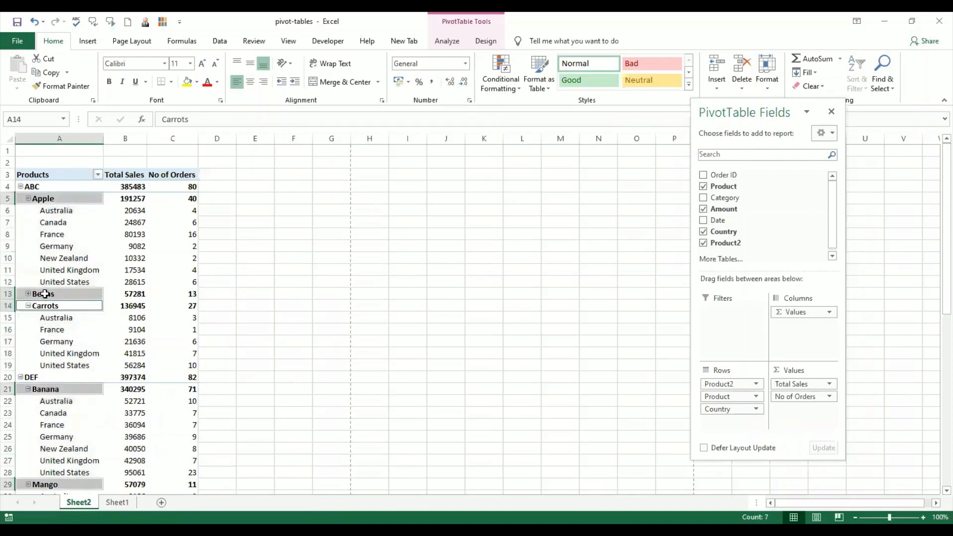
{"action": "left_click", "coordinate": [28, 294]}
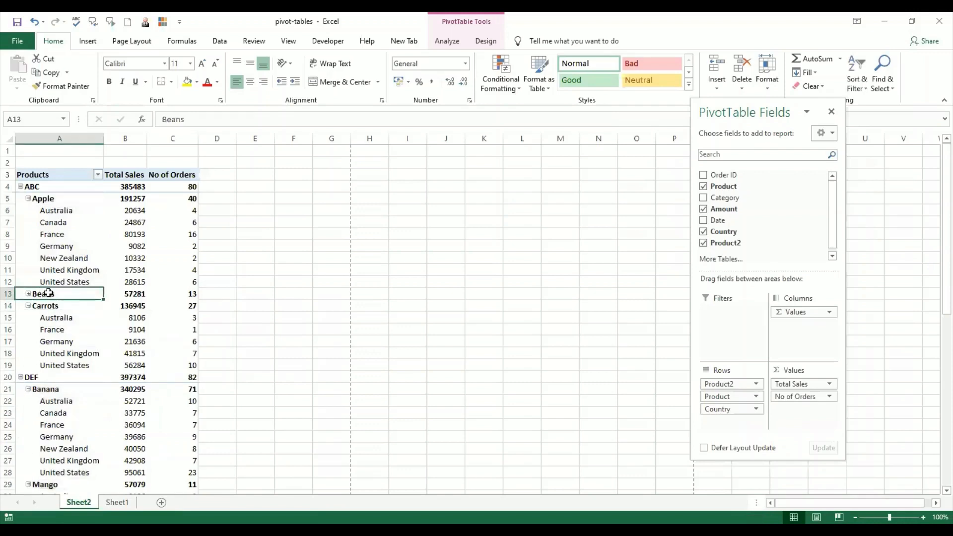
{"action": "left_click_drag", "start_coordinate": [48, 292], "coordinate": [55, 353]}
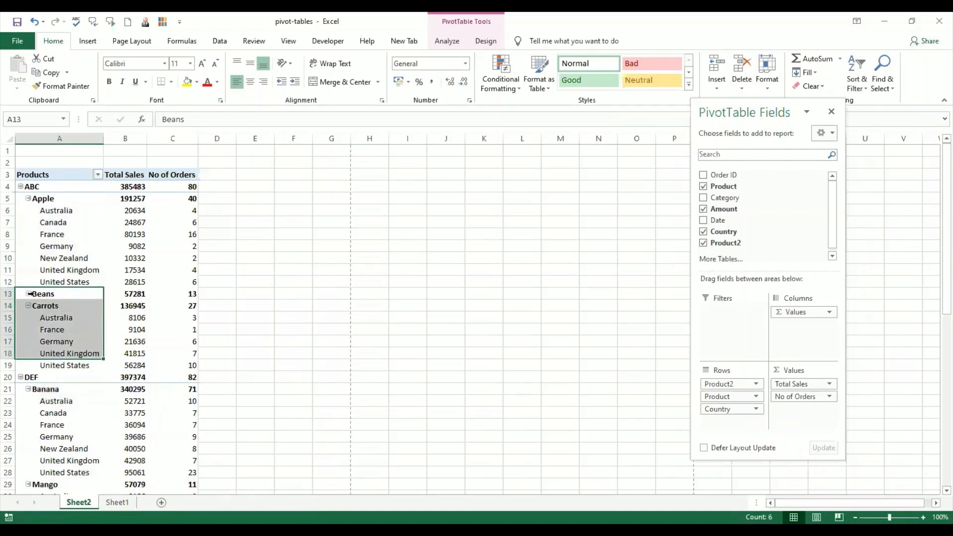
{"action": "left_click", "coordinate": [28, 305]}
- Remove the Product field from the pivot table, leaving the product groups broken down by country
{"action": "left_click", "coordinate": [70, 293]}
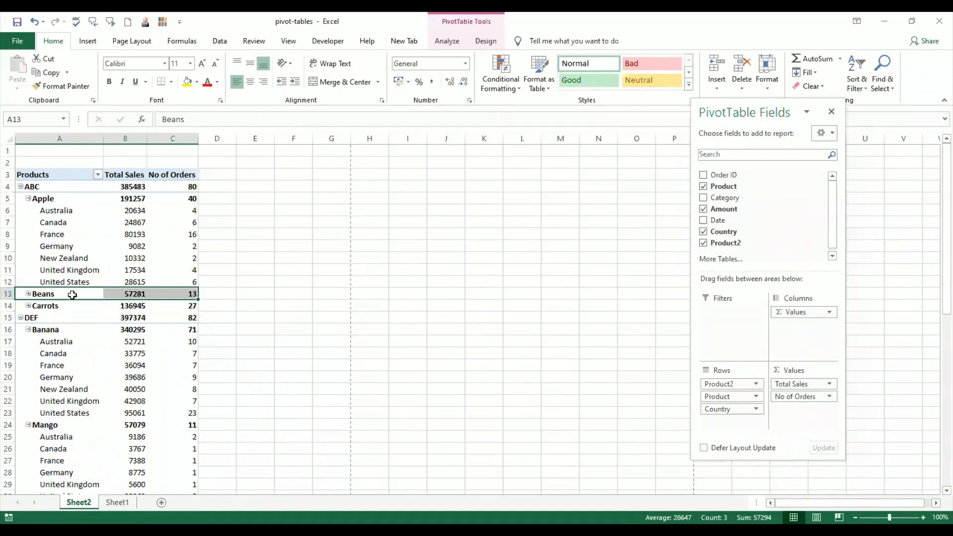
{"action": "right_click", "coordinate": [72, 296]}
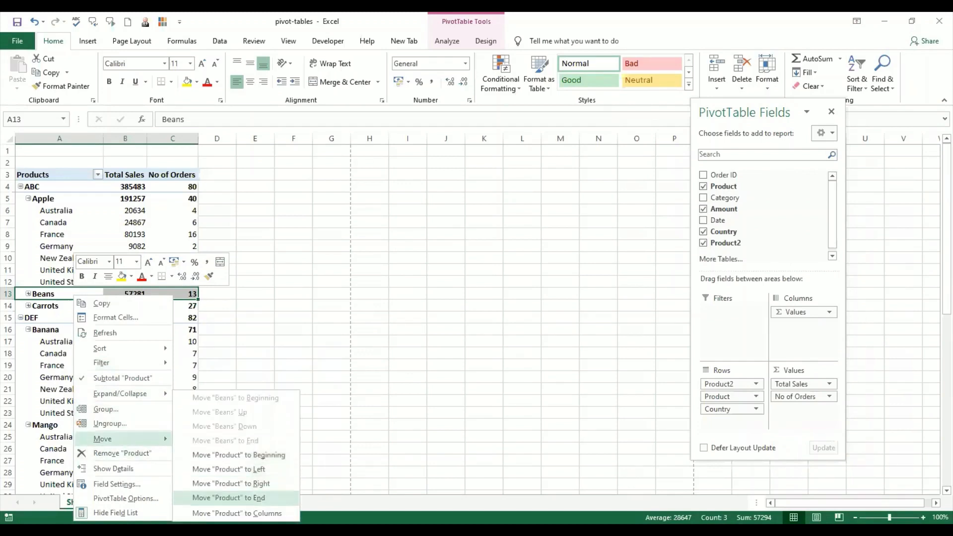
{"action": "key", "text": "Down"}
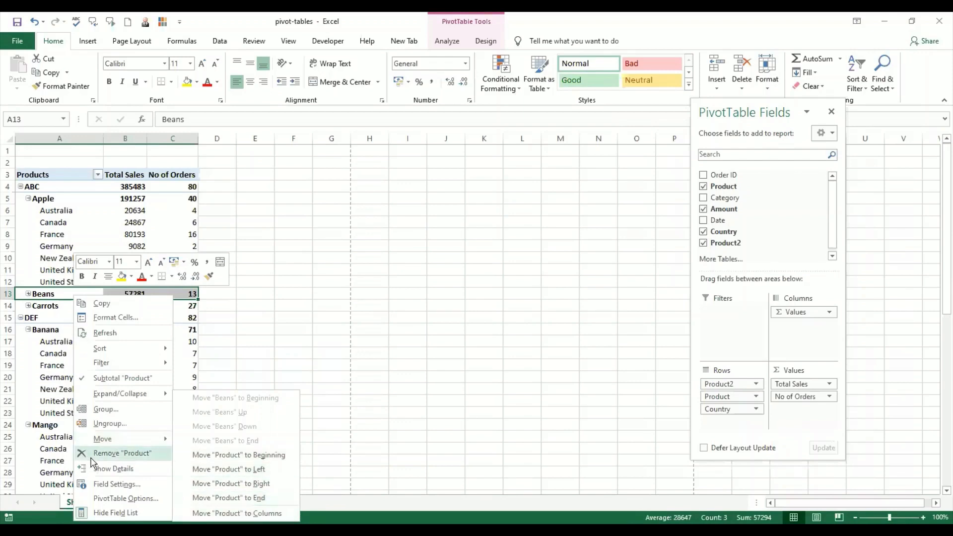
{"action": "key", "text": "Return"}
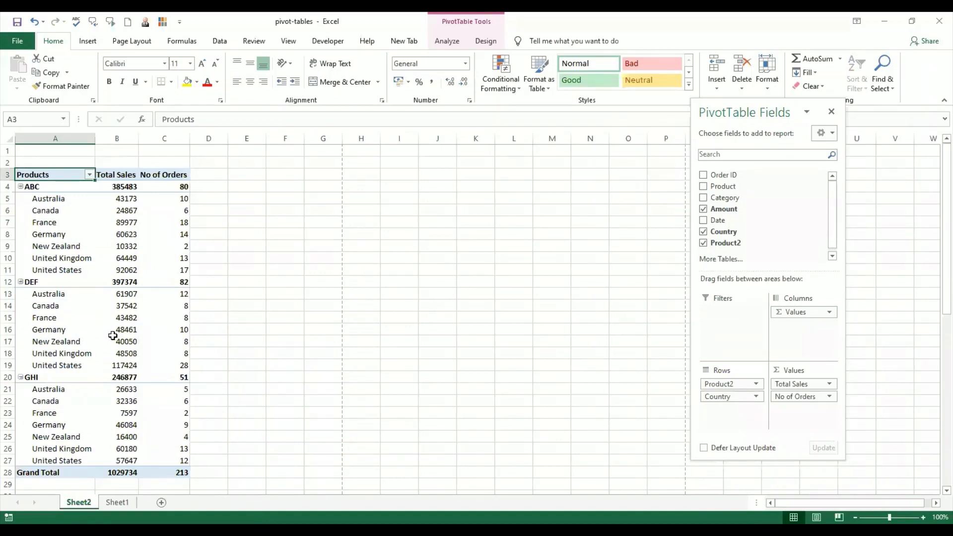
{"action": "mouse_move", "coordinate": [112, 336]}
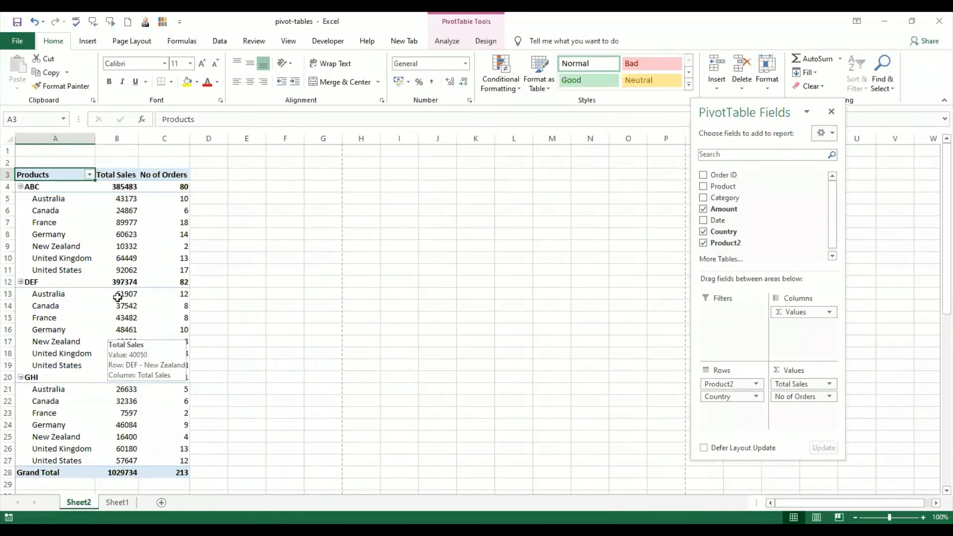
{"action": "mouse_move", "coordinate": [118, 297]}
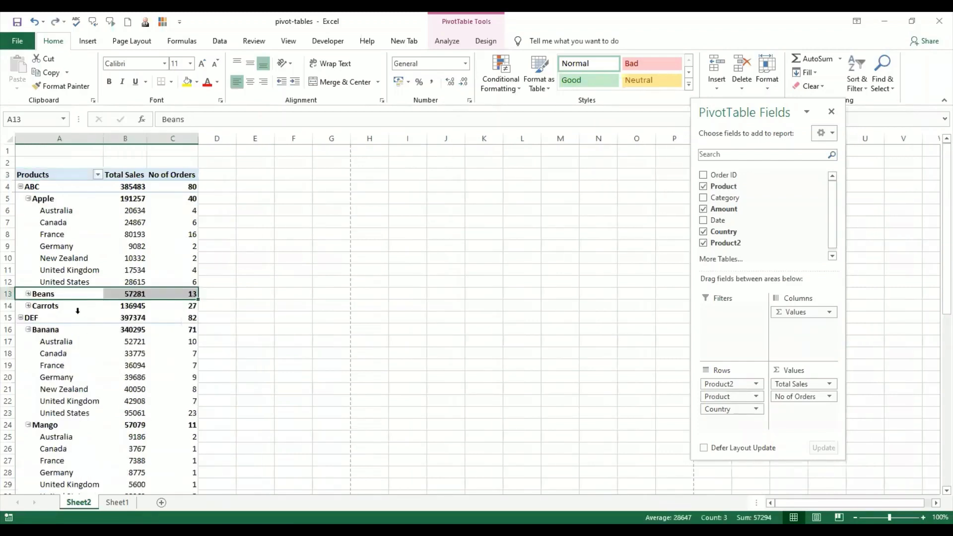
{"action": "left_click", "coordinate": [77, 314]}
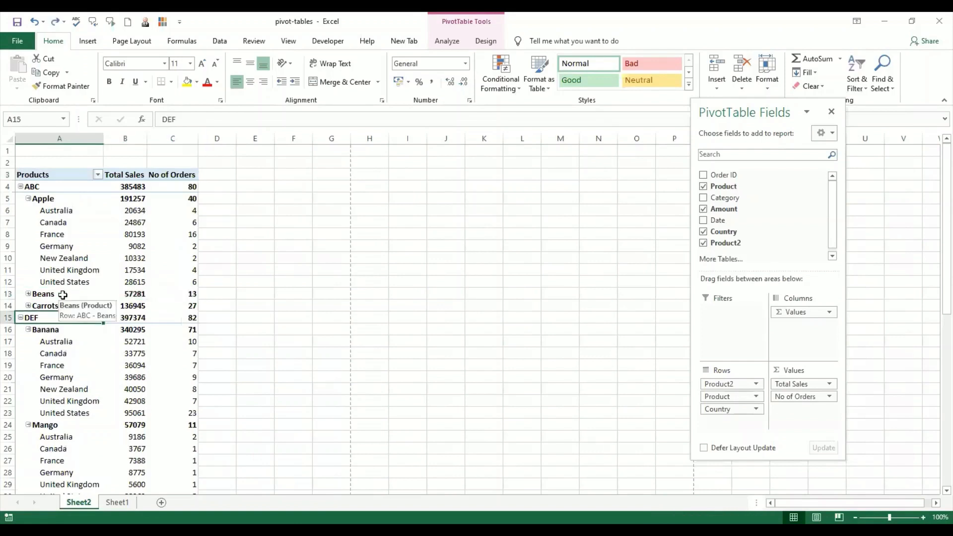
{"action": "right_click", "coordinate": [63, 295]}
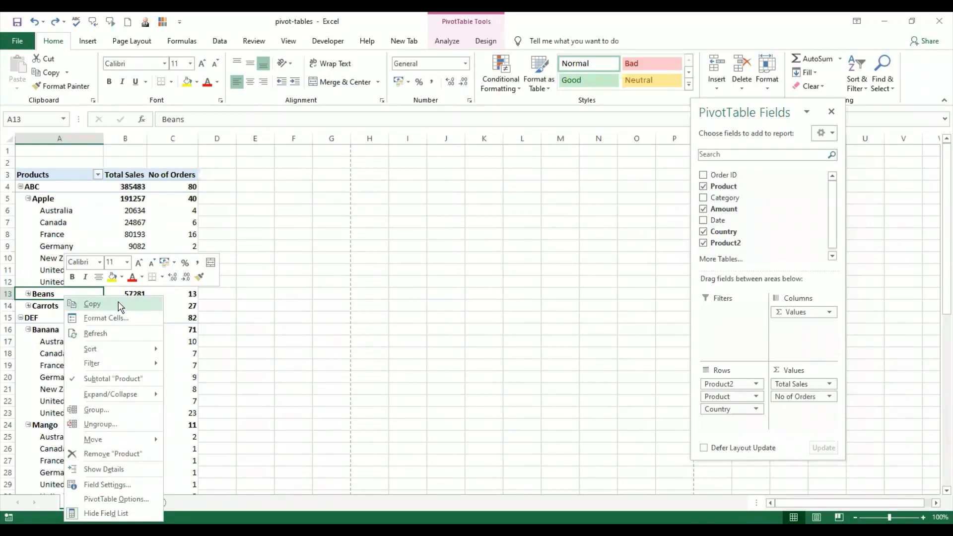
{"action": "left_click", "coordinate": [44, 297]}
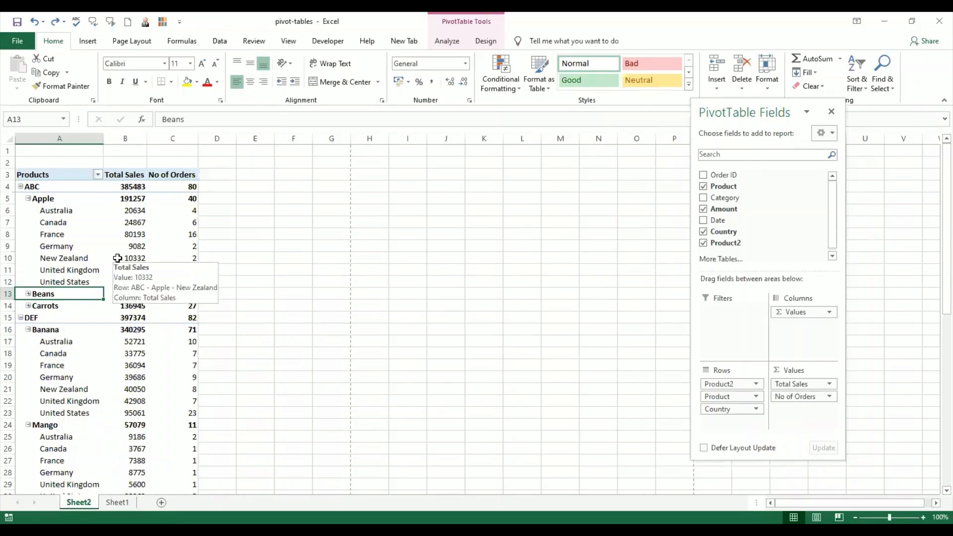
{"action": "right_click", "coordinate": [52, 295]}
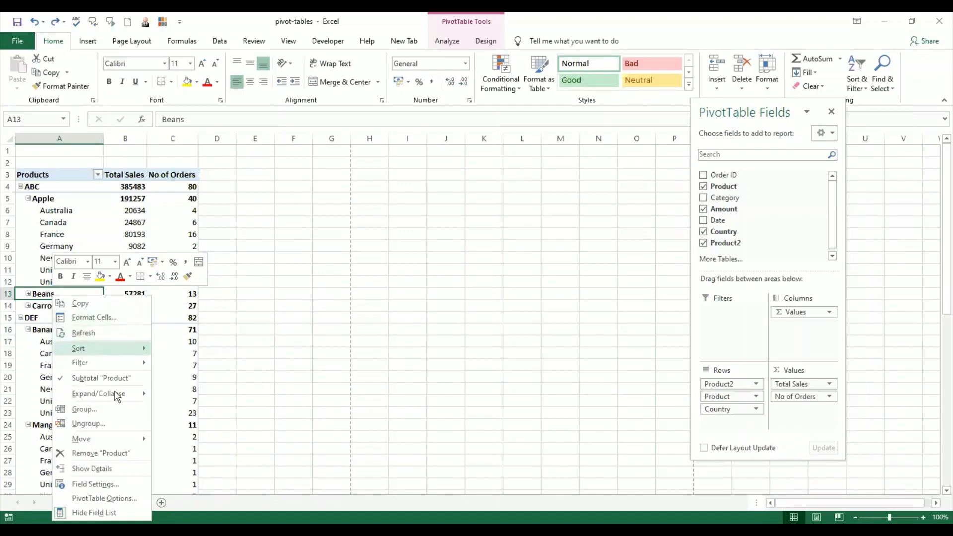
{"action": "mouse_move", "coordinate": [117, 396]}
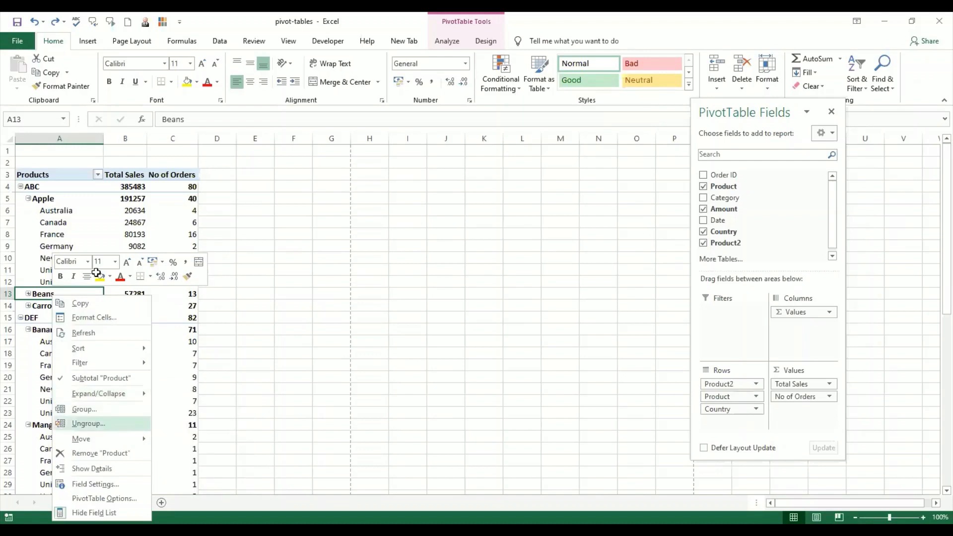
{"action": "key", "text": "Escape"}
- Collapse the Apple item in the ABC group
{"action": "left_click", "coordinate": [60, 318]}
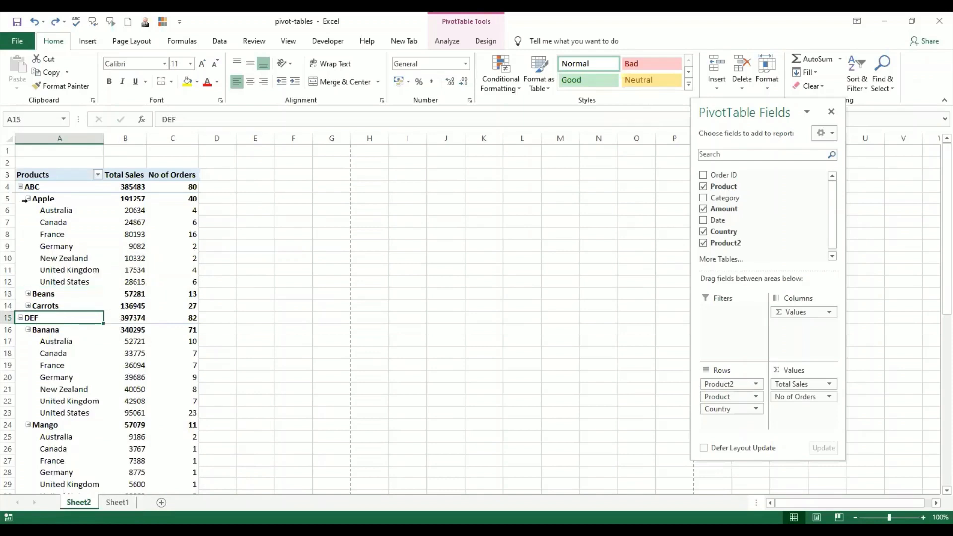
{"action": "left_click", "coordinate": [28, 198]}
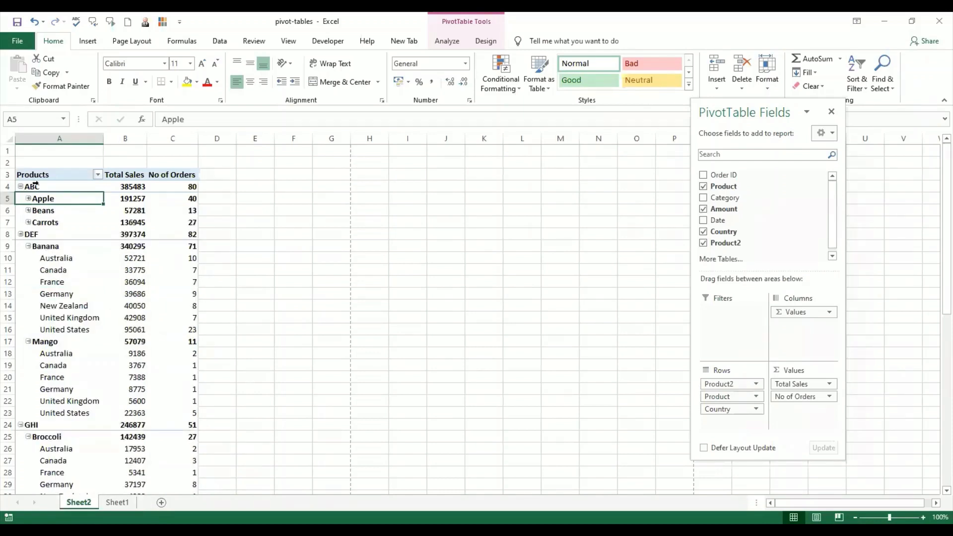
- Review the layout and format, totals and filters, display and printing settings in the PivotTable options without changing anything
{"action": "left_click", "coordinate": [41, 186]}
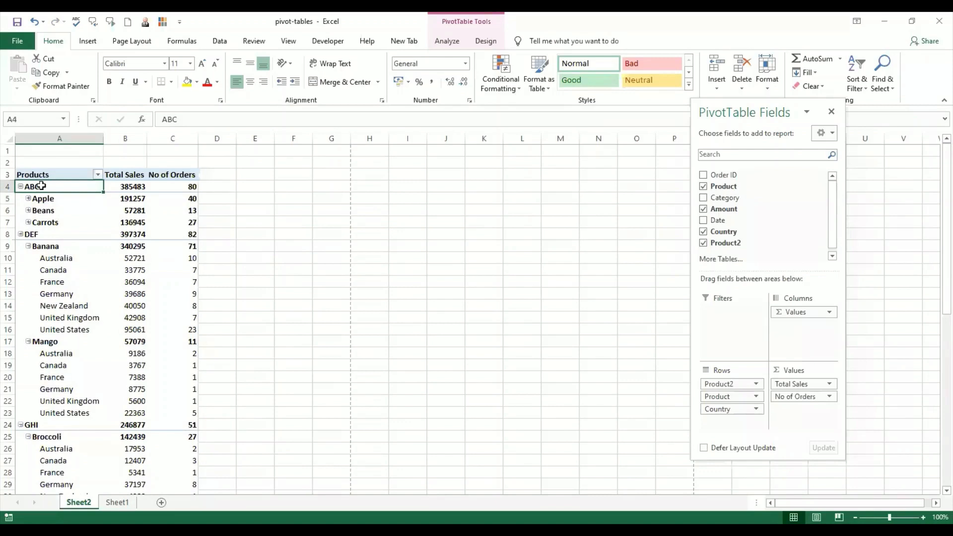
{"action": "right_click", "coordinate": [42, 186]}
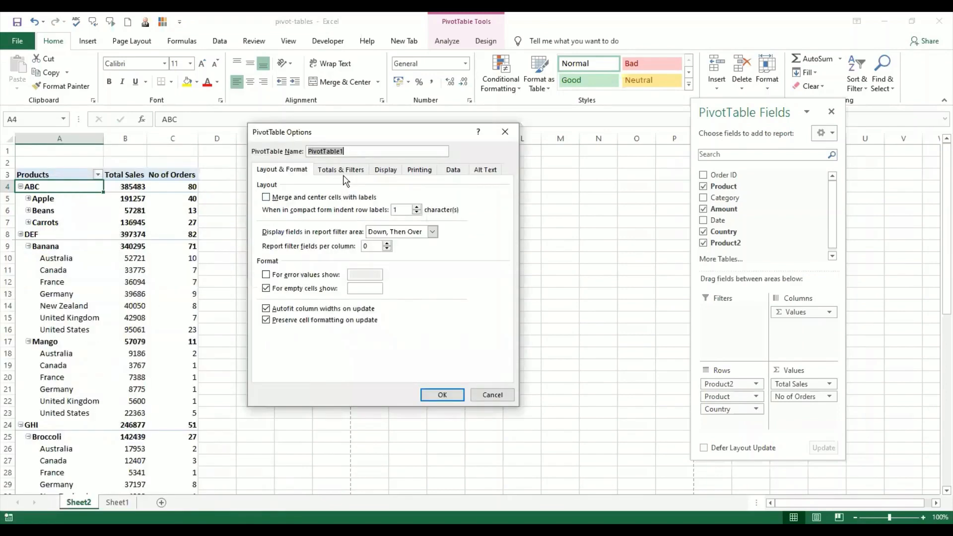
{"action": "left_click", "coordinate": [345, 171]}
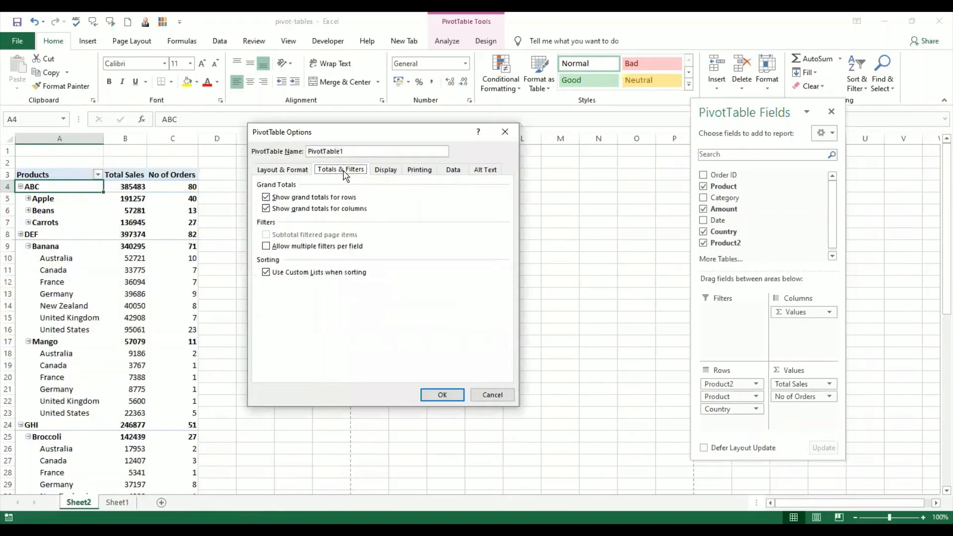
{"action": "left_click", "coordinate": [389, 172]}
{"action": "left_click", "coordinate": [418, 172]}
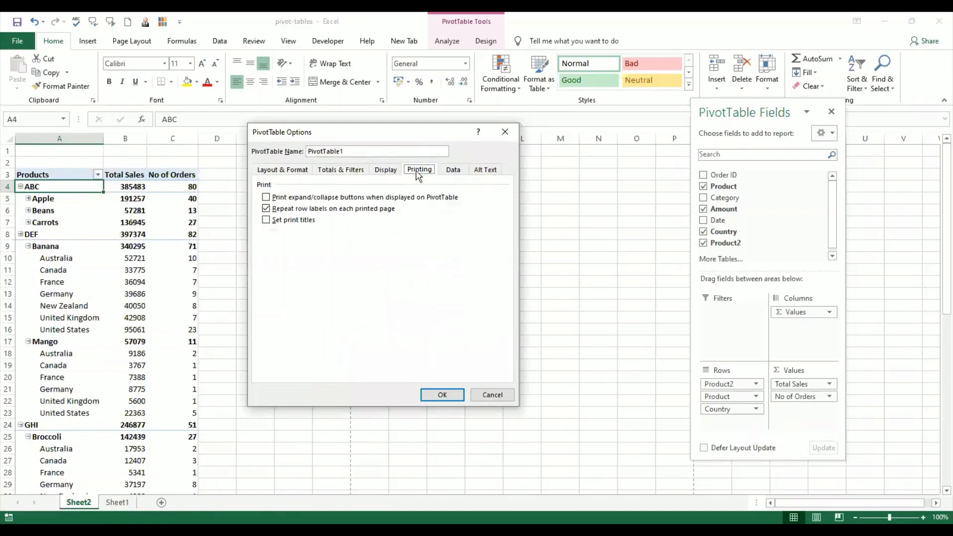
{"action": "left_click", "coordinate": [295, 171]}
{"action": "left_click", "coordinate": [491, 395]}
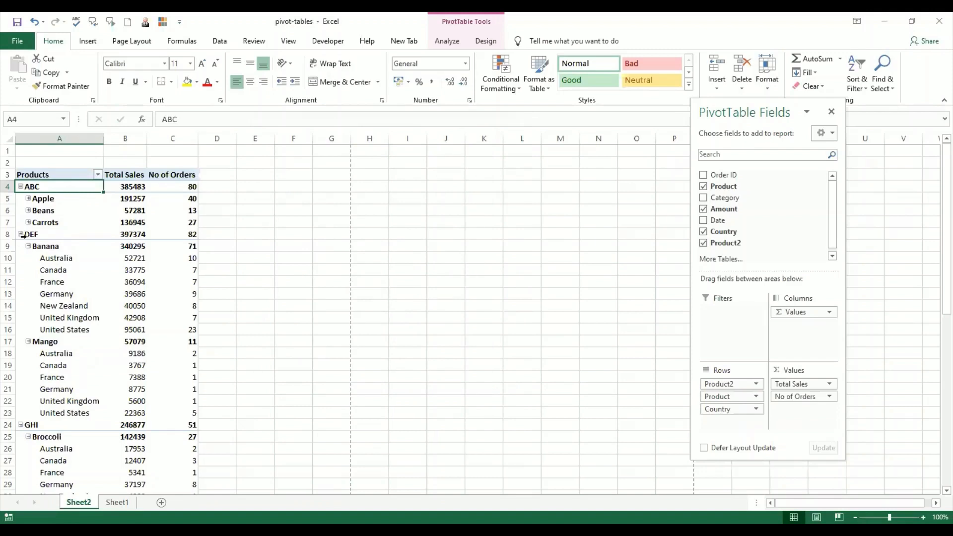
- Collapse the DEF and GHI groups and move Apple below Carrots within the ABC group
{"action": "left_click", "coordinate": [21, 235]}
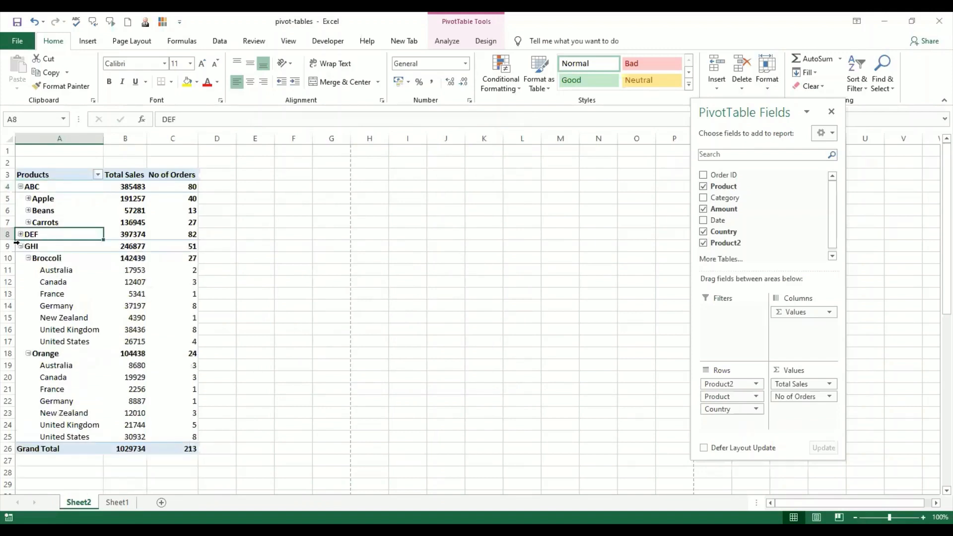
{"action": "left_click", "coordinate": [21, 246]}
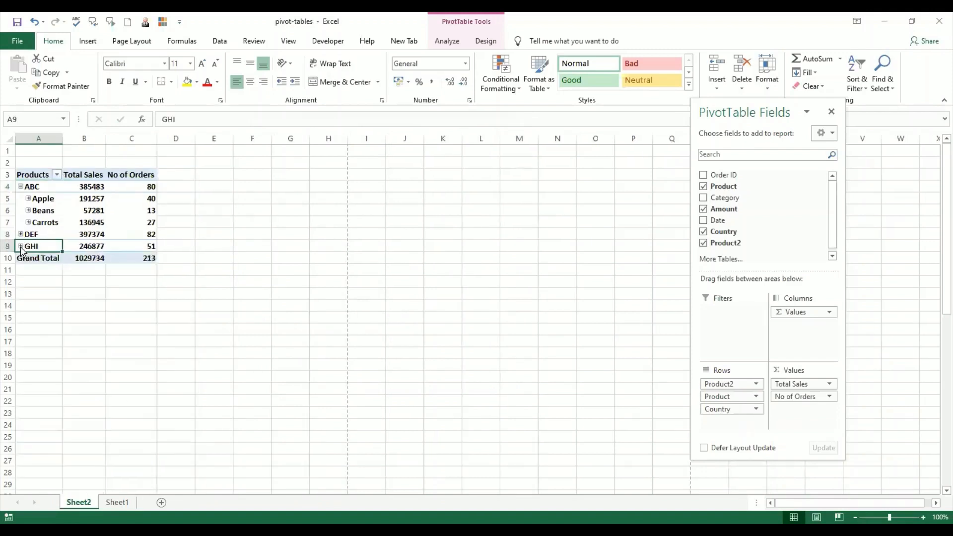
{"action": "left_click", "coordinate": [42, 200]}
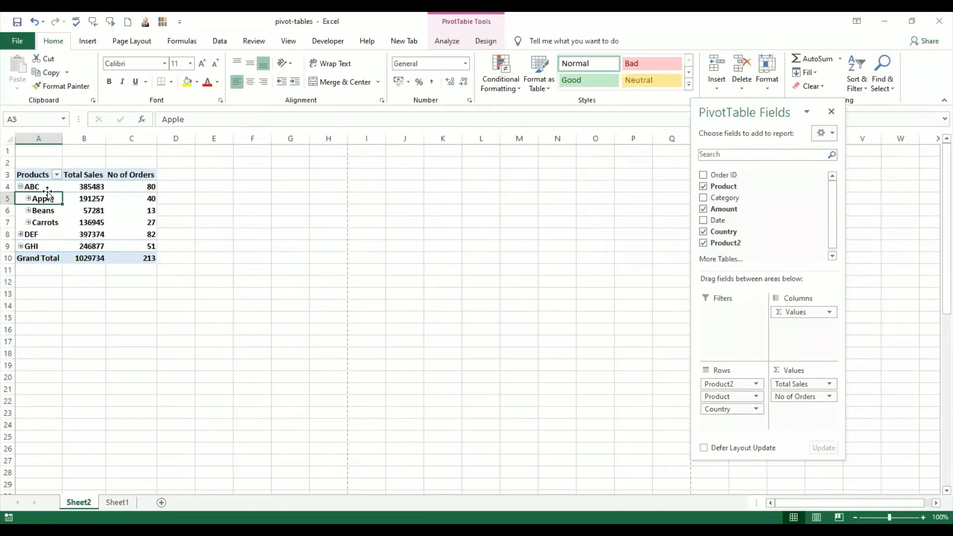
{"action": "left_click_drag", "start_coordinate": [47, 191], "coordinate": [48, 229]}
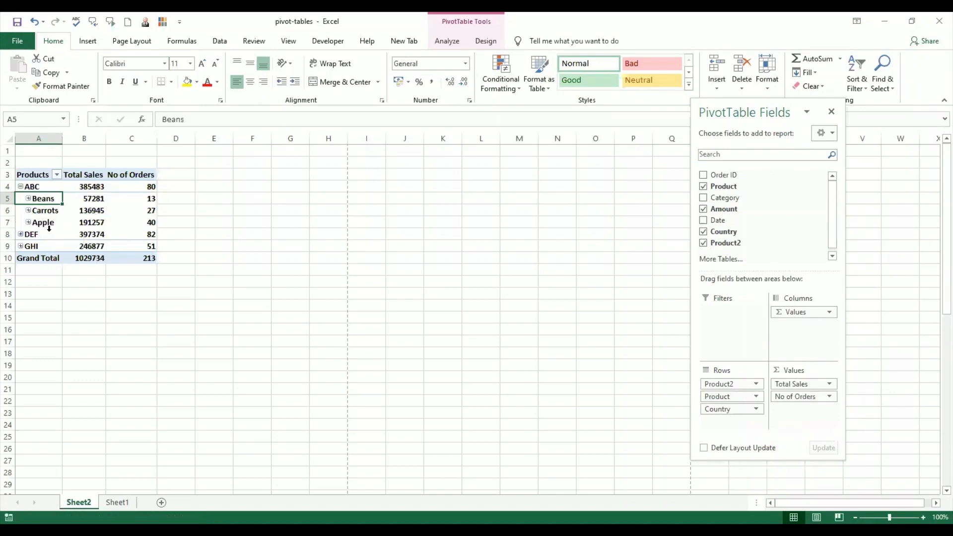
- Expand the DEF group and try to move Beans from the ABC group down into the DEF group
{"action": "left_click", "coordinate": [21, 234]}
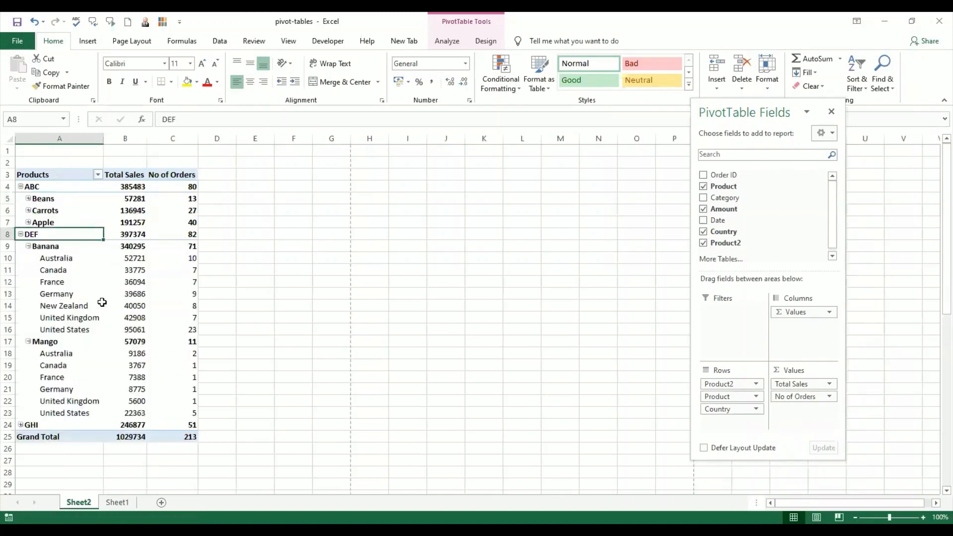
{"action": "left_click", "coordinate": [52, 201]}
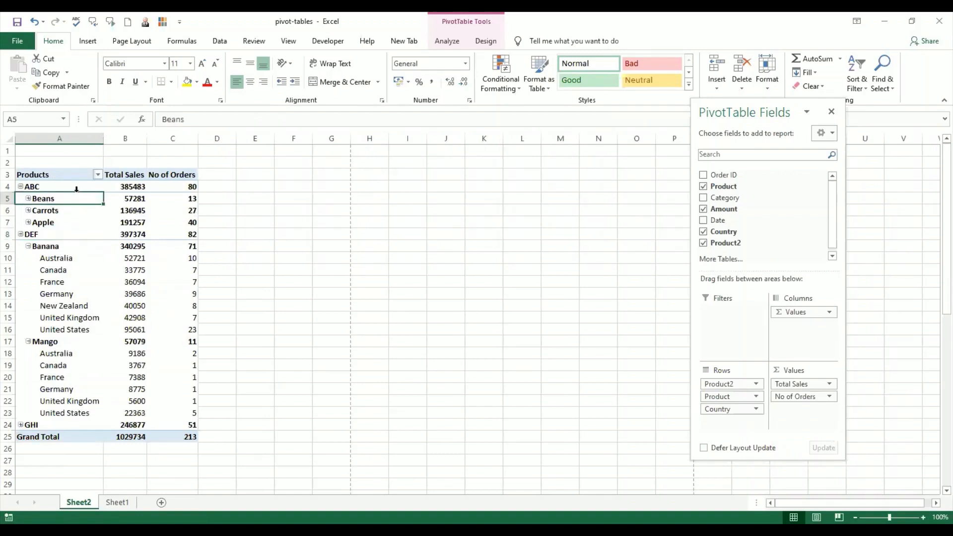
{"action": "left_click_drag", "start_coordinate": [78, 192], "coordinate": [81, 356]}
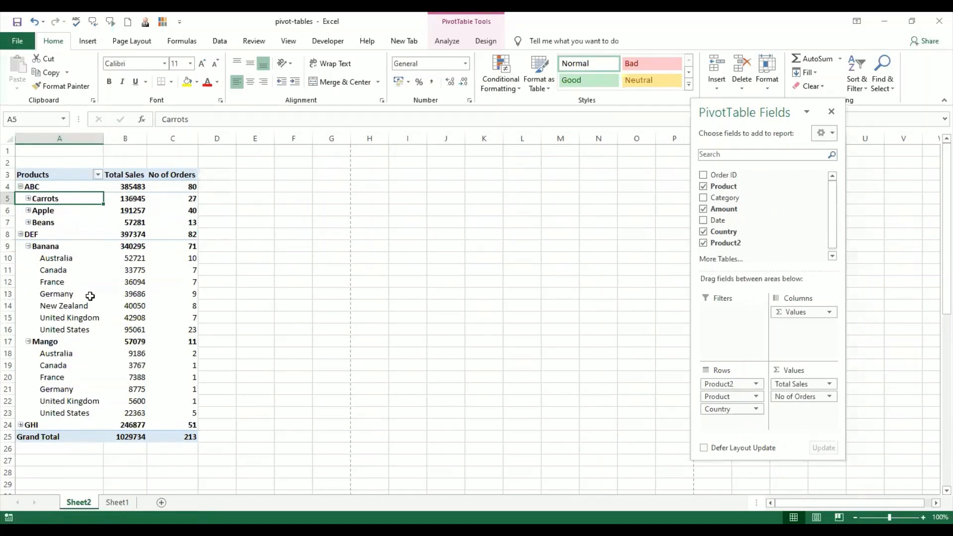
- Ungroup the ABC, DEF and GHI product groups so only the individual products are listed in the rows
{"action": "left_click", "coordinate": [81, 191]}
{"action": "left_click", "coordinate": [82, 212]}
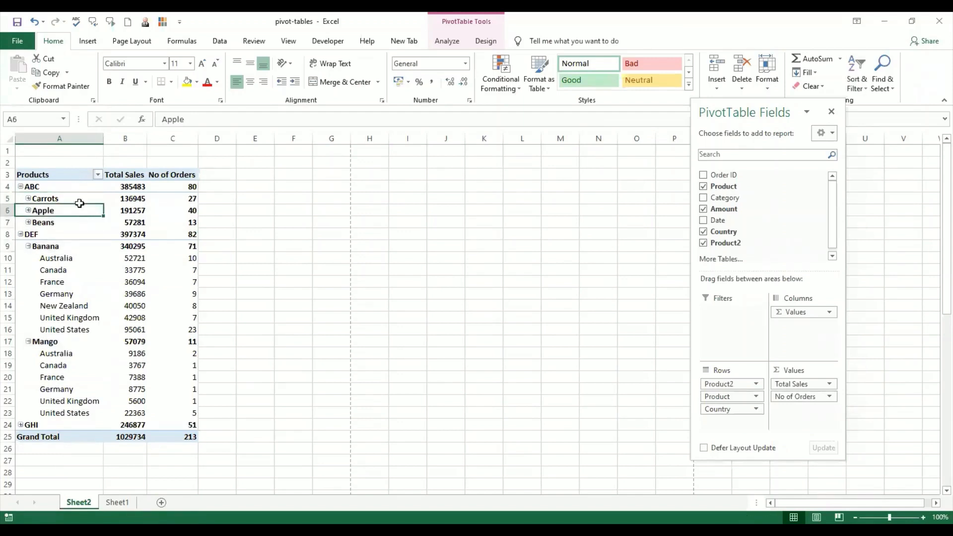
{"action": "left_click", "coordinate": [69, 199]}
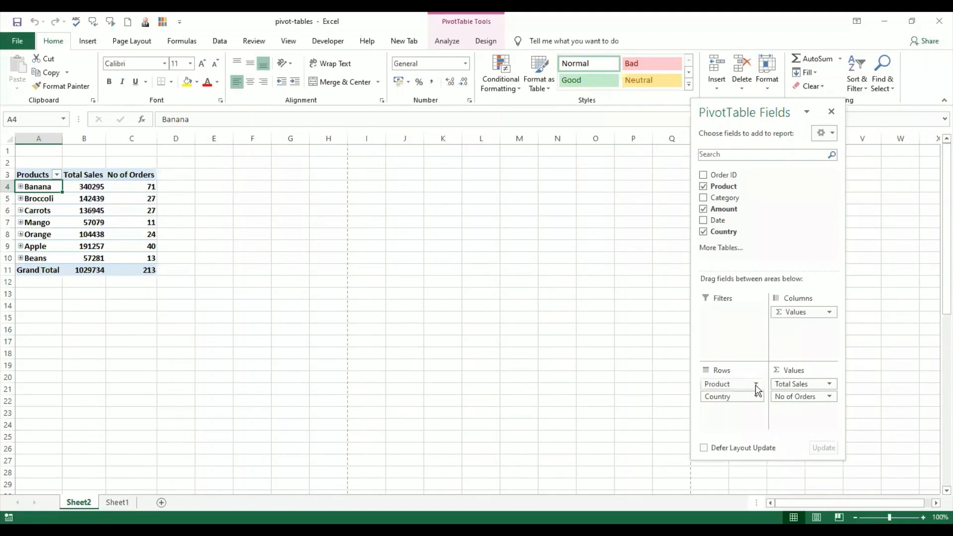
- Remove the Product field from the rows and move the Country field to the report filter
{"action": "left_click", "coordinate": [756, 388]}
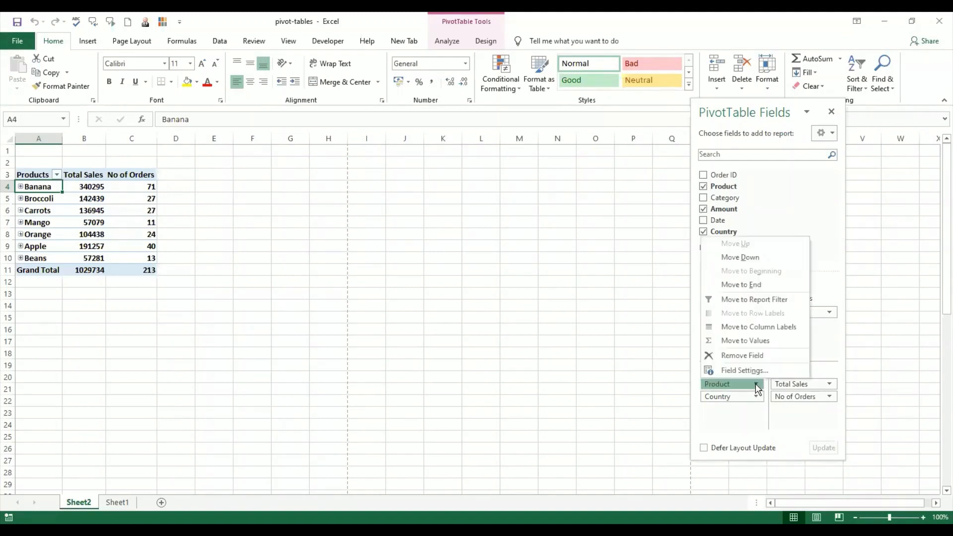
{"action": "left_click", "coordinate": [777, 357]}
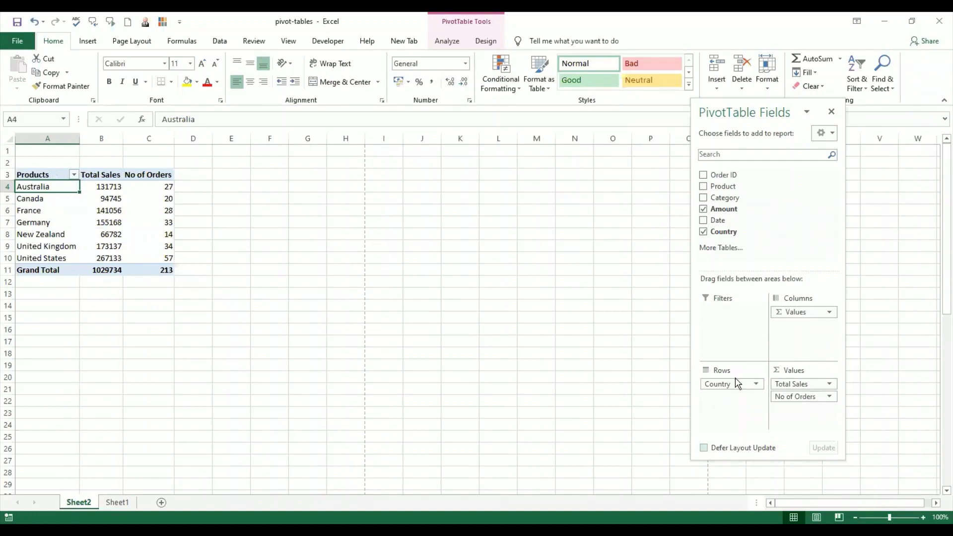
{"action": "left_click_drag", "start_coordinate": [735, 386], "coordinate": [738, 313]}
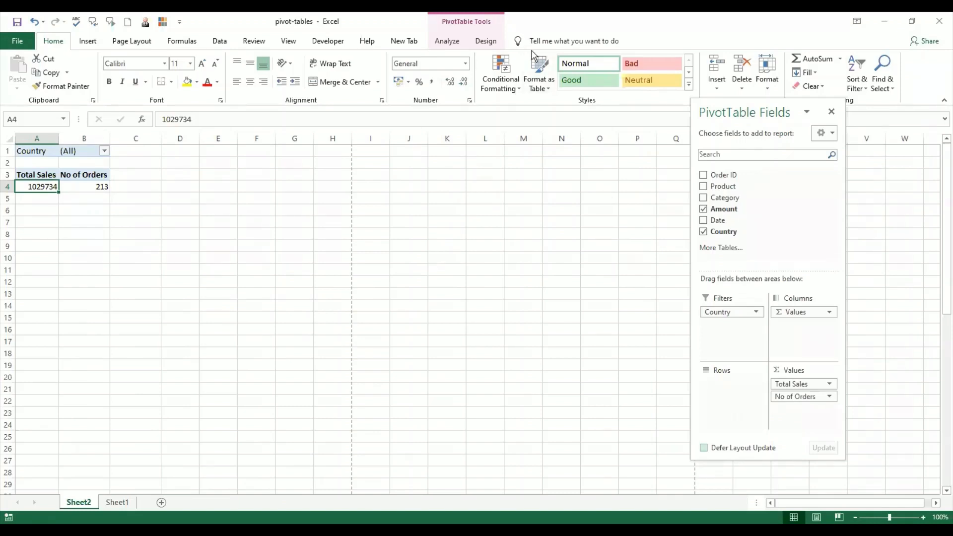
- Add the Date field to the pivot table and remove the Months field from the rows, leaving individual dates
{"action": "double_click", "coordinate": [53, 188]}
{"action": "left_click", "coordinate": [702, 221]}
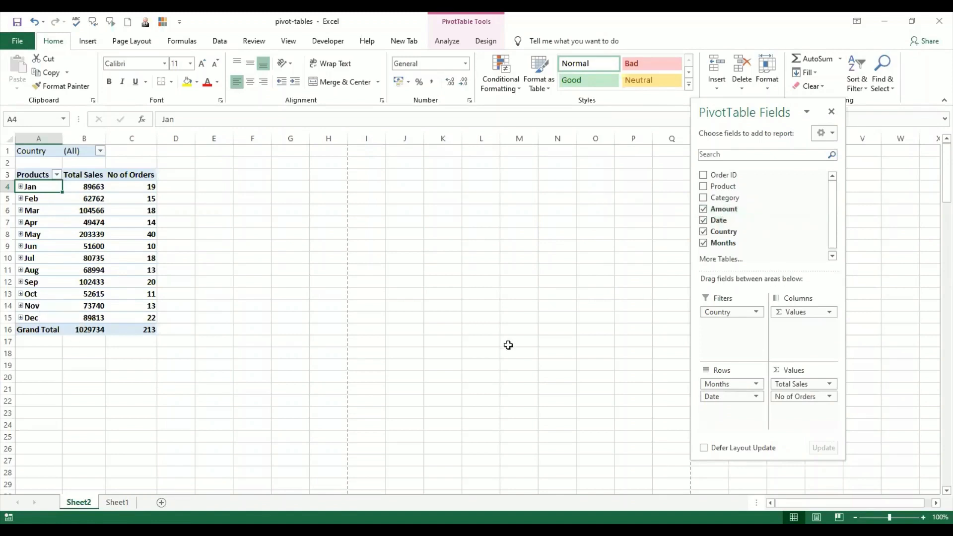
{"action": "left_click", "coordinate": [118, 503]}
{"action": "left_click", "coordinate": [756, 385]}
{"action": "left_click", "coordinate": [766, 356]}
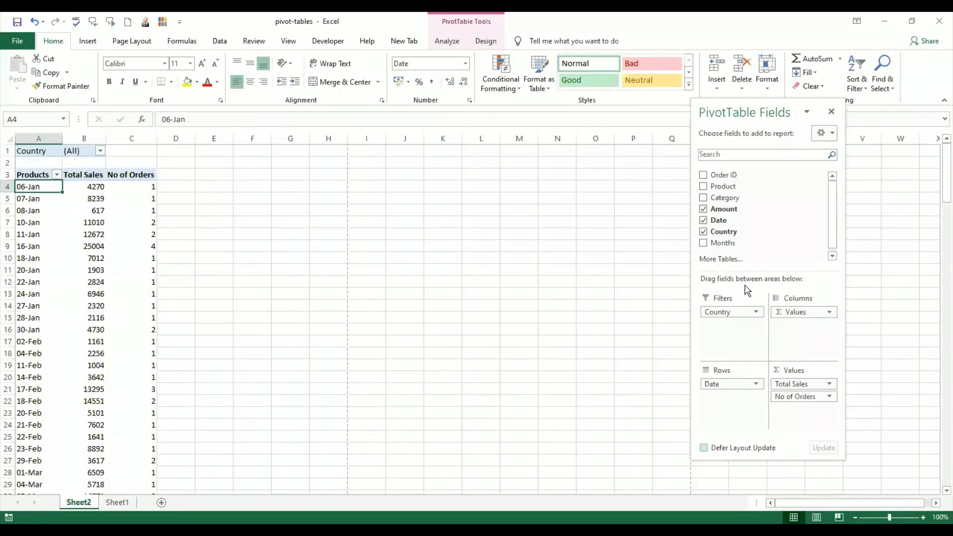
- Add the Months field back to the rows beneath Date and remove it again
{"action": "left_click", "coordinate": [702, 244]}
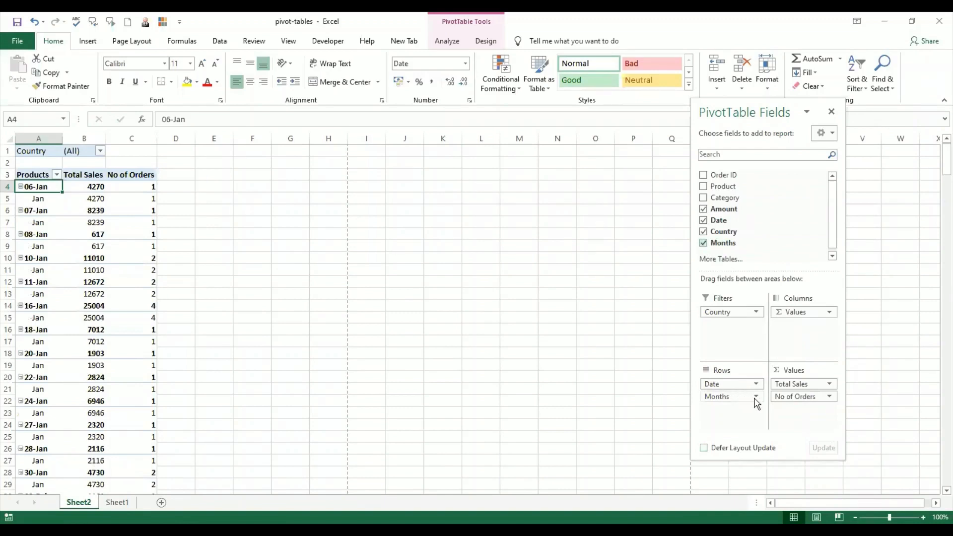
{"action": "left_click", "coordinate": [755, 396]}
{"action": "left_click", "coordinate": [741, 368]}
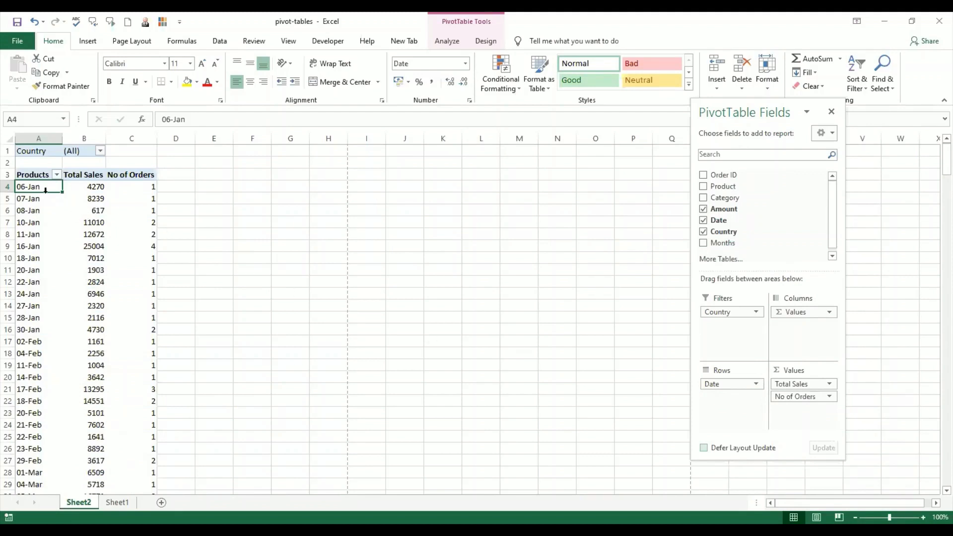
- Examine the number of orders for the individual January dates from 06-Jan to 16-Jan and the total sales for 16-Jan
{"action": "left_click", "coordinate": [135, 188]}
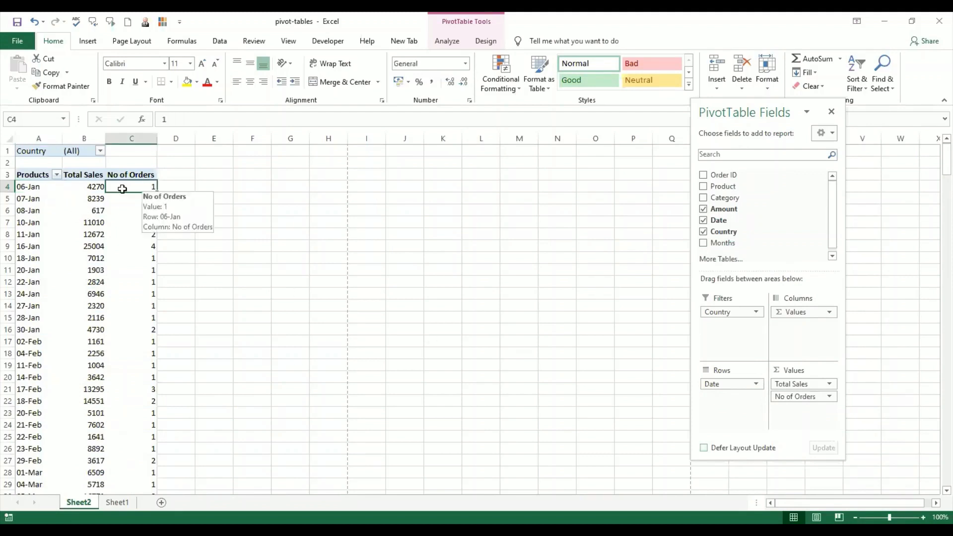
{"action": "left_click", "coordinate": [45, 198]}
{"action": "left_click", "coordinate": [134, 199]}
{"action": "left_click", "coordinate": [60, 223]}
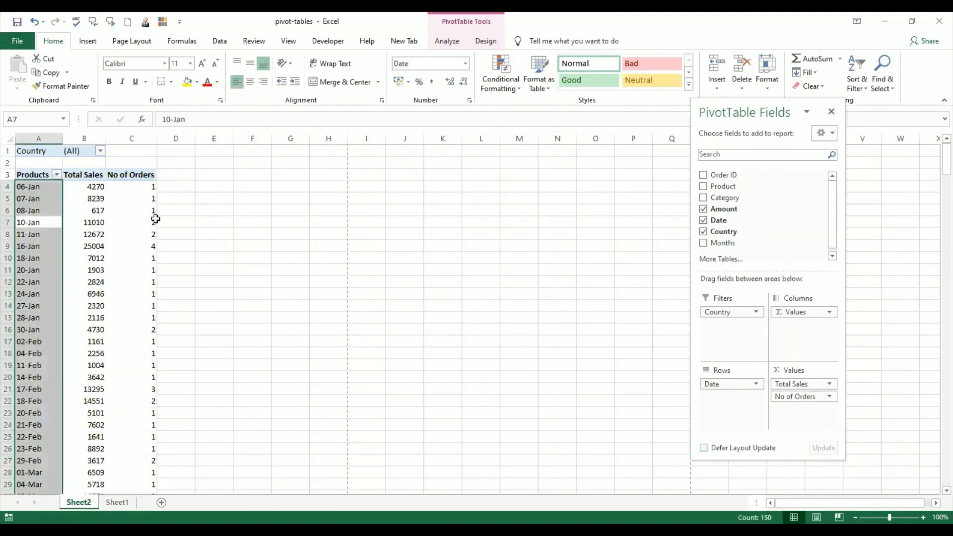
{"action": "left_click", "coordinate": [144, 222]}
{"action": "left_click", "coordinate": [45, 238]}
{"action": "left_click", "coordinate": [132, 233]}
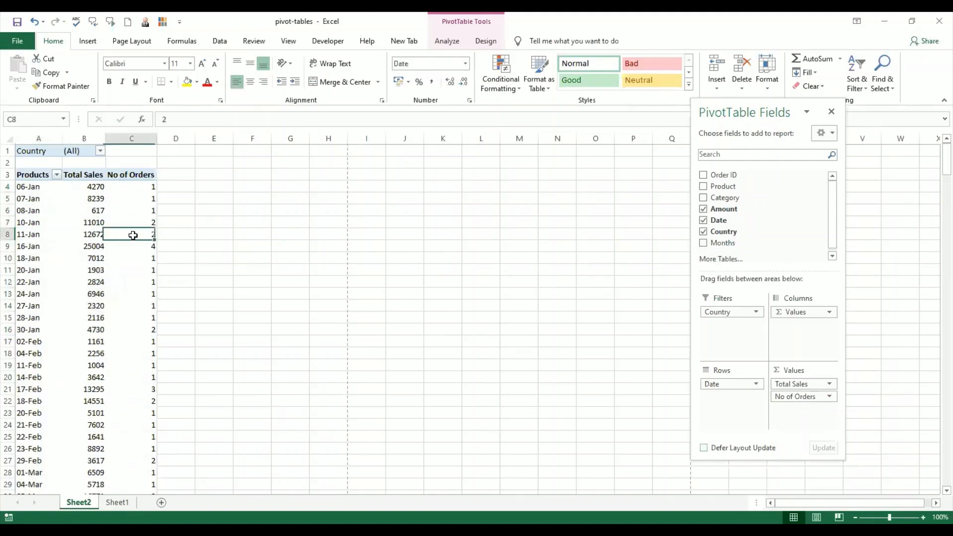
{"action": "left_click", "coordinate": [42, 248]}
{"action": "left_click", "coordinate": [143, 245]}
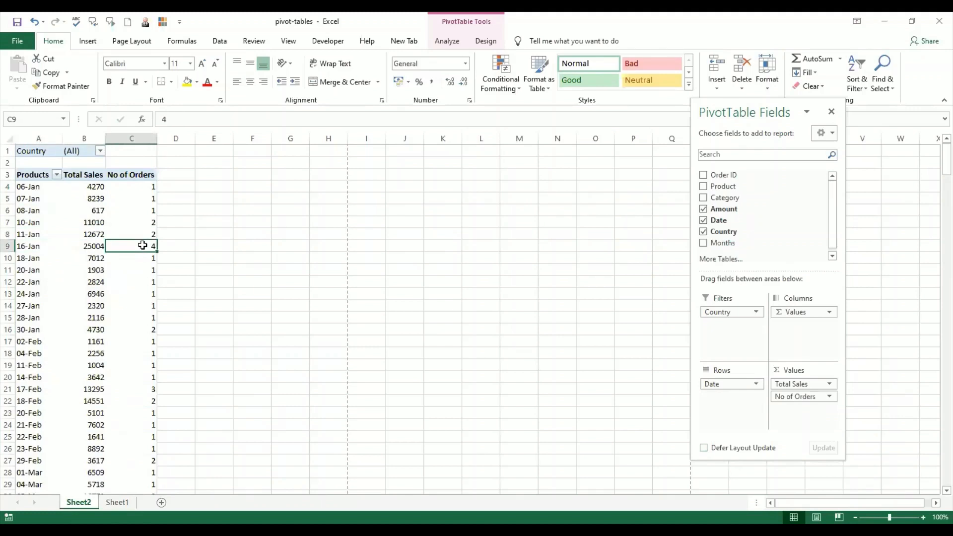
{"action": "left_click", "coordinate": [89, 246]}
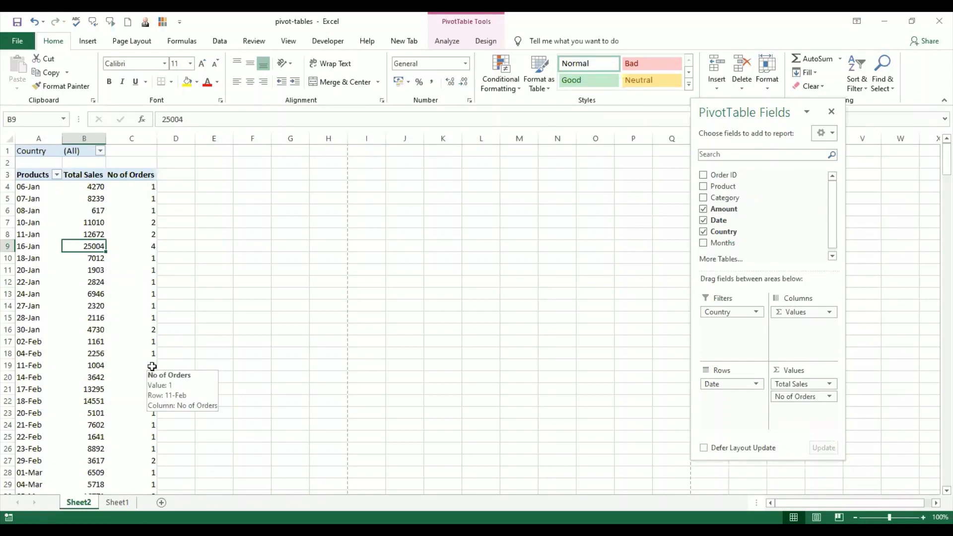
- Rename the pivot table's row header from Products to Date
{"action": "left_click", "coordinate": [36, 173]}
{"action": "left_click", "coordinate": [198, 118]}
{"action": "key", "text": "BackSpace"}
{"action": "key", "text": "BackSpace"}
{"action": "key", "text": "BackSpace"}
{"action": "key", "text": "BackSpace"}
{"action": "key", "text": "BackSpace"}
{"action": "key", "text": "BackSpace"}
{"action": "key", "text": "BackSpace"}
{"action": "key", "text": "BackSpace"}
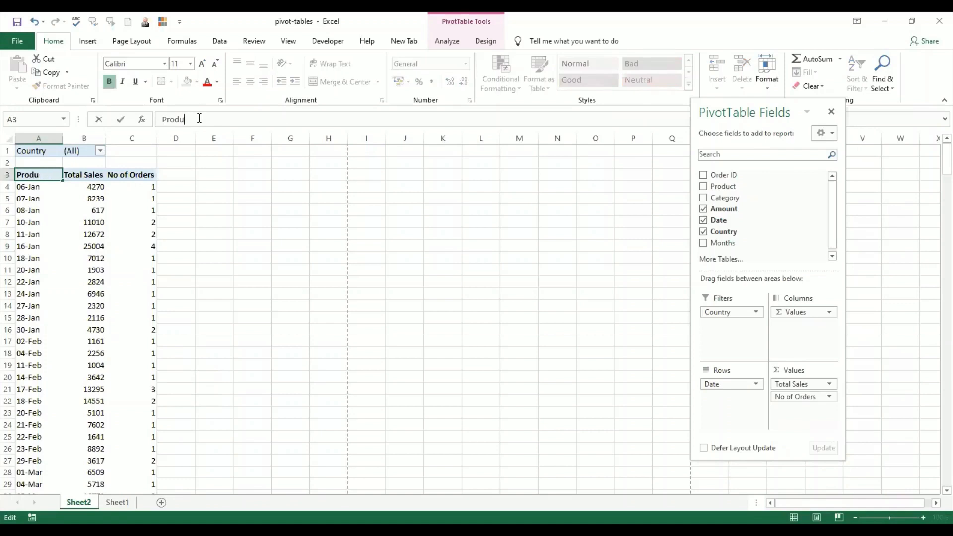
{"action": "type", "text": "d"}
{"action": "key", "text": "BackSpace"}
{"action": "type", "text": "dATE"}
{"action": "key", "text": "BackSpace"}
{"action": "key", "text": "BackSpace"}
{"action": "key", "text": "BackSpace"}
{"action": "key", "text": "BackSpace"}
{"action": "type", "text": "Date"}
{"action": "key", "text": "Return"}
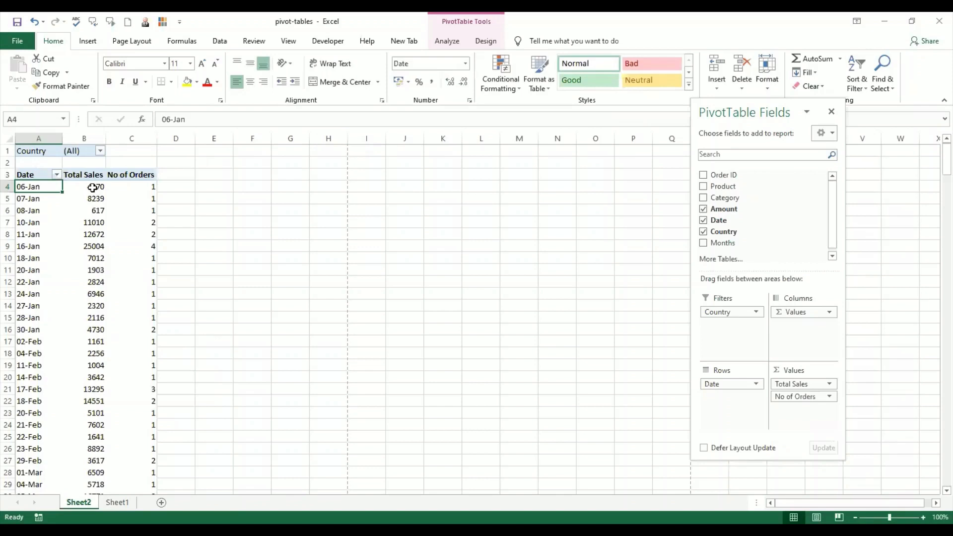
- Filter the pivot table report to show only the country United Kingdom
{"action": "mouse_move", "coordinate": [93, 187]}
{"action": "mouse_move", "coordinate": [107, 396]}
{"action": "left_click", "coordinate": [99, 151]}
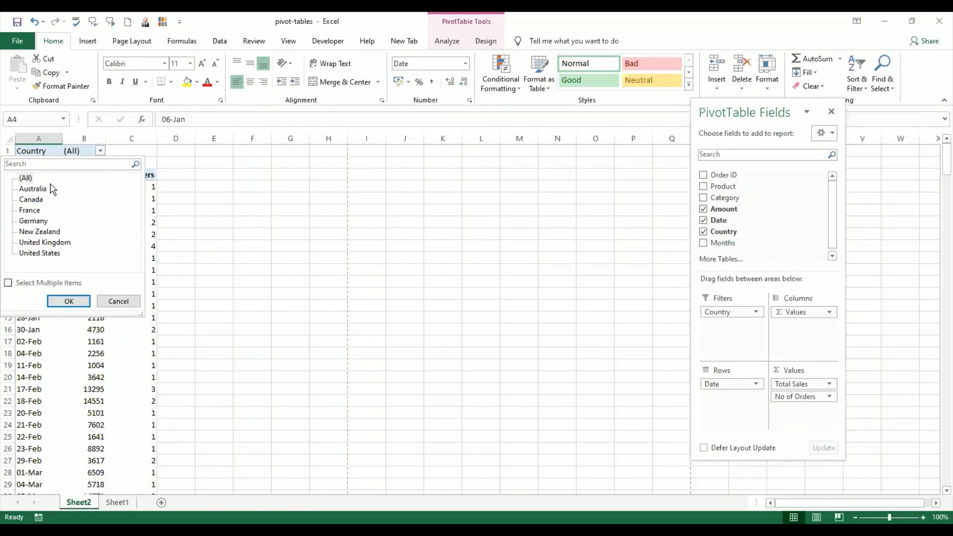
{"action": "left_click", "coordinate": [44, 244]}
{"action": "left_click", "coordinate": [67, 300]}
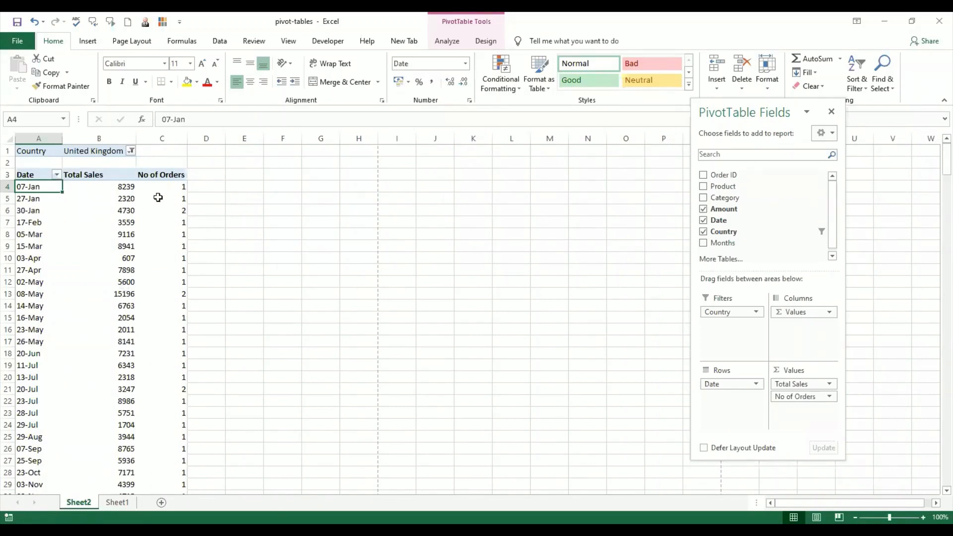
- Add the Product field to the rows beneath Date and check the sales and orders of the Banana and Broccoli items on 30-Jan
{"action": "mouse_move", "coordinate": [158, 197]}
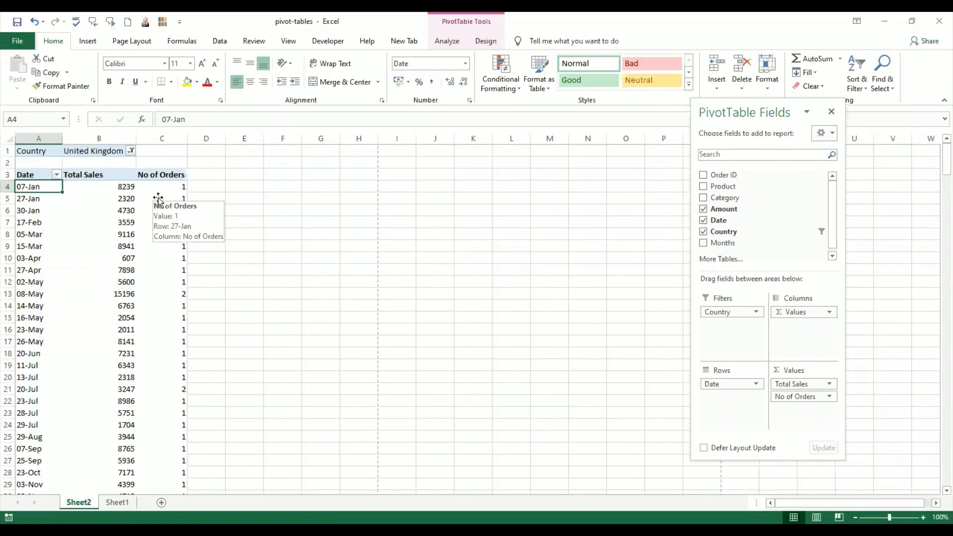
{"action": "left_click", "coordinate": [704, 187]}
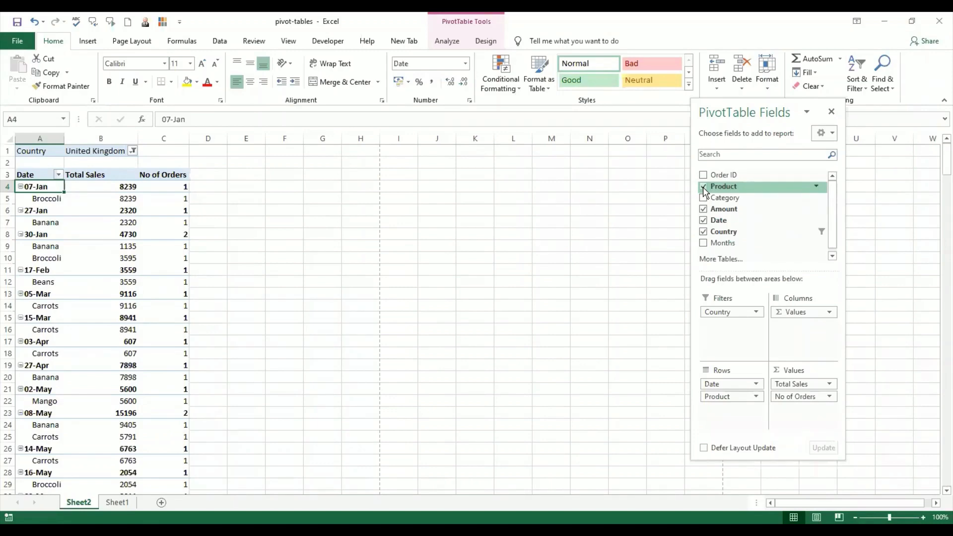
{"action": "left_click", "coordinate": [56, 257]}
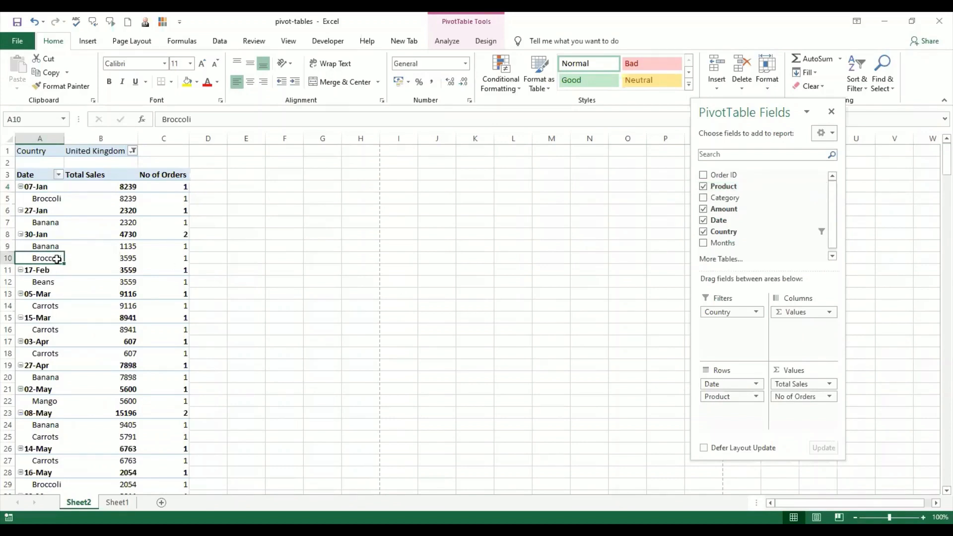
{"action": "left_click", "coordinate": [130, 245]}
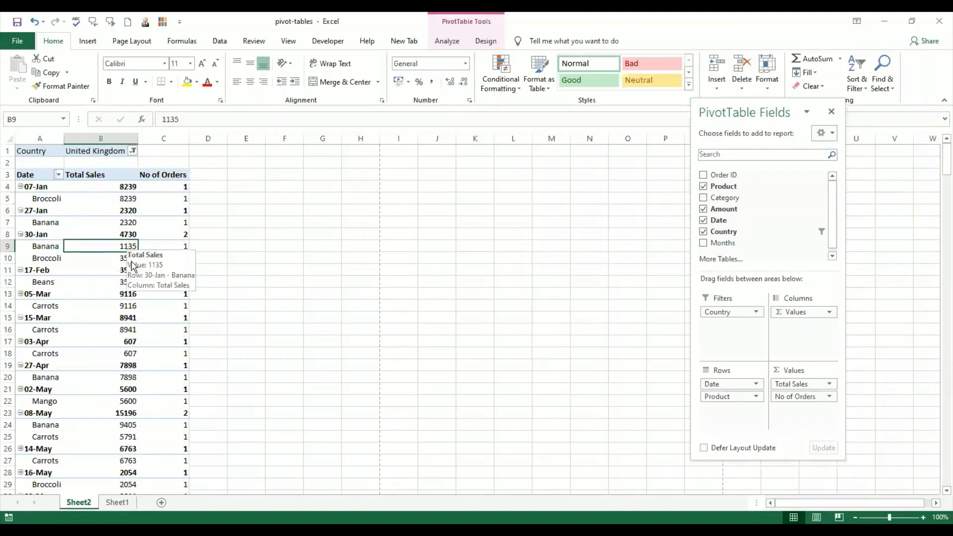
{"action": "left_click", "coordinate": [132, 259]}
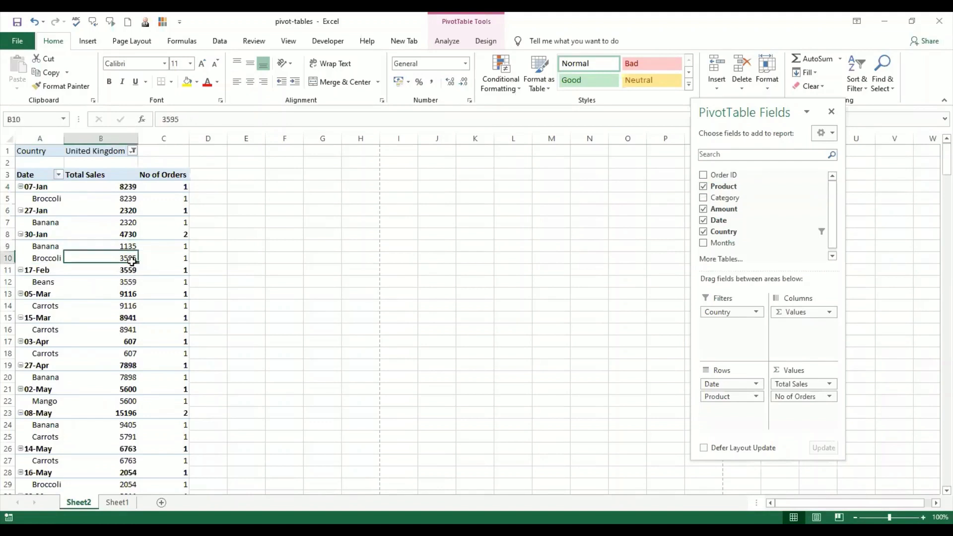
{"action": "left_click", "coordinate": [186, 248]}
{"action": "left_click", "coordinate": [185, 258]}
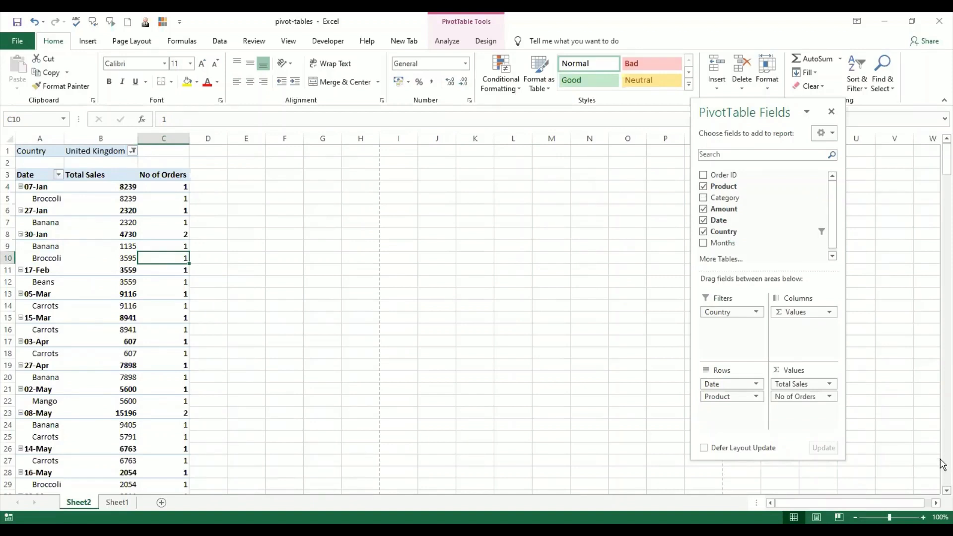
- Examine the United Kingdom sales and orders by date and product down to the grand total, including the 07-Jan and 08-May total sales
{"action": "scroll", "coordinate": [942, 464], "scroll_direction": "down", "scroll_amount": 3}
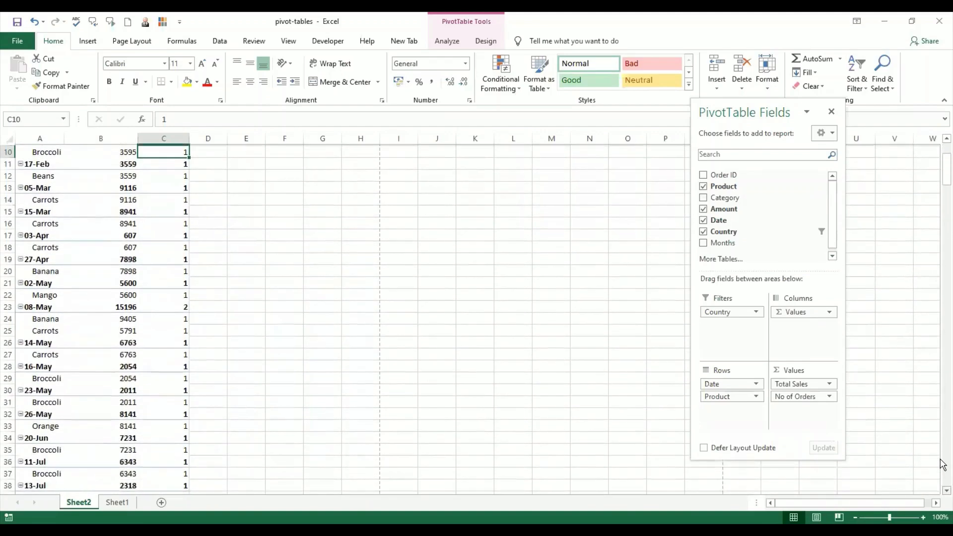
{"action": "scroll", "coordinate": [942, 464], "scroll_direction": "down", "scroll_amount": 4}
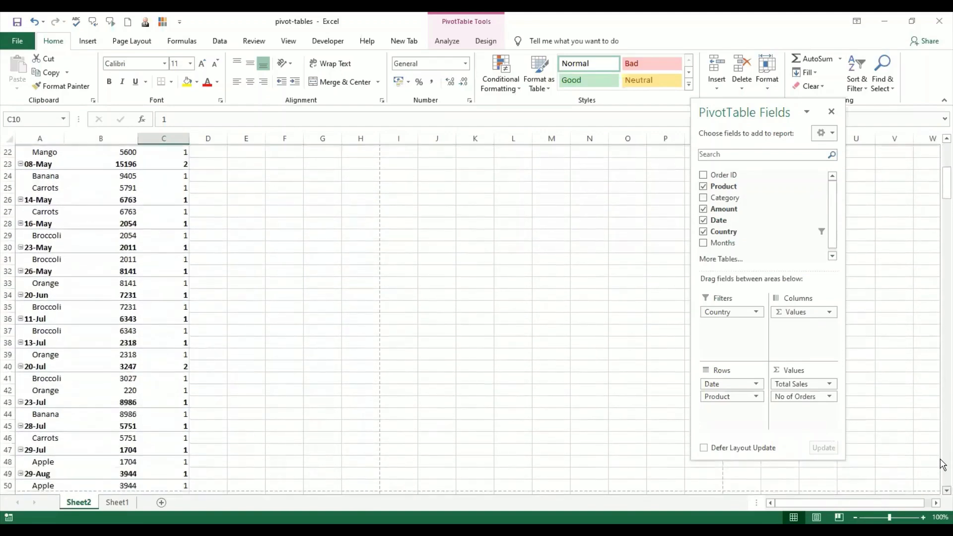
{"action": "scroll", "coordinate": [942, 464], "scroll_direction": "down", "scroll_amount": 3}
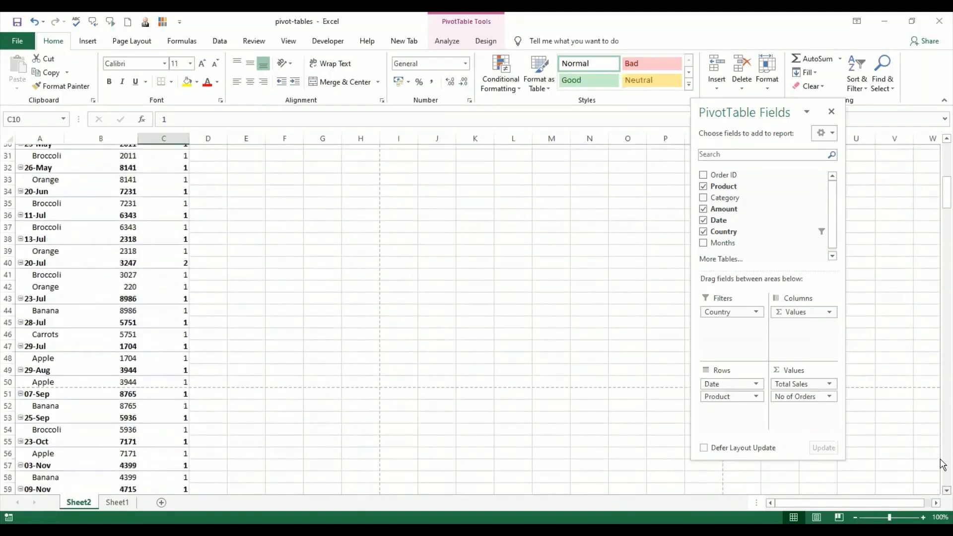
{"action": "scroll", "coordinate": [942, 464], "scroll_direction": "down", "scroll_amount": 3}
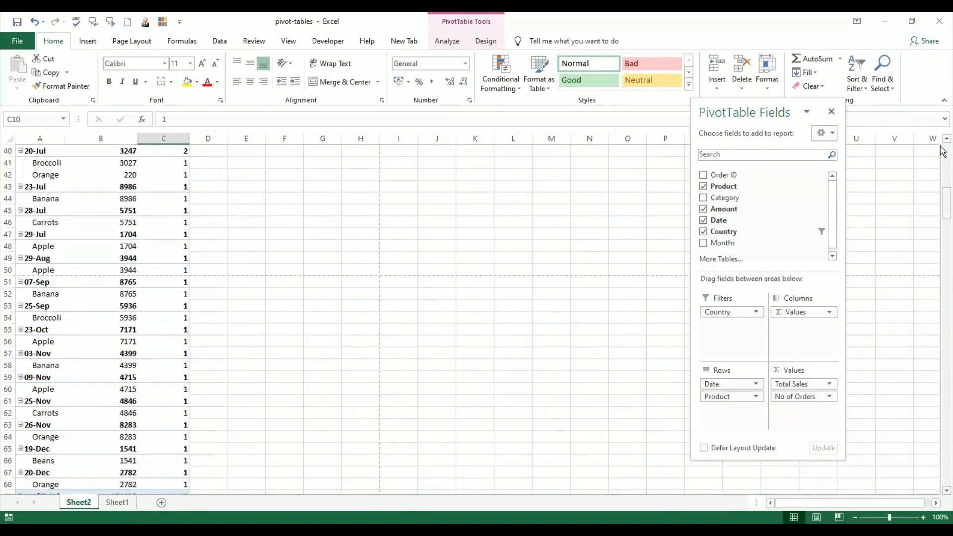
{"action": "left_click_drag", "start_coordinate": [946, 203], "coordinate": [942, 146]}
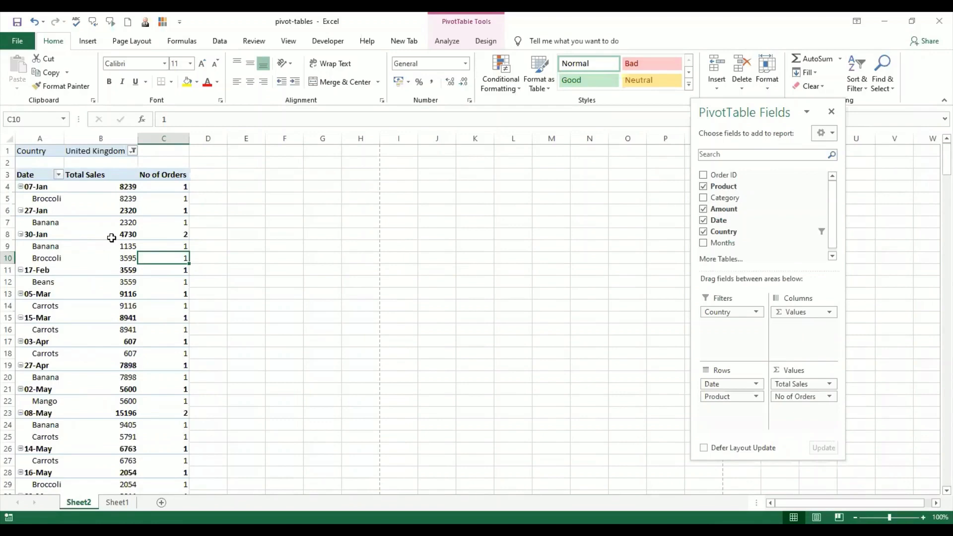
{"action": "left_click", "coordinate": [128, 184]}
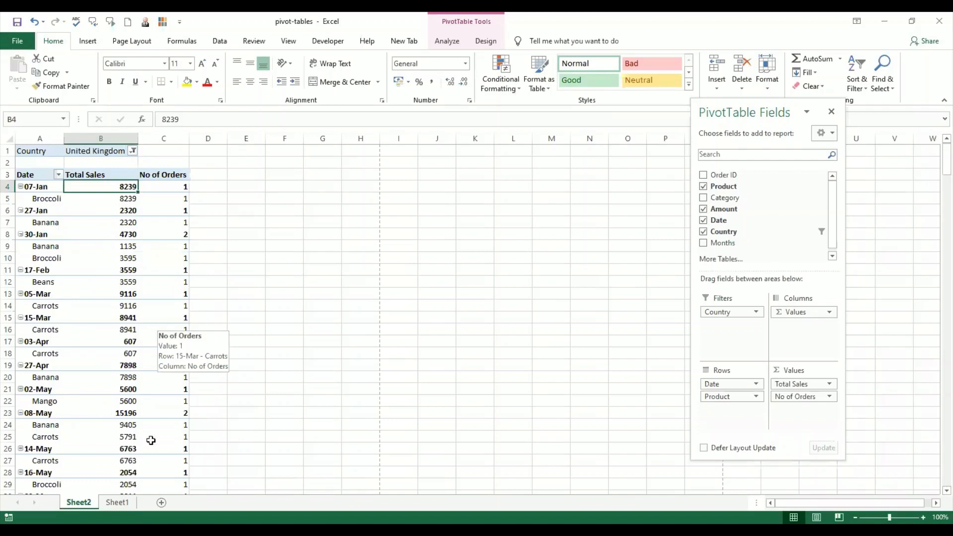
{"action": "left_click", "coordinate": [109, 413]}
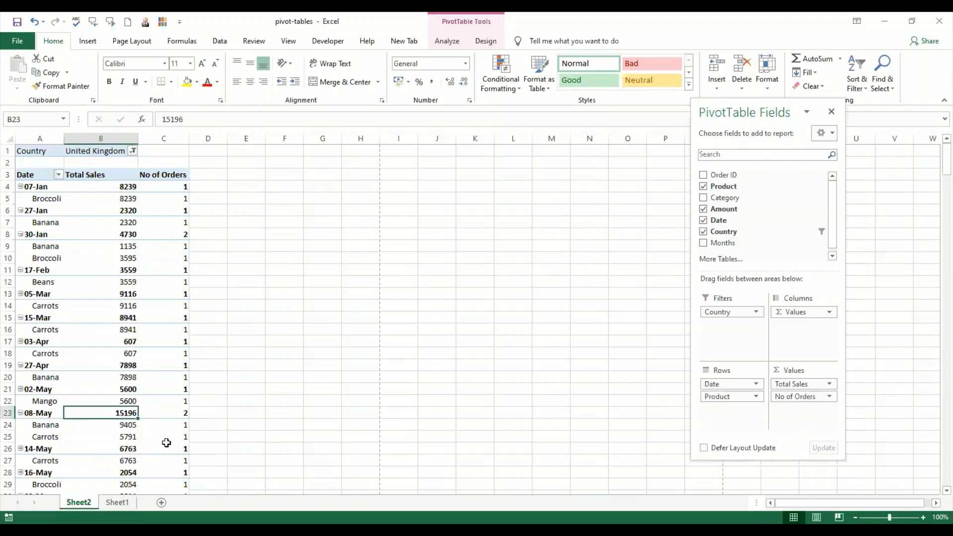
{"action": "scroll", "coordinate": [166, 442], "scroll_direction": "down", "scroll_amount": 4}
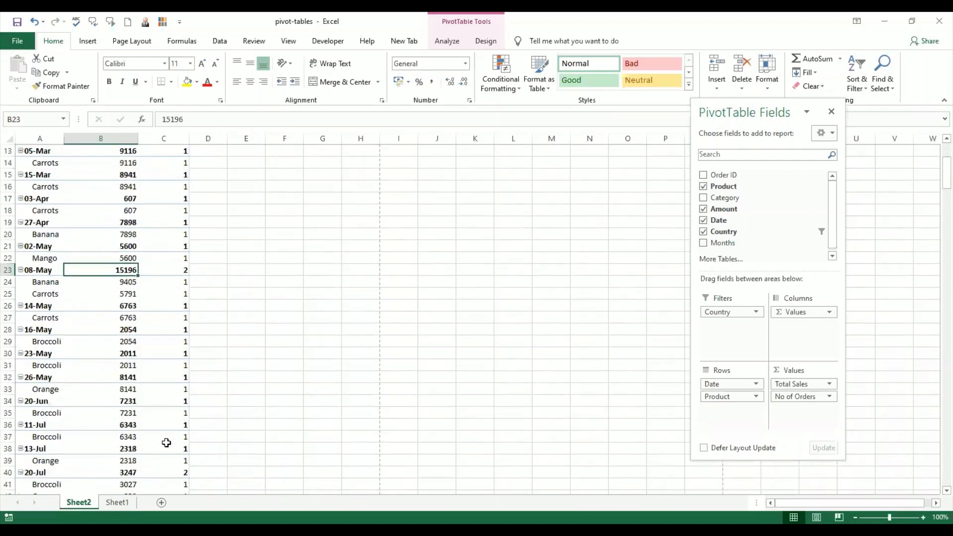
{"action": "scroll", "coordinate": [166, 442], "scroll_direction": "down", "scroll_amount": 5}
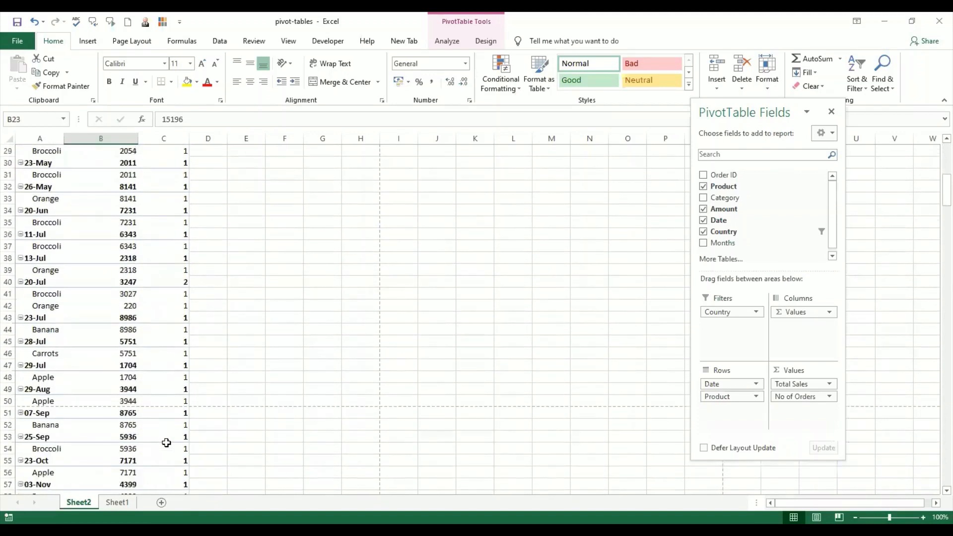
{"action": "scroll", "coordinate": [166, 443], "scroll_direction": "down", "scroll_amount": 6}
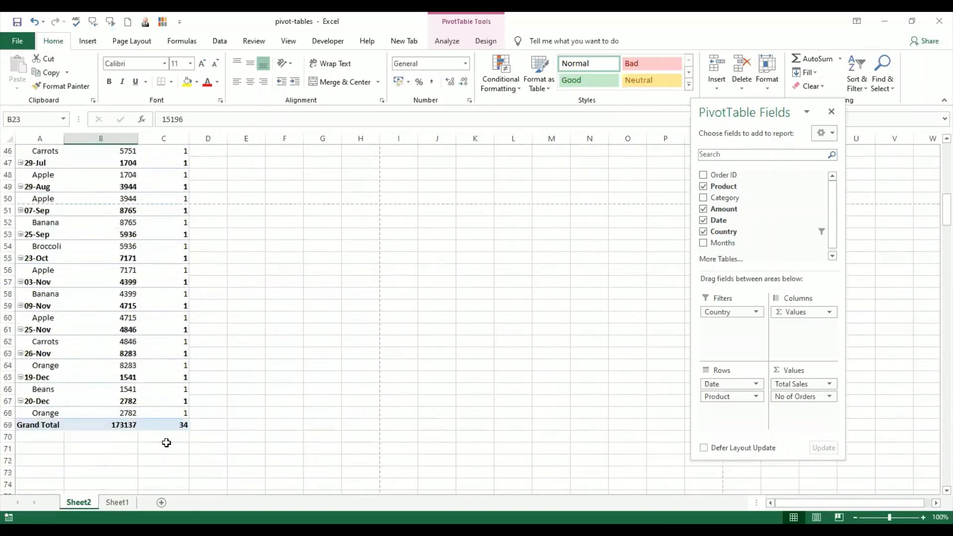
{"action": "scroll", "coordinate": [166, 443], "scroll_direction": "up", "scroll_amount": 15}
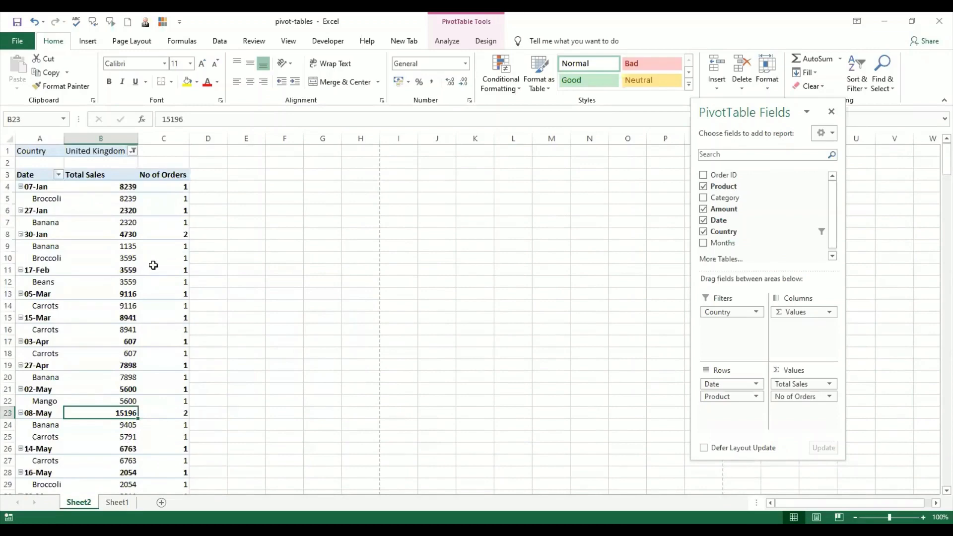
- Reset the Country report filter to (All)
{"action": "left_click", "coordinate": [133, 151]}
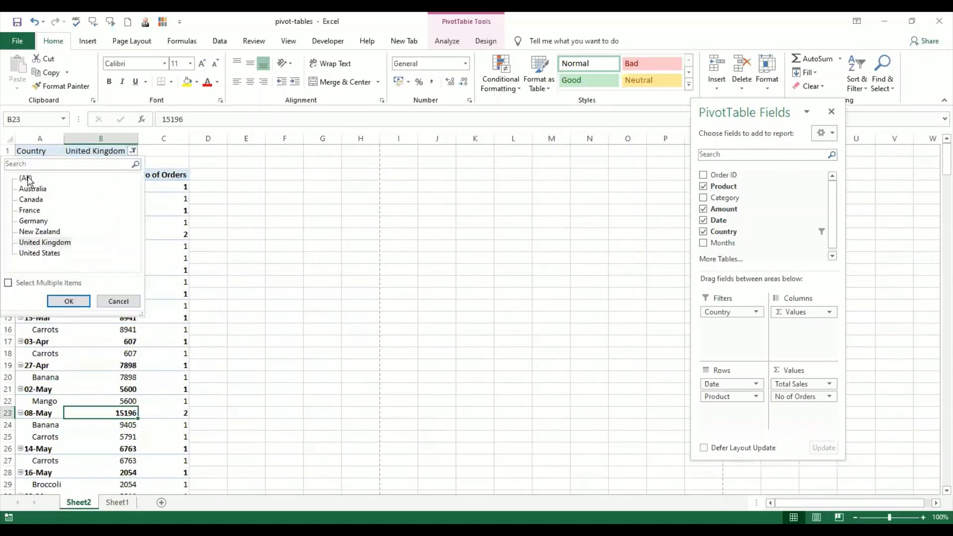
{"action": "left_click", "coordinate": [26, 177]}
{"action": "left_click", "coordinate": [68, 301]}
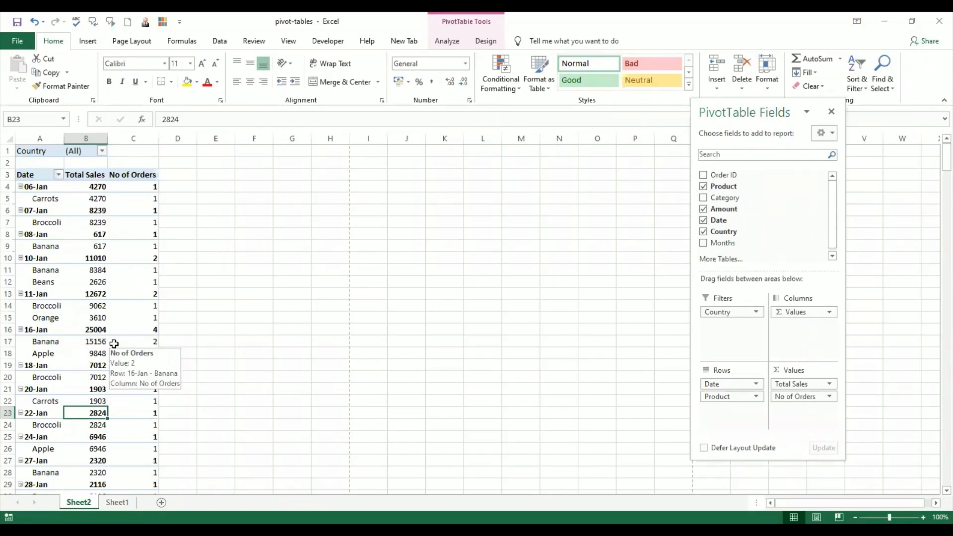
{"action": "left_click", "coordinate": [50, 189]}
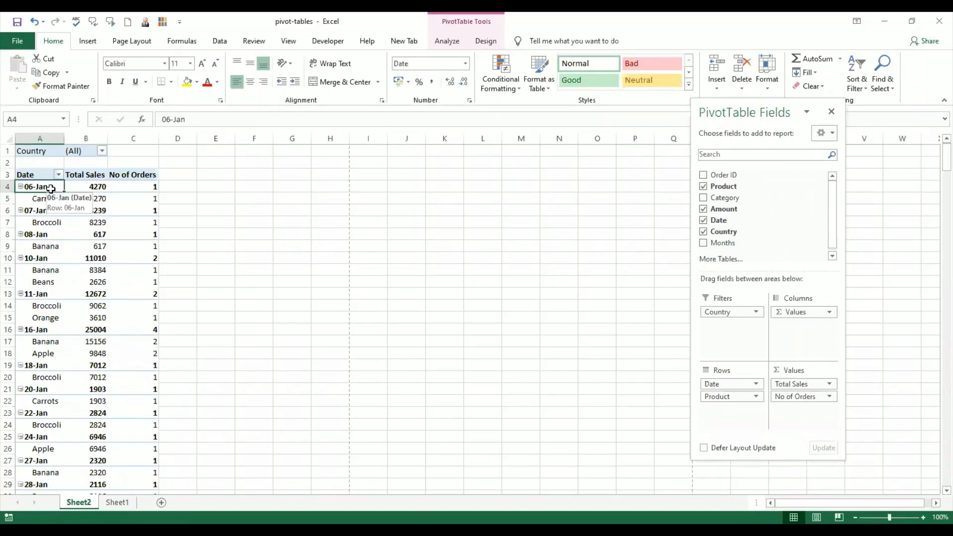
{"action": "right_click", "coordinate": [51, 189]}
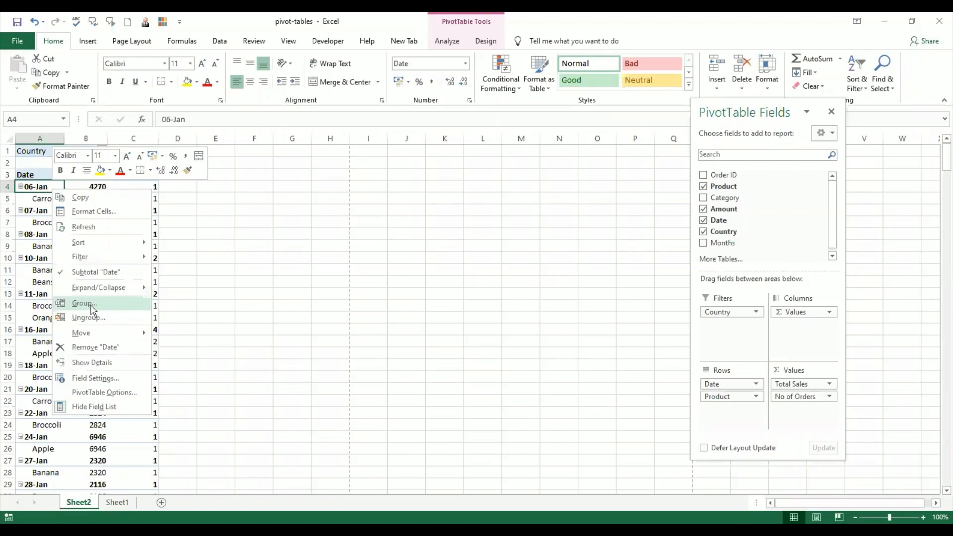
{"action": "left_click", "coordinate": [92, 307]}
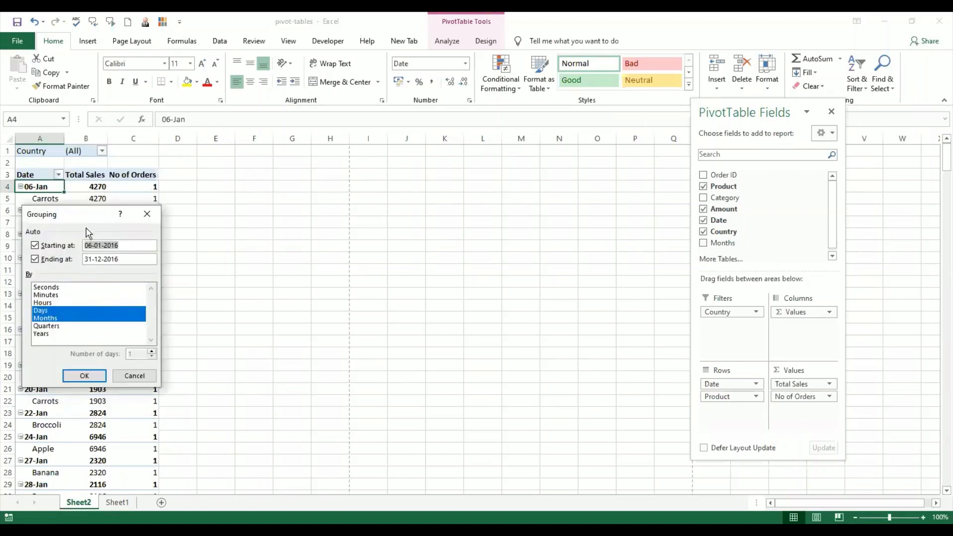
{"action": "left_click", "coordinate": [402, 358]}
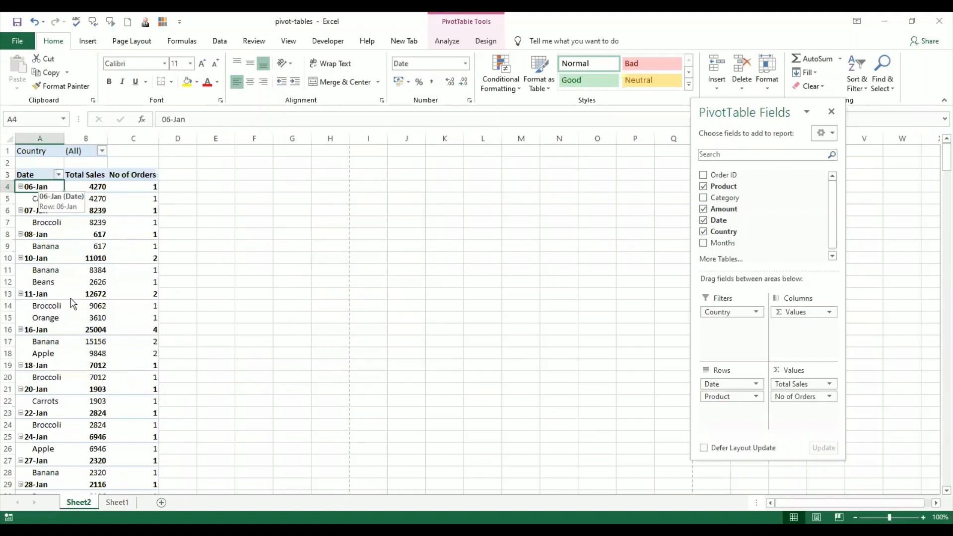
- Group the pivot table's dates by Quarters only, with Days and Months deselected
{"action": "right_click", "coordinate": [44, 188]}
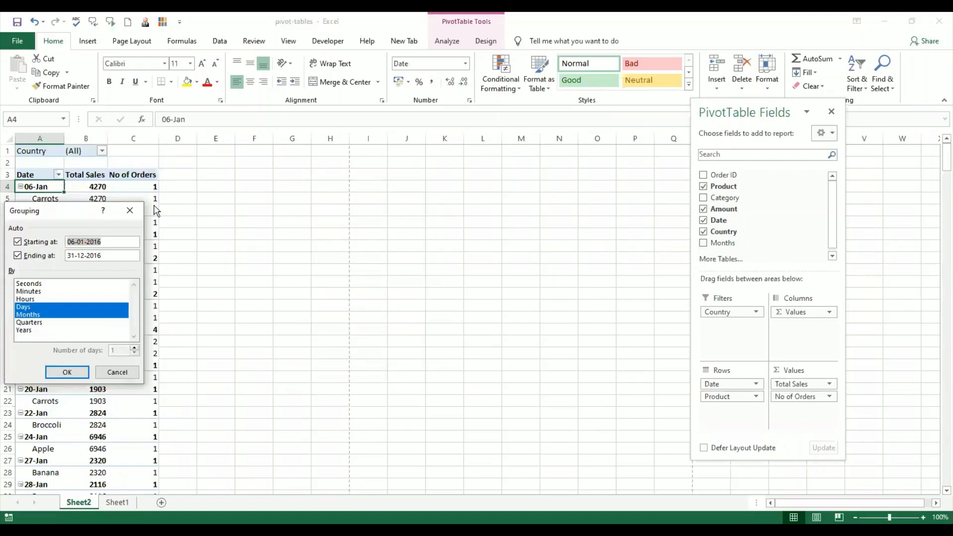
{"action": "left_click_drag", "start_coordinate": [51, 211], "coordinate": [333, 200]}
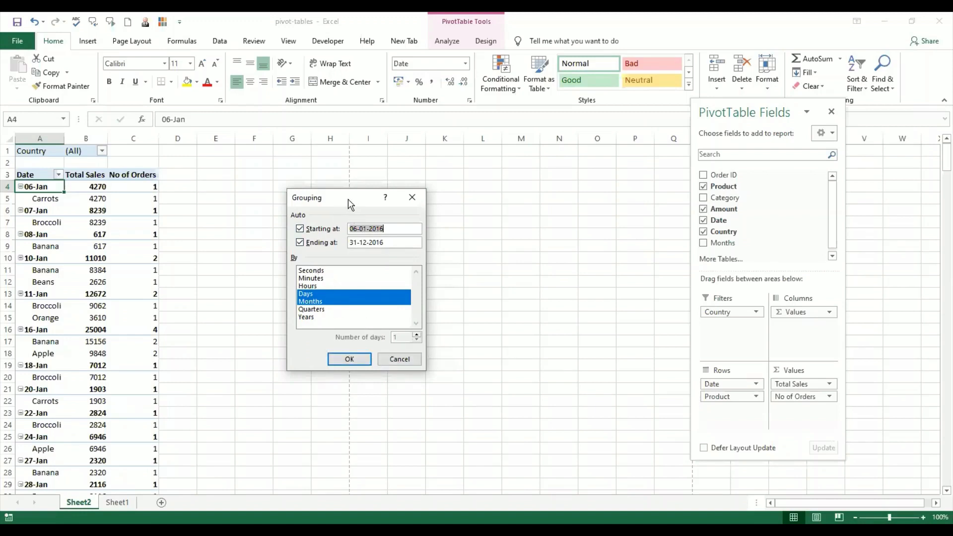
{"action": "left_click_drag", "start_coordinate": [348, 200], "coordinate": [336, 196]}
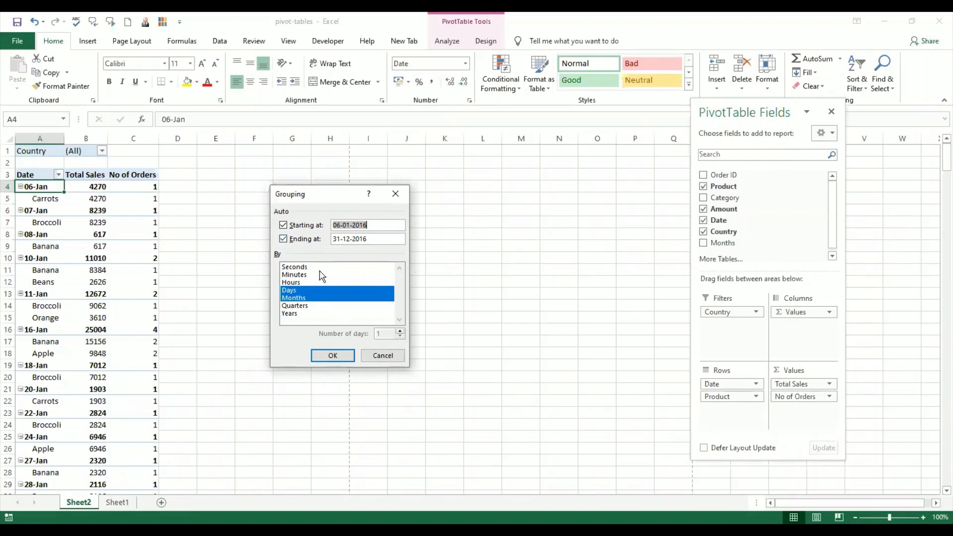
{"action": "left_click", "coordinate": [302, 291]}
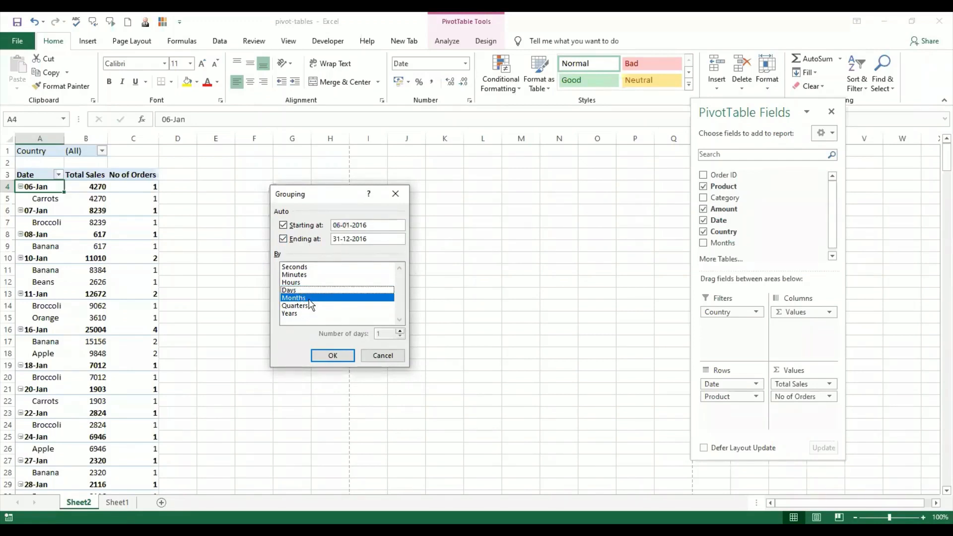
{"action": "left_click", "coordinate": [308, 298]}
{"action": "left_click", "coordinate": [311, 307]}
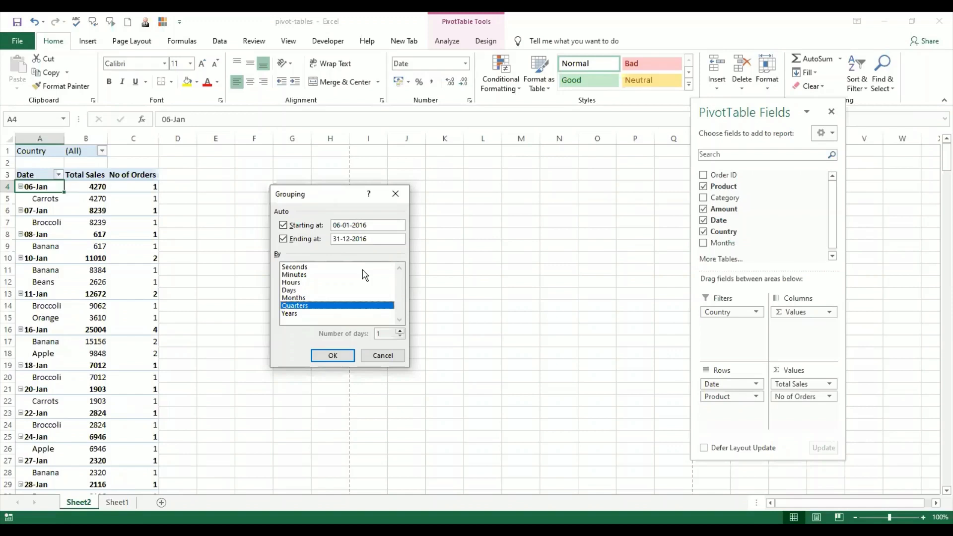
{"action": "left_click", "coordinate": [335, 356]}
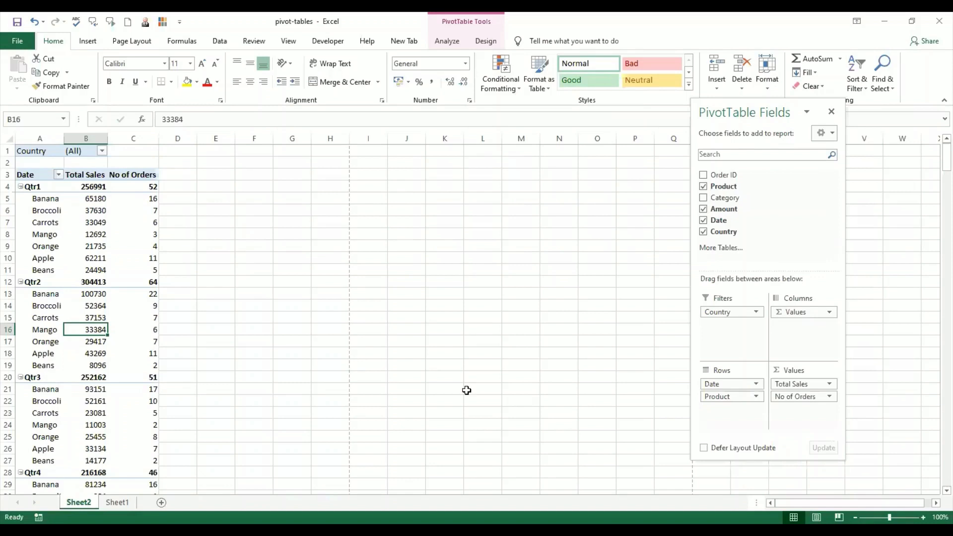
- Add the Amount field to the pivot table's values a second time, beneath No of Orders
{"action": "left_click", "coordinate": [110, 186]}
{"action": "key", "text": "Left"}
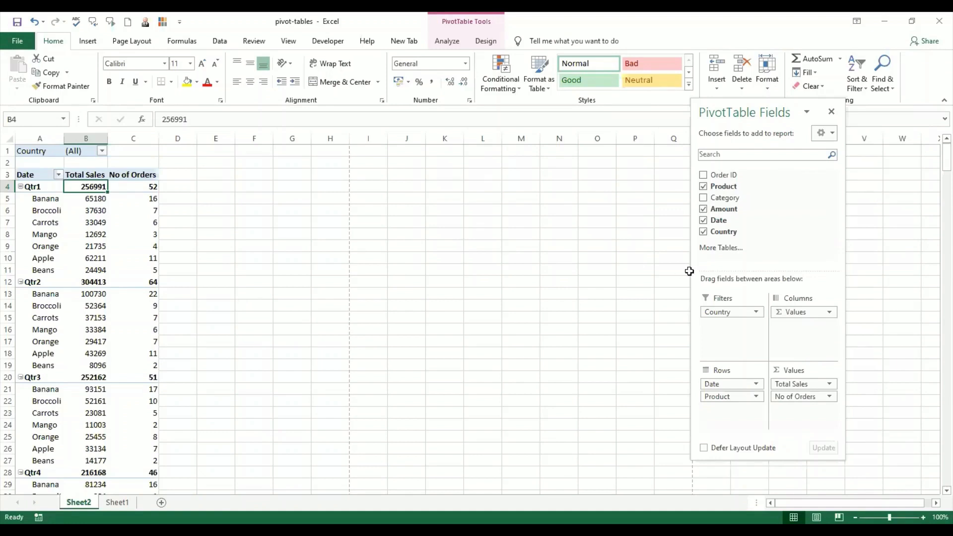
{"action": "left_click_drag", "start_coordinate": [734, 214], "coordinate": [796, 416]}
{"action": "left_click_drag", "start_coordinate": [793, 413], "coordinate": [794, 414]}
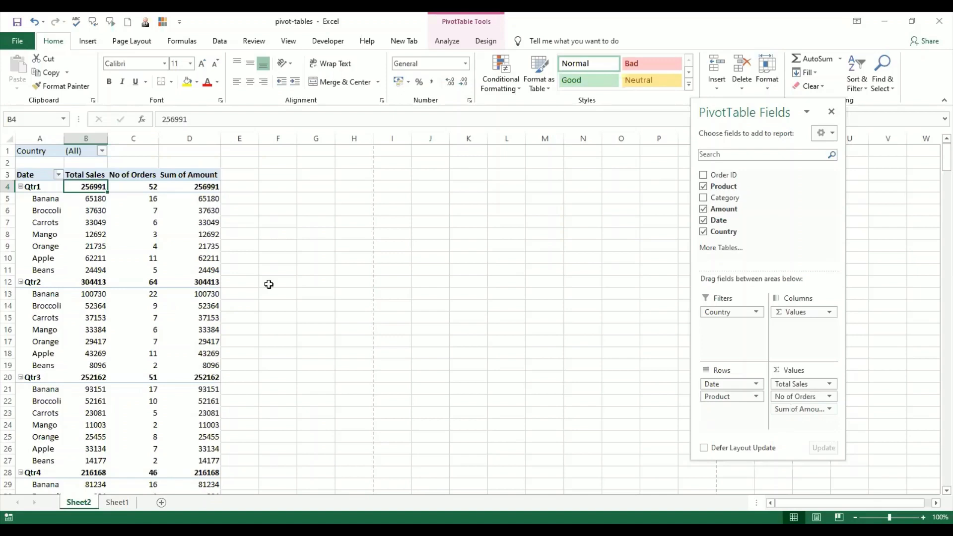
- Show the pivot table's Sum of Amount values as % of Grand Total
{"action": "right_click", "coordinate": [206, 251]}
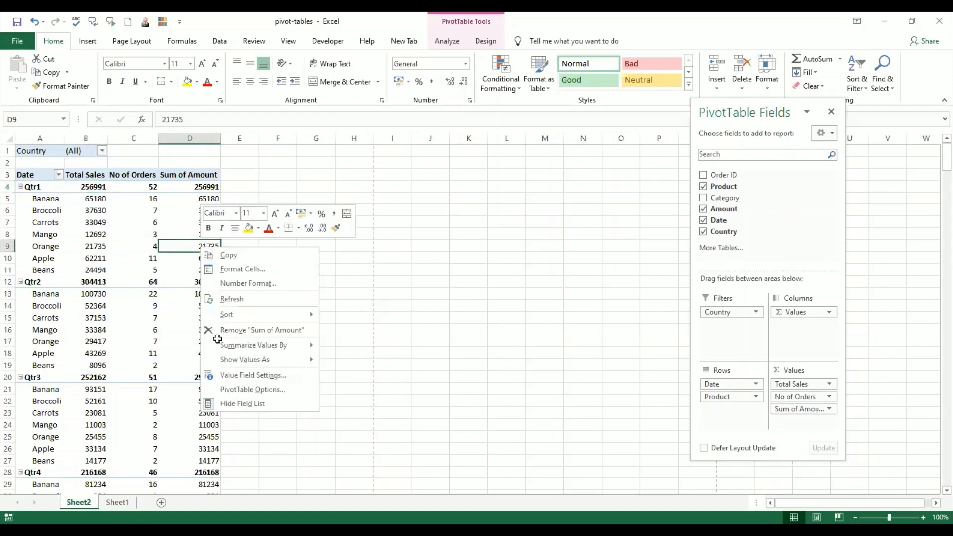
{"action": "left_click", "coordinate": [241, 375]}
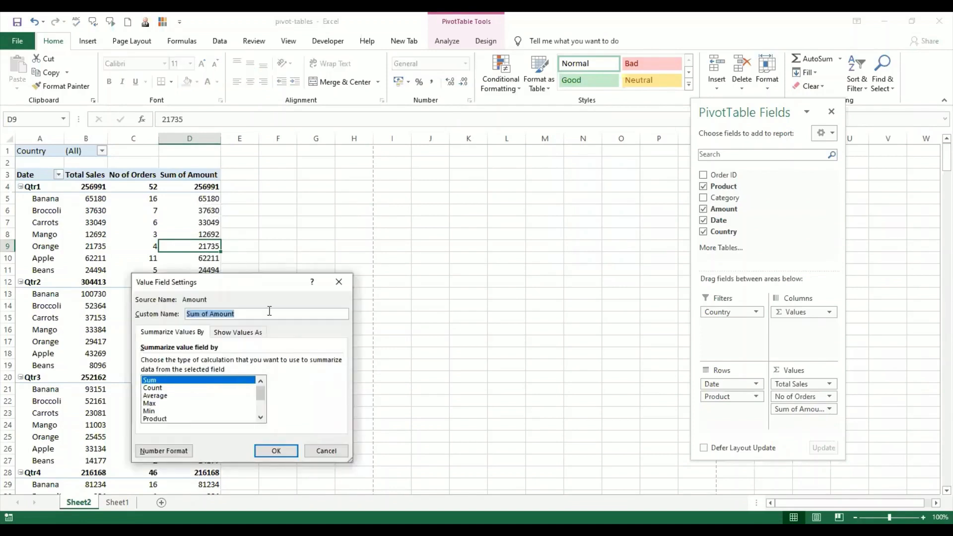
{"action": "left_click_drag", "start_coordinate": [258, 287], "coordinate": [477, 177]}
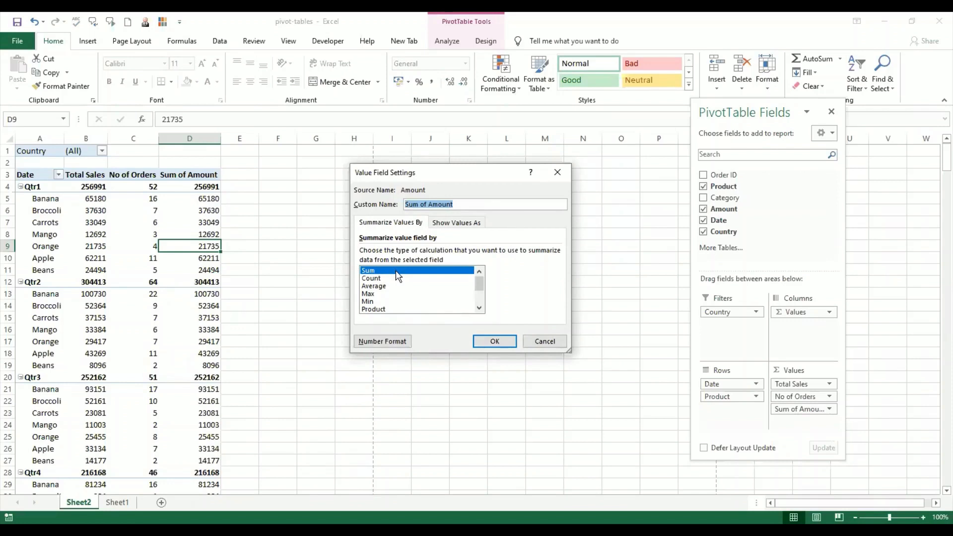
{"action": "left_click", "coordinate": [466, 223]}
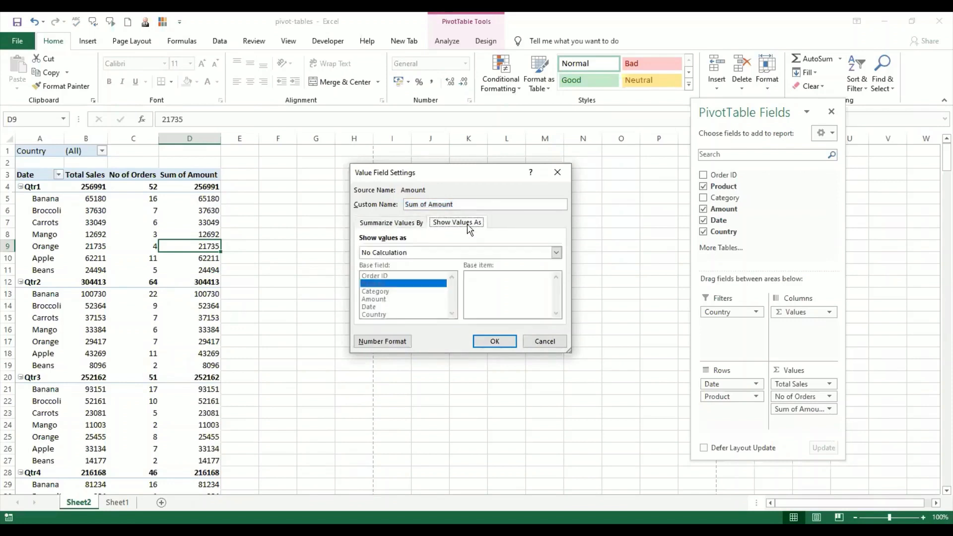
{"action": "left_click", "coordinate": [556, 253]}
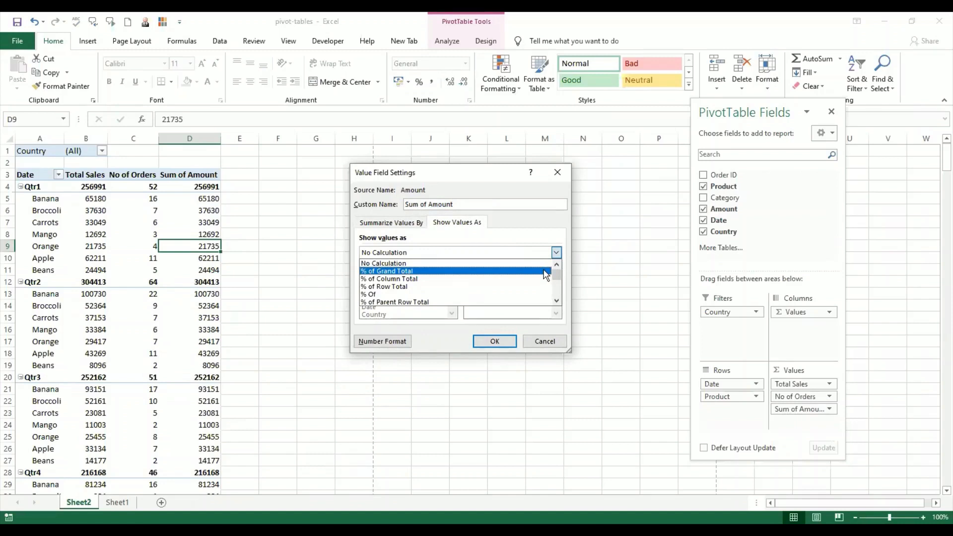
{"action": "left_click", "coordinate": [546, 272]}
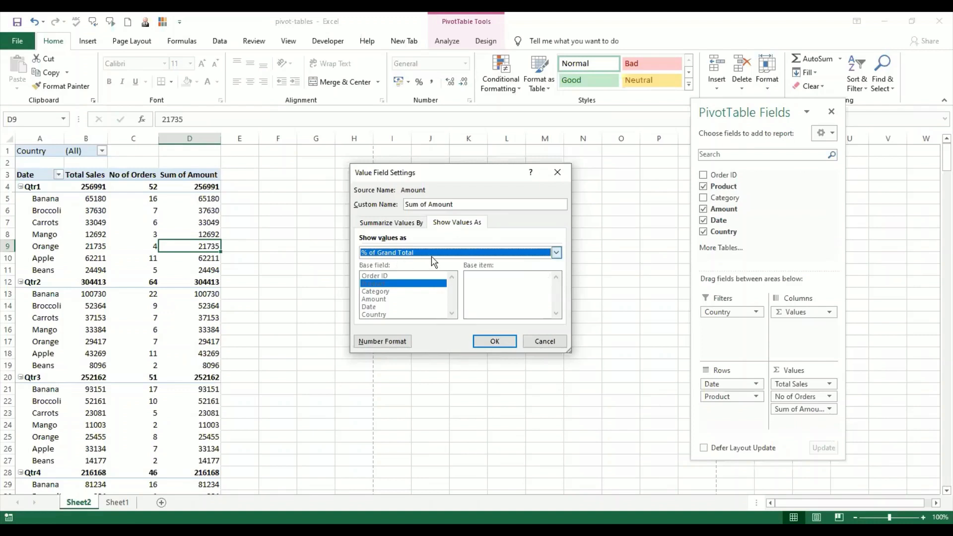
{"action": "left_click", "coordinate": [488, 342]}
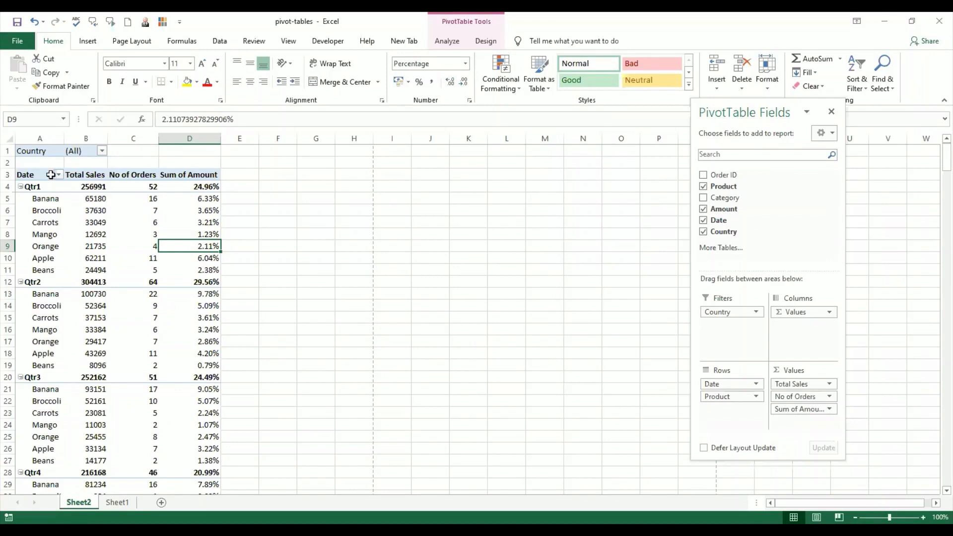
- Collapse Qtr1, Qtr2, Qtr3 and Qtr4 in the pivot table to hide their product rows
{"action": "left_click", "coordinate": [20, 187]}
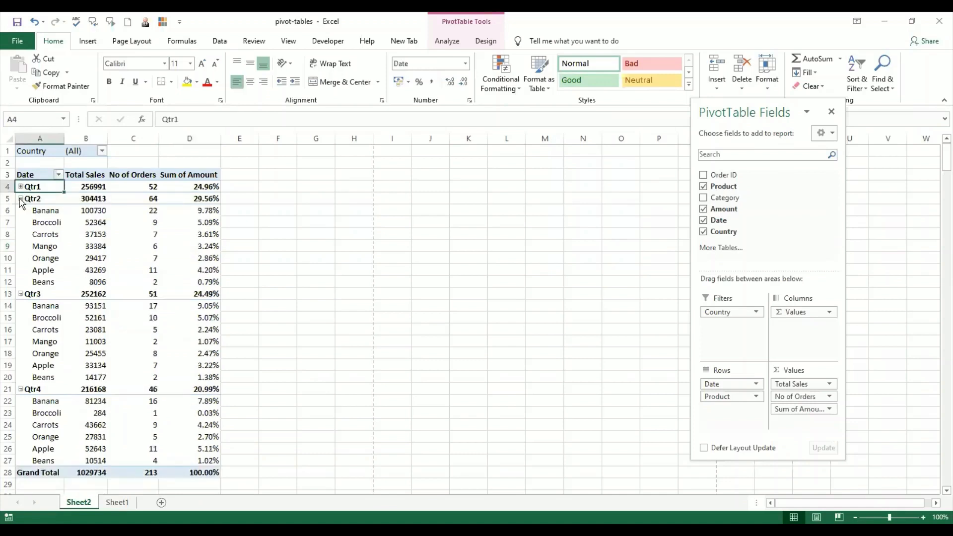
{"action": "left_click", "coordinate": [21, 198]}
{"action": "left_click", "coordinate": [20, 210]}
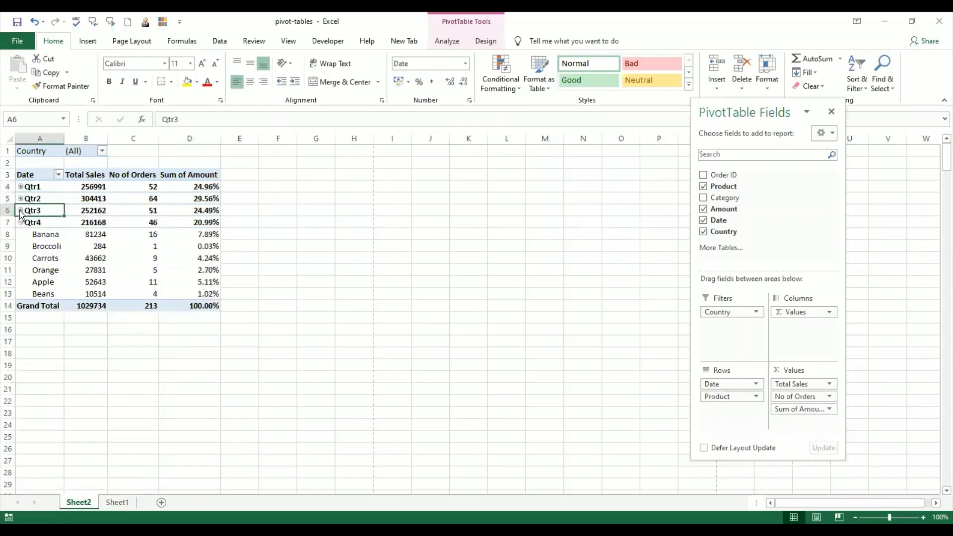
{"action": "left_click", "coordinate": [20, 222]}
{"action": "left_click", "coordinate": [21, 222]}
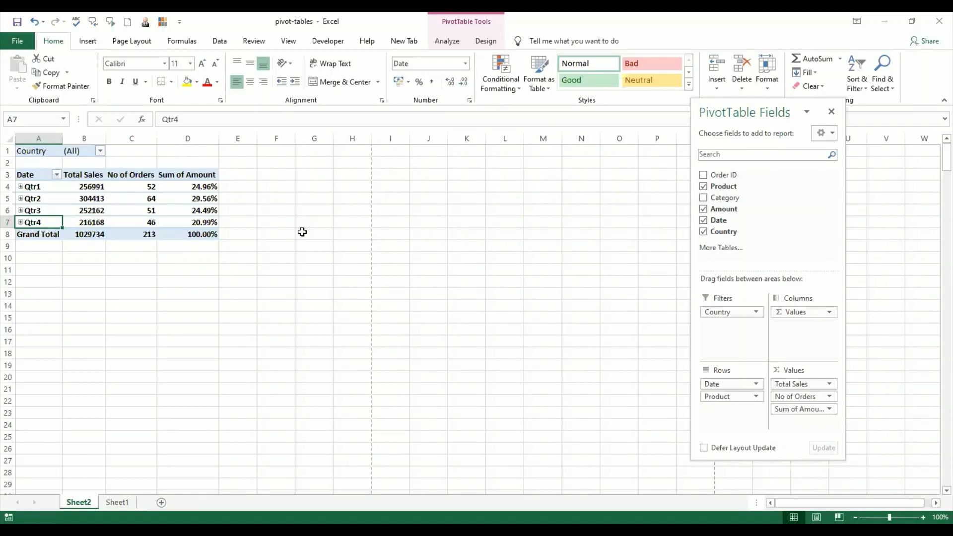
- Filter the report by Country to United States and check the Qtr2 percentage of sales
{"action": "left_click", "coordinate": [100, 150]}
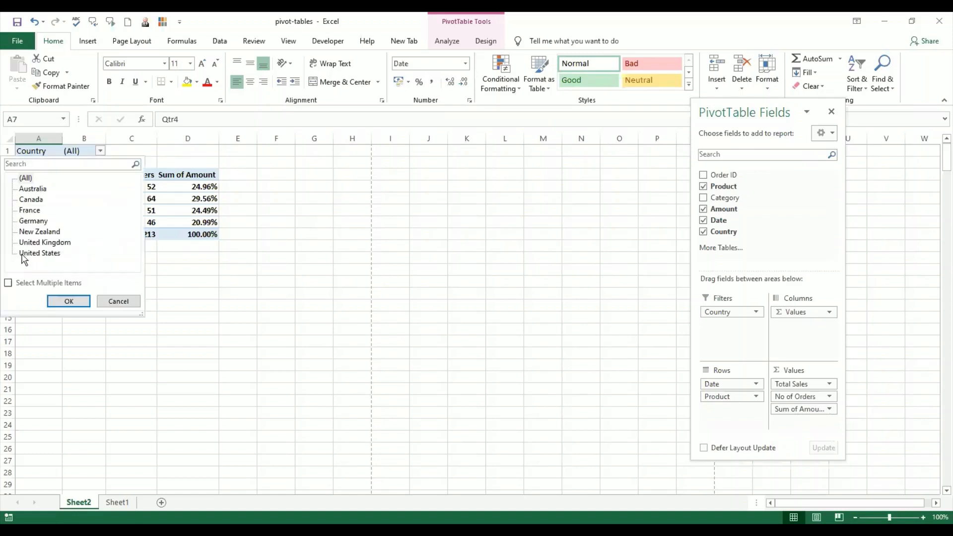
{"action": "left_click", "coordinate": [24, 253]}
{"action": "left_click", "coordinate": [67, 301]}
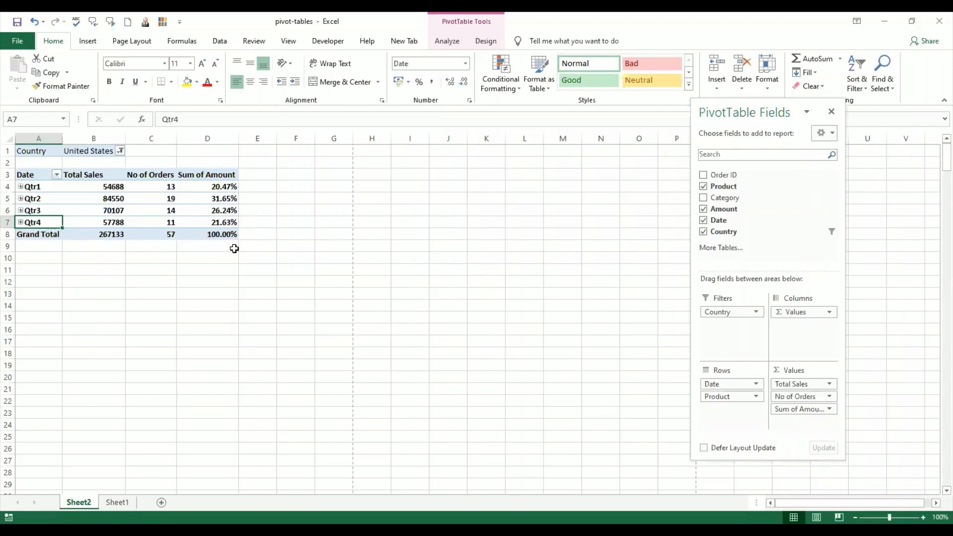
{"action": "left_click", "coordinate": [220, 199]}
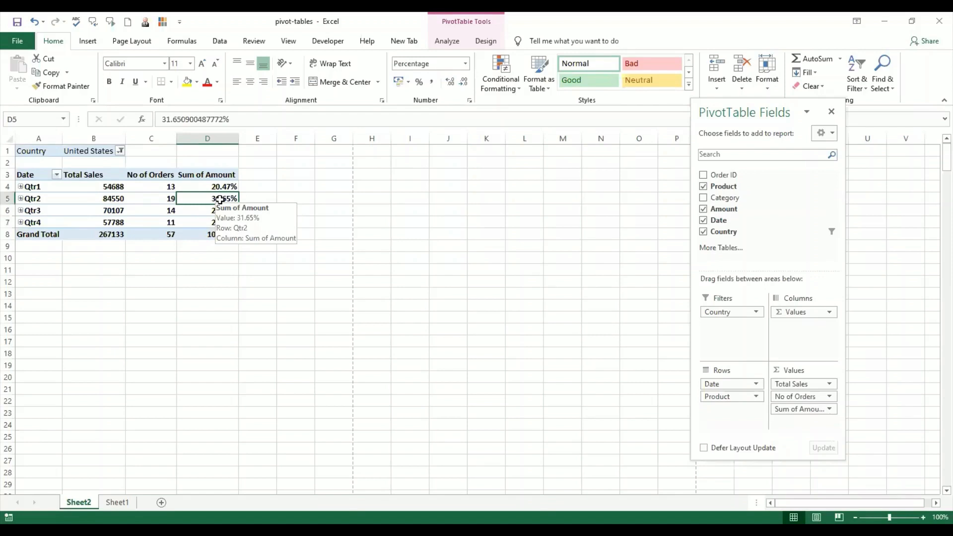
- Set the Country report filter to multiple items: France, Germany and United Kingdom, with United States deselected
{"action": "left_click", "coordinate": [121, 150]}
{"action": "left_click", "coordinate": [8, 282]}
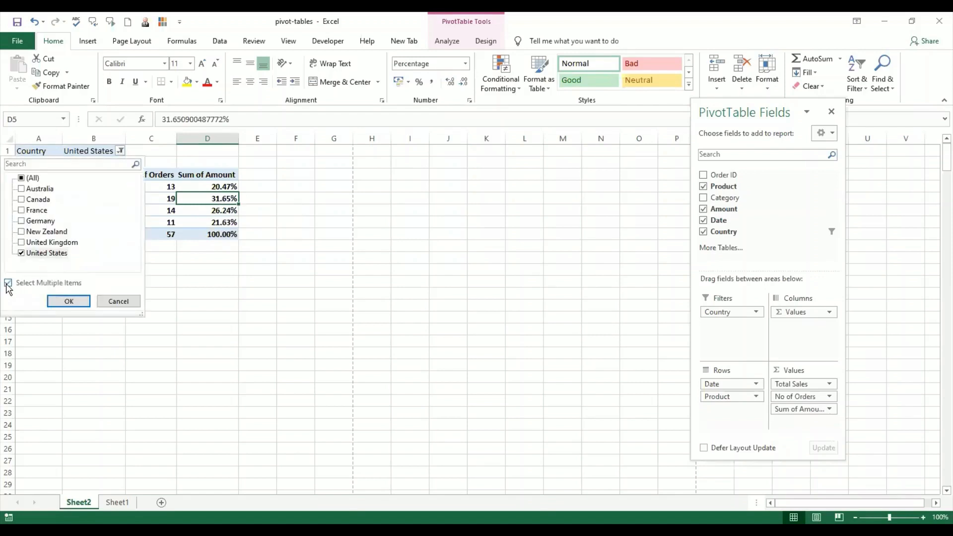
{"action": "left_click", "coordinate": [21, 253]}
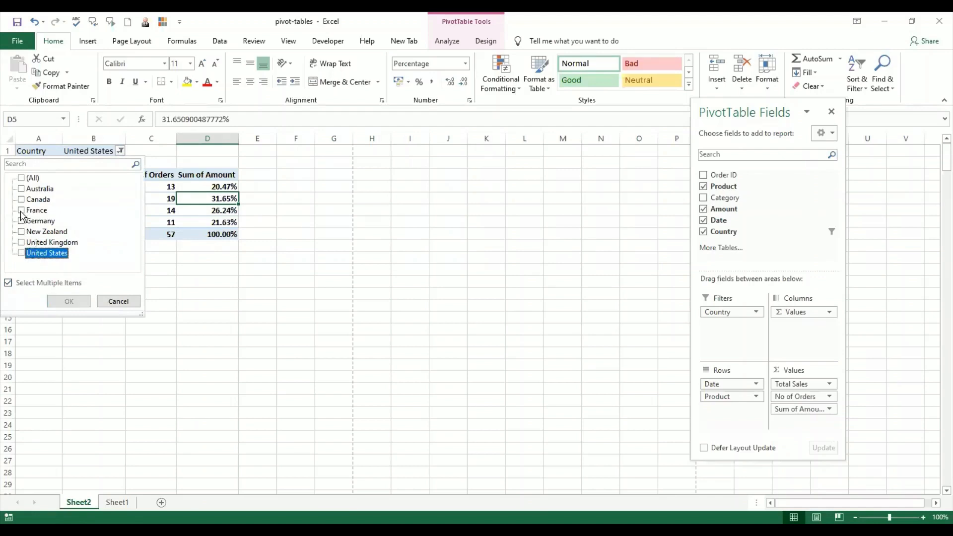
{"action": "left_click", "coordinate": [22, 210]}
{"action": "left_click", "coordinate": [21, 221]}
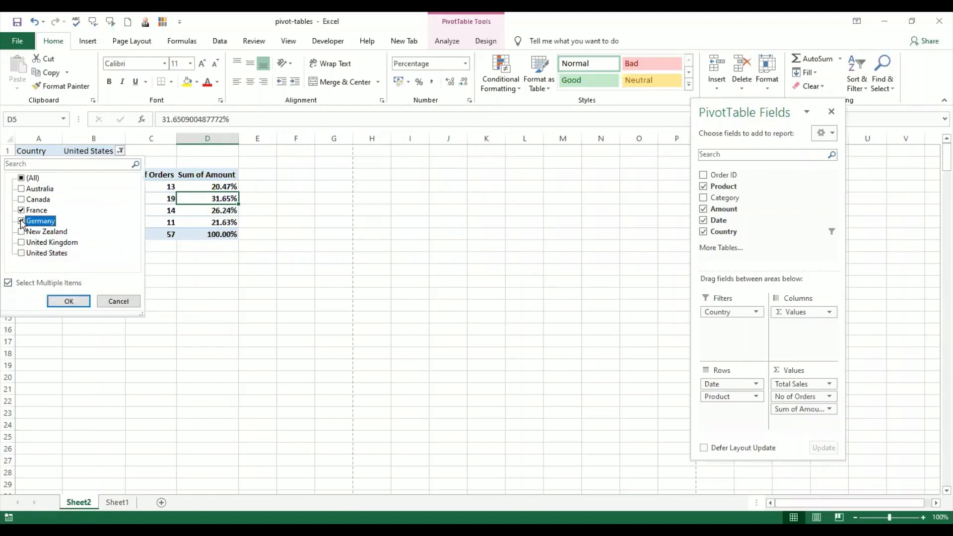
{"action": "left_click", "coordinate": [21, 242]}
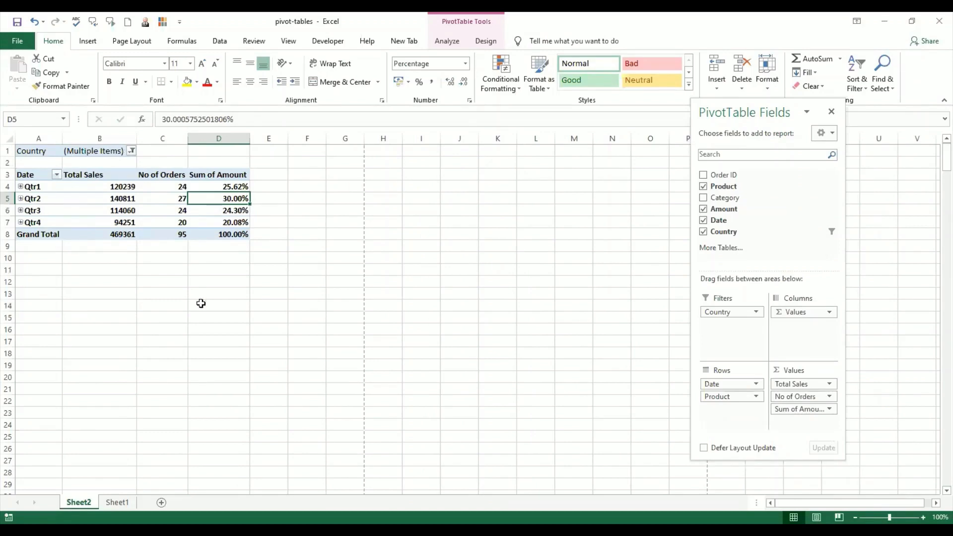
- Review the Qtr1 percentage, orders and total sales, and expand Qtr1 to list its products
{"action": "left_click", "coordinate": [225, 187]}
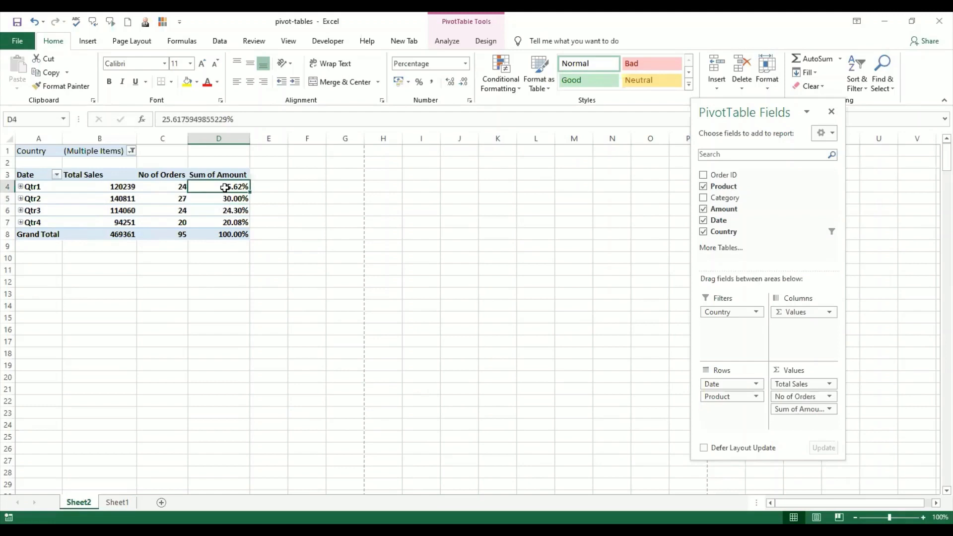
{"action": "left_click", "coordinate": [162, 186]}
{"action": "left_click", "coordinate": [113, 185]}
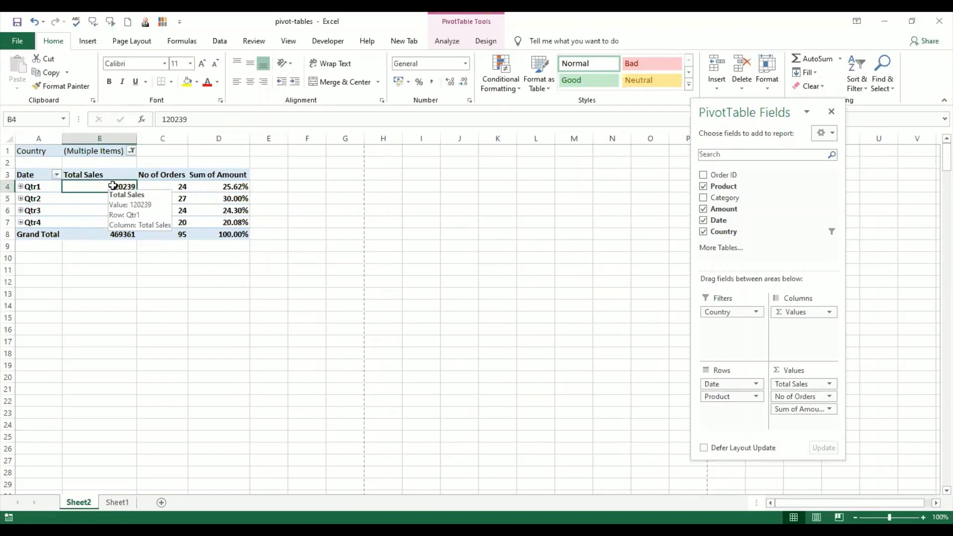
{"action": "left_click", "coordinate": [20, 187]}
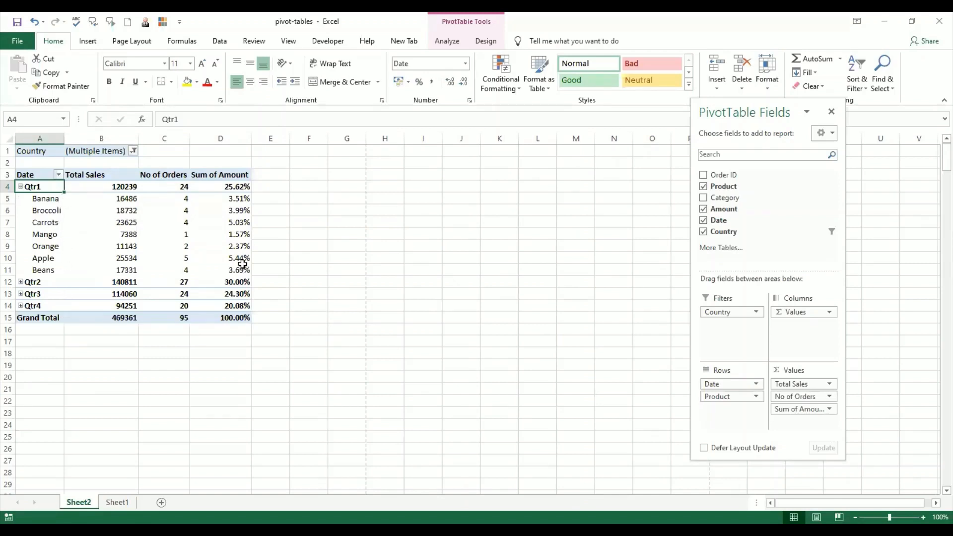
{"action": "mouse_move", "coordinate": [242, 263]}
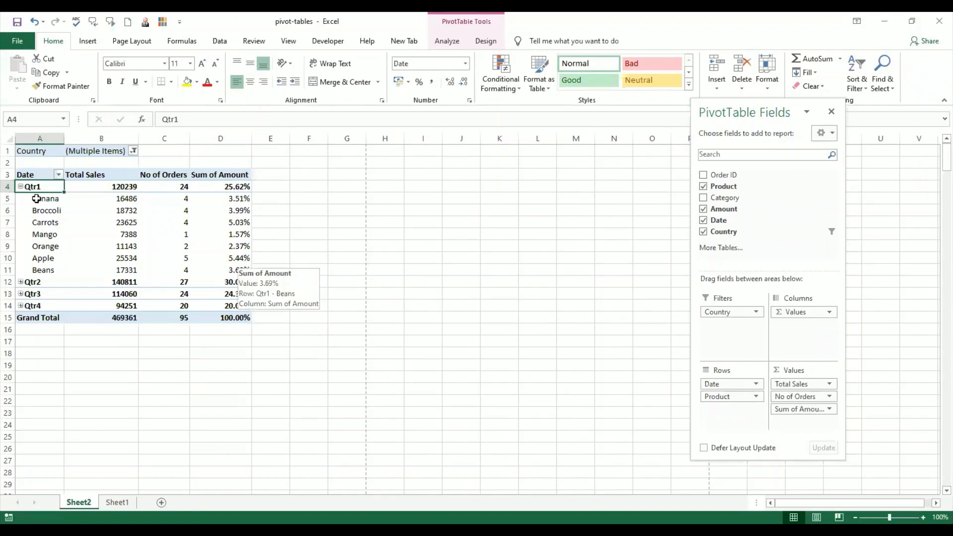
{"action": "left_click", "coordinate": [21, 187]}
{"action": "left_click", "coordinate": [21, 186]}
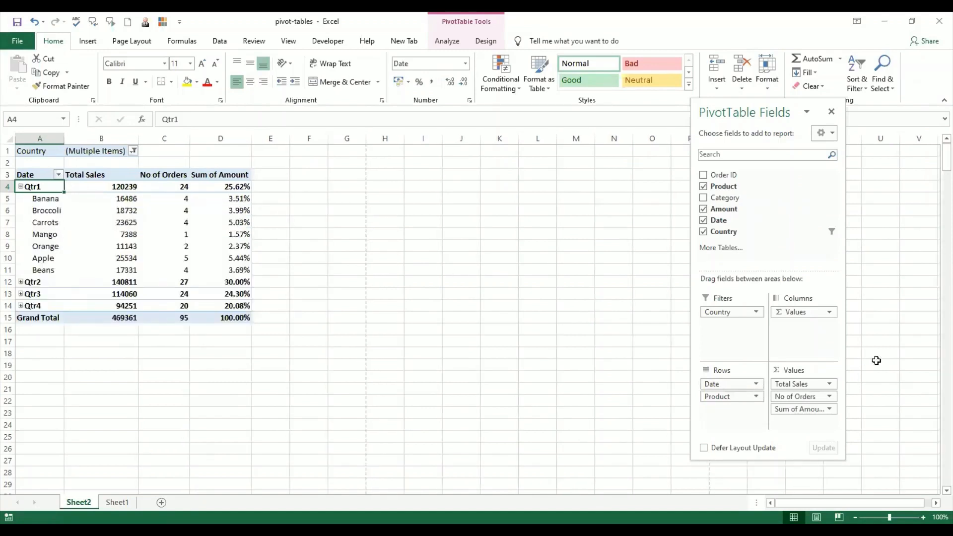
- Move the Country field from the report filter to the rows, placing it between Date and Product
{"action": "left_click_drag", "start_coordinate": [738, 312], "coordinate": [734, 410]}
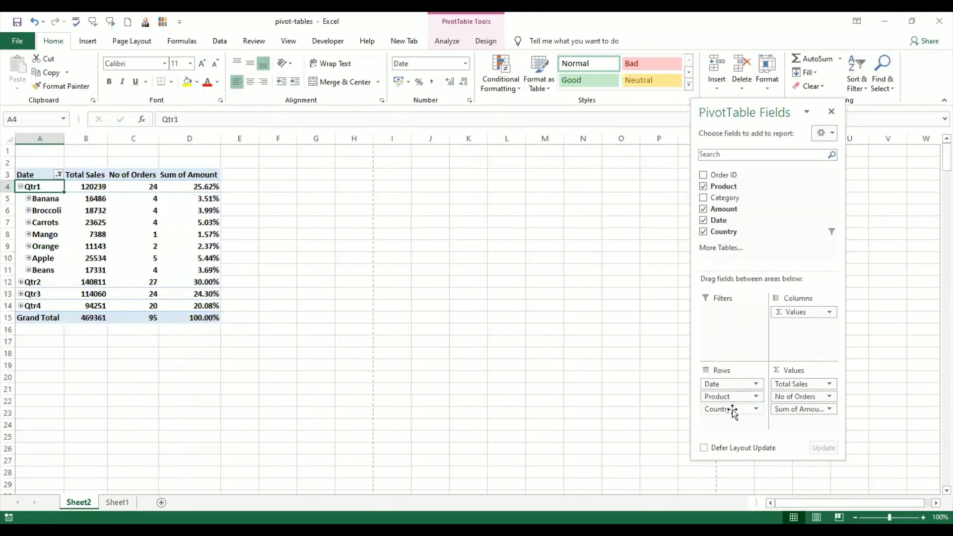
{"action": "left_click", "coordinate": [732, 409]}
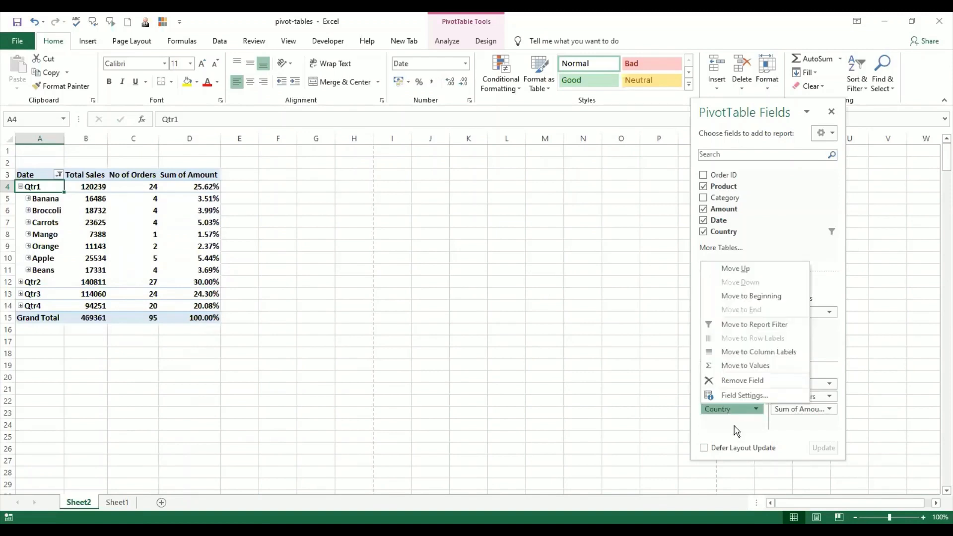
{"action": "left_click", "coordinate": [736, 429]}
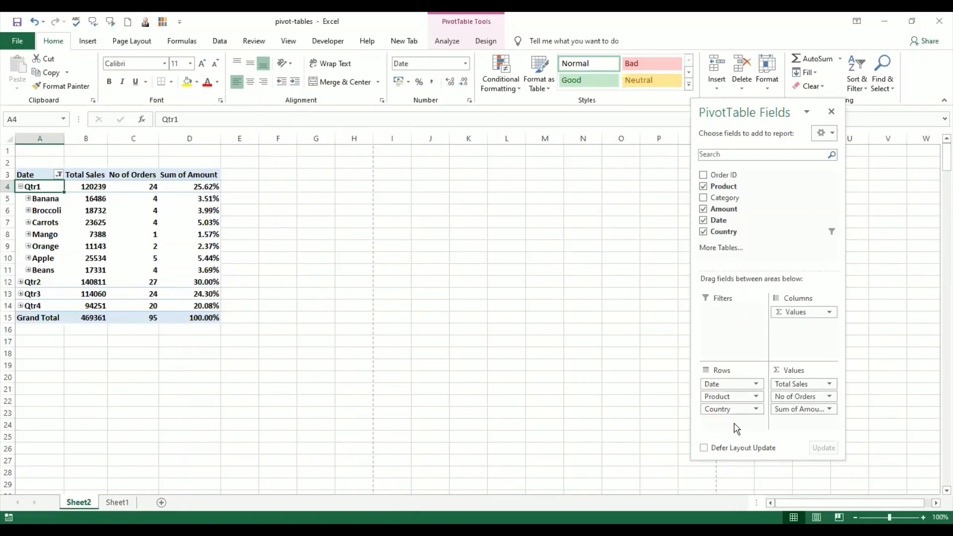
{"action": "left_click_drag", "start_coordinate": [734, 410], "coordinate": [733, 396]}
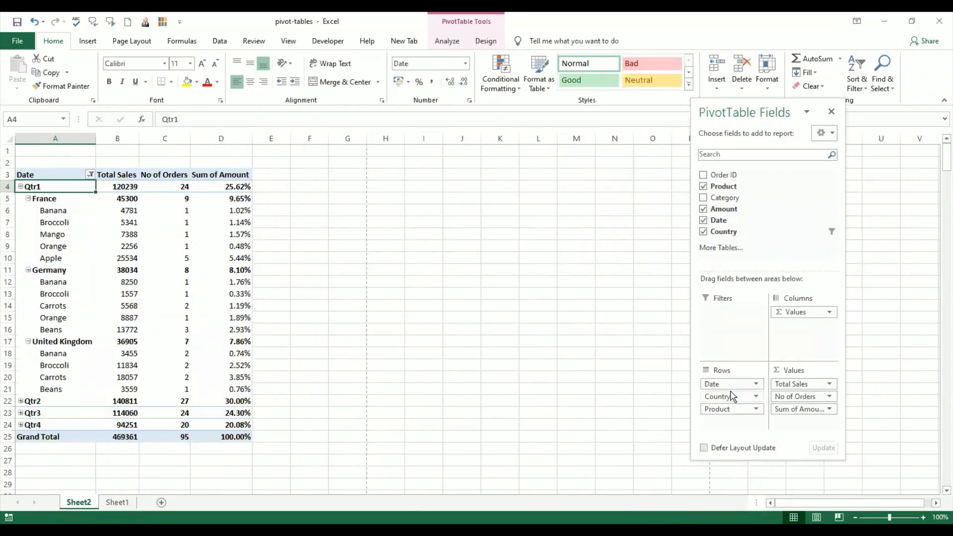